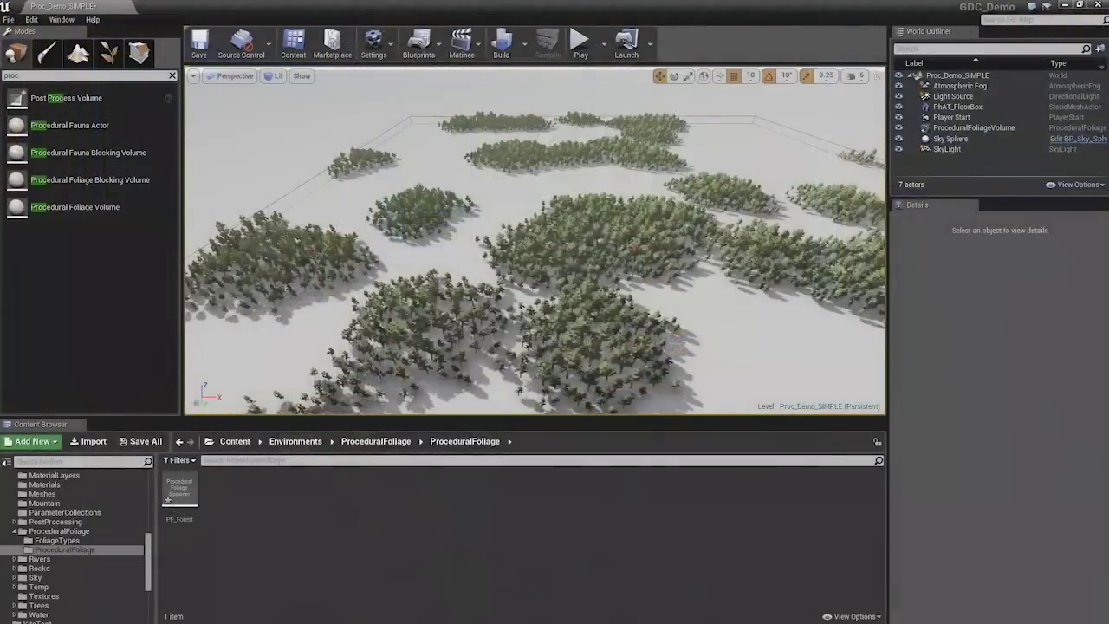
Delete all generated forest foliage and the ProceduralFoliageVolume actor, leaving the bare floor.
click(270, 227)
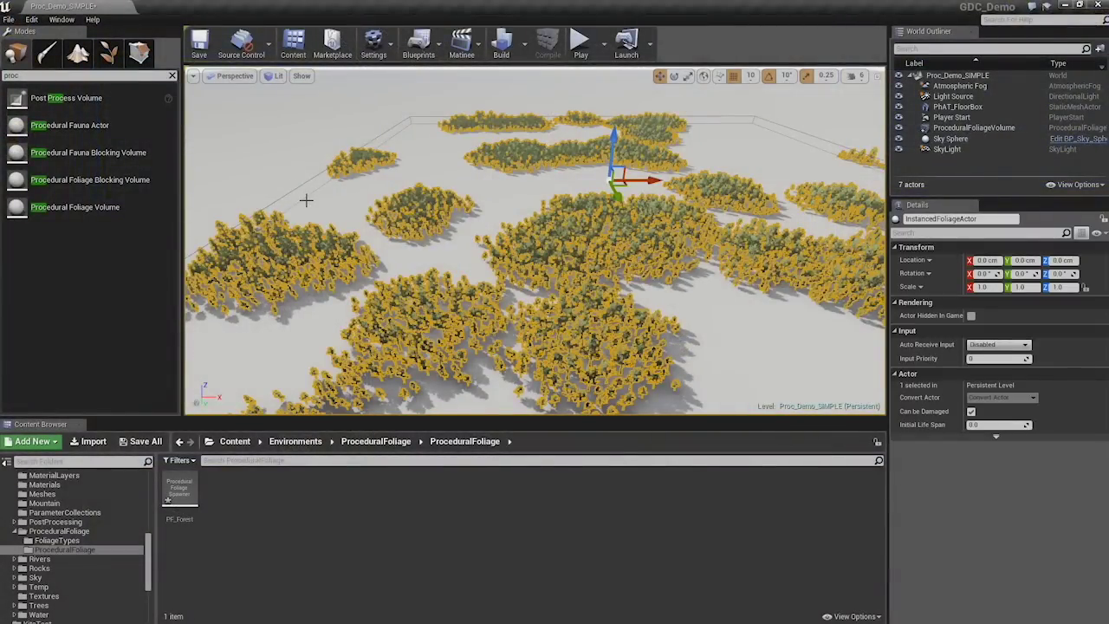
click(268, 161)
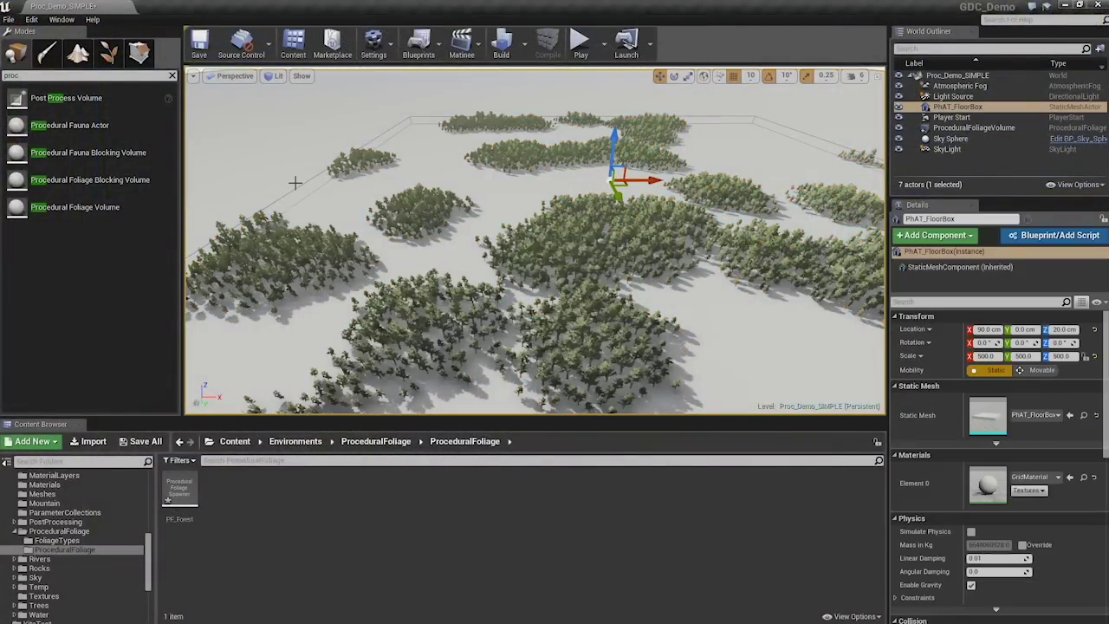
right_drag(363, 211, 375, 197)
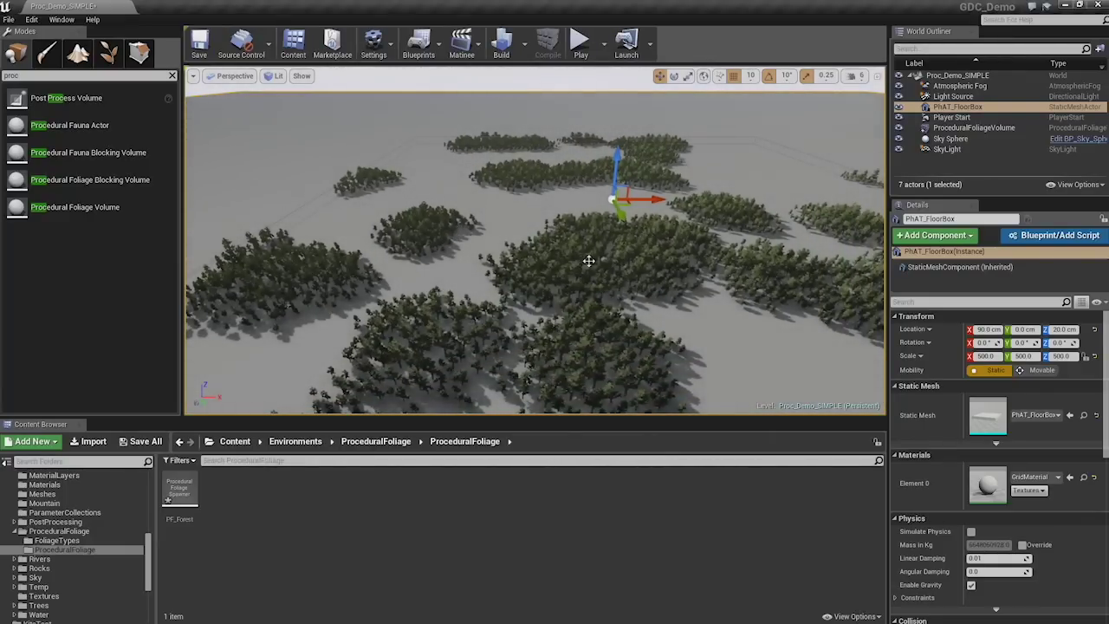
click(369, 178)
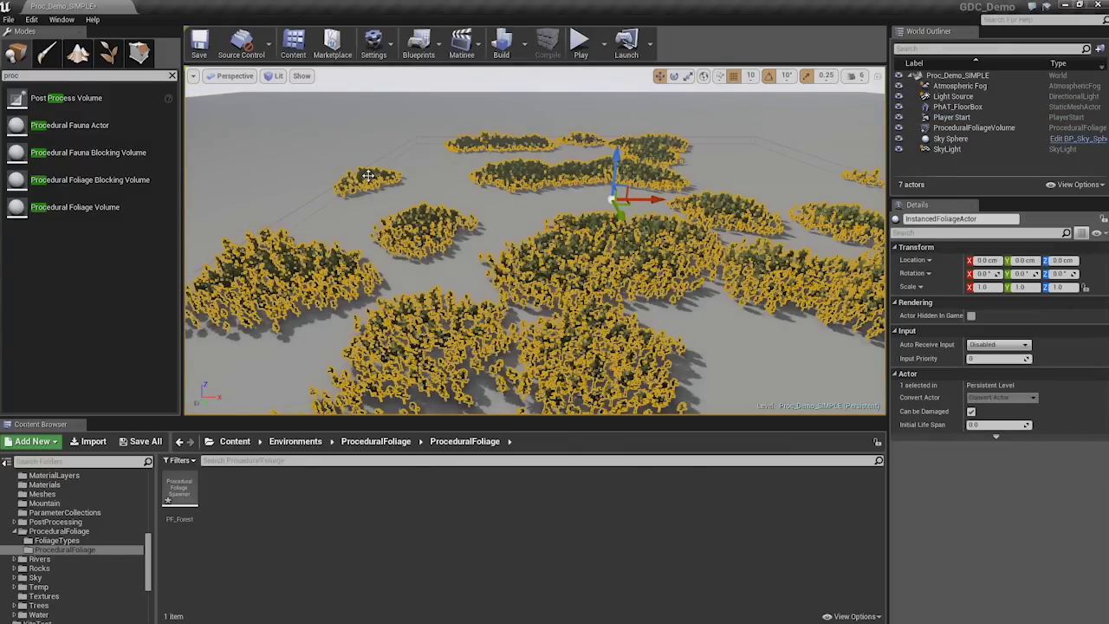
key(Delete)
click(977, 128)
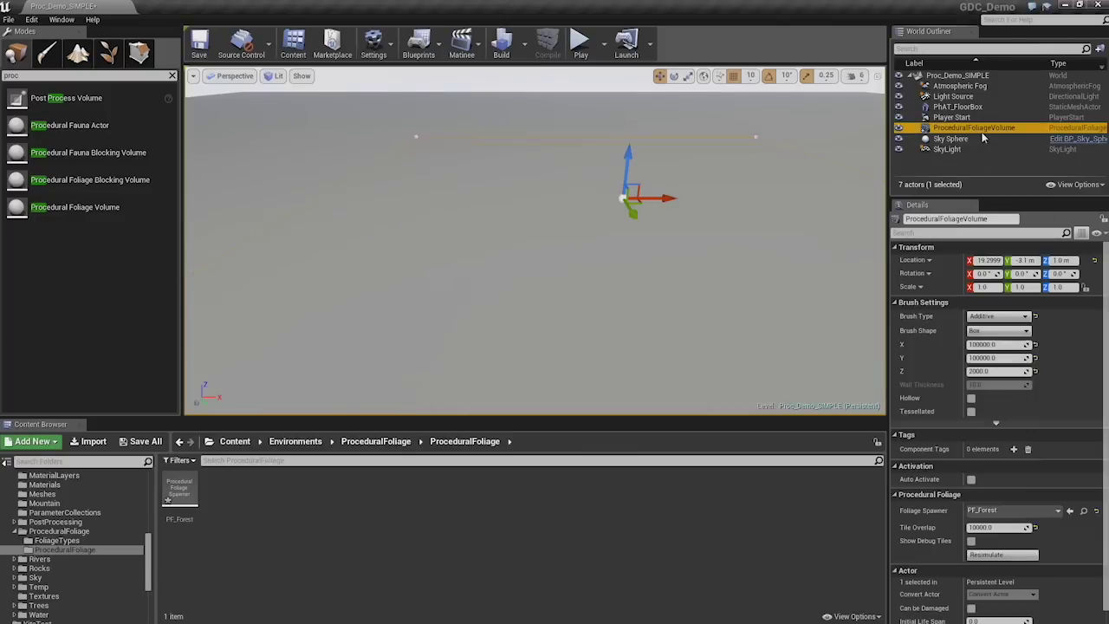
key(Delete)
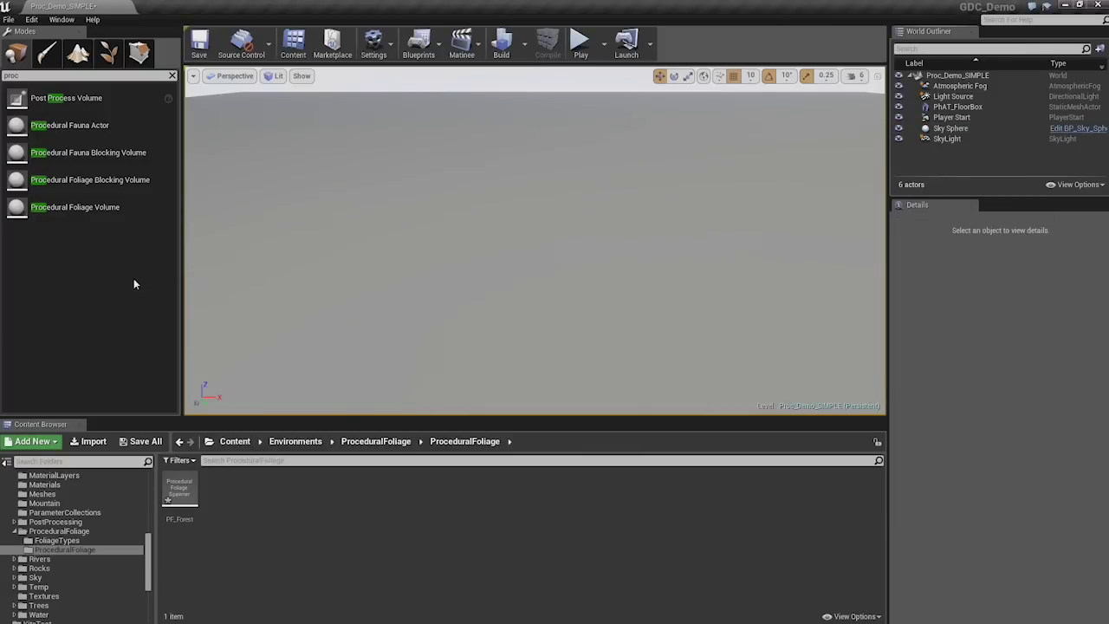
Open the PF_Forest spawner and review its FT_HillTree_01 type, Random Seed 42 and 10 unique tiles.
click(184, 481)
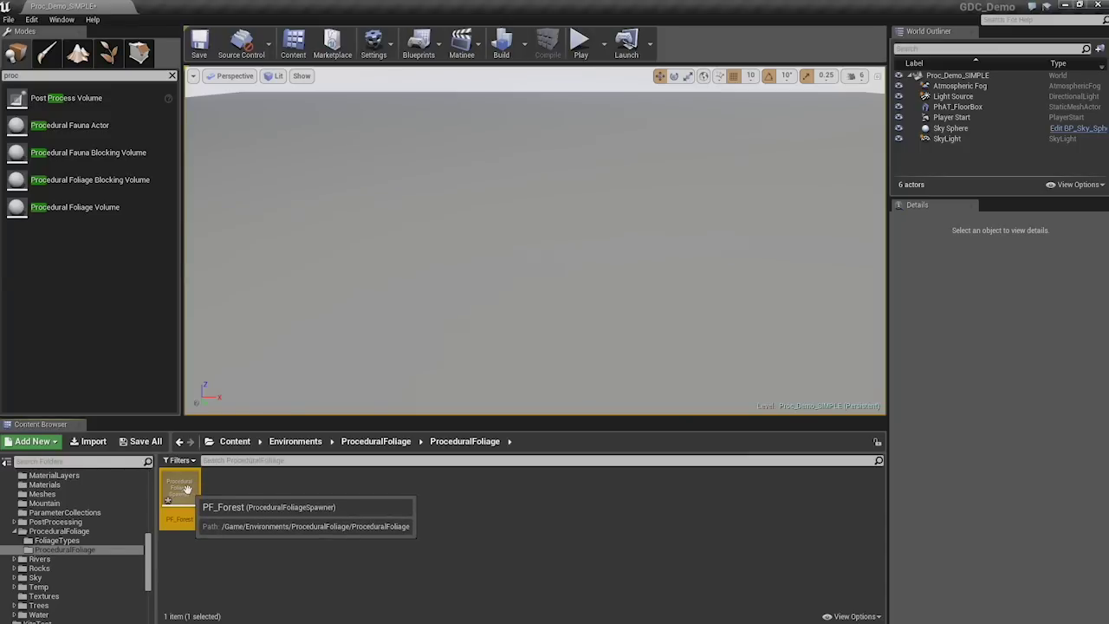
double_click(179, 493)
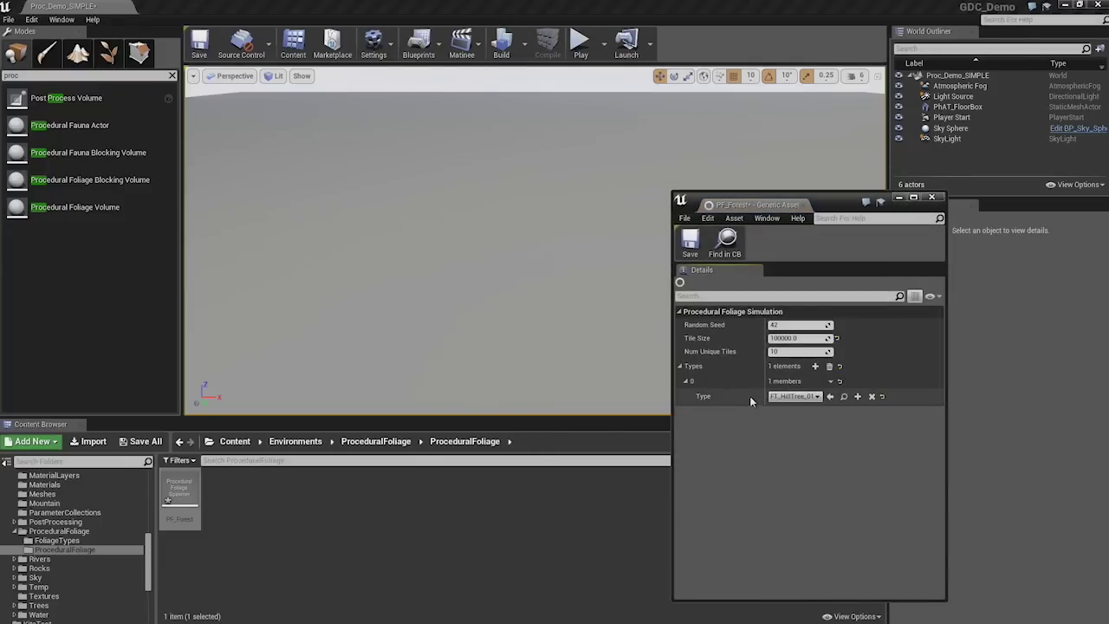
click(815, 397)
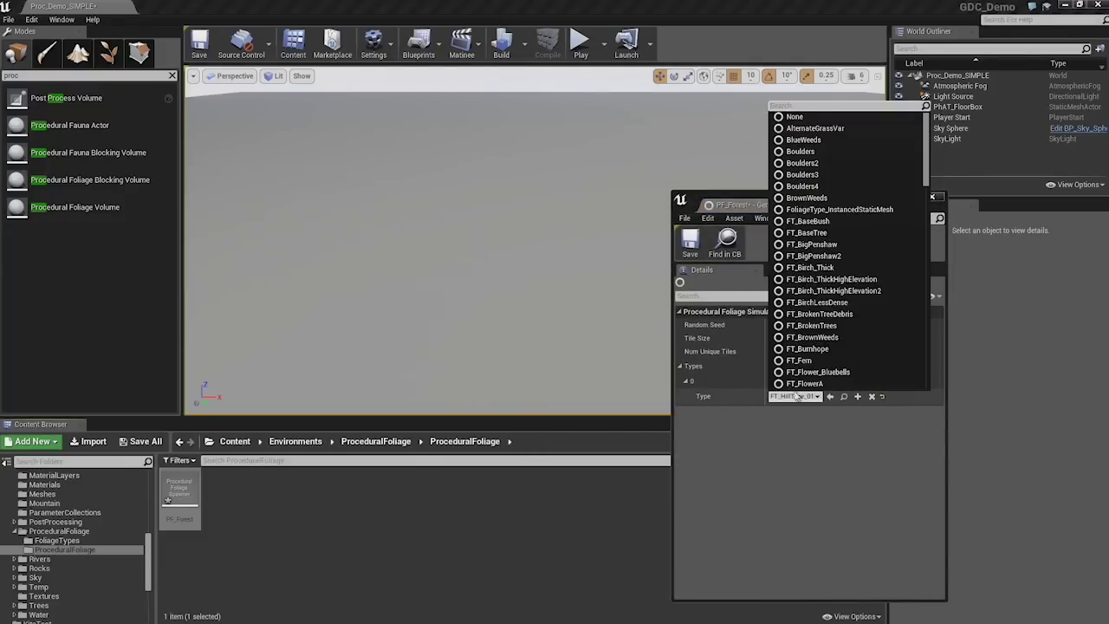
click(786, 403)
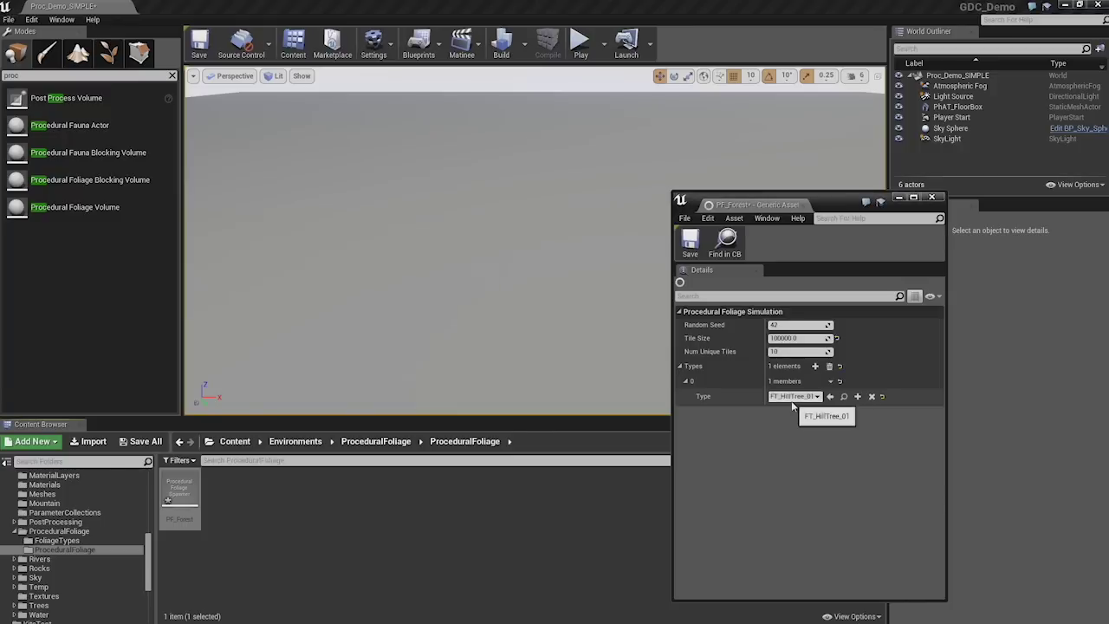
click(680, 368)
right_click(681, 368)
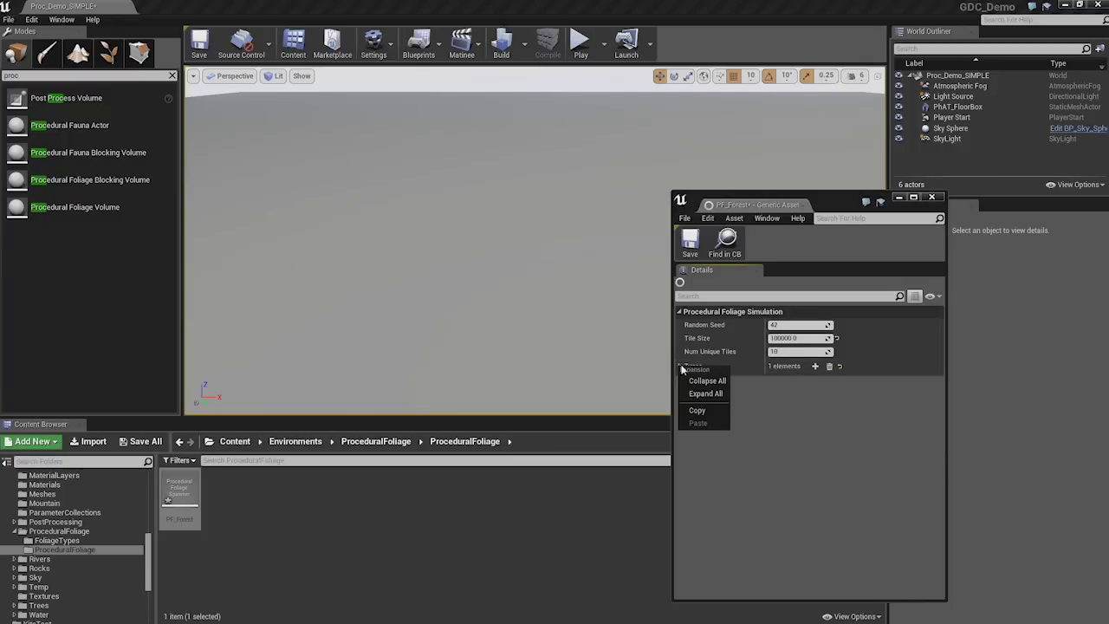
click(682, 367)
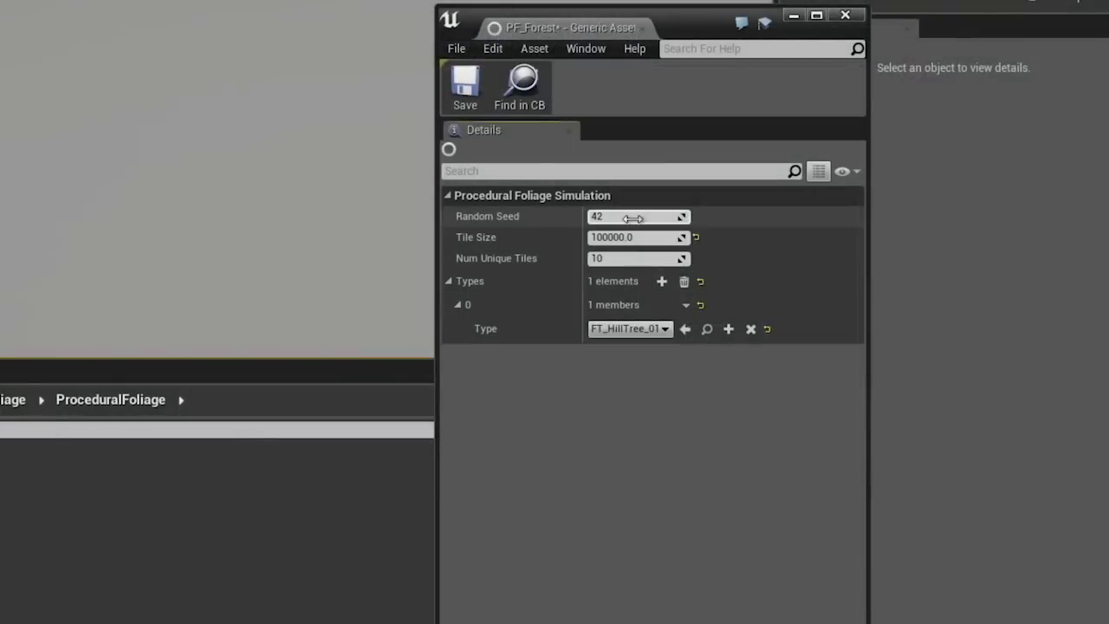
click(795, 325)
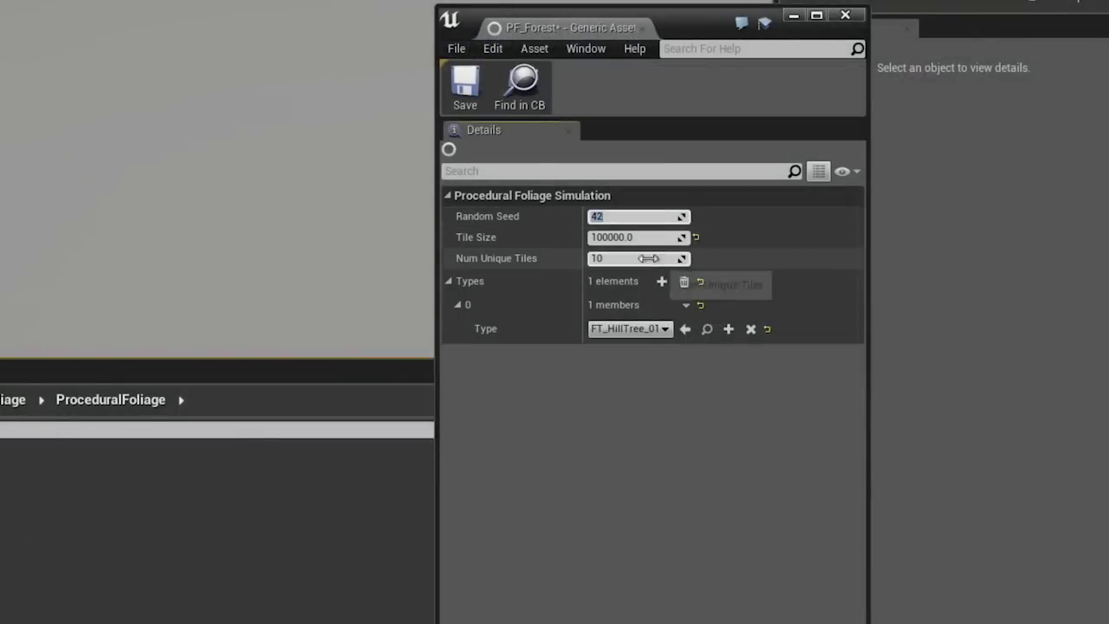
click(645, 258)
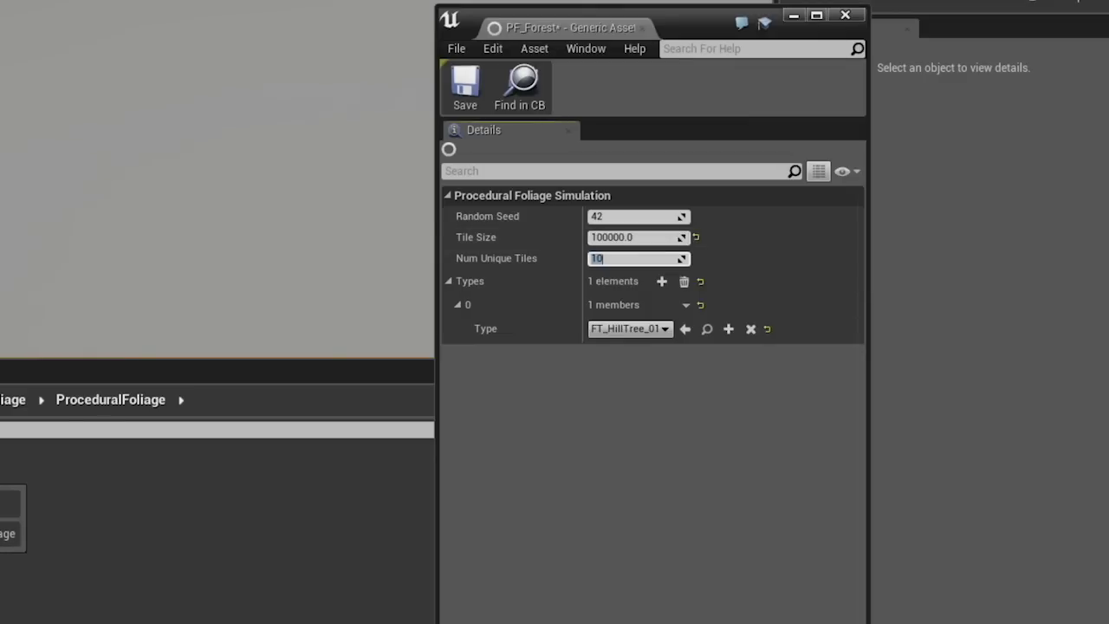
Close the spawner window and set the foliage volume's X size to 100000.
click(87, 141)
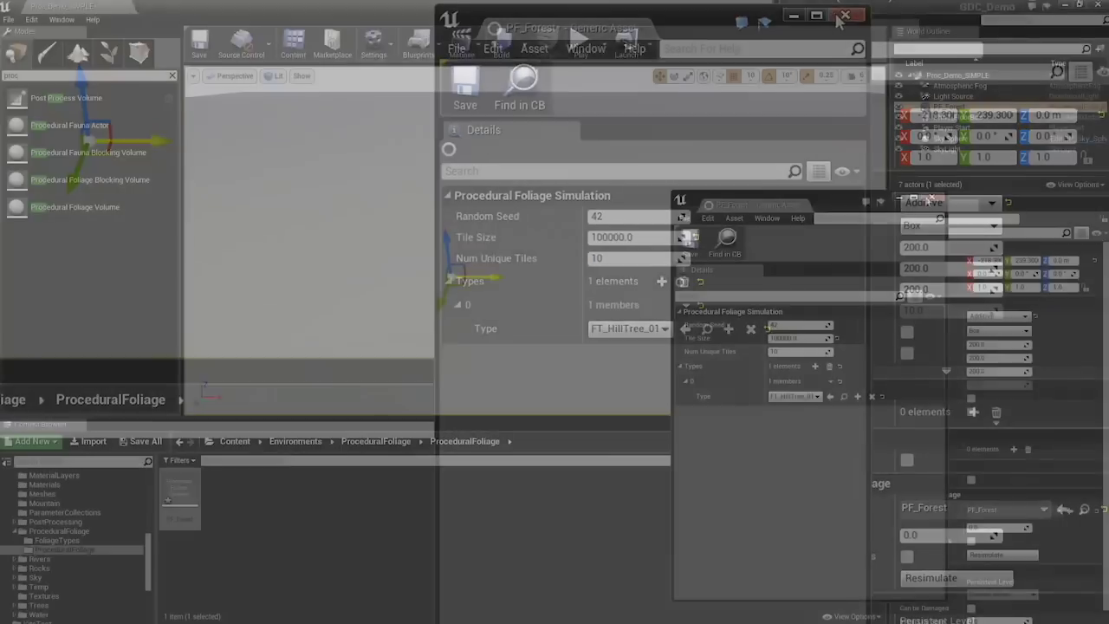
click(845, 15)
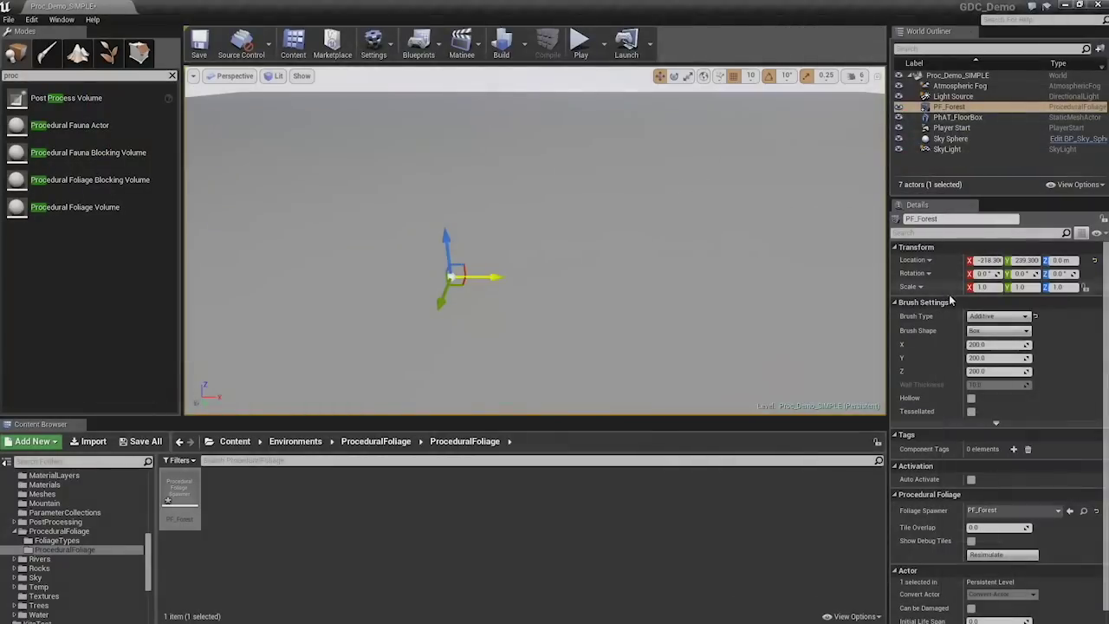
click(983, 344)
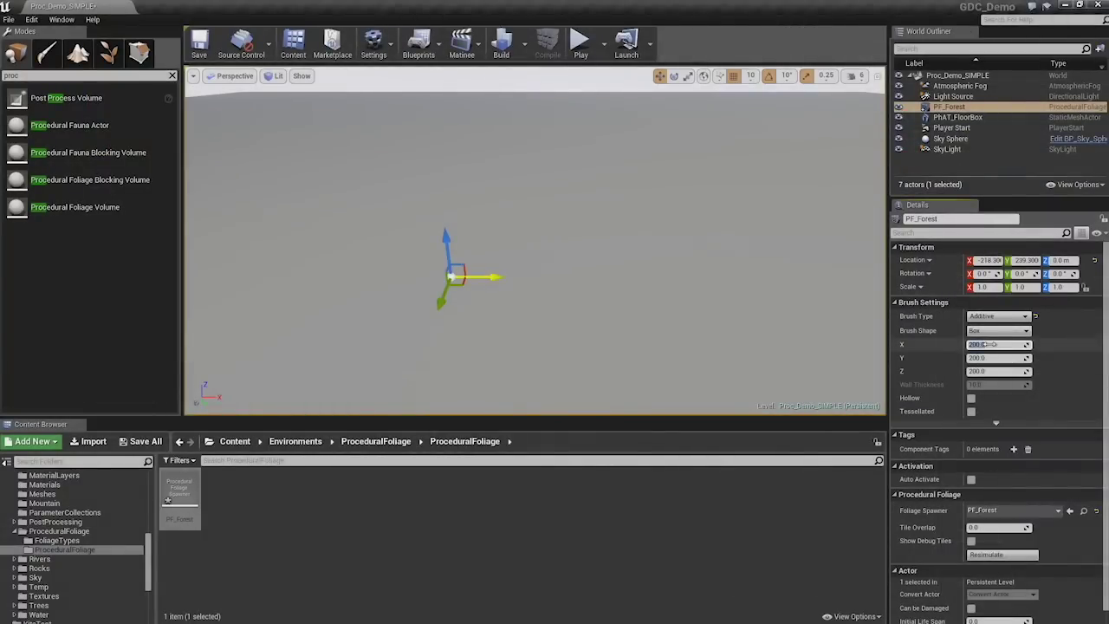
text(2000)
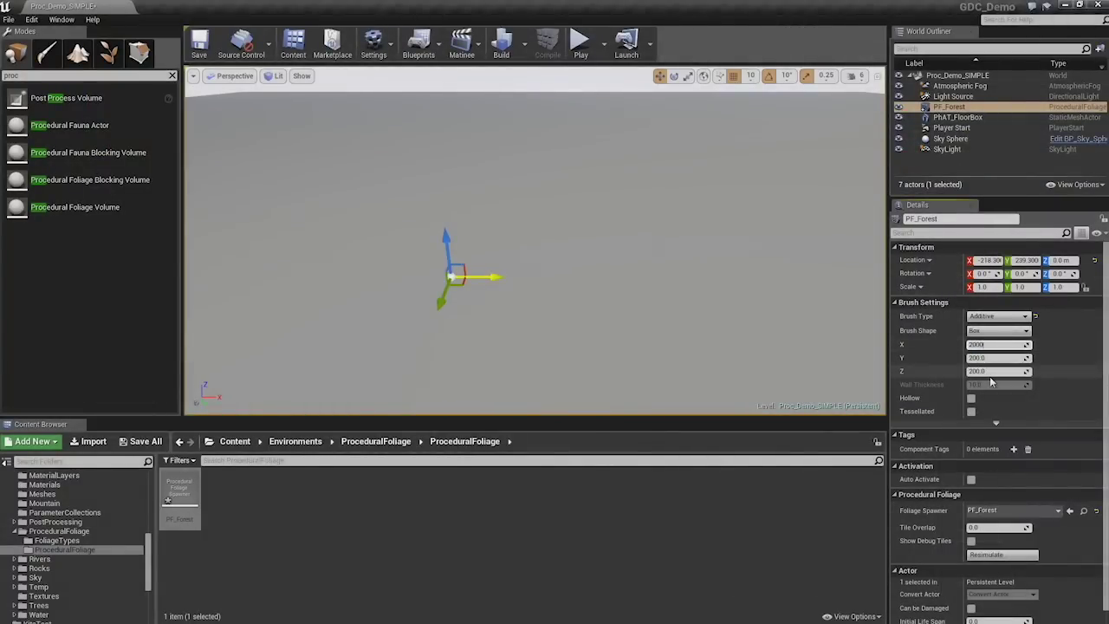
key(Return)
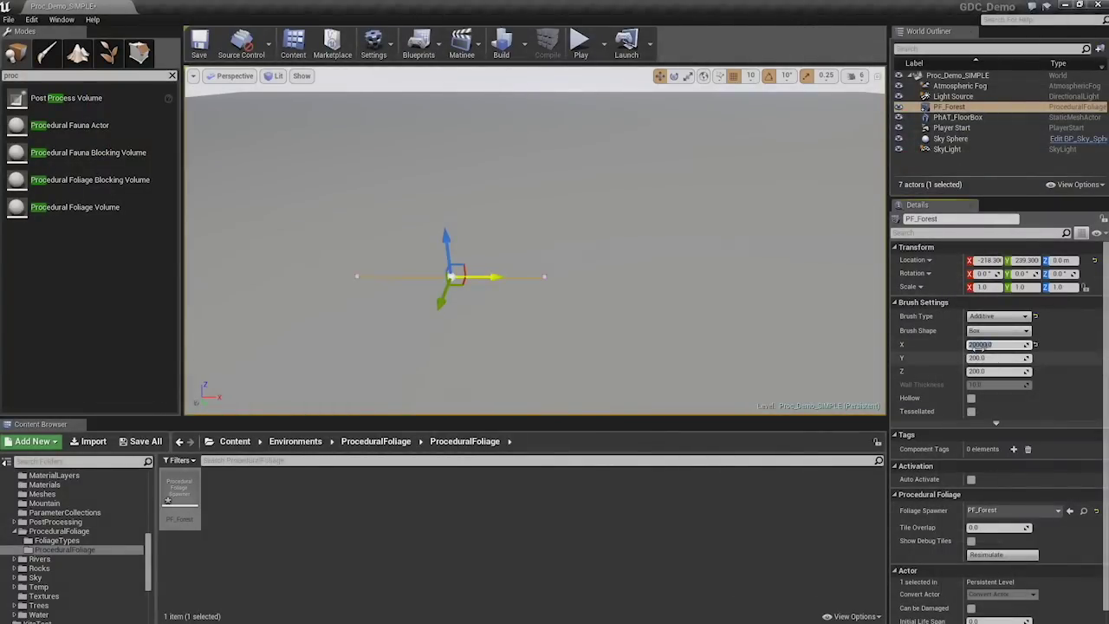
click(976, 344)
text(100000)
key(Return)
Set the volume's Y size to 100000 and Z height to 5000.
click(1005, 358)
text(100000)
key(Return)
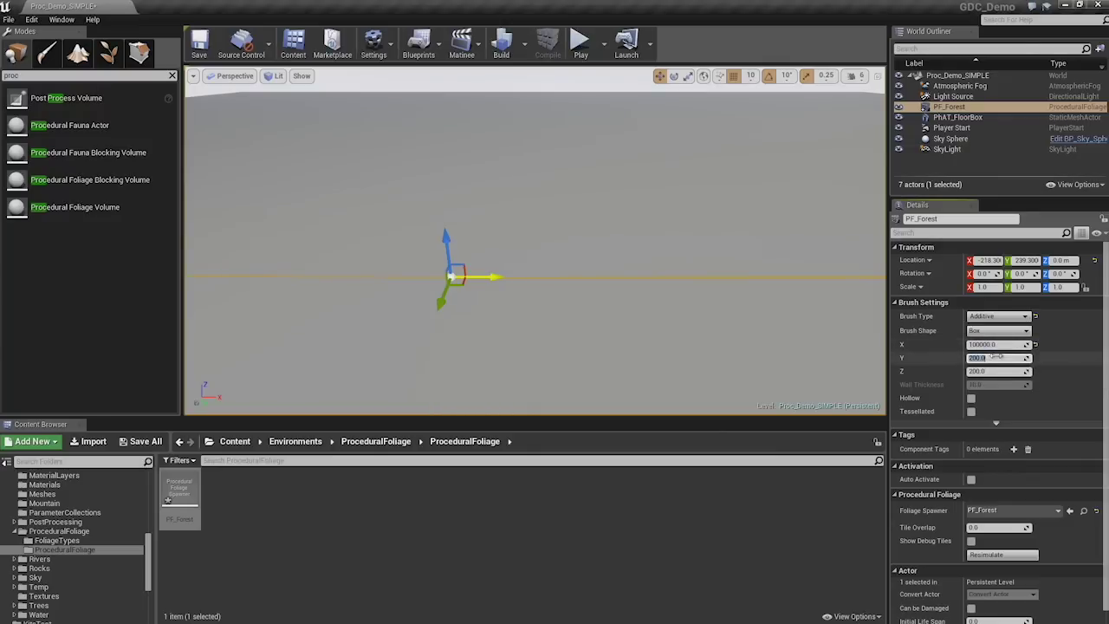
right_drag(730, 262, 738, 253)
click(968, 372)
text(5000)
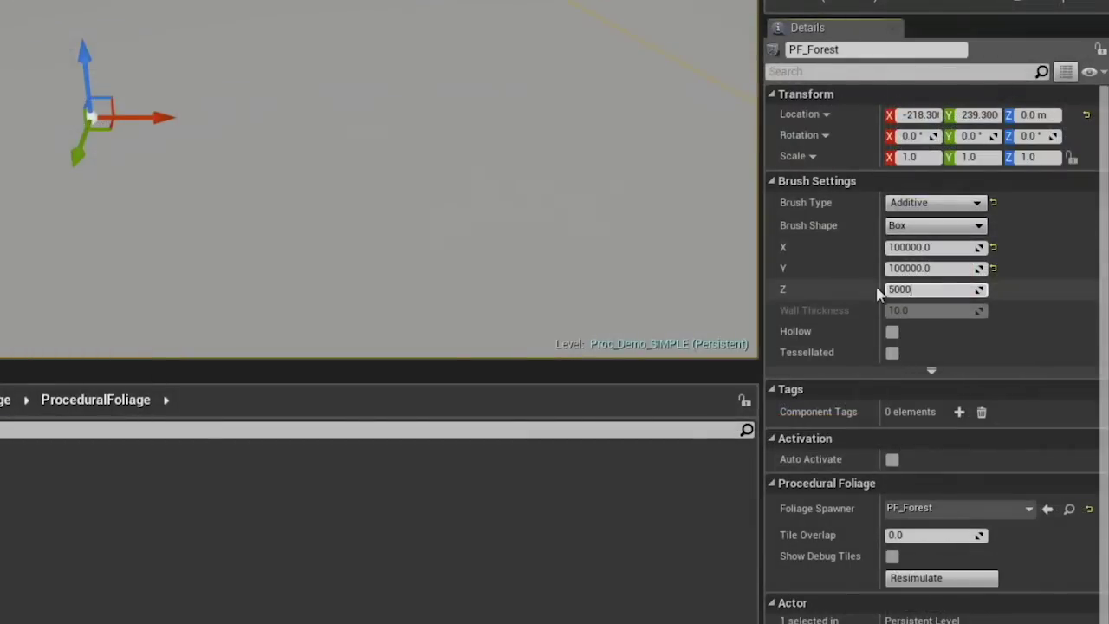
key(Return)
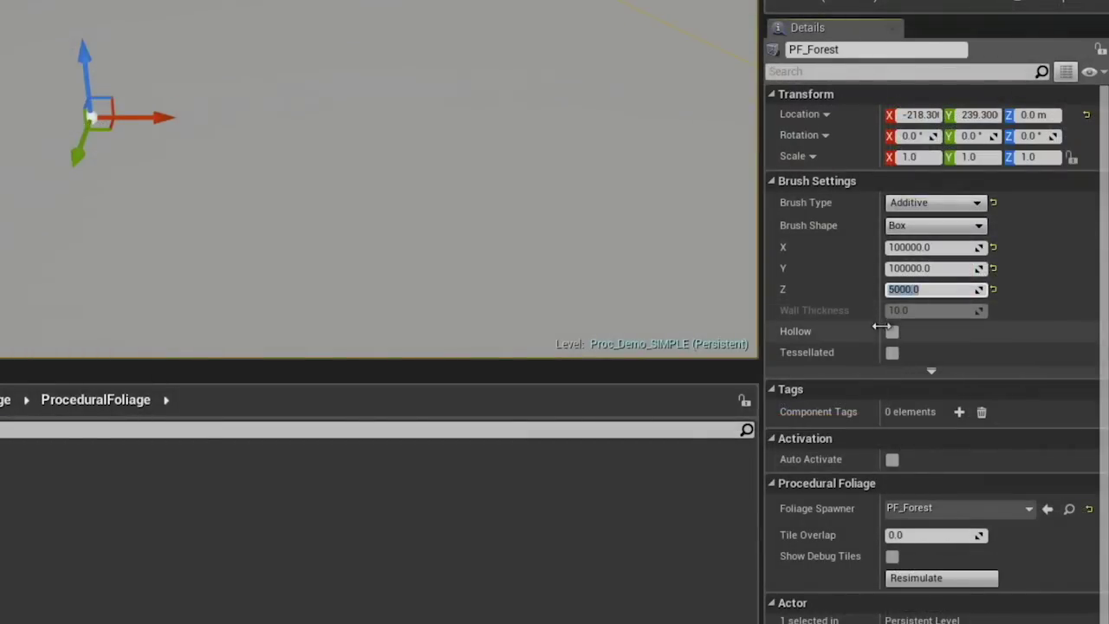
Check the assigned PF_Forest spawner and simulate the foliage in the volume.
click(927, 510)
click(933, 515)
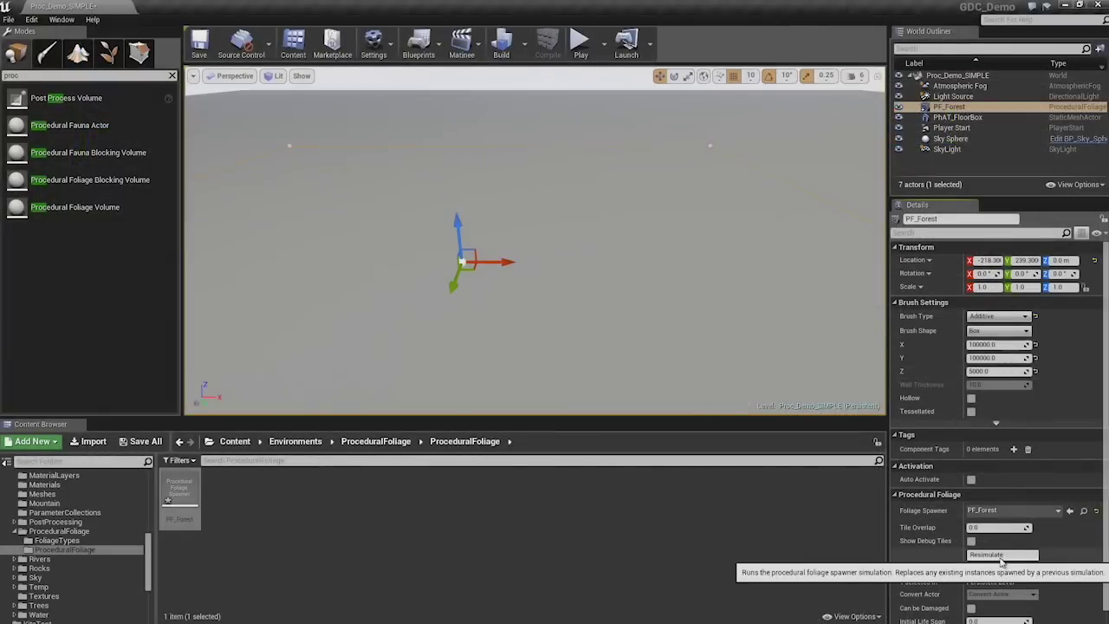
click(940, 580)
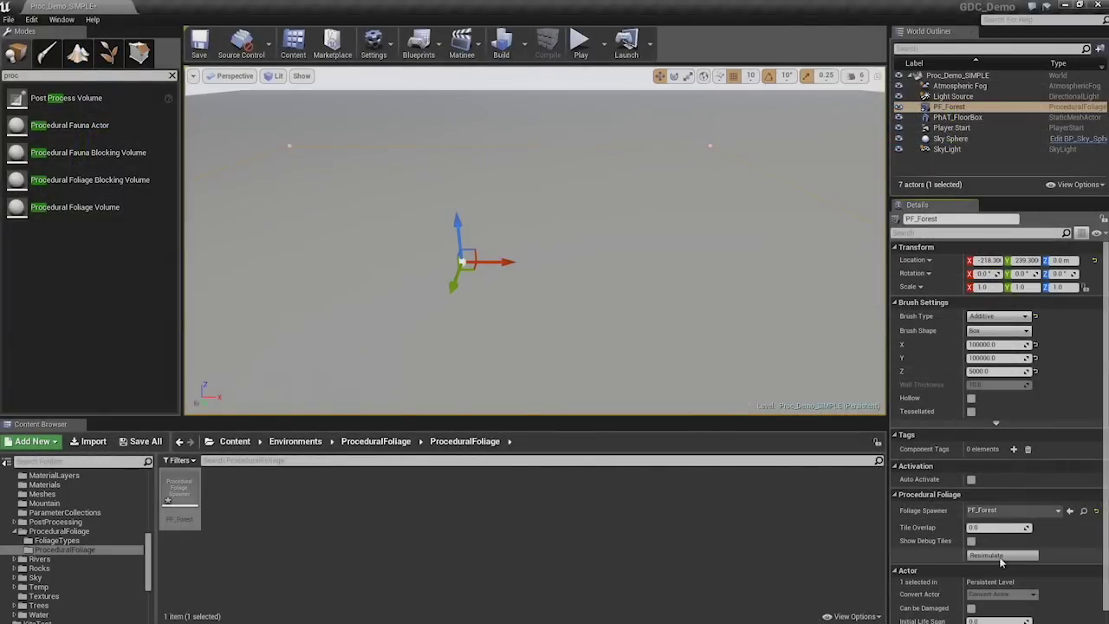
Resimulate the forest, then reopen PF_Forest and browse to the FT_HillTree_01 foliage type asset.
click(1000, 556)
middle_drag(573, 258, 607, 258)
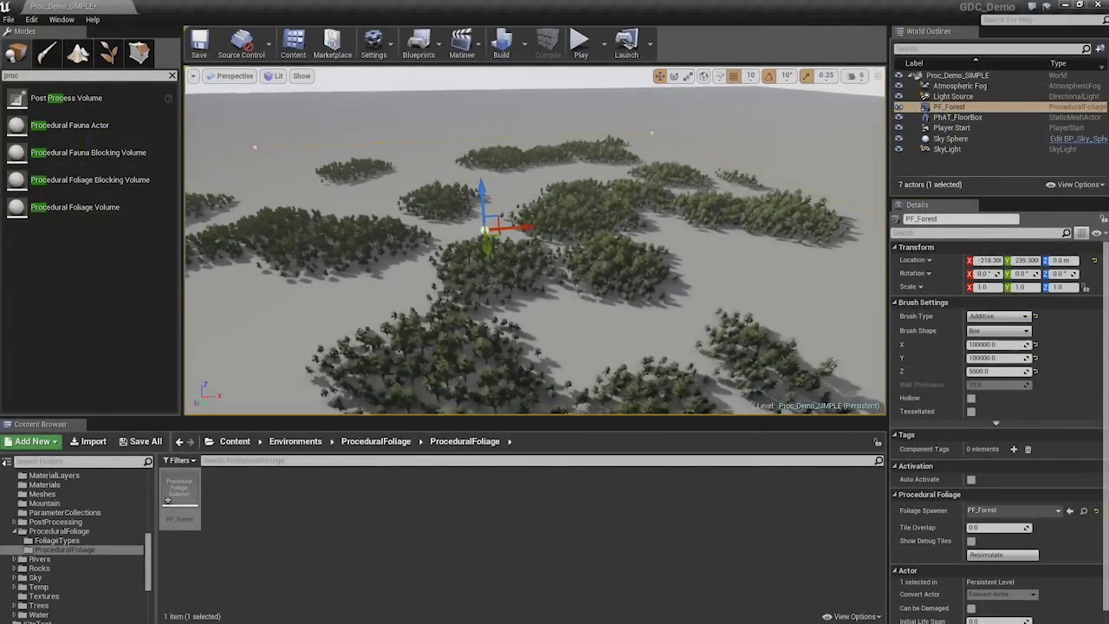
double_click(176, 489)
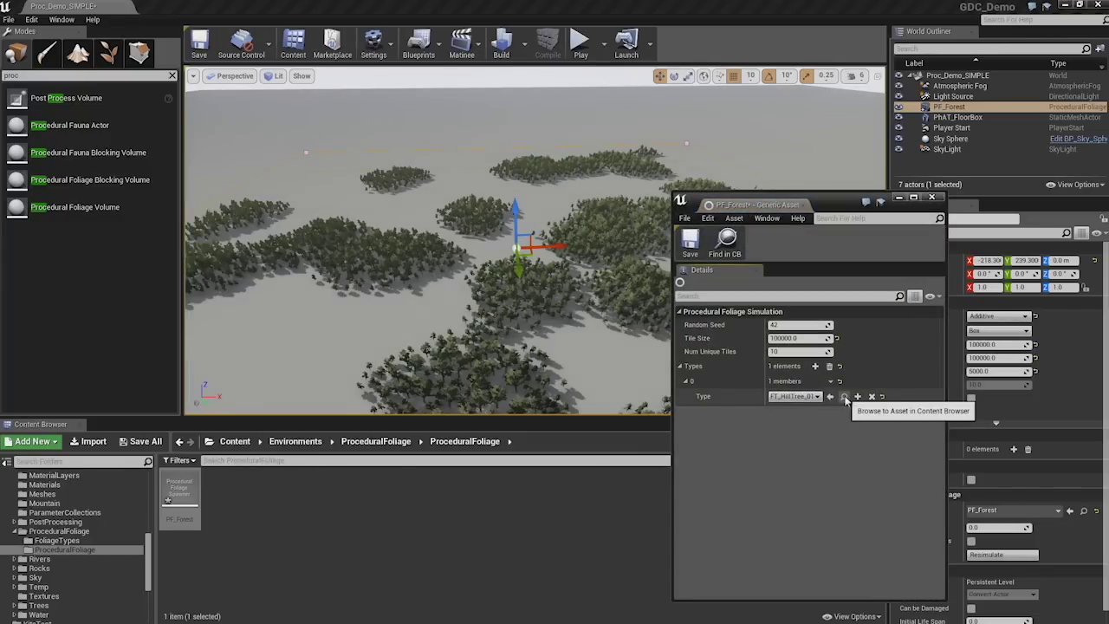
click(845, 398)
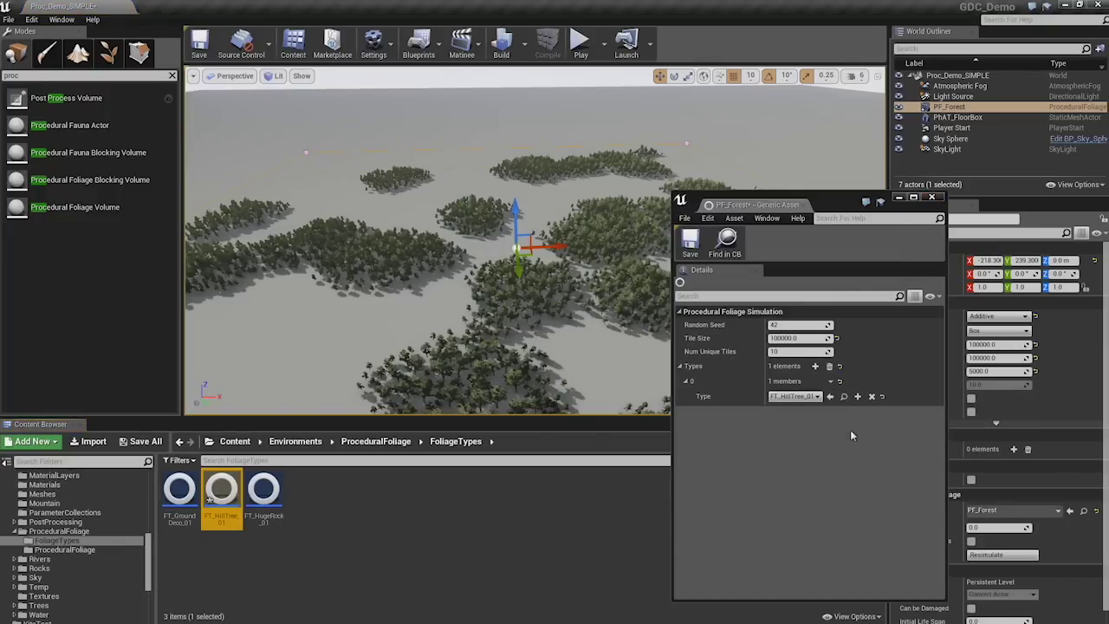
click(844, 397)
Open the FT_HillTree_01 foliage type settings and enlarge and reposition its window.
double_click(223, 492)
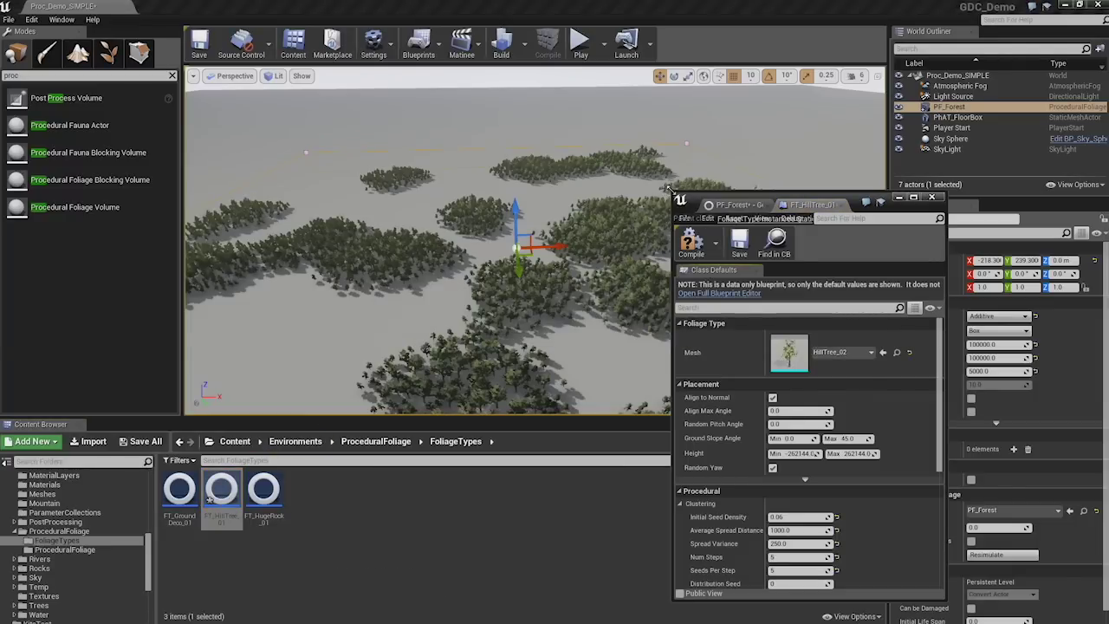
drag(673, 190, 503, 175)
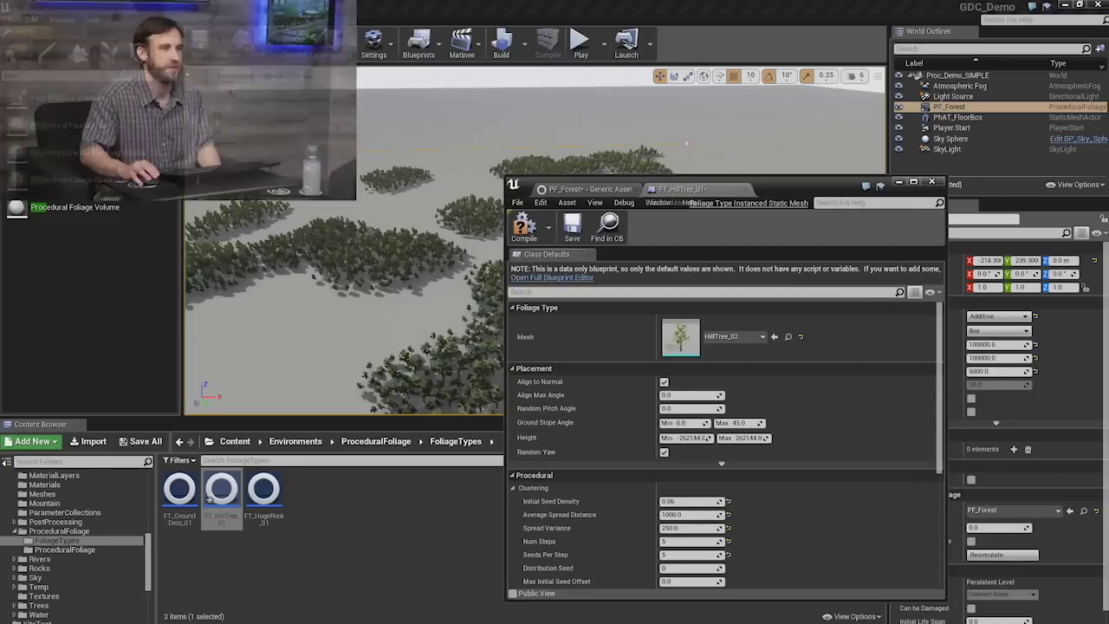
drag(836, 187, 887, 190)
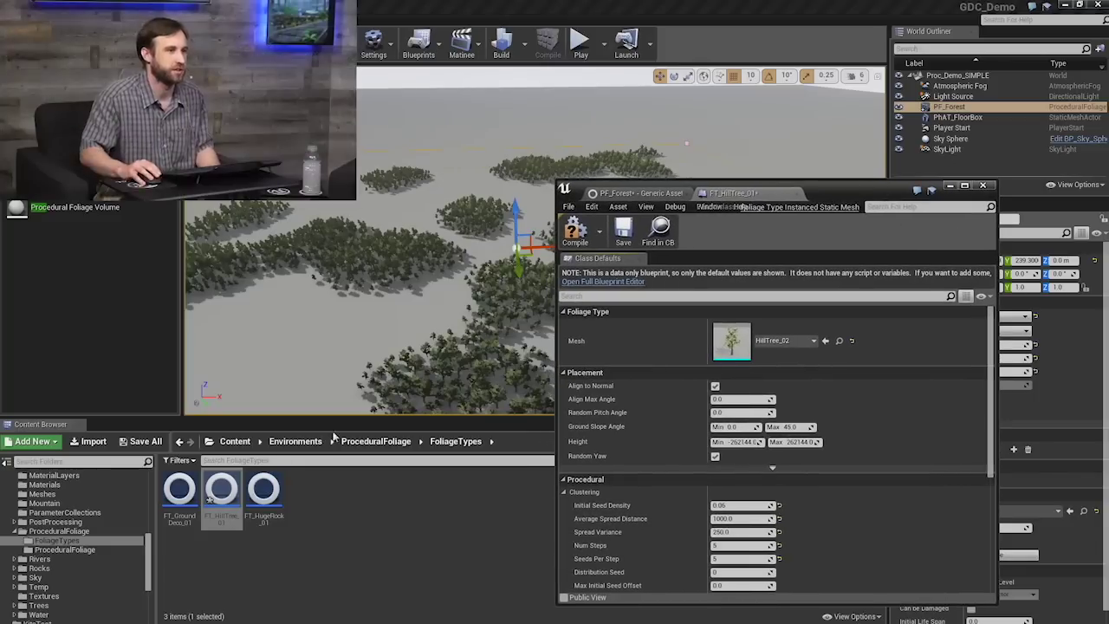
Show the ProceduralFoliage subfolder containing PF_Forest in the Content Browser.
click(275, 537)
click(75, 551)
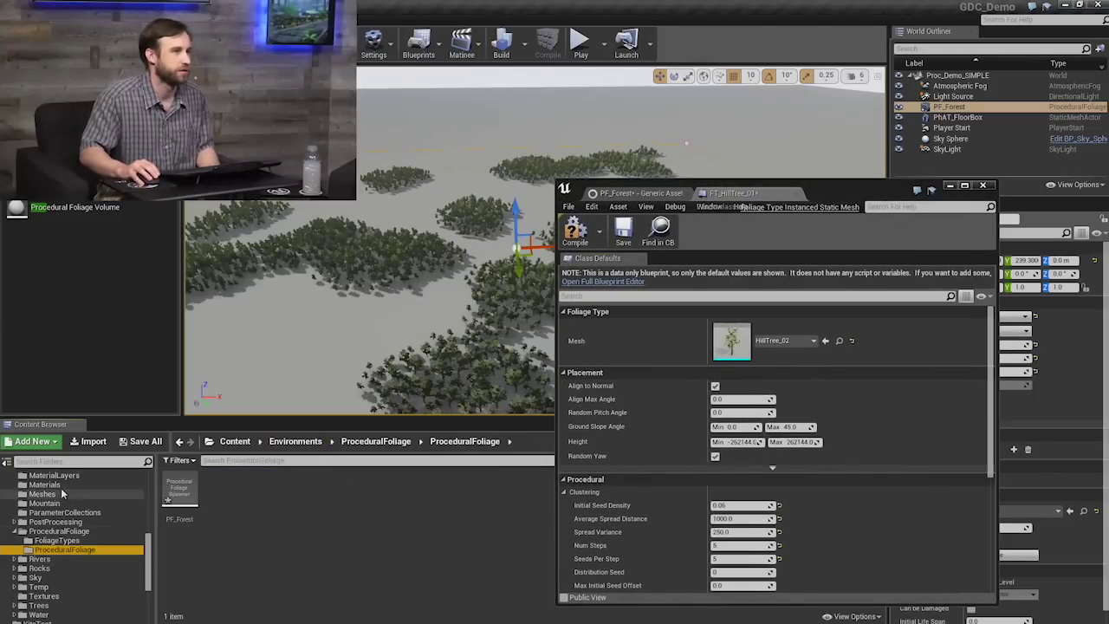
click(54, 475)
click(65, 549)
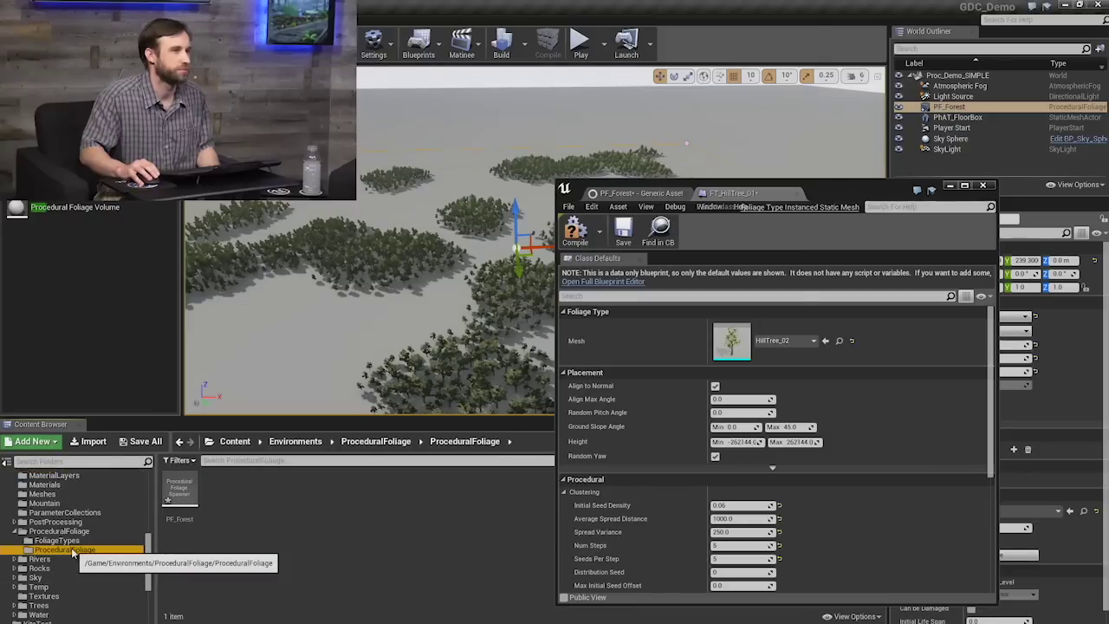
click(32, 441)
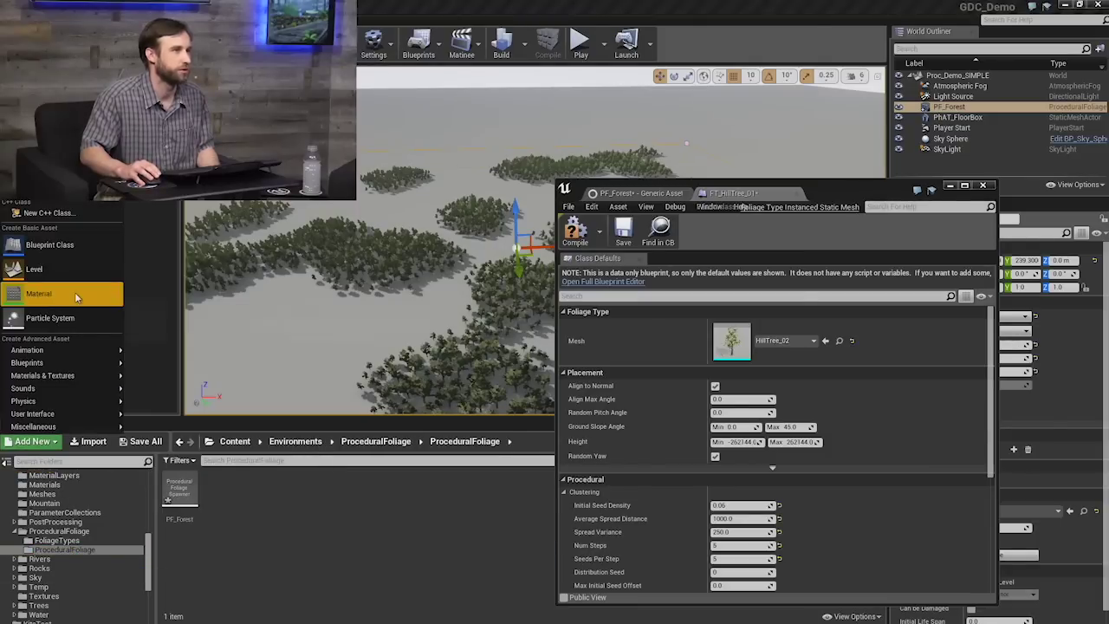
click(59, 246)
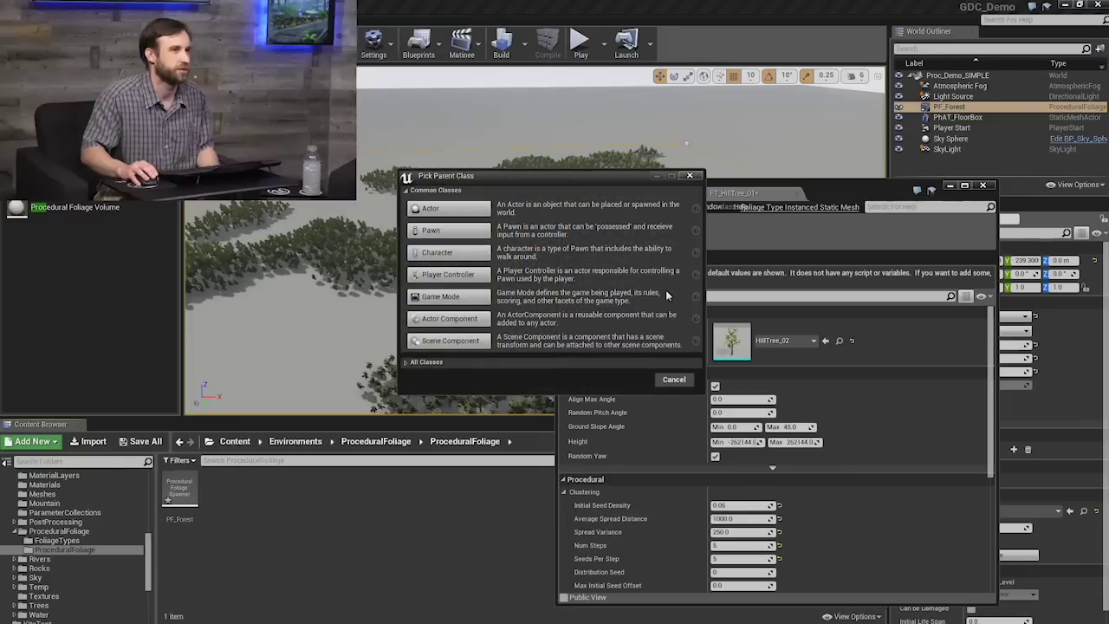
click(479, 208)
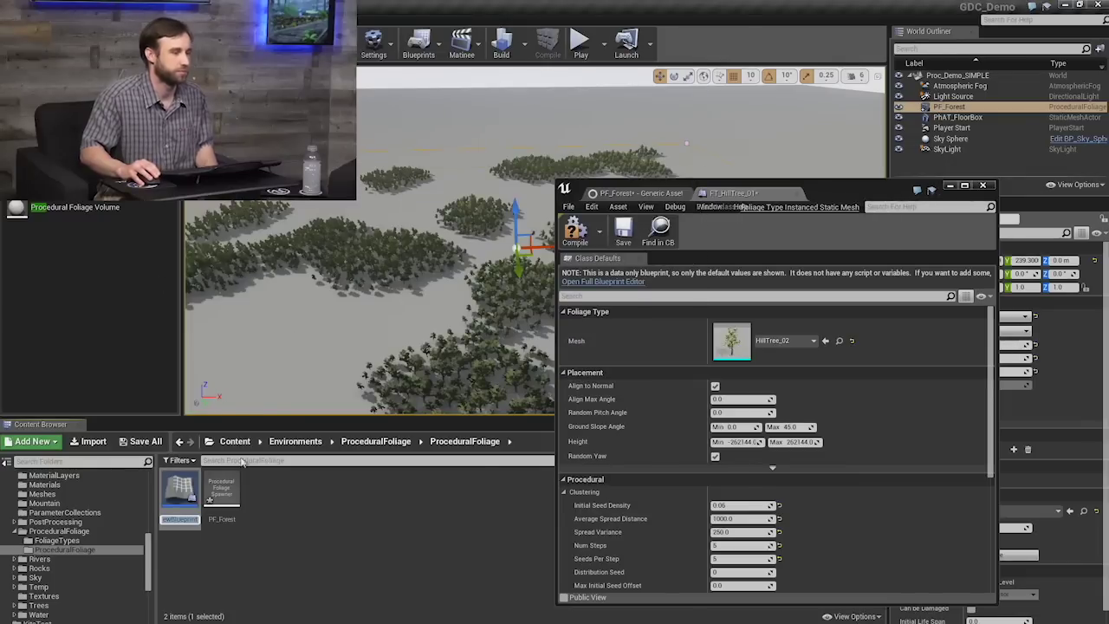
key(Escape)
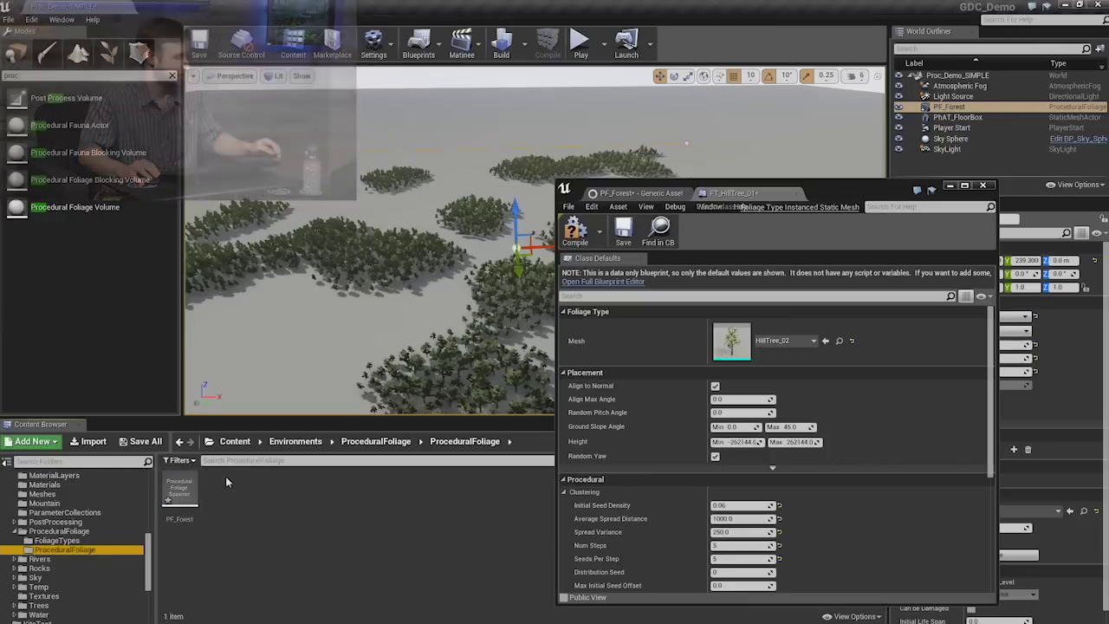
right_click(105, 567)
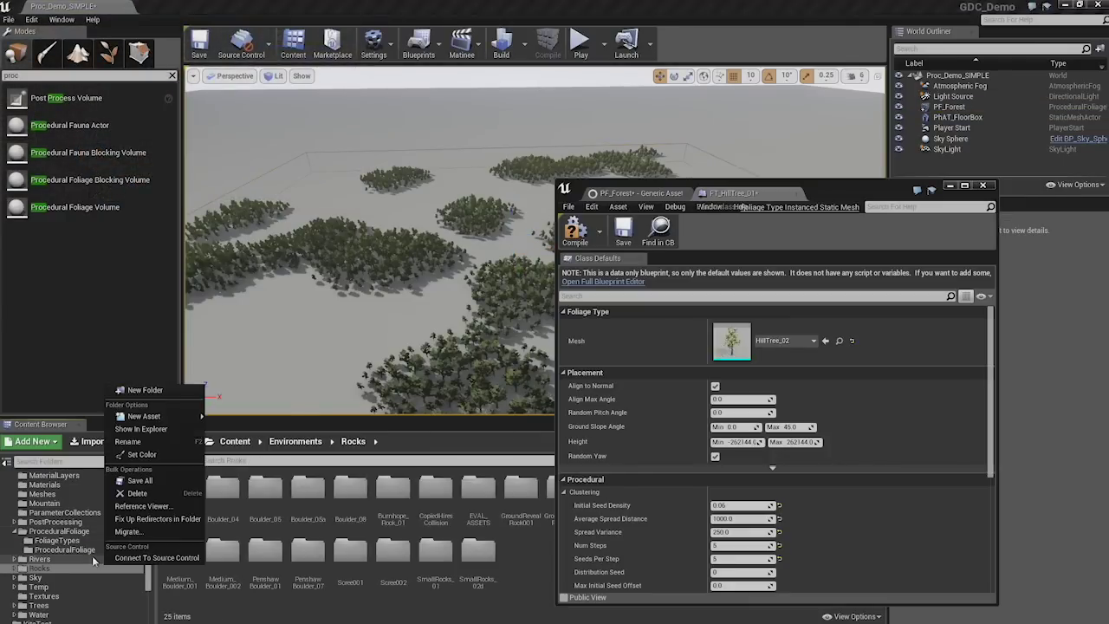
click(87, 550)
click(52, 444)
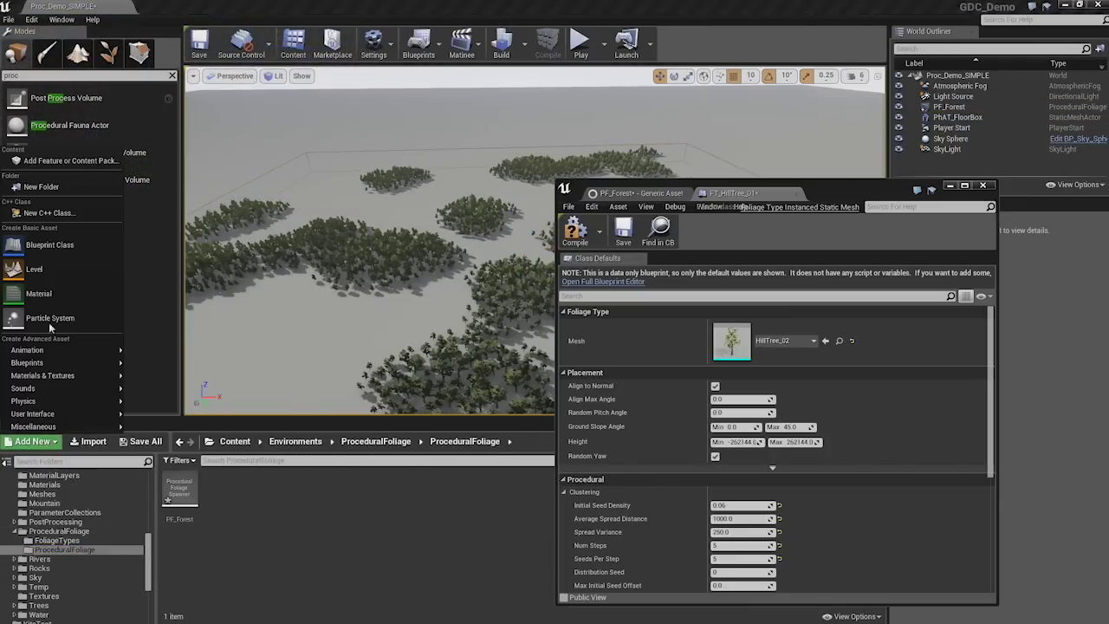
click(60, 246)
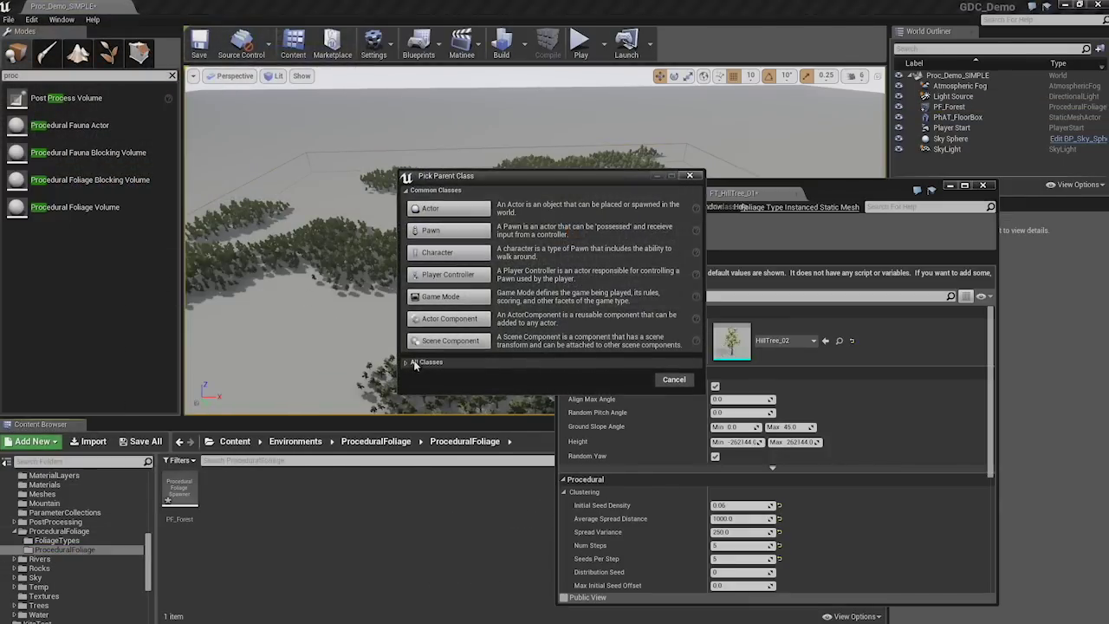
click(411, 363)
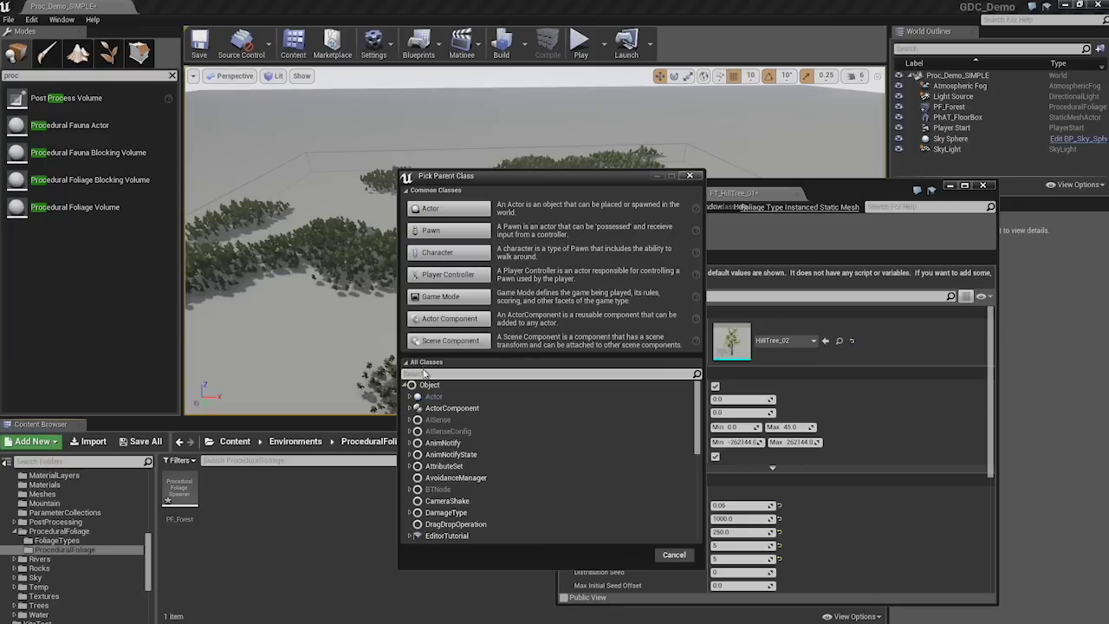
text(proc)
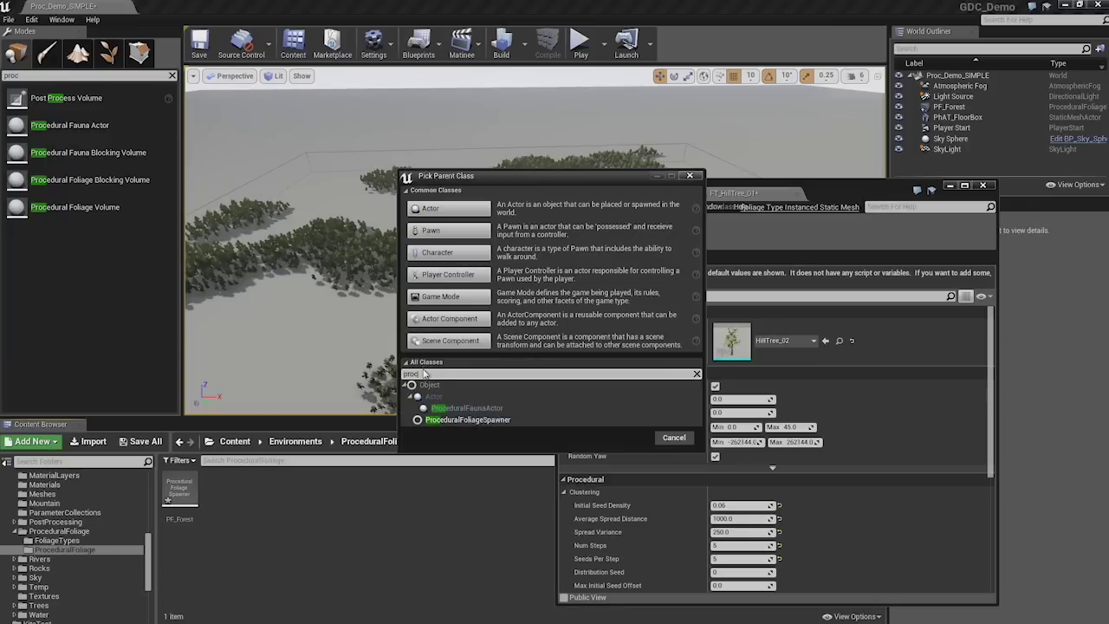
click(467, 419)
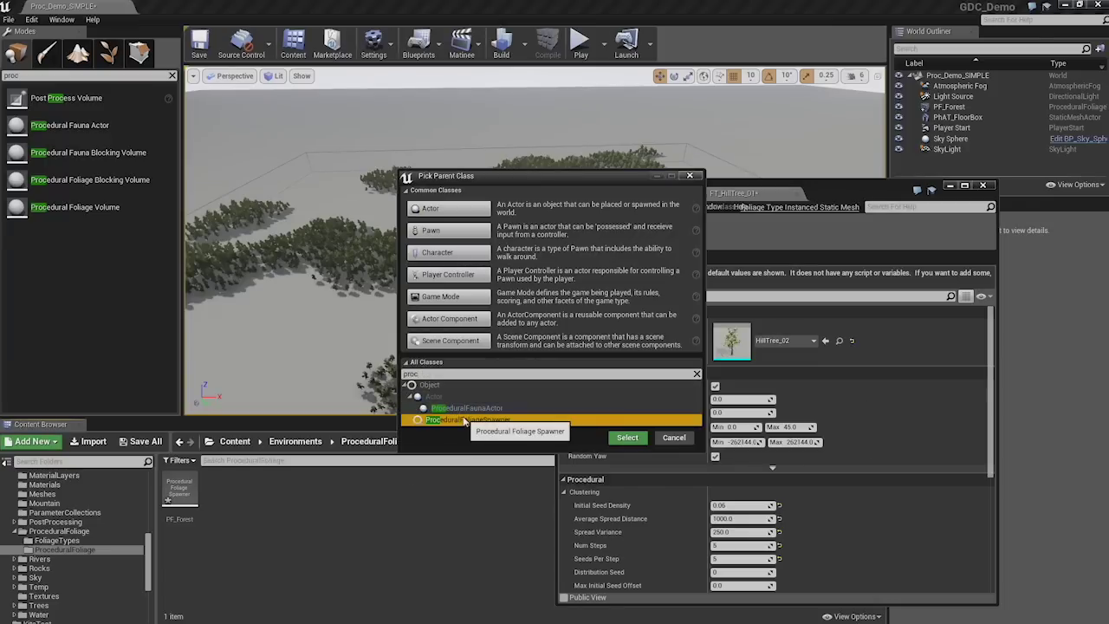
click(626, 437)
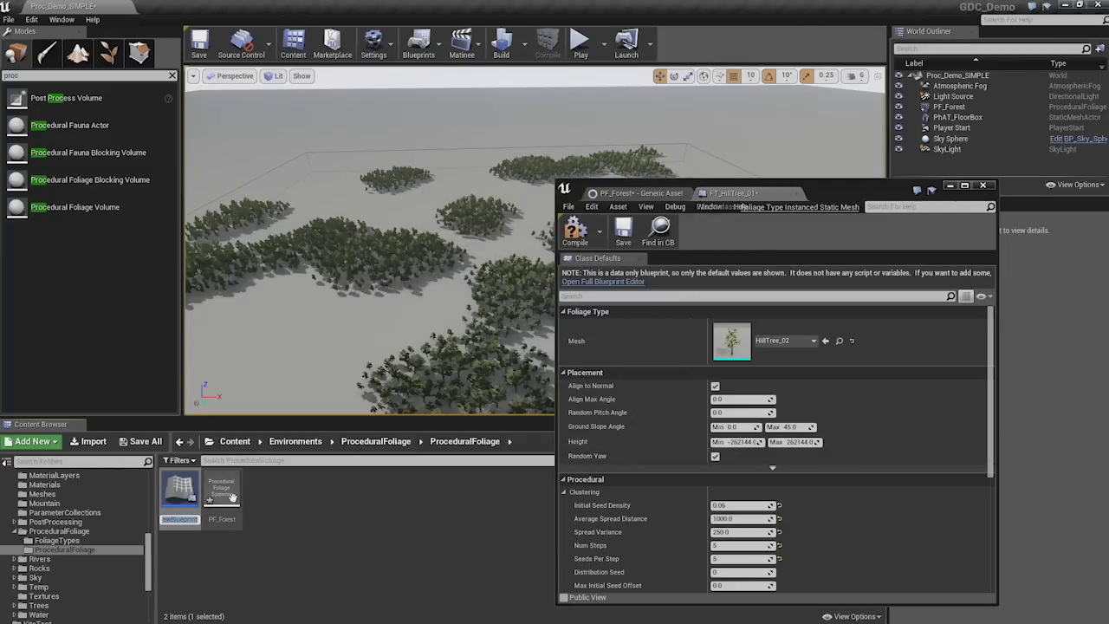
key(Escape)
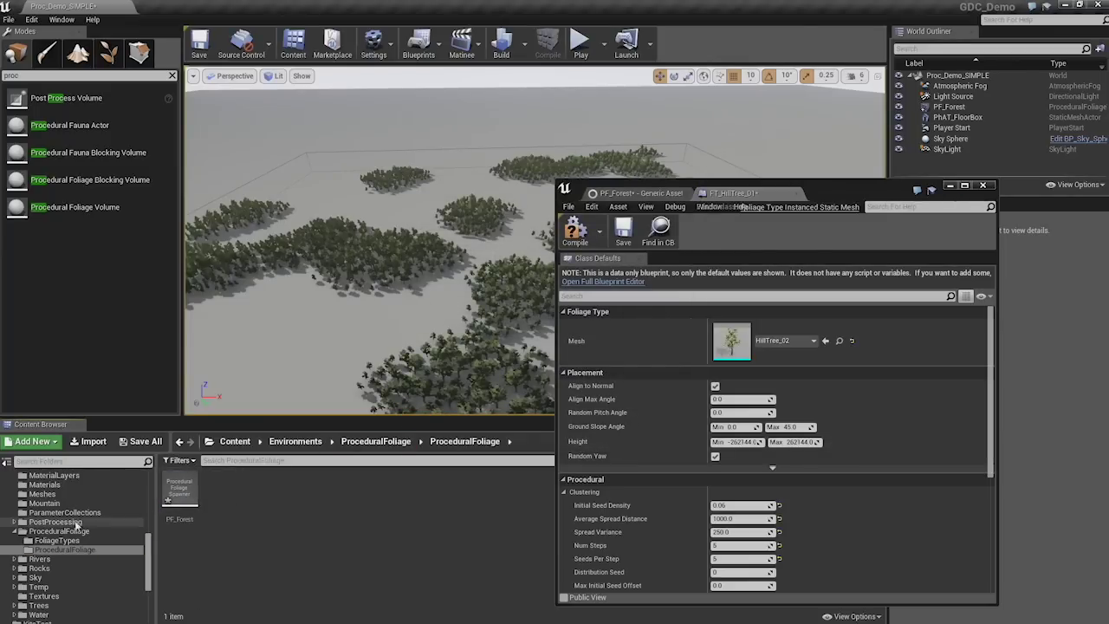
In FoliageTypes, start a FoliageType_InstancedStaticMesh Blueprint, discard it, and select FT_HillTree_01.
click(58, 540)
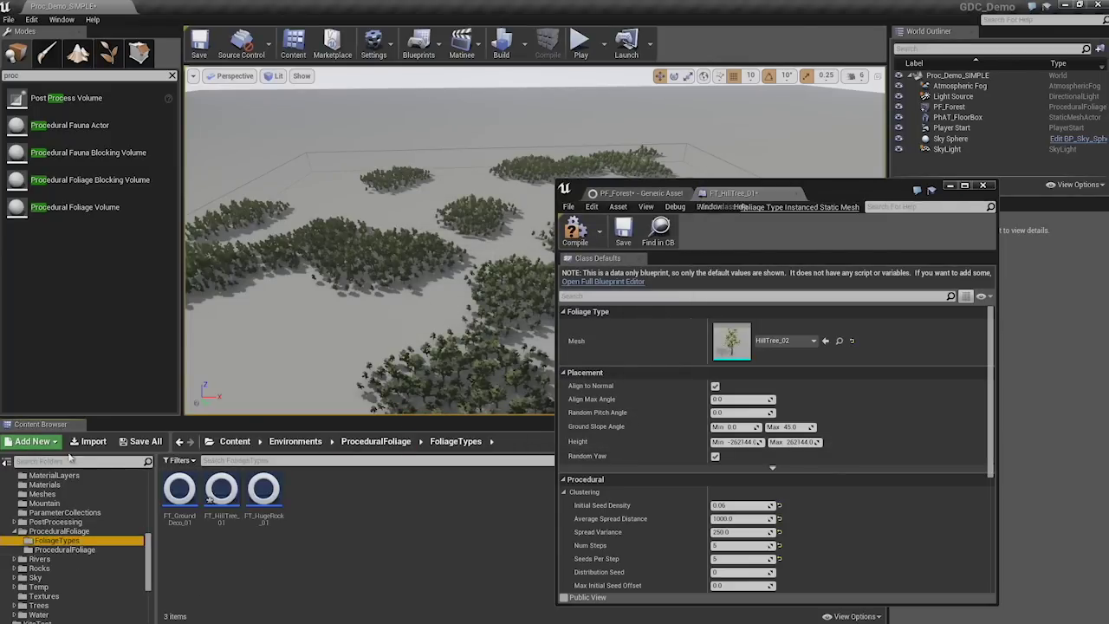
click(43, 441)
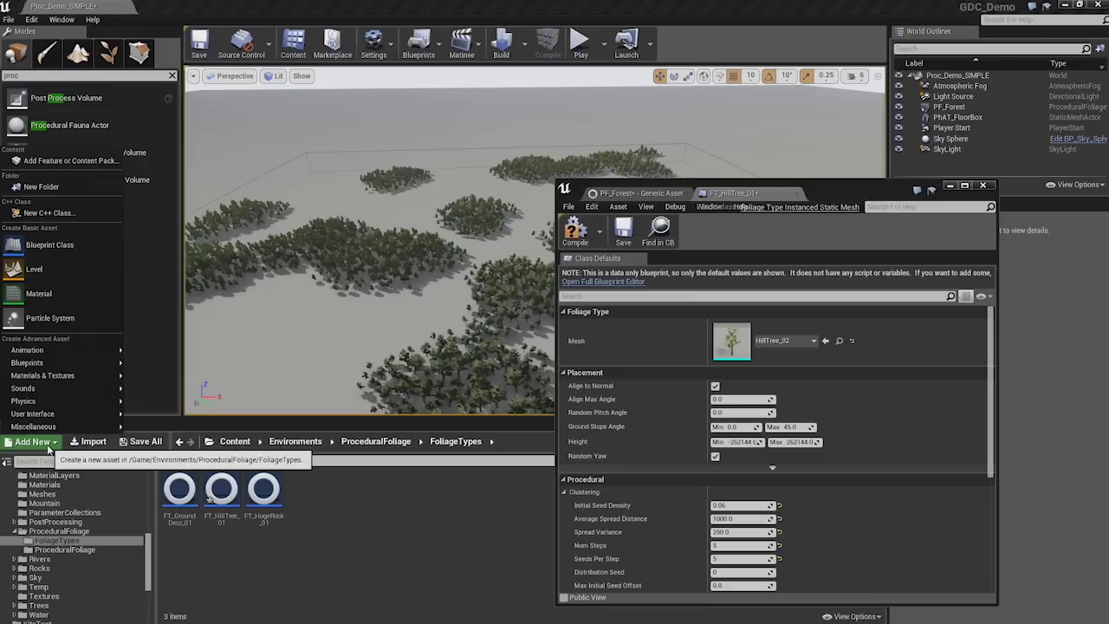
click(68, 247)
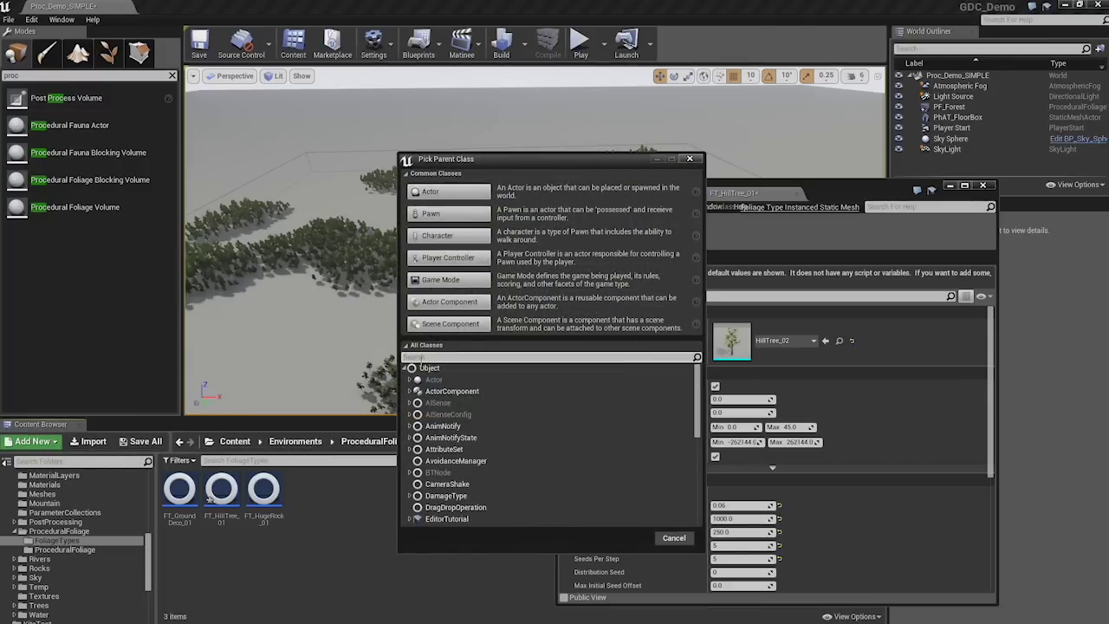
click(420, 356)
text(f)
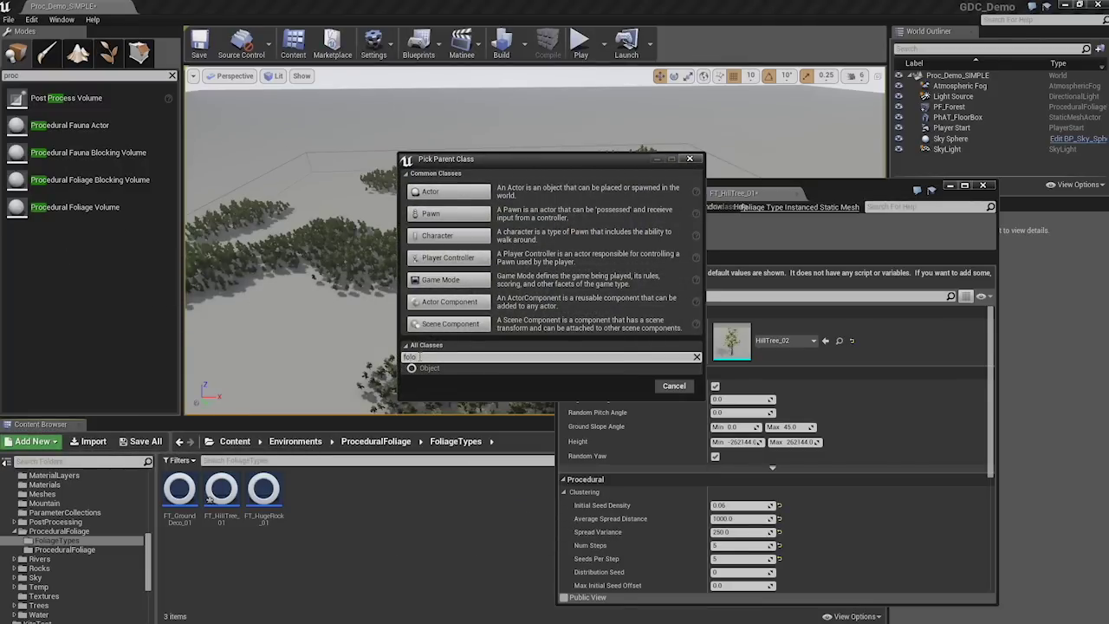
text(ol)
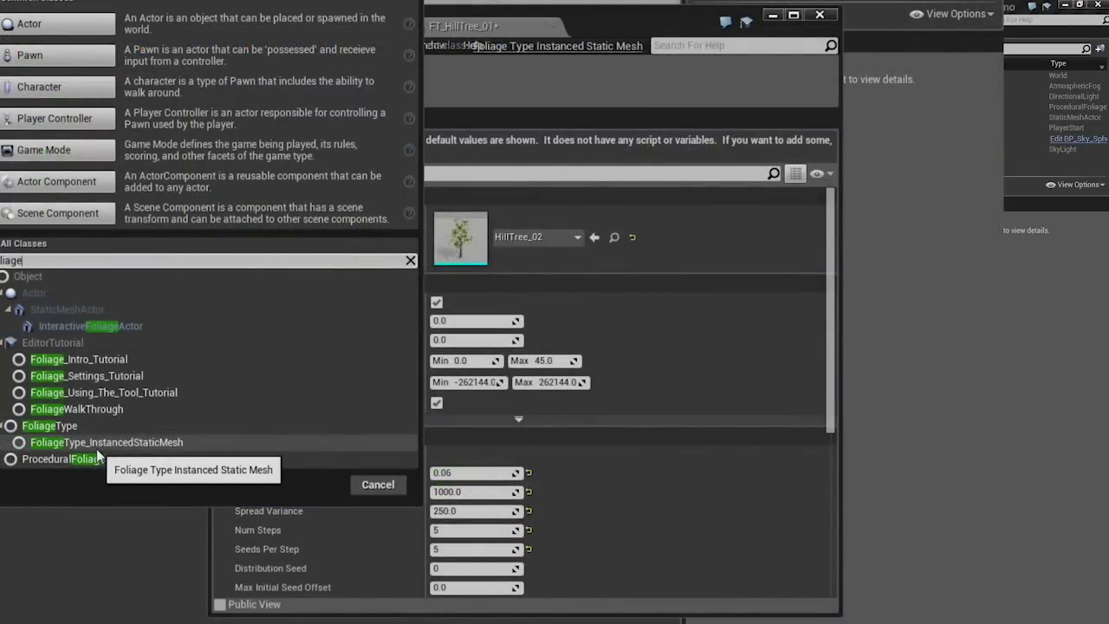
click(156, 442)
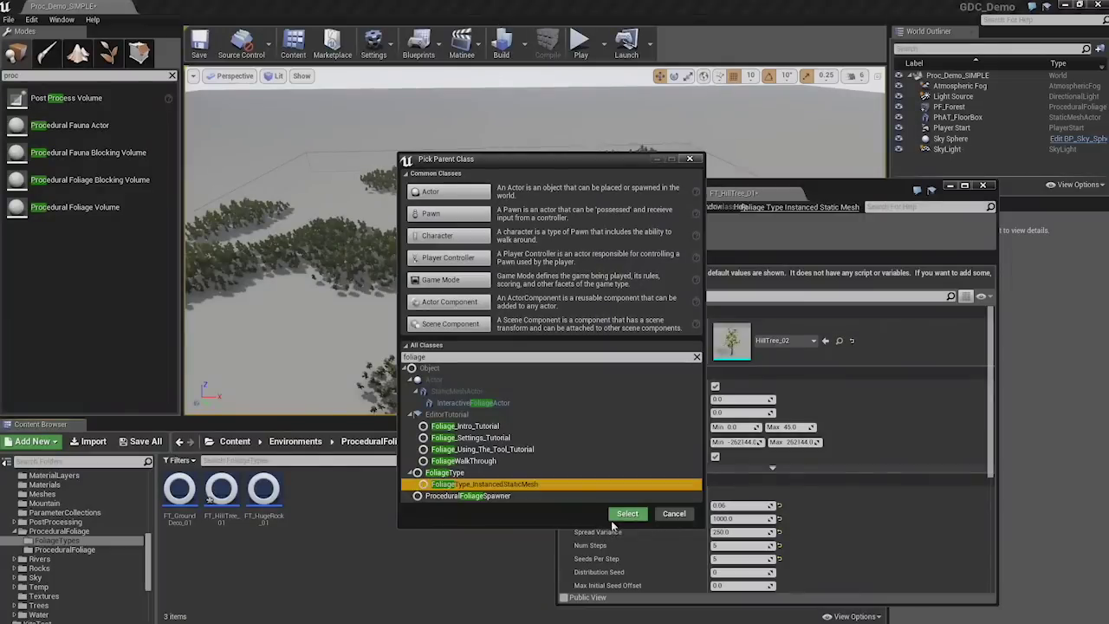
click(617, 515)
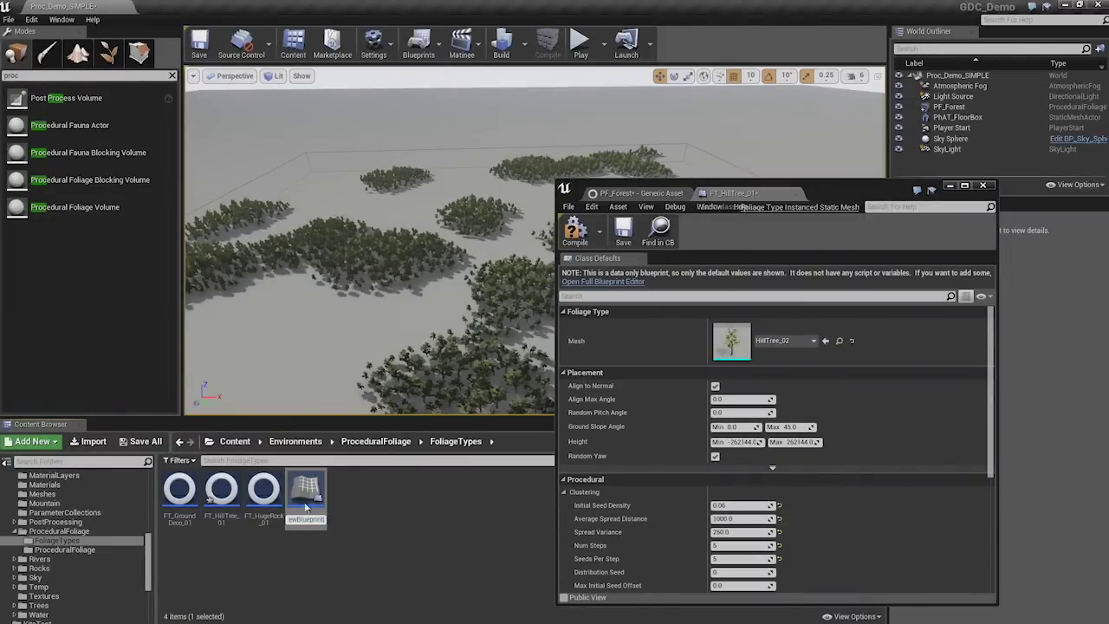
key(Escape)
click(222, 490)
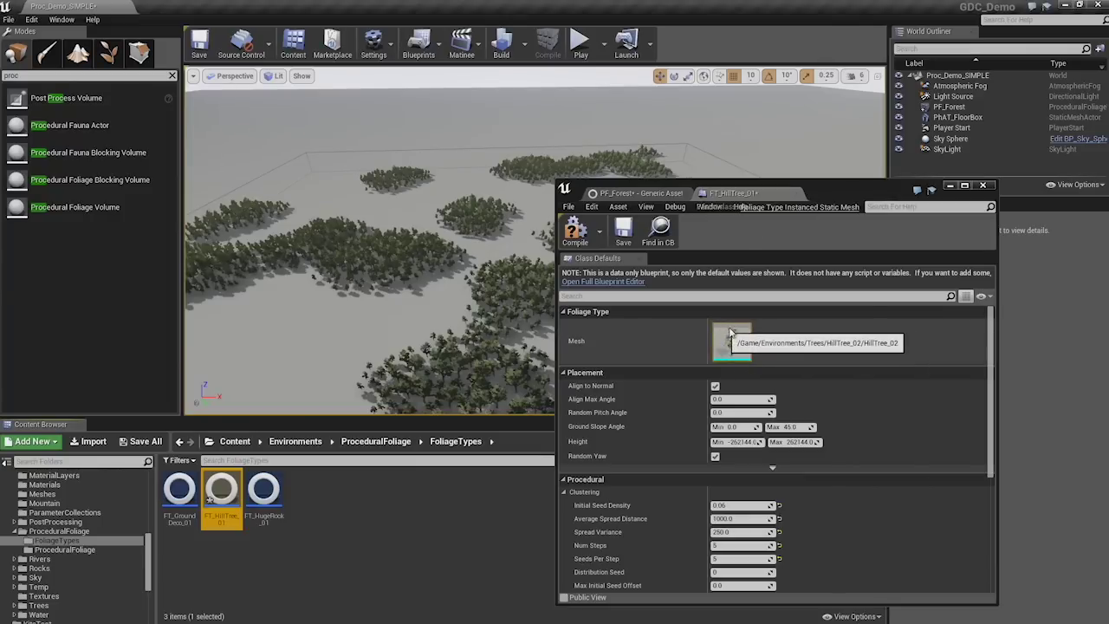
Collapse FT_HillTree_01's Placement category to reveal the Procedural Clustering properties.
scroll(641, 329, down, 1)
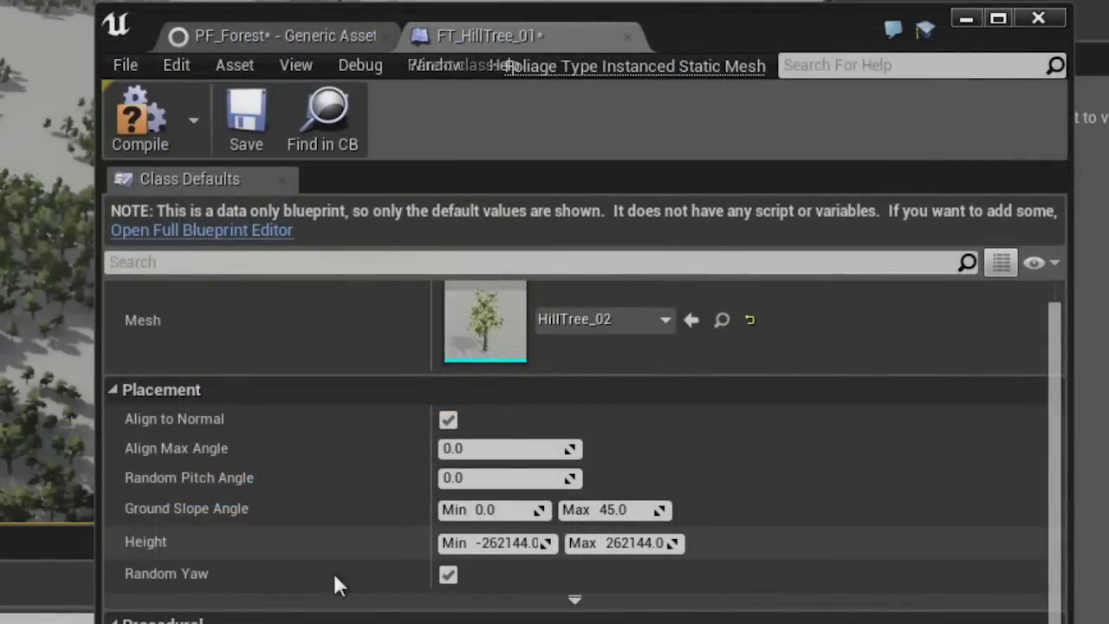
click(420, 394)
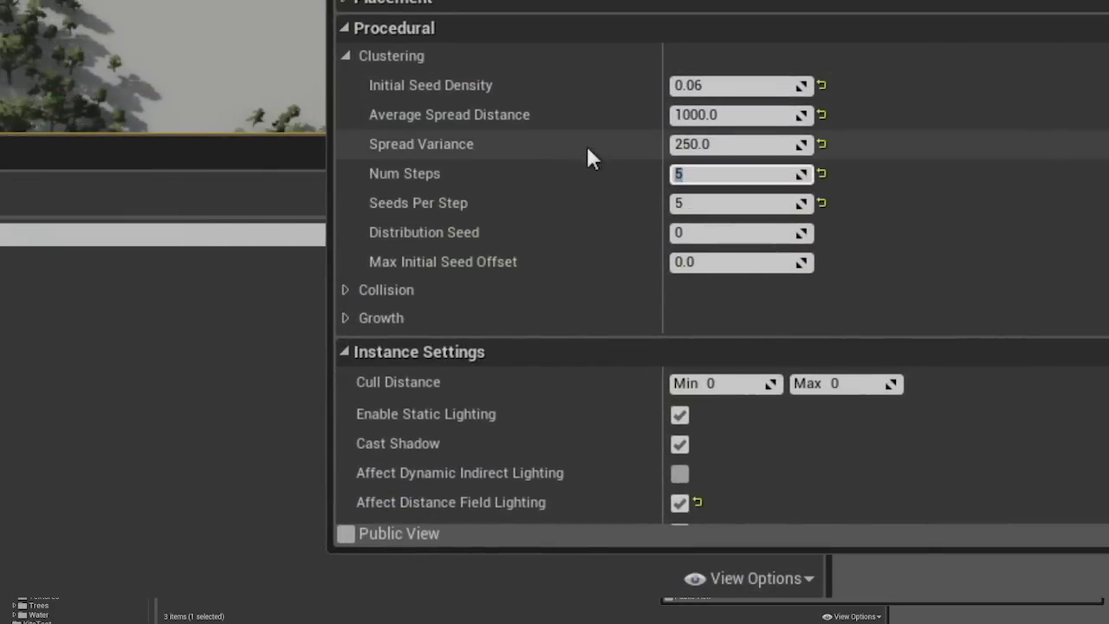
key(Return)
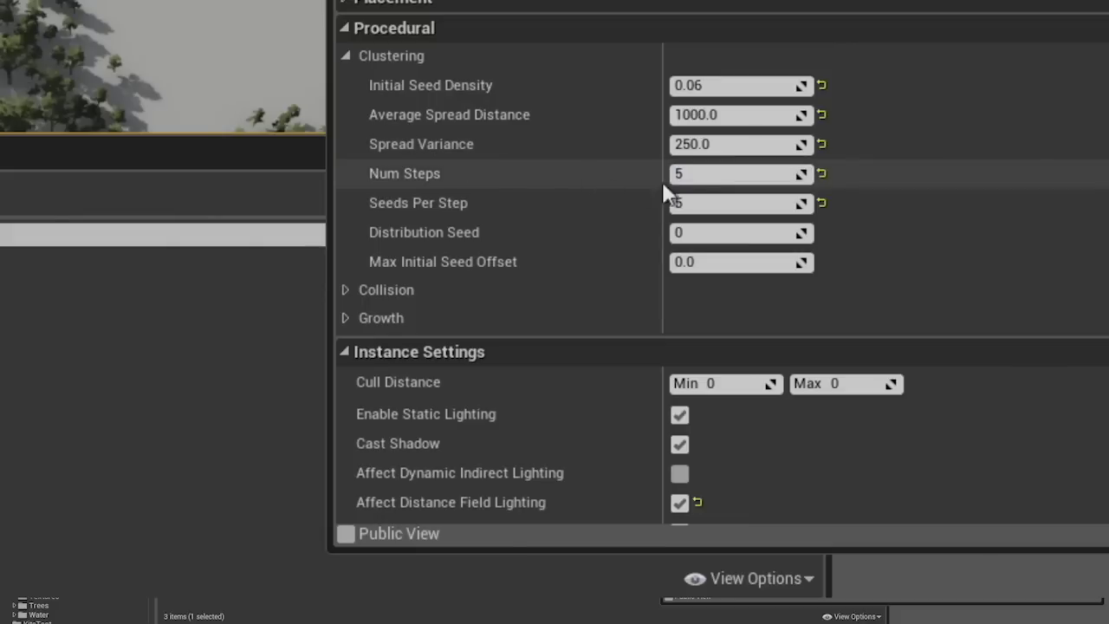
click(702, 176)
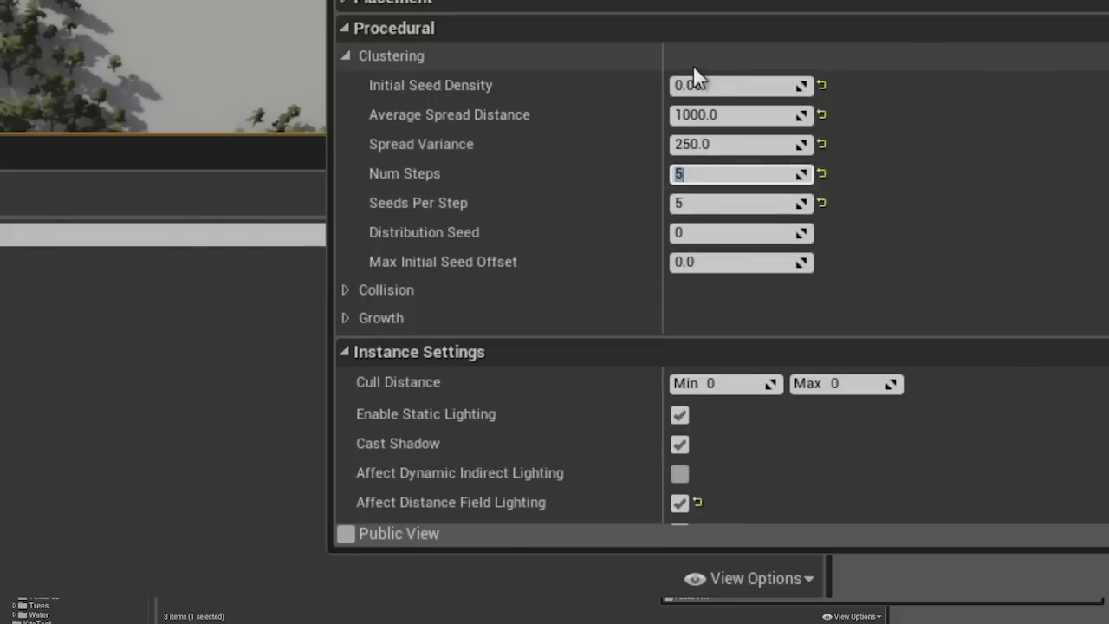
click(703, 205)
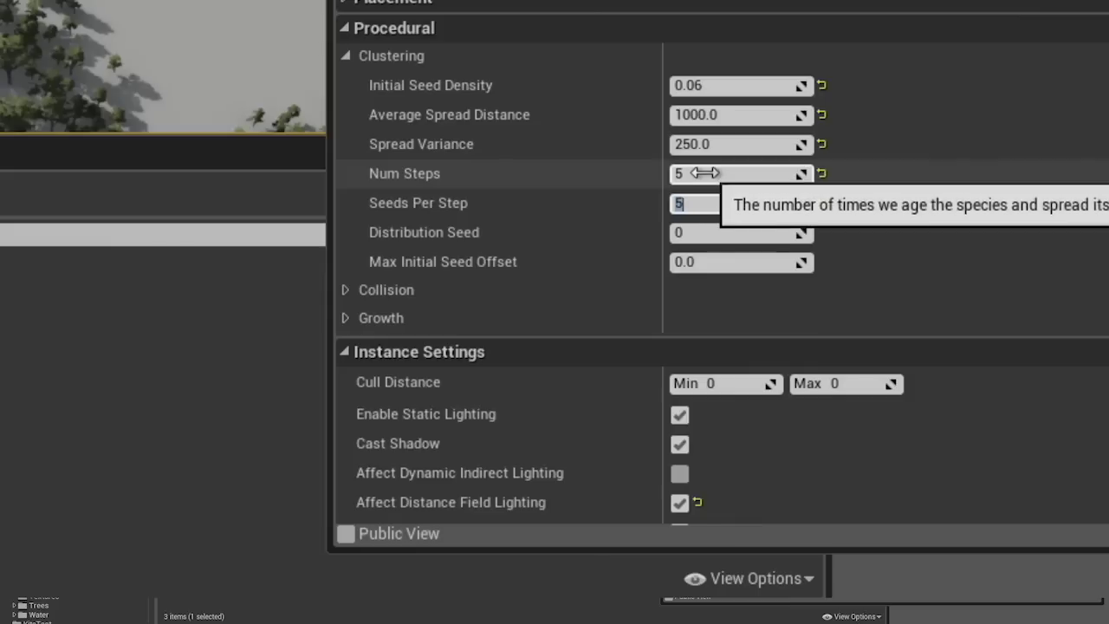
click(704, 174)
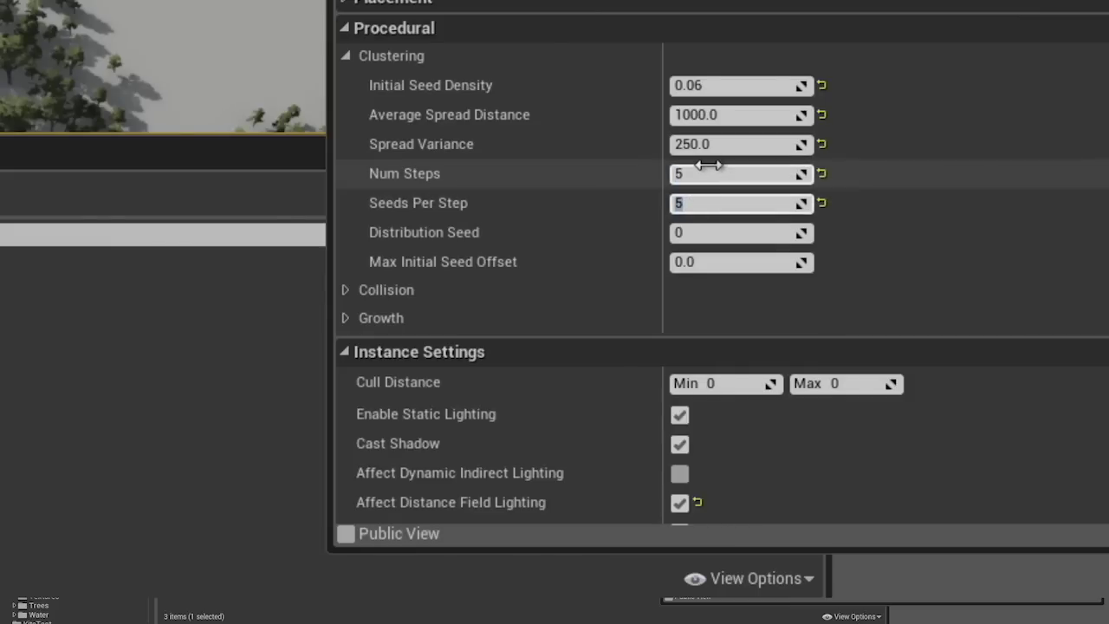
click(711, 172)
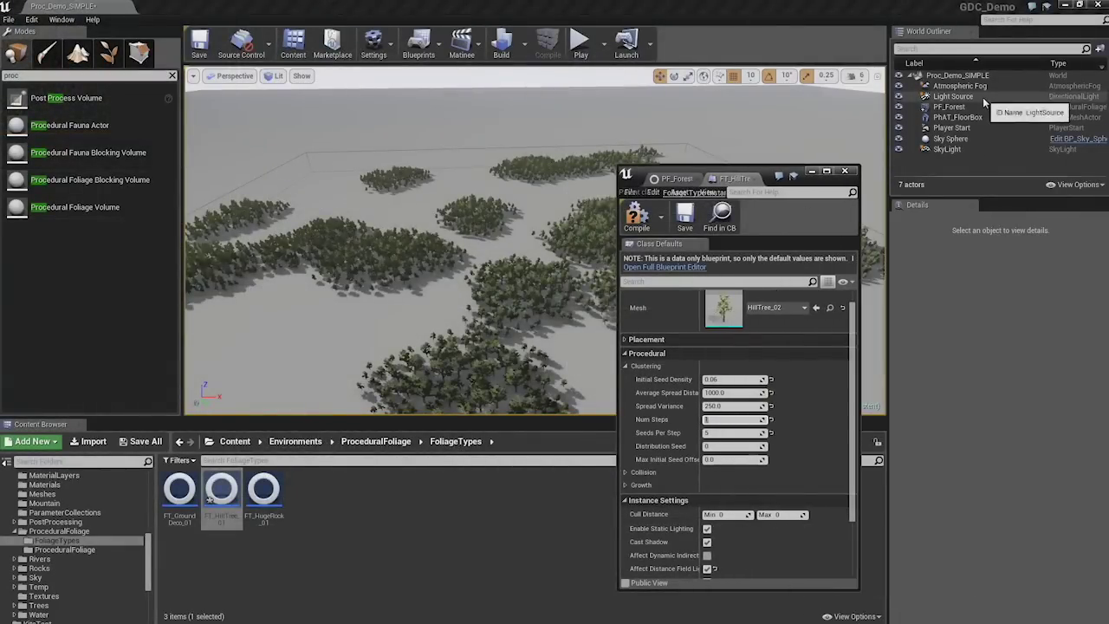
Resimulate PF_Forest, then set FT_HillTree Num Steps to 0 and resimulate.
click(973, 108)
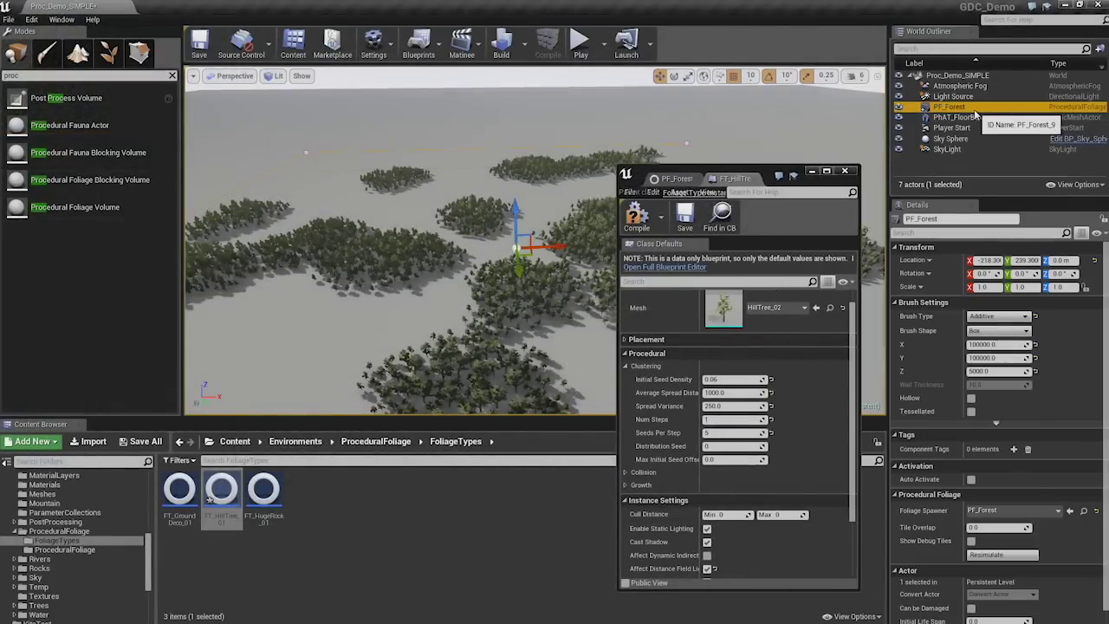
click(987, 556)
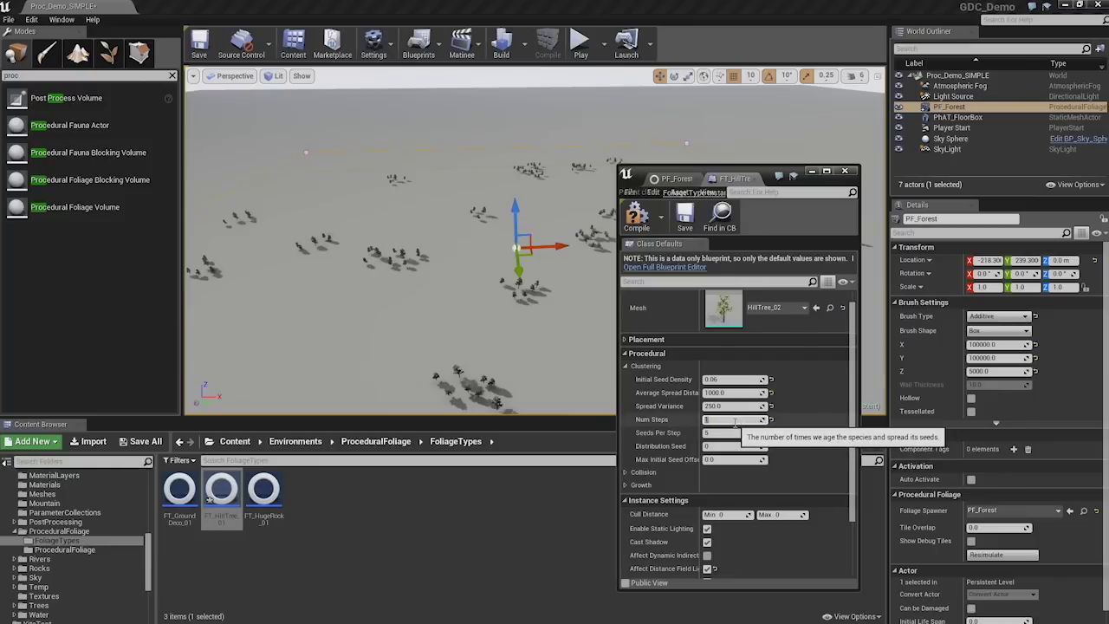
text(0)
key(Return)
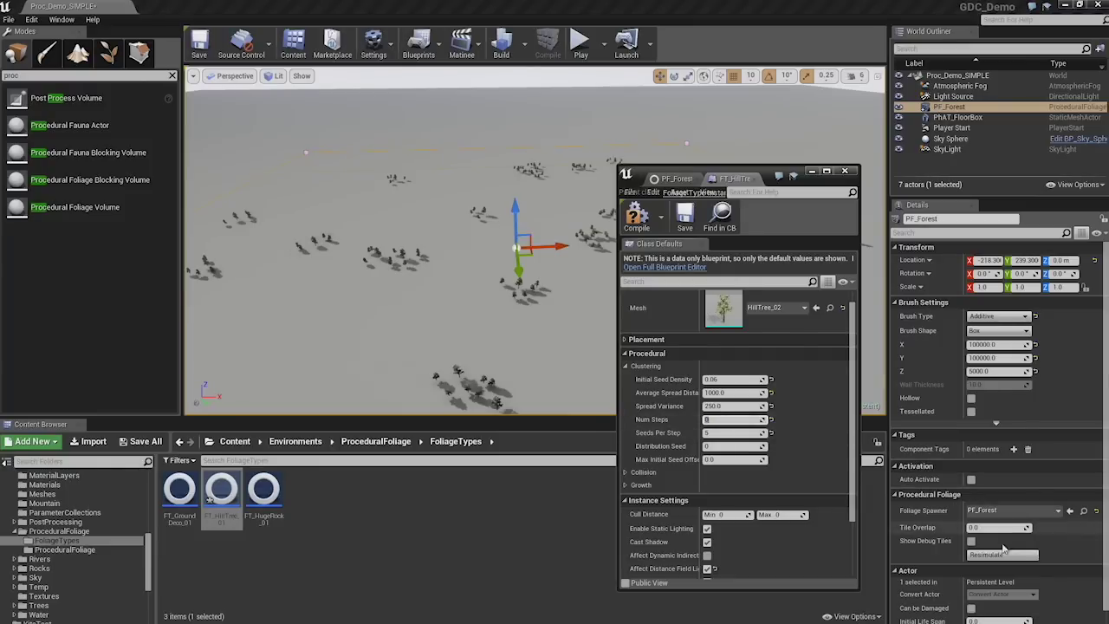
click(1002, 555)
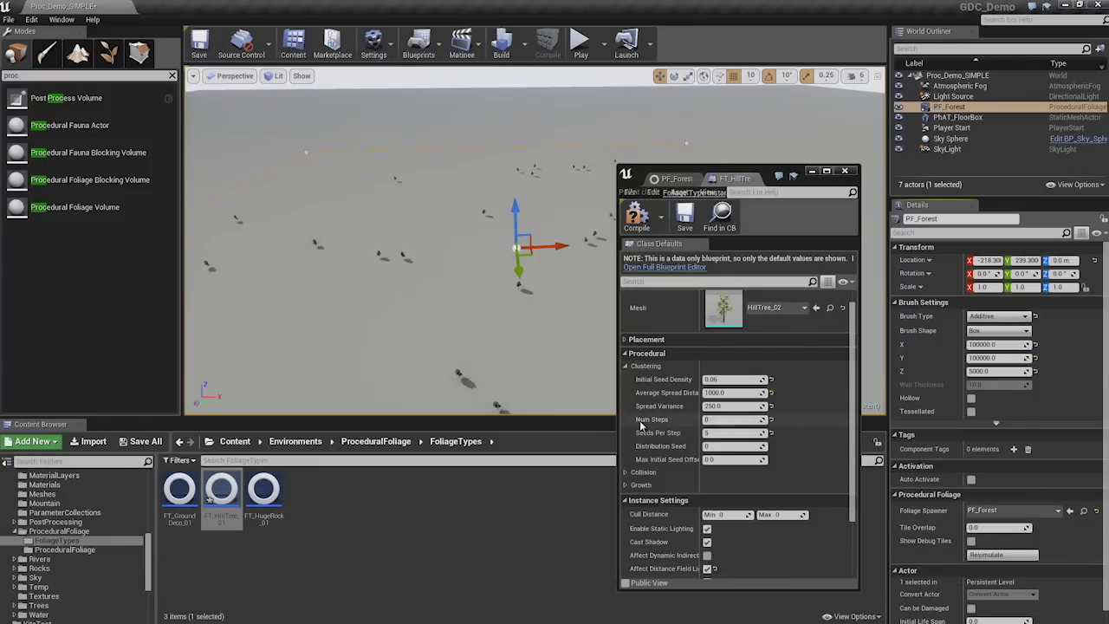
drag(712, 379, 702, 379)
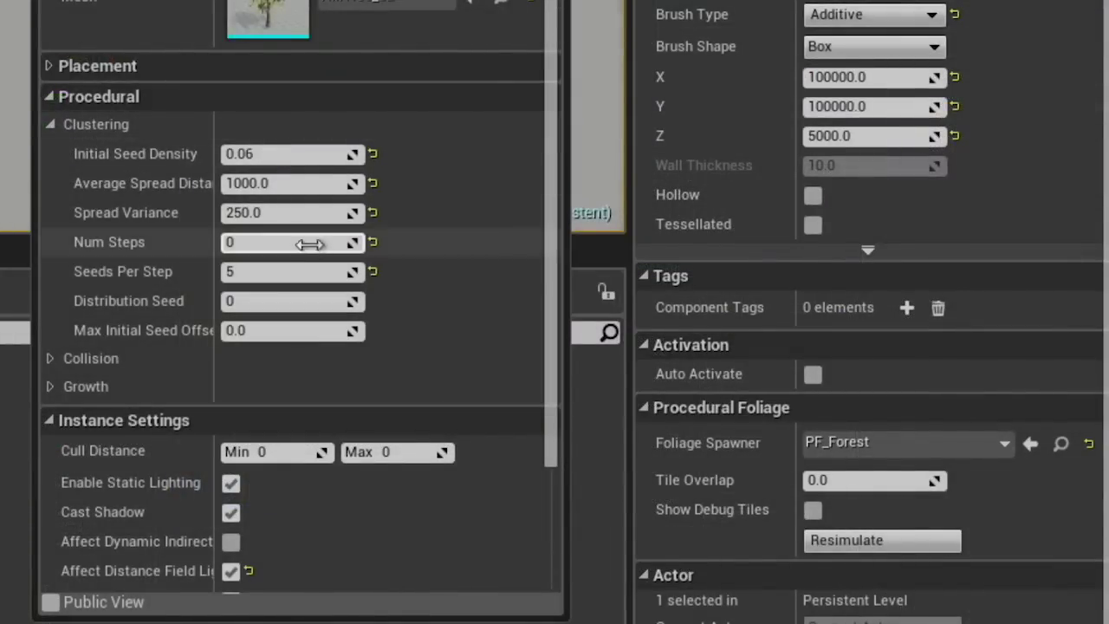
Try Num Steps 1 and then 2, resimulating the forest after each.
click(277, 245)
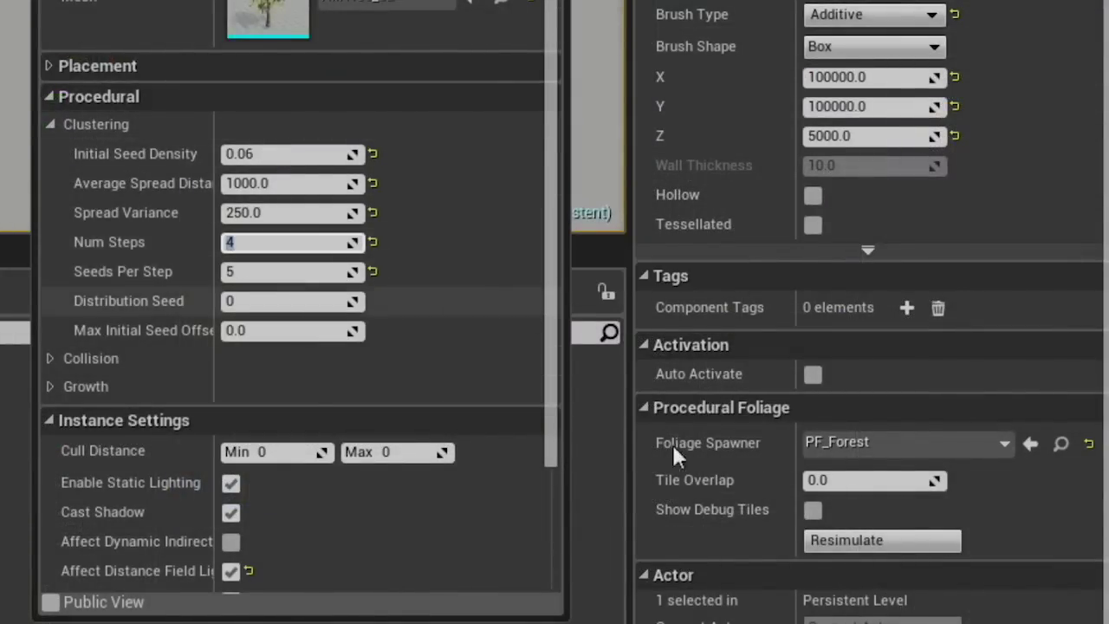
key(BackSpace)
text(1)
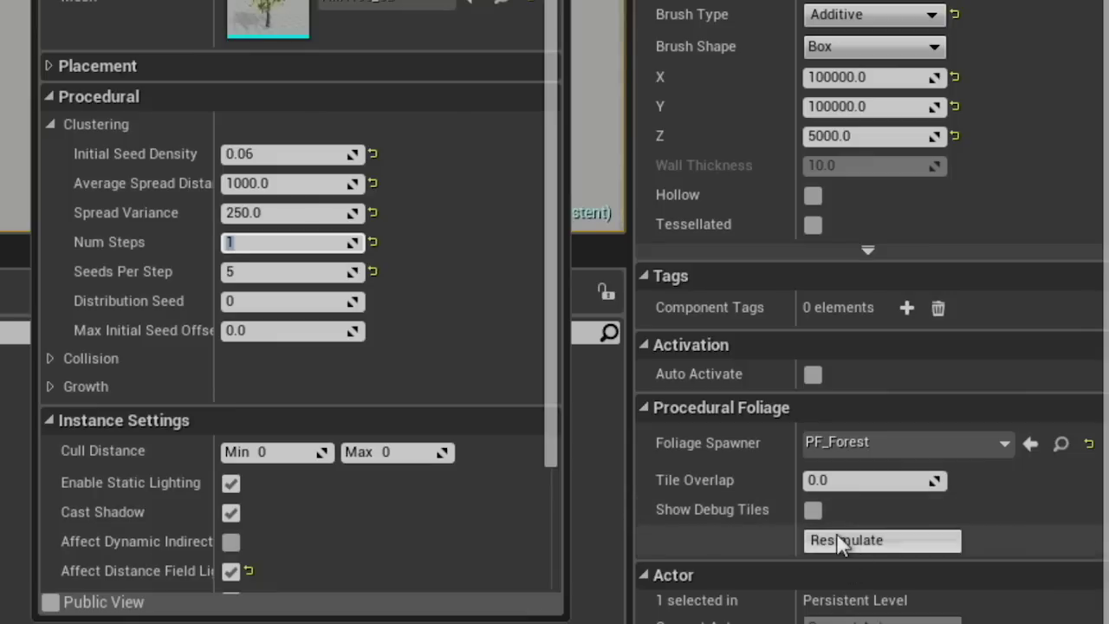
click(841, 540)
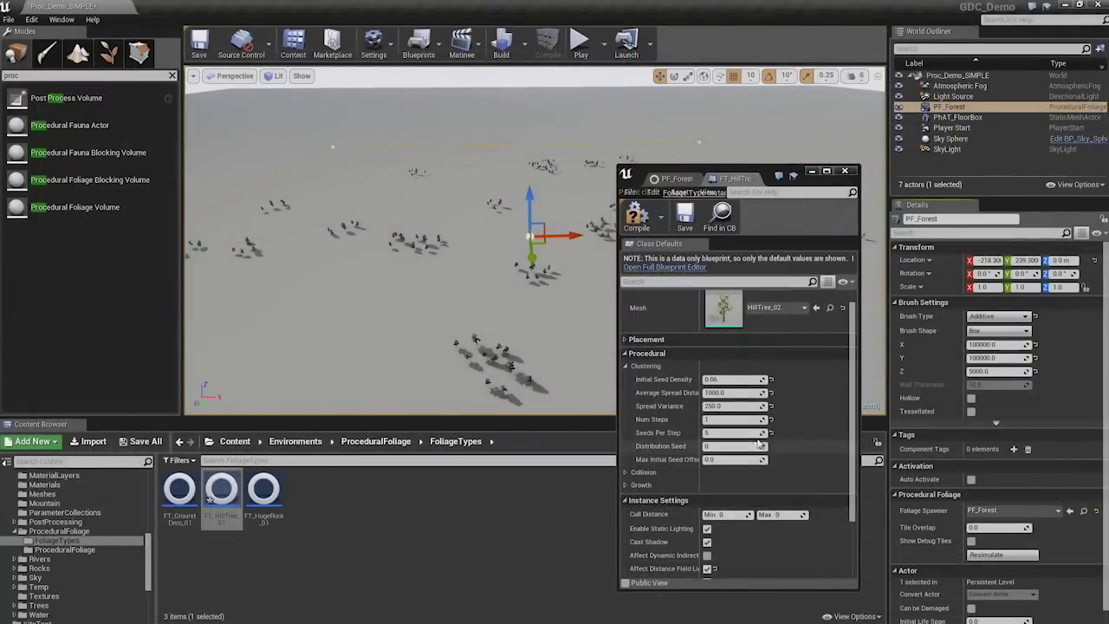
click(717, 418)
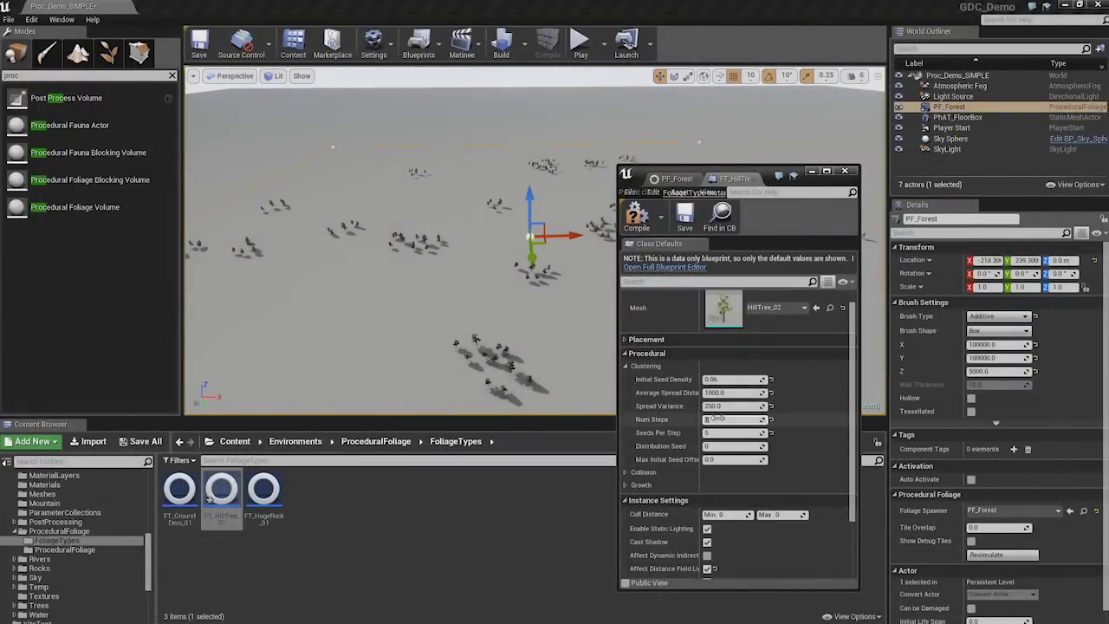
text(2)
click(994, 557)
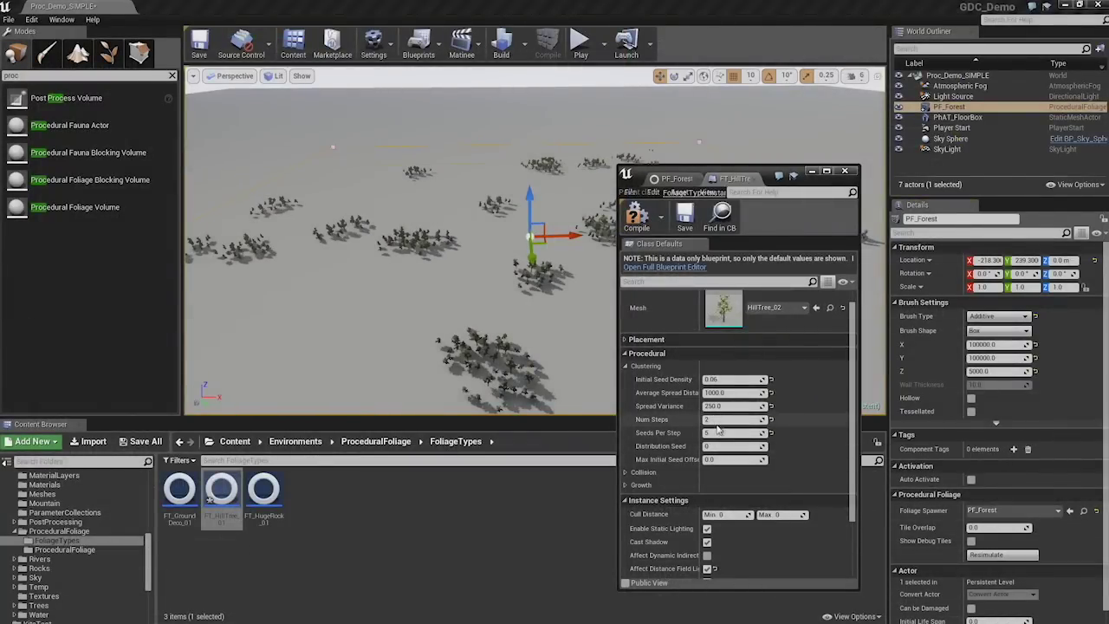
Set Num Steps to 5 and resimulate for dense tree clusters.
text(5)
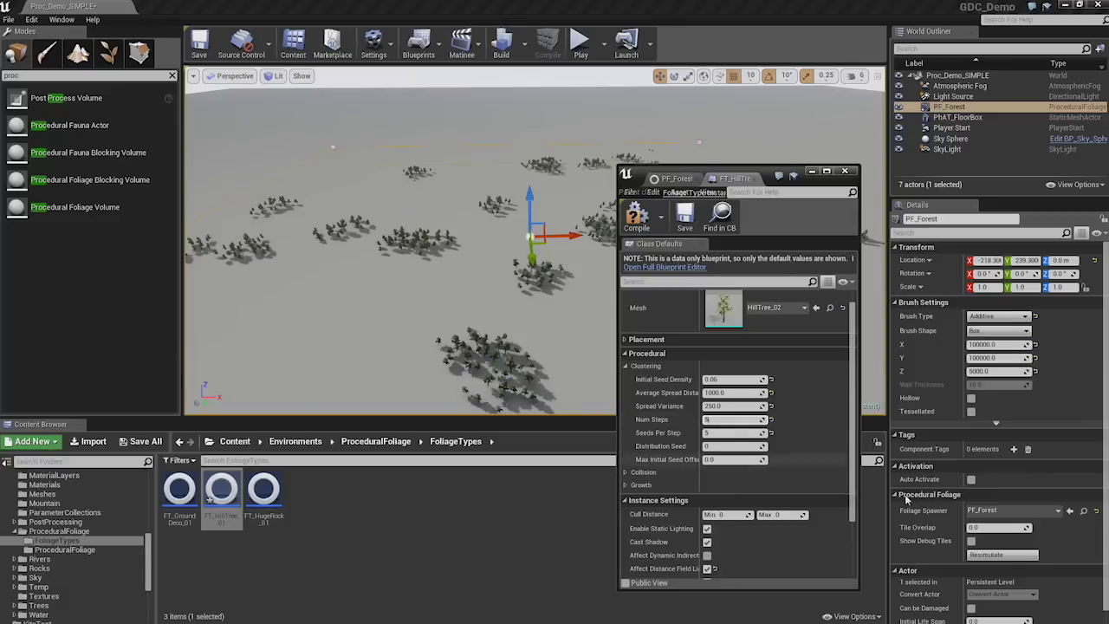
click(994, 555)
click(991, 557)
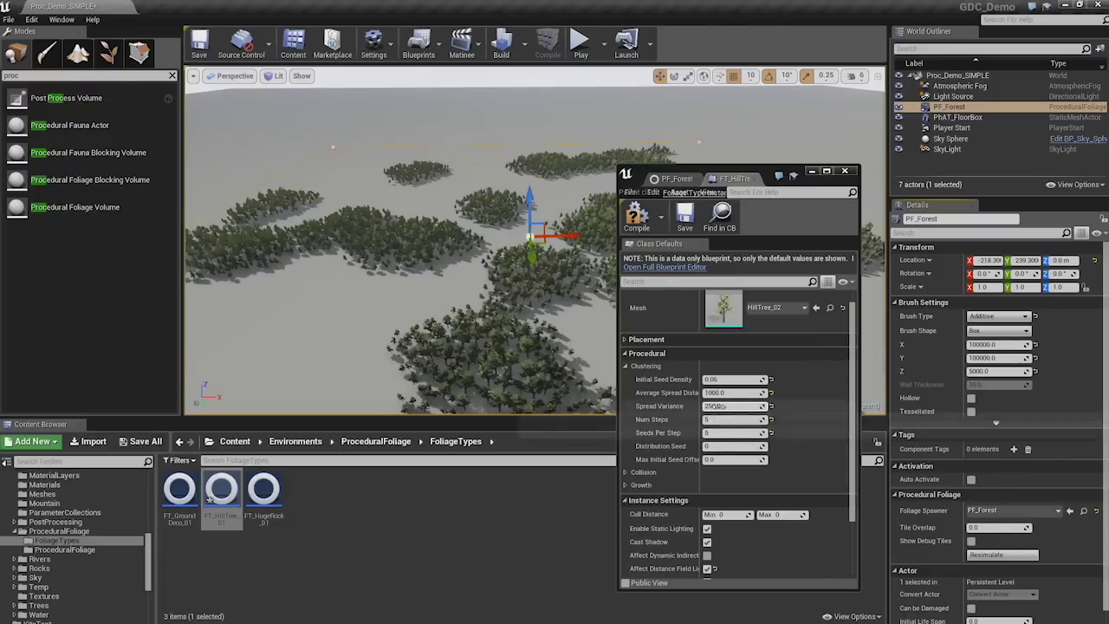
Expand Collision to inspect Collision Radius 64.0 and Shade Radius 225.0, then expand Growth.
click(624, 472)
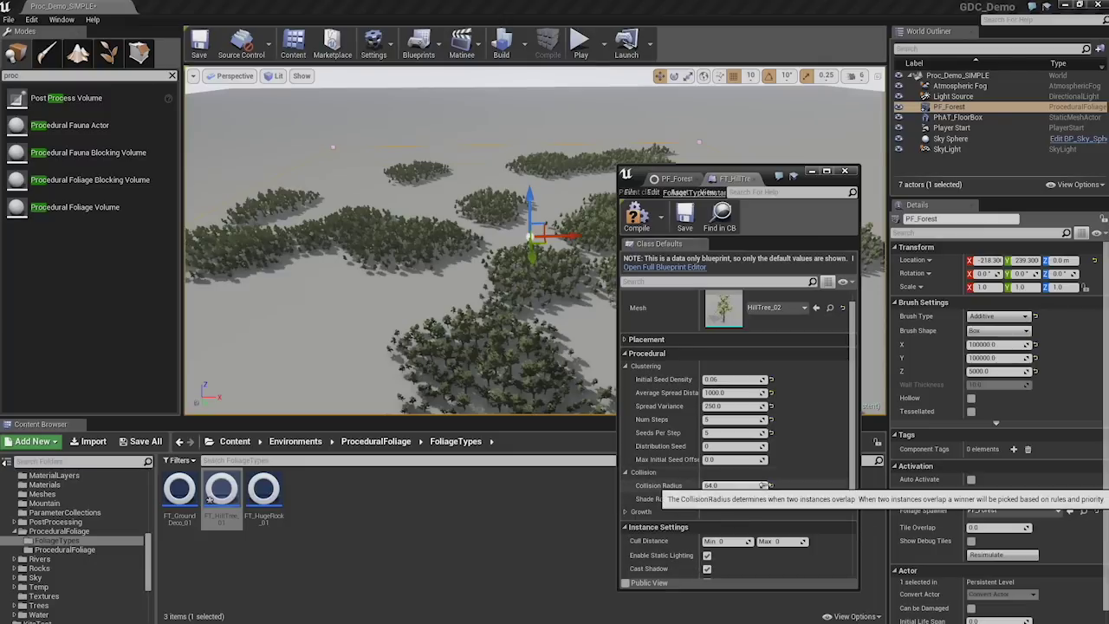
click(732, 485)
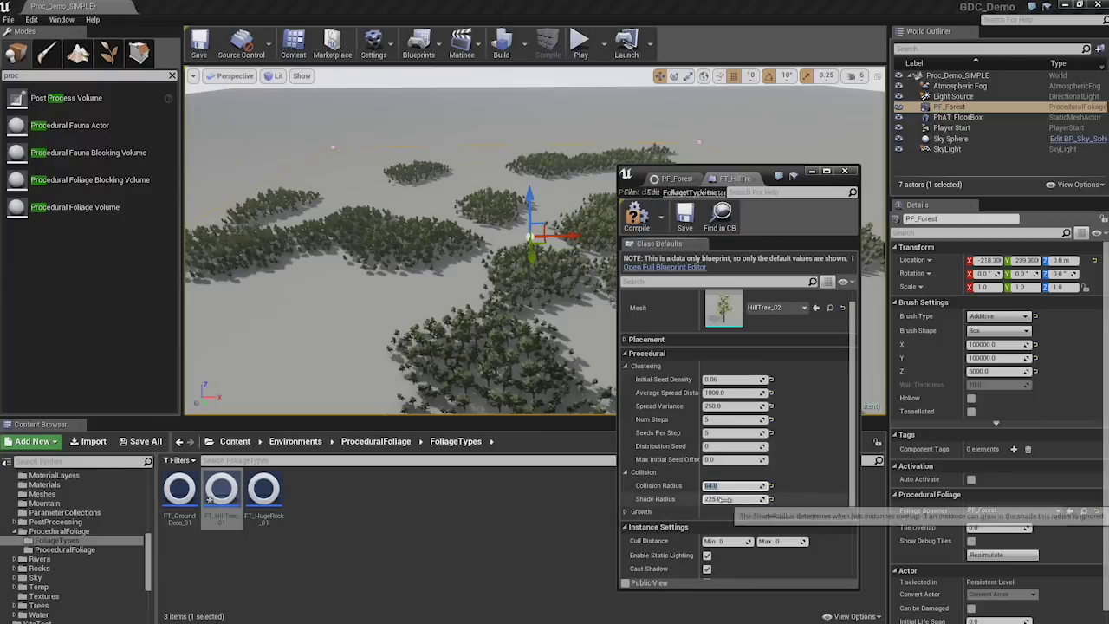
click(731, 497)
click(732, 487)
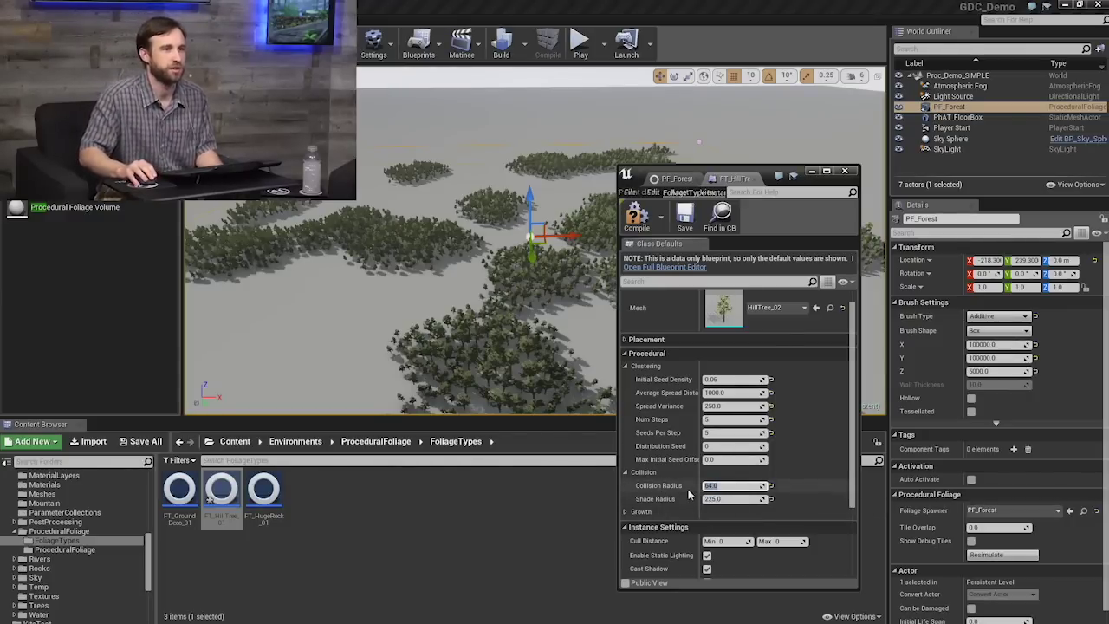
click(728, 499)
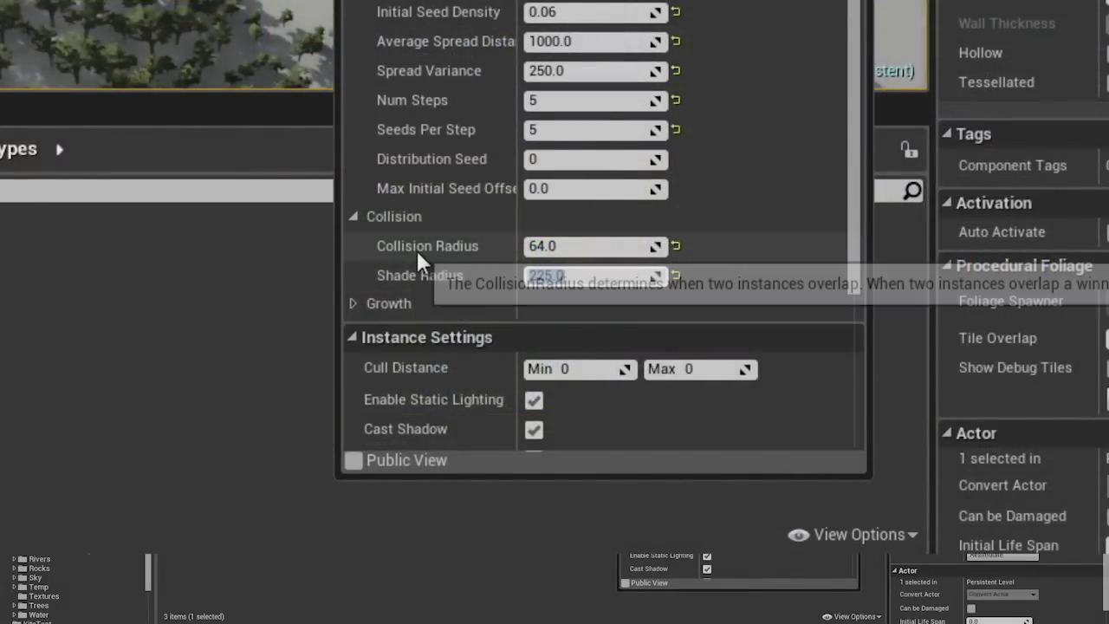
click(352, 304)
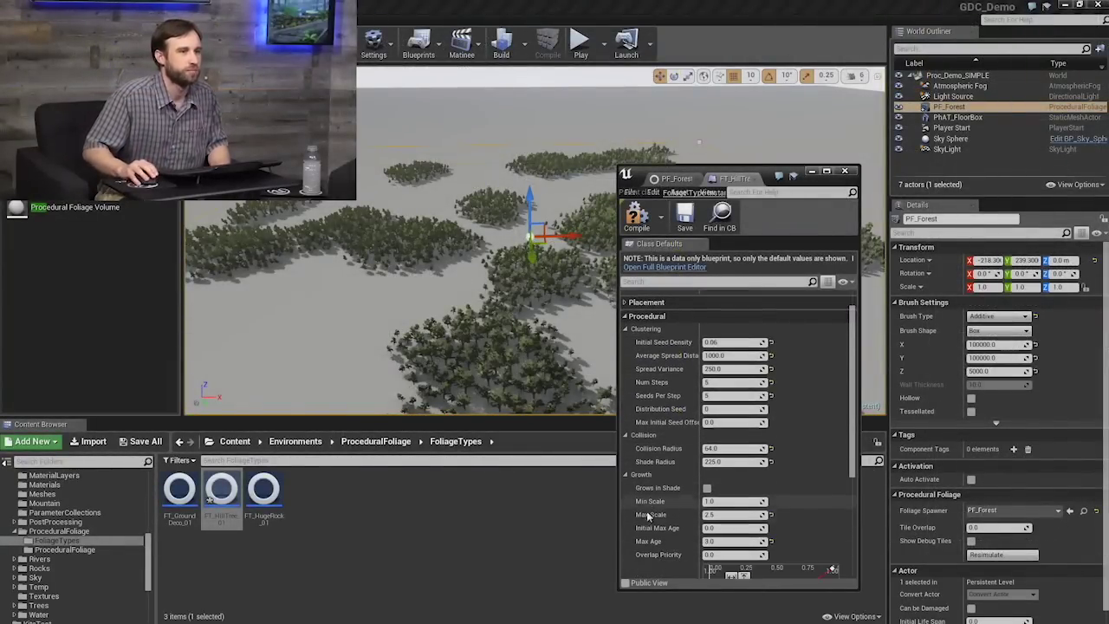
scroll(675, 541, down, 1)
click(625, 476)
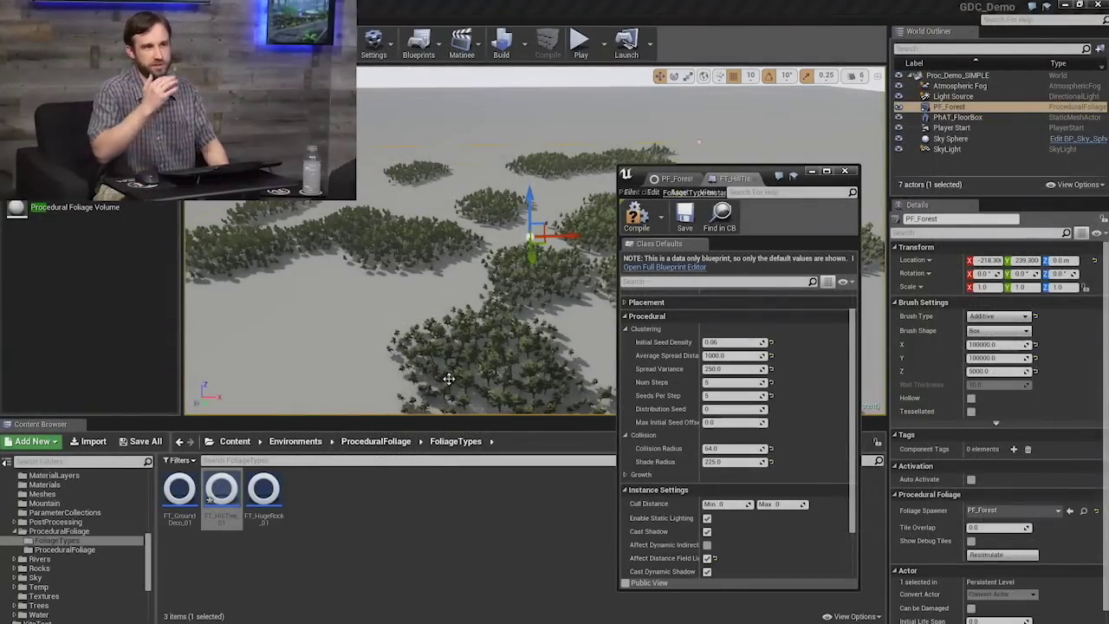
right_drag(457, 379, 456, 378)
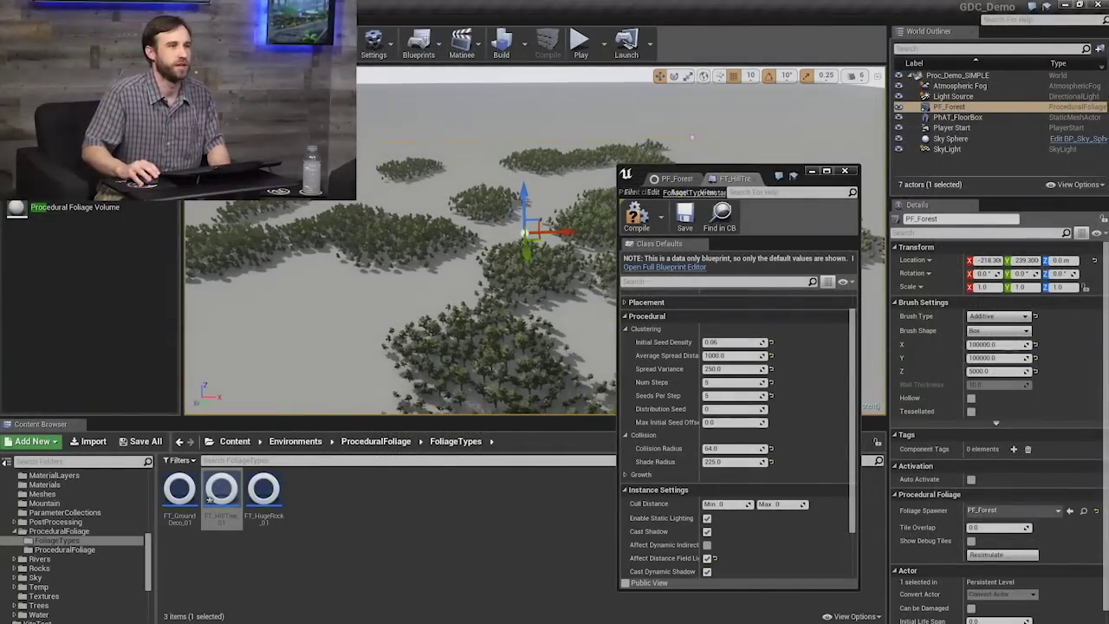
click(732, 382)
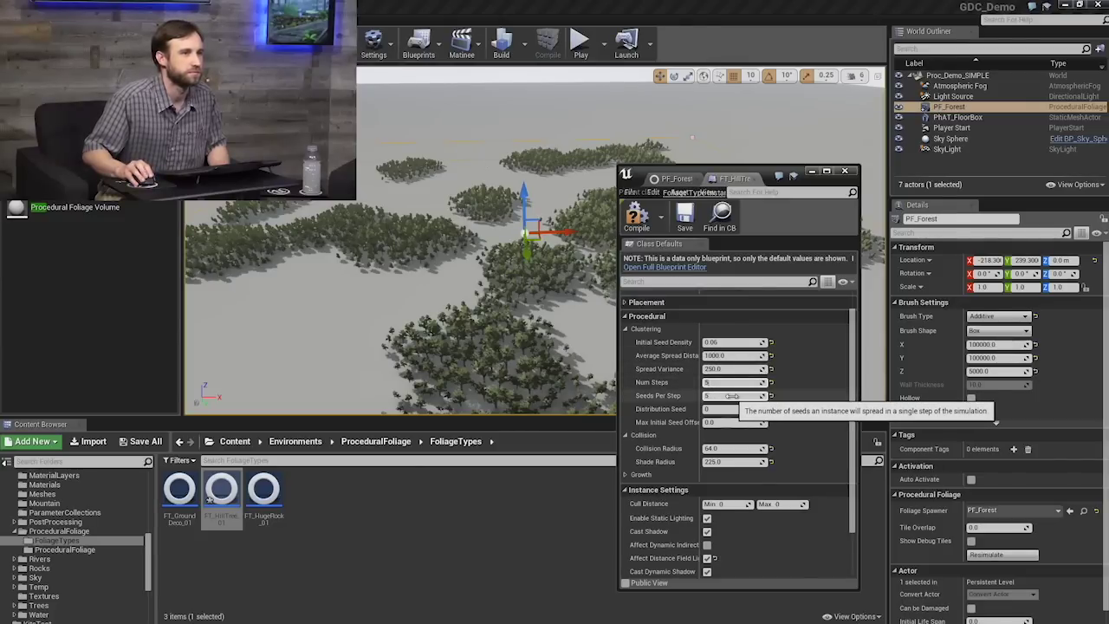
scroll(693, 386, up, 2)
click(632, 373)
click(632, 372)
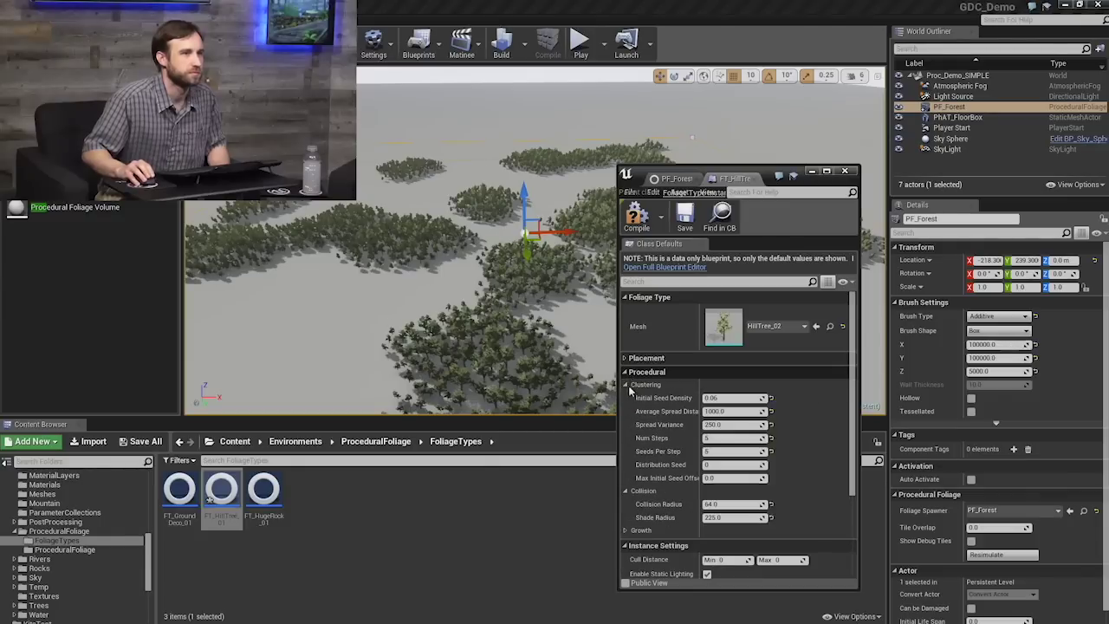
click(652, 358)
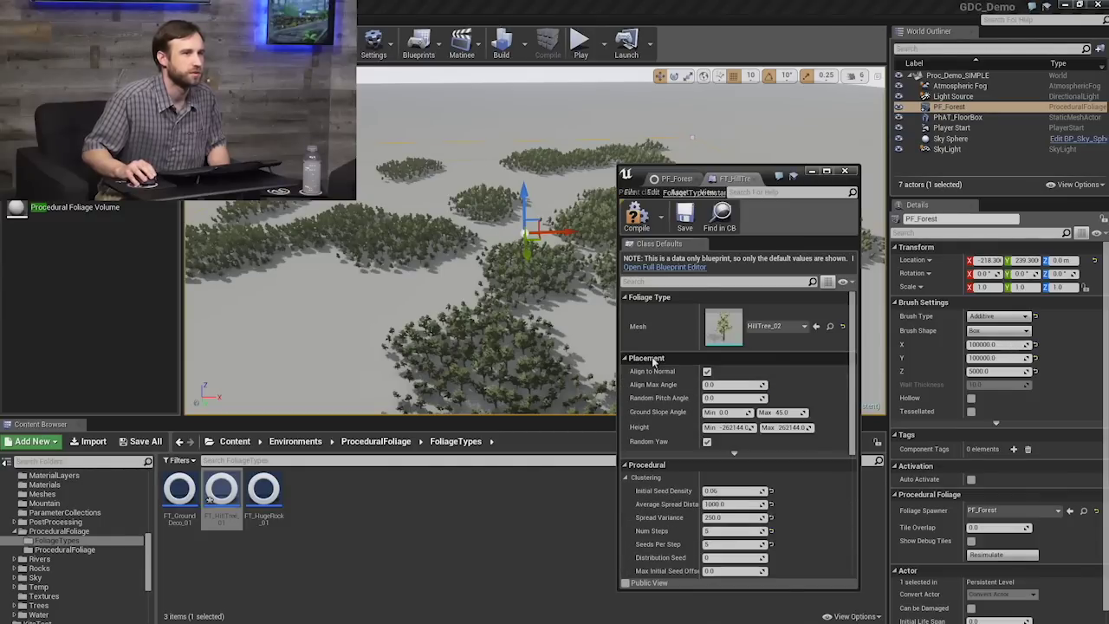
click(654, 360)
scroll(684, 424, down, 2)
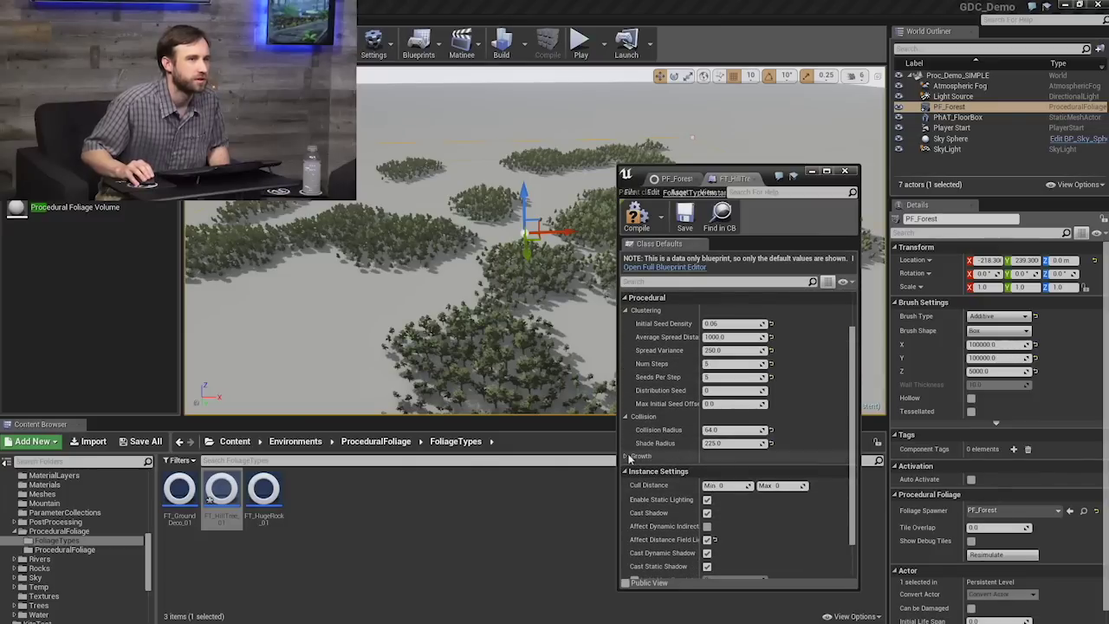
click(626, 456)
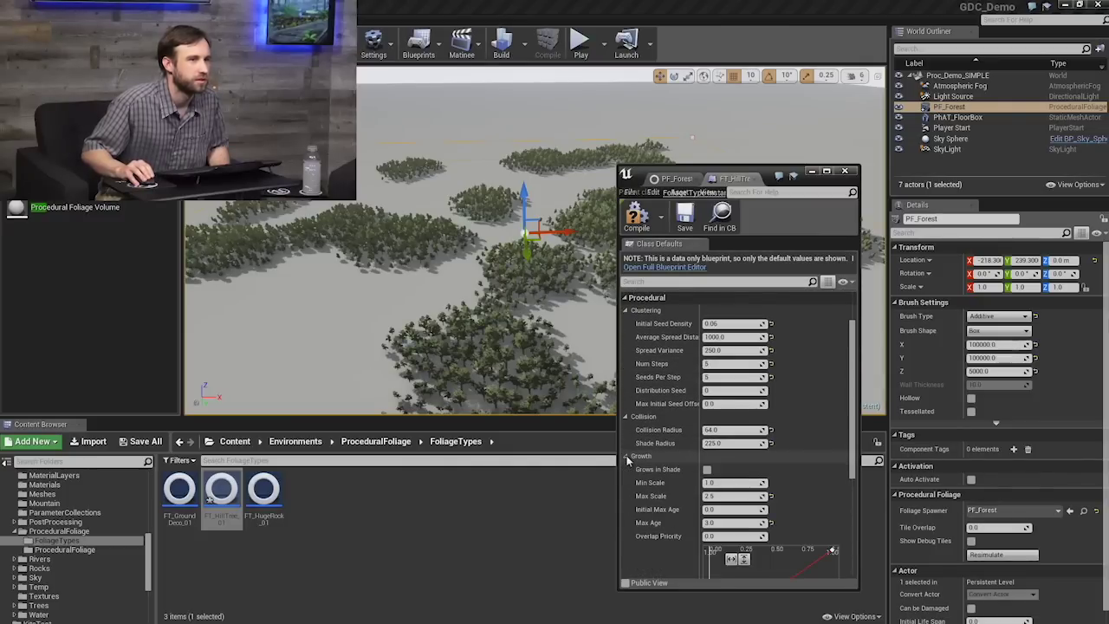
scroll(658, 477, down, 5)
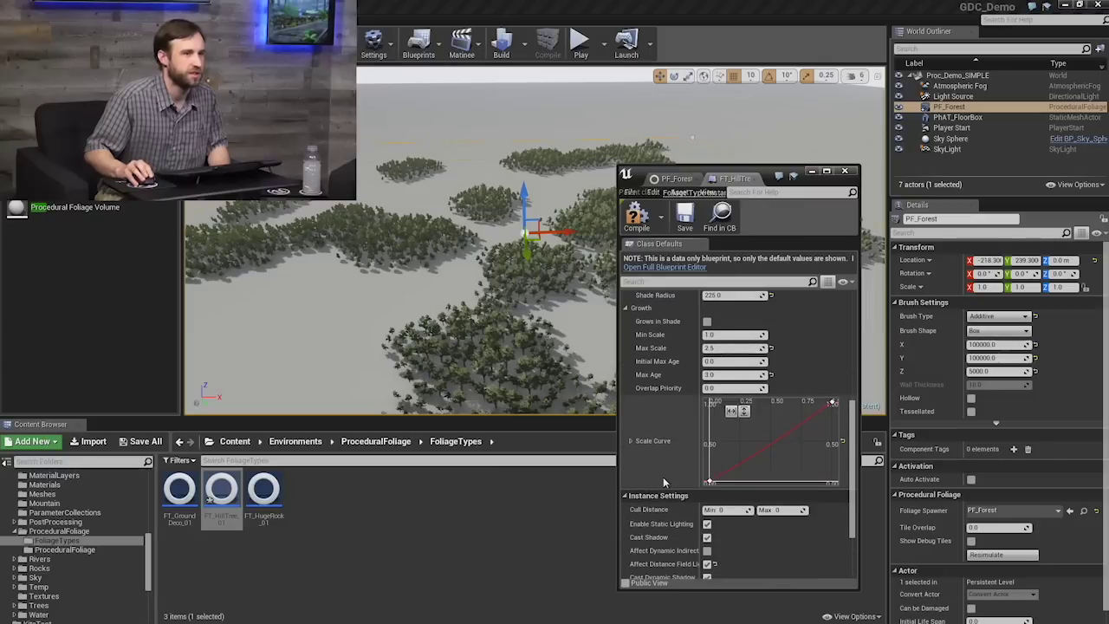
scroll(663, 478, up, 5)
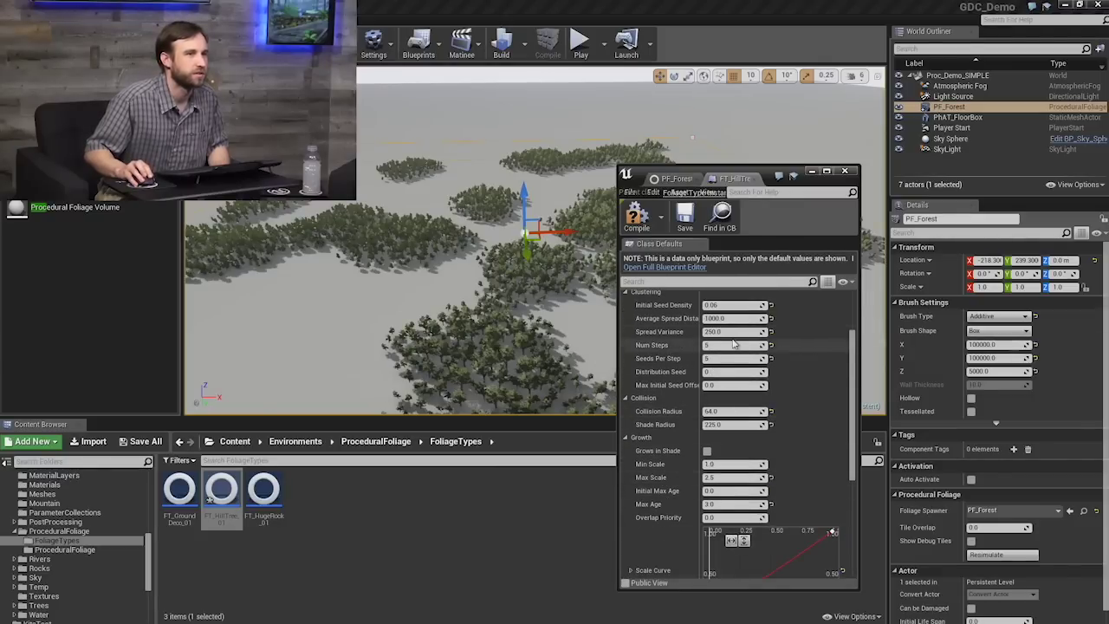
scroll(733, 344, up, 2)
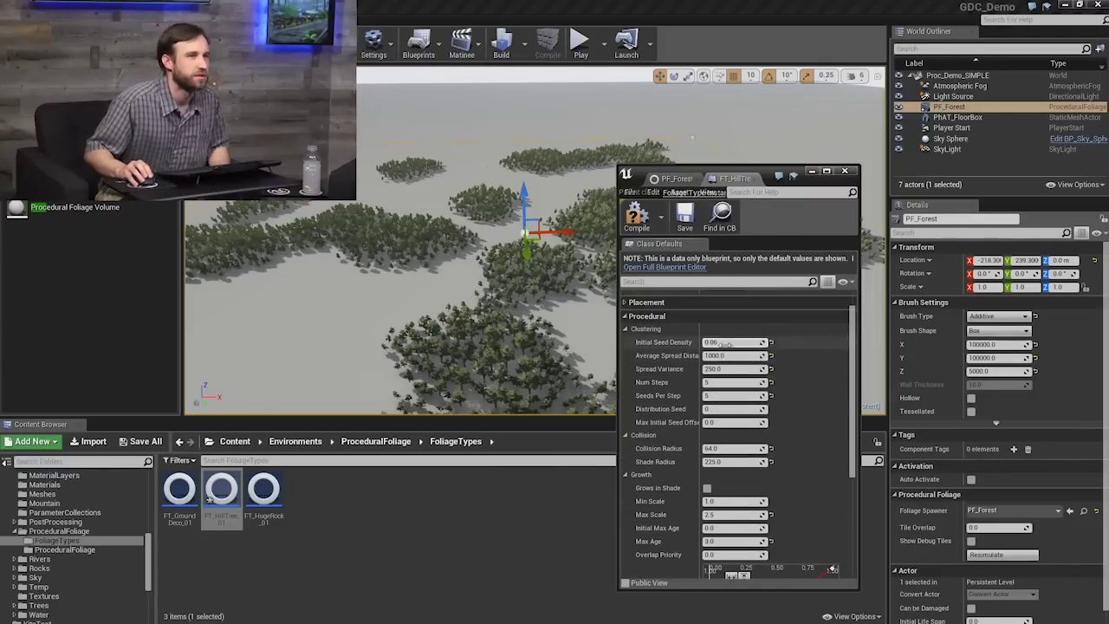
scroll(664, 344, up, 2)
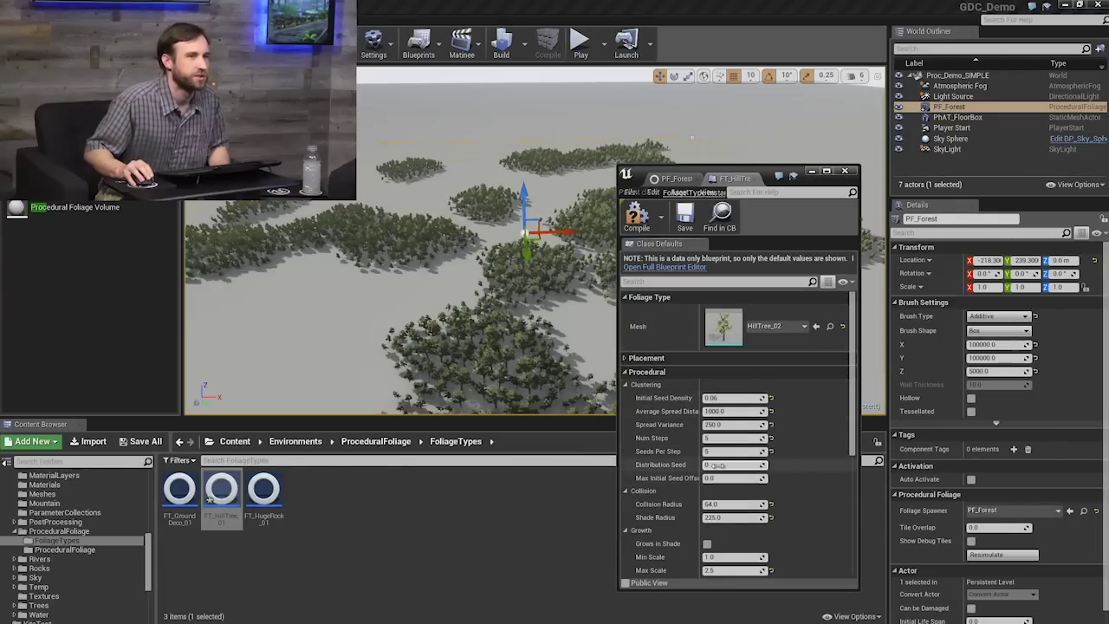
Change FT_HillTree_01's Distribution Seed, commit it, and resimulate the PF_Forest volume.
text(1)
key(Return)
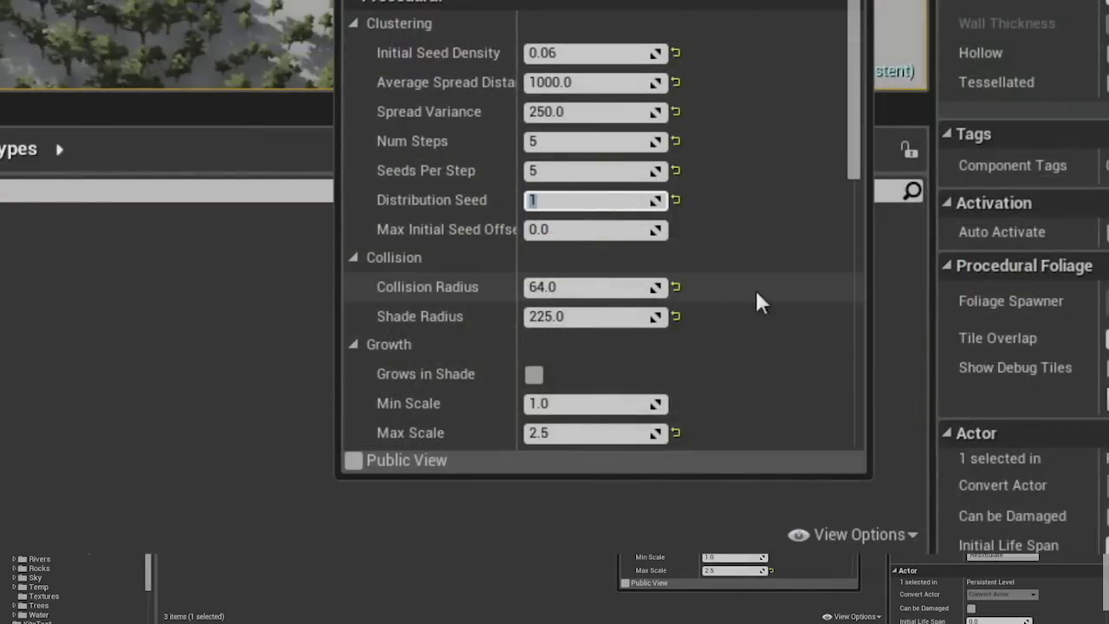
scroll(1022, 381, down, 1)
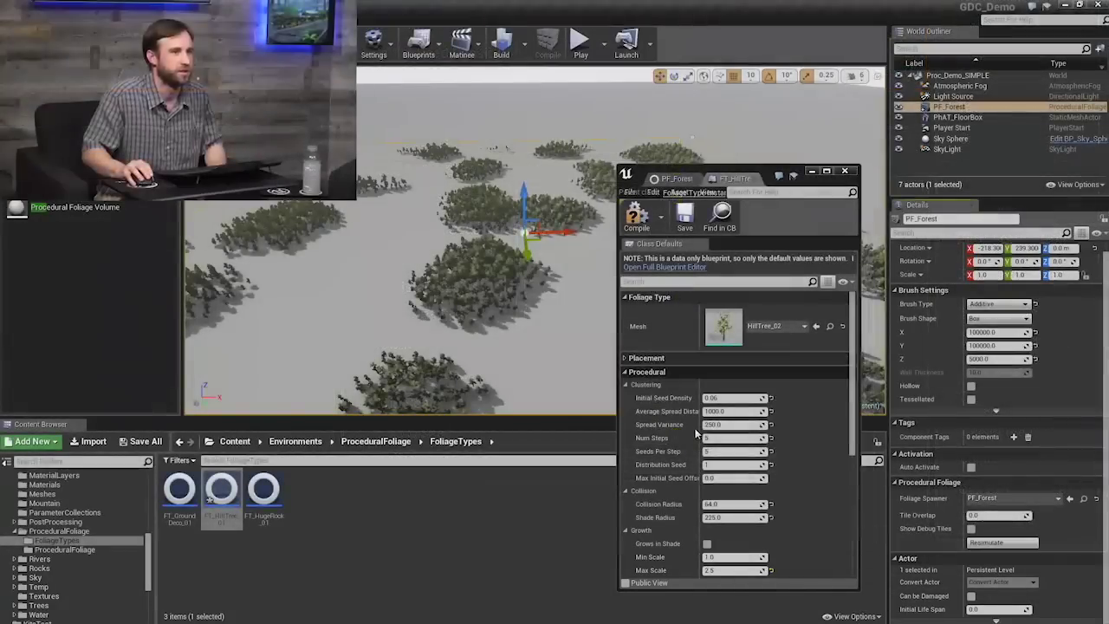
click(724, 466)
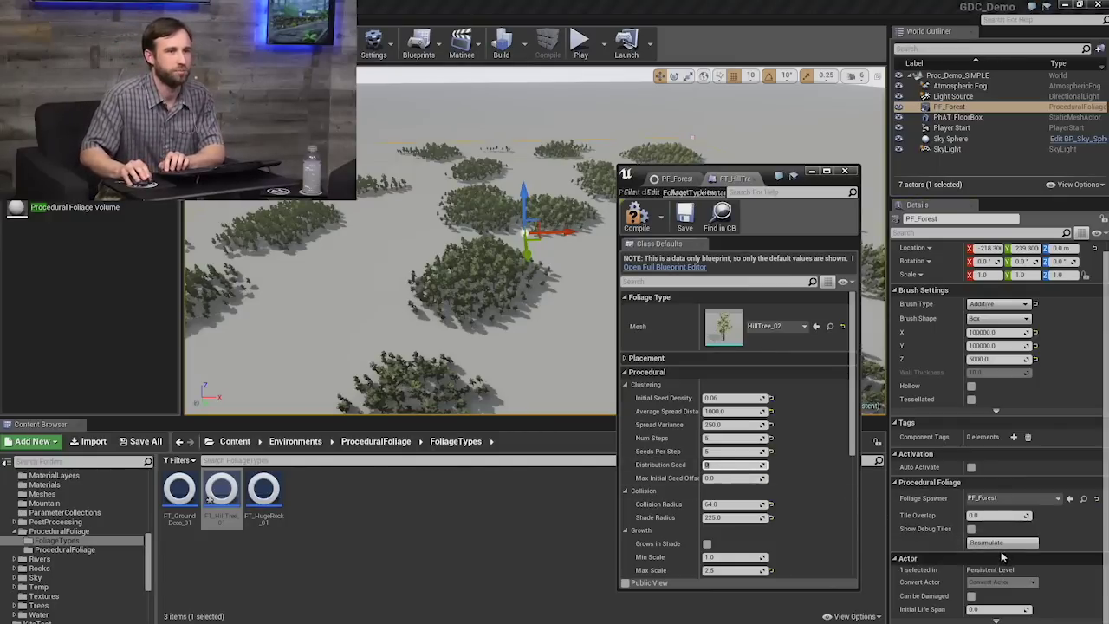
click(1000, 545)
click(1001, 542)
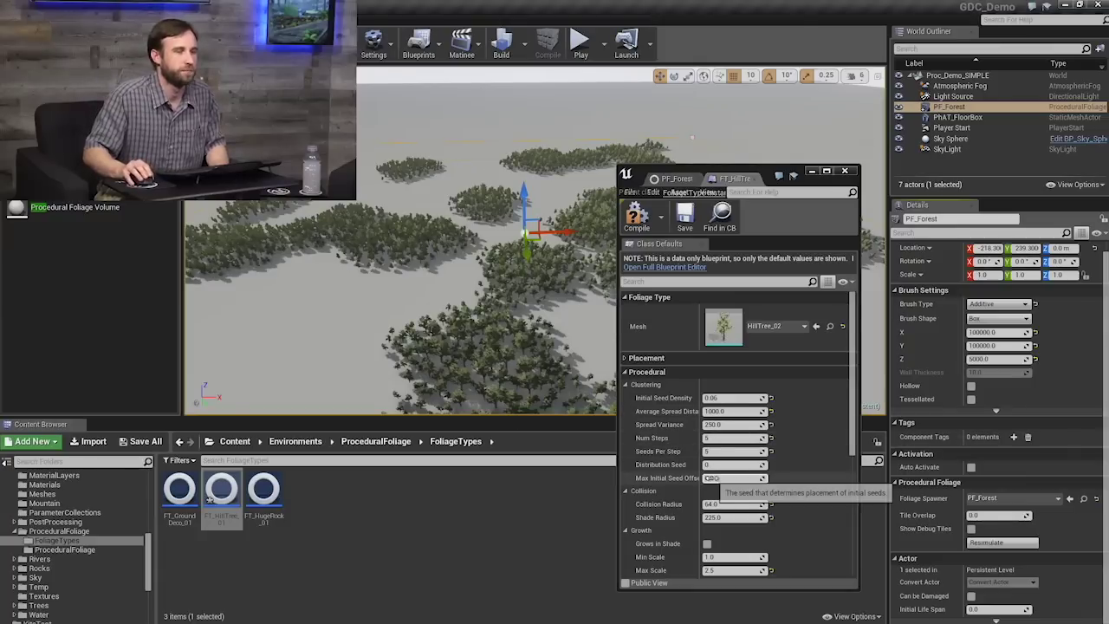
Scroll to FT_HillTree_01's Clustering values and widen the property label column.
scroll(710, 478, down, 1)
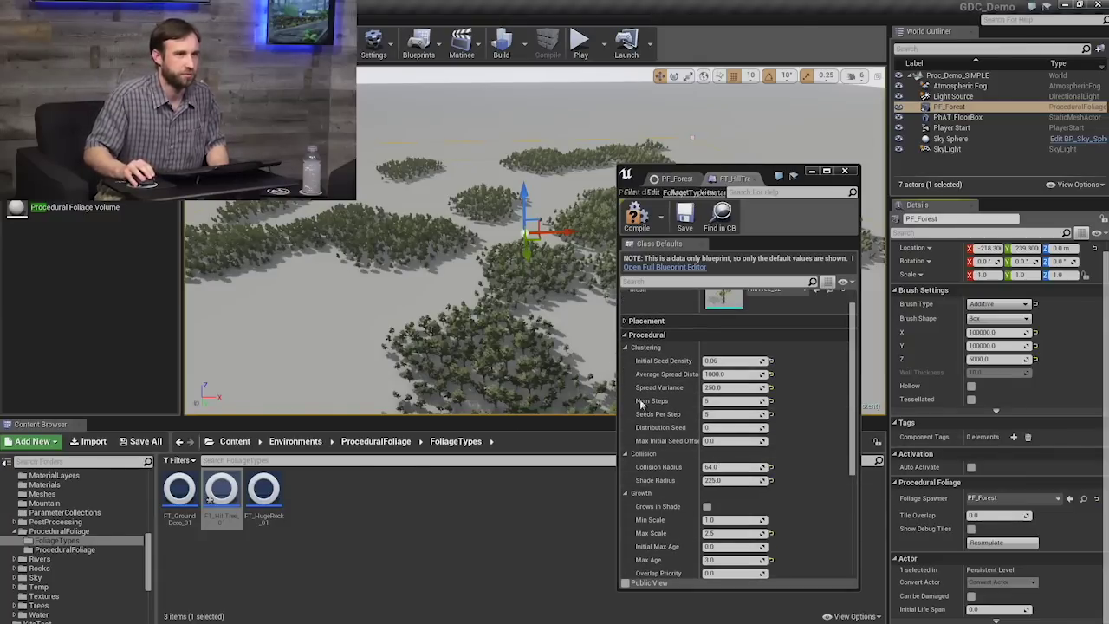
click(732, 373)
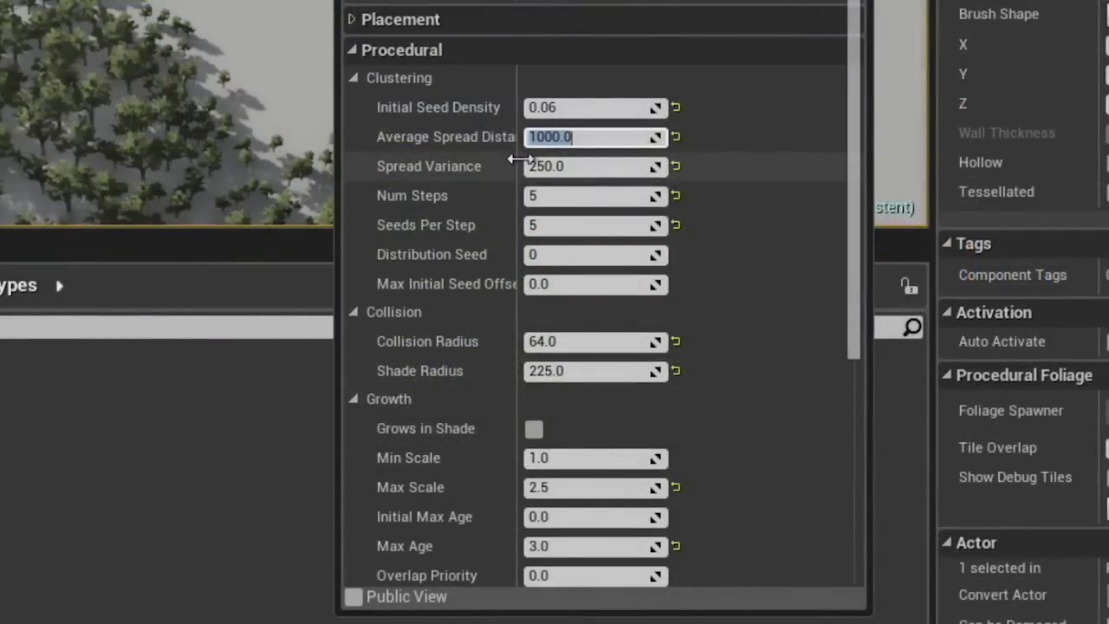
click(565, 166)
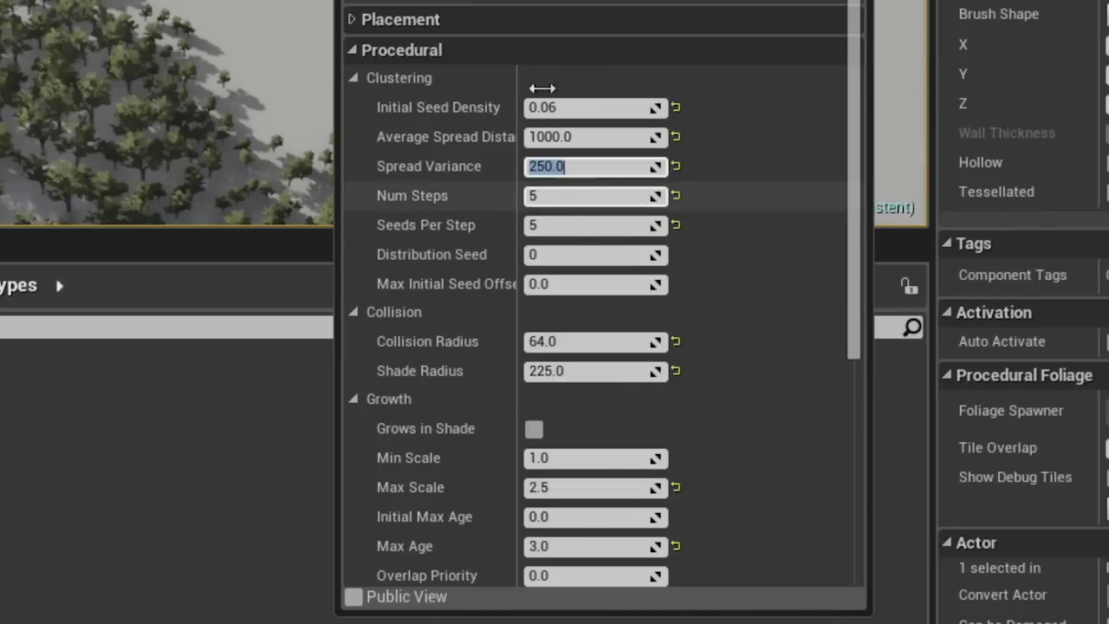
drag(518, 85, 550, 72)
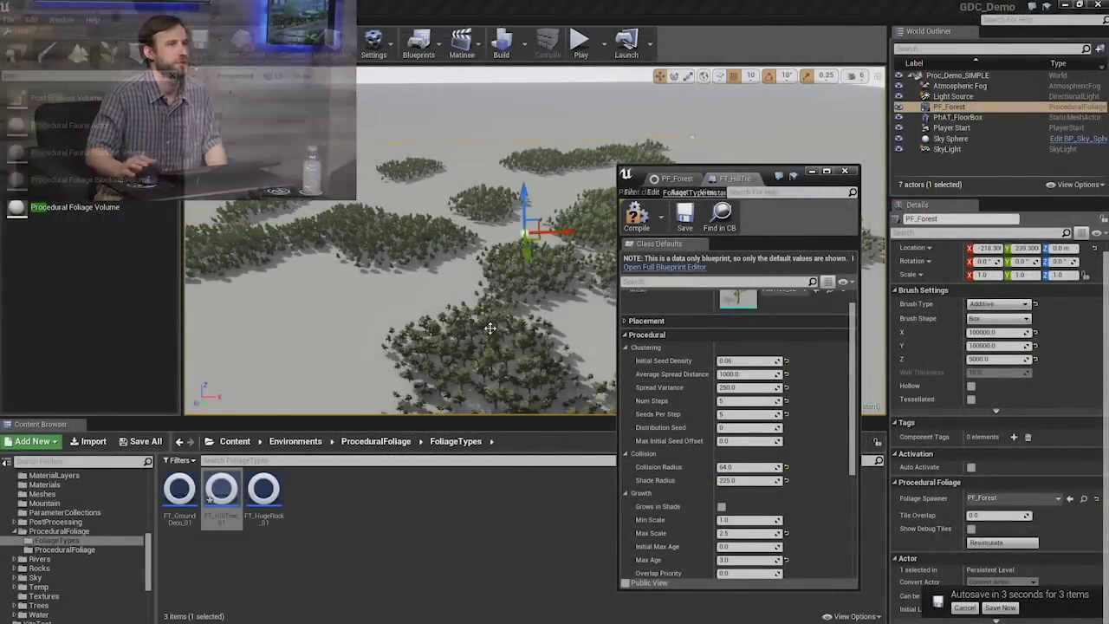
Set Average Spread Distance from 1000 to 1500 and resimulate the forest.
click(759, 374)
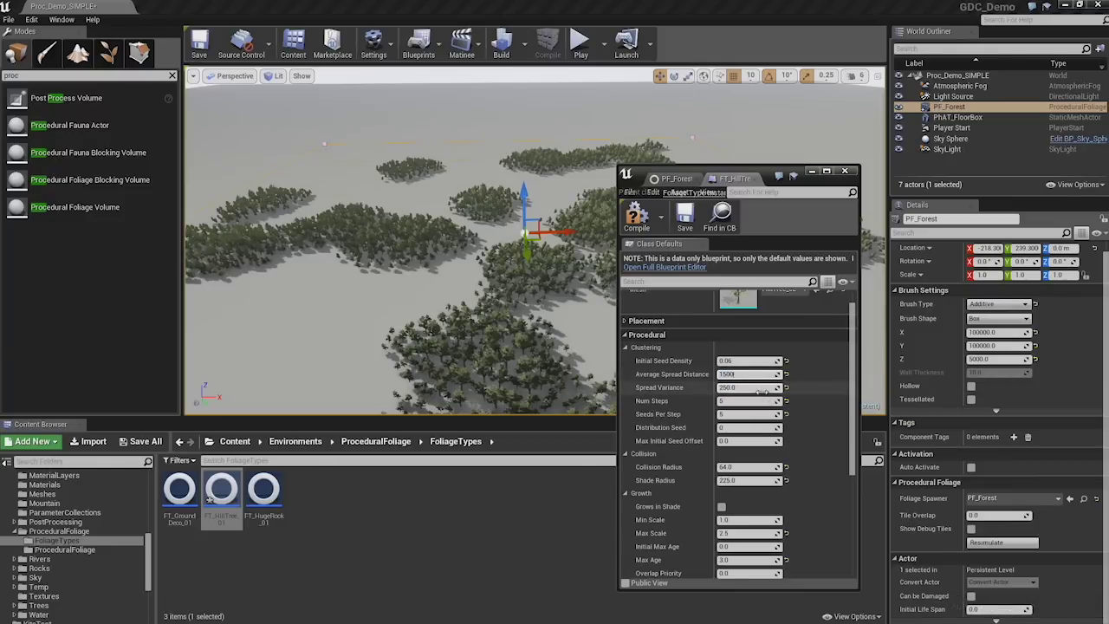
text(1500)
key(Return)
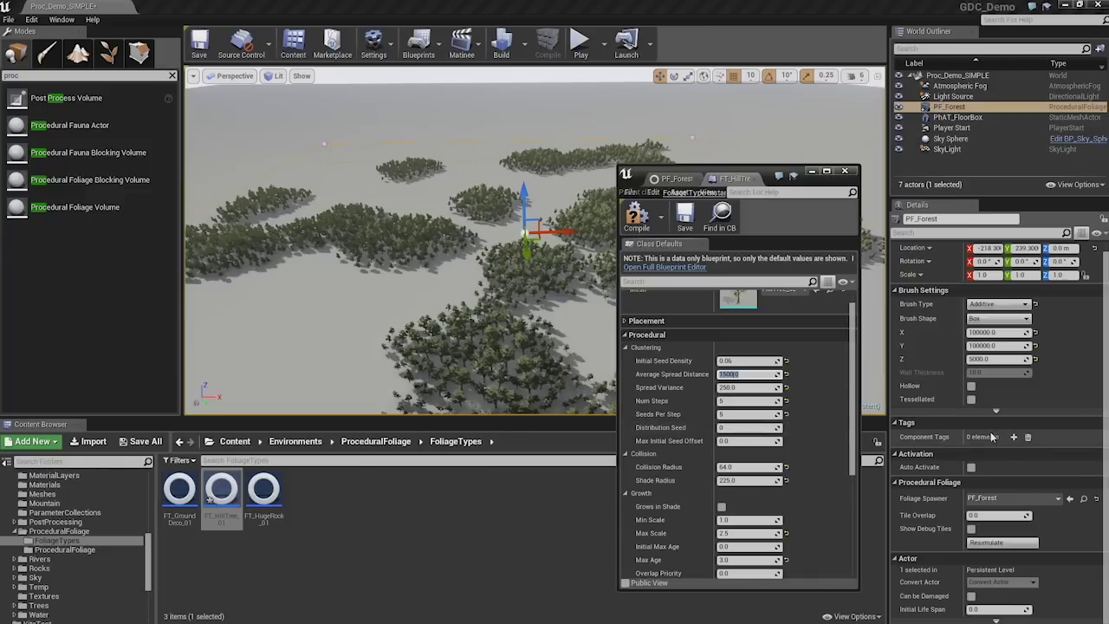
click(1003, 543)
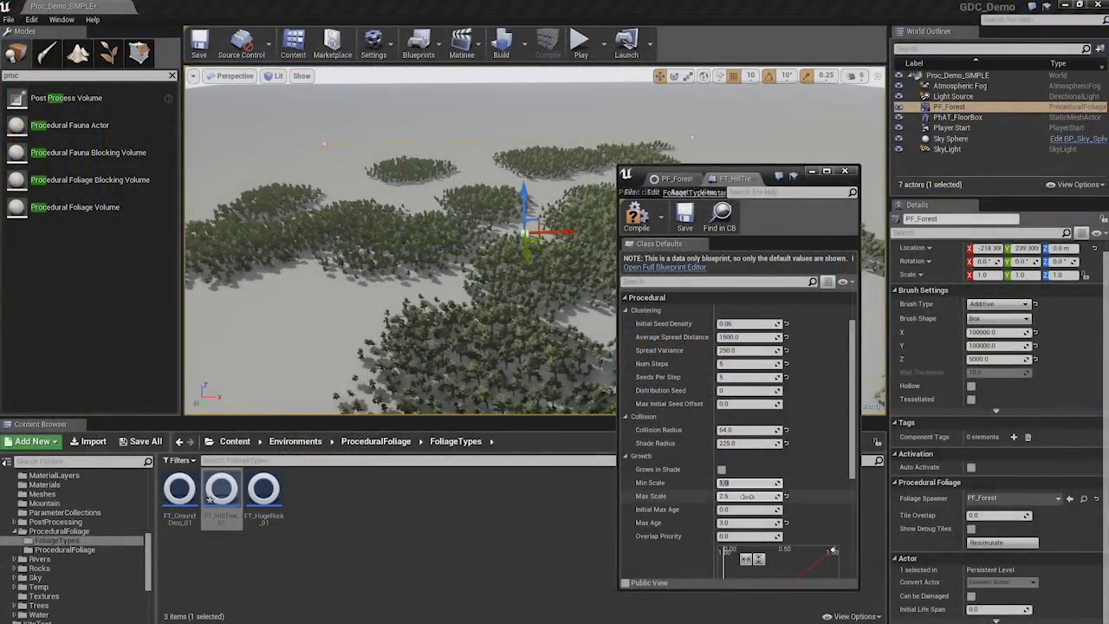
Enter 0 for FT_HillTree_01's Num Steps.
click(746, 496)
click(628, 460)
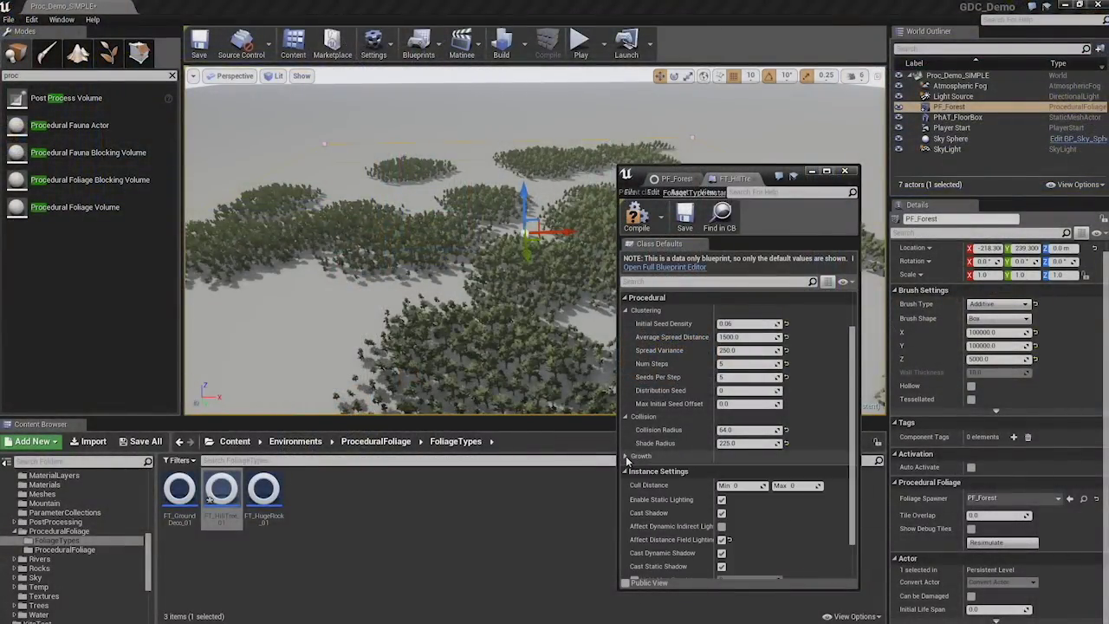
click(627, 459)
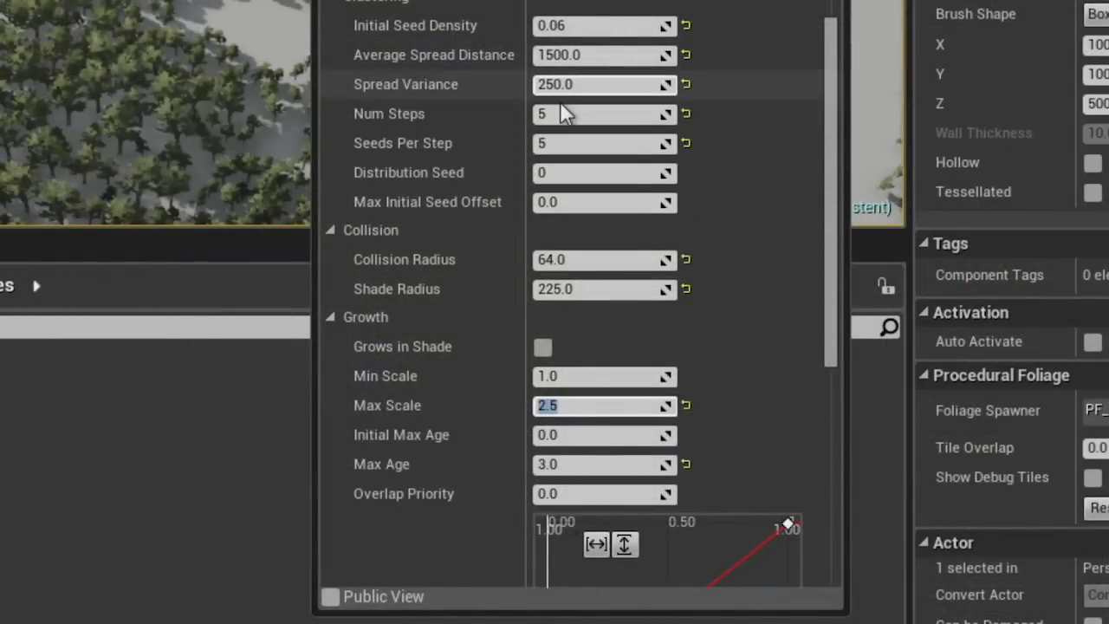
click(570, 117)
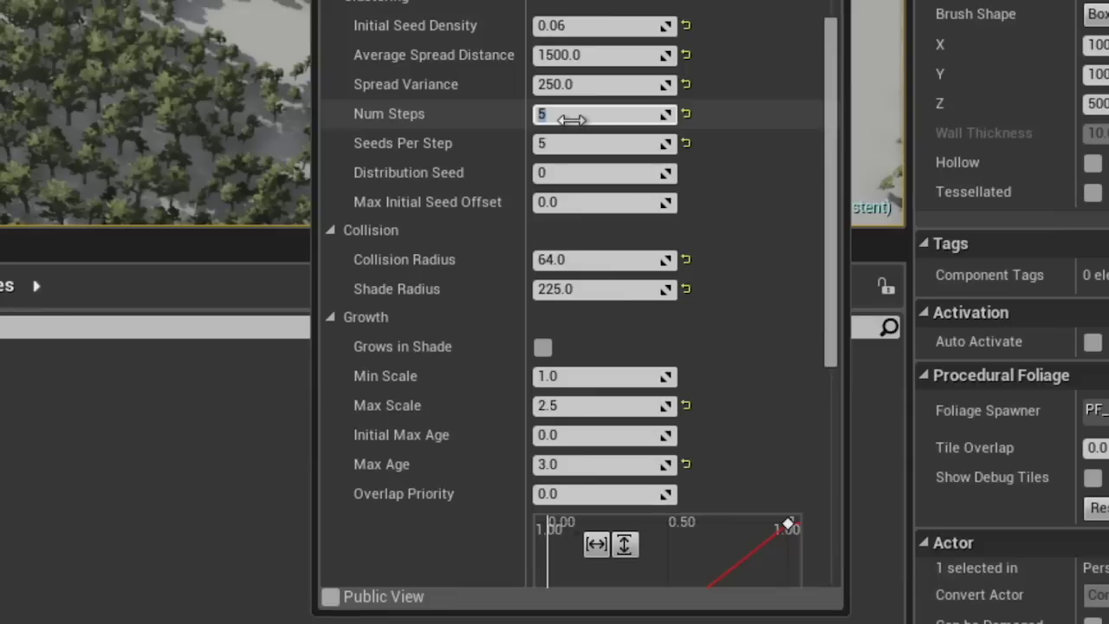
text(0)
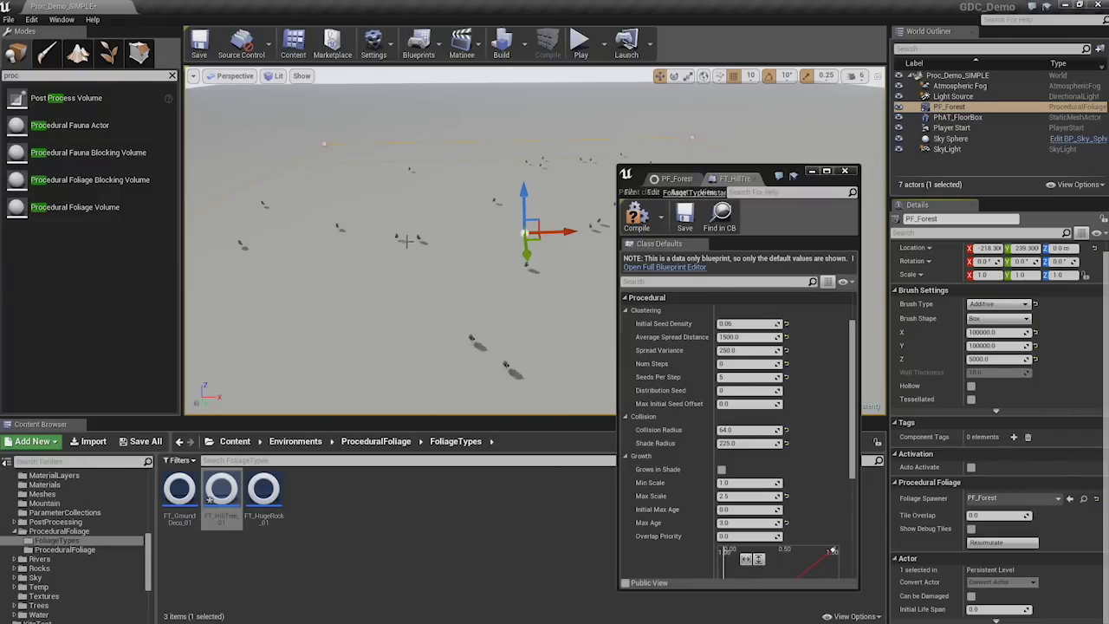
Check Max Scale and Initial Max Age without changing them, then scroll to the Scale Curve.
right_drag(406, 241, 407, 236)
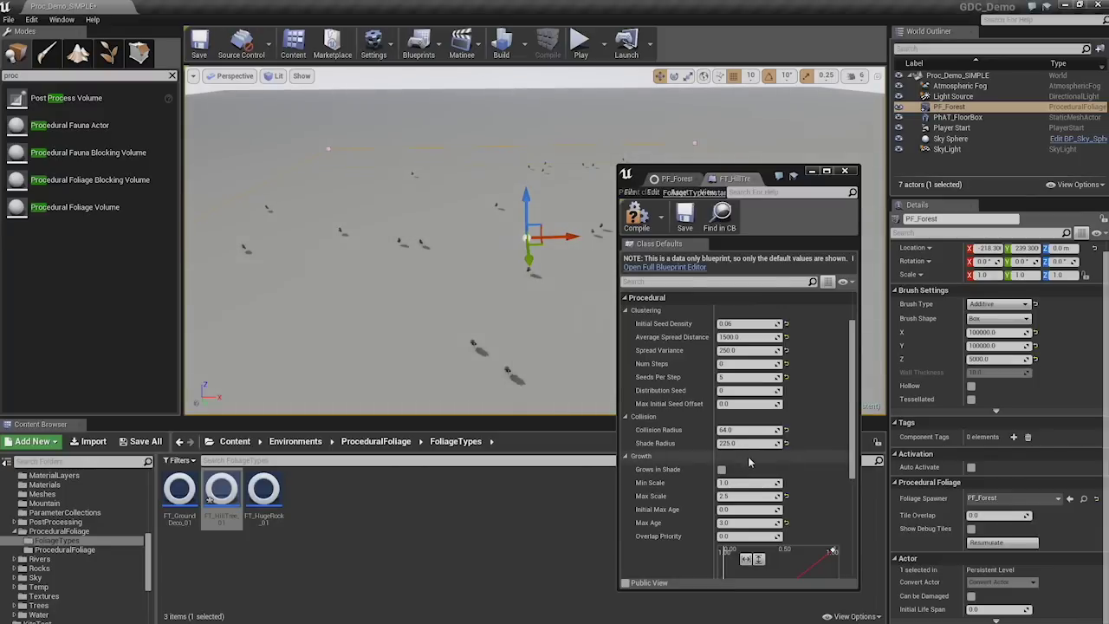
click(747, 497)
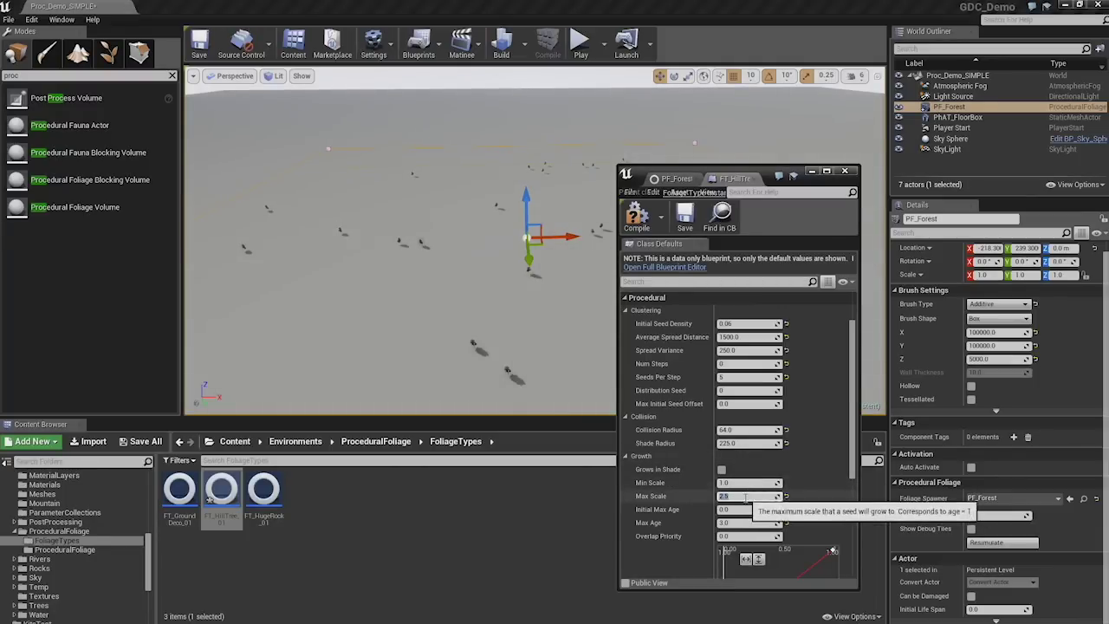
click(741, 509)
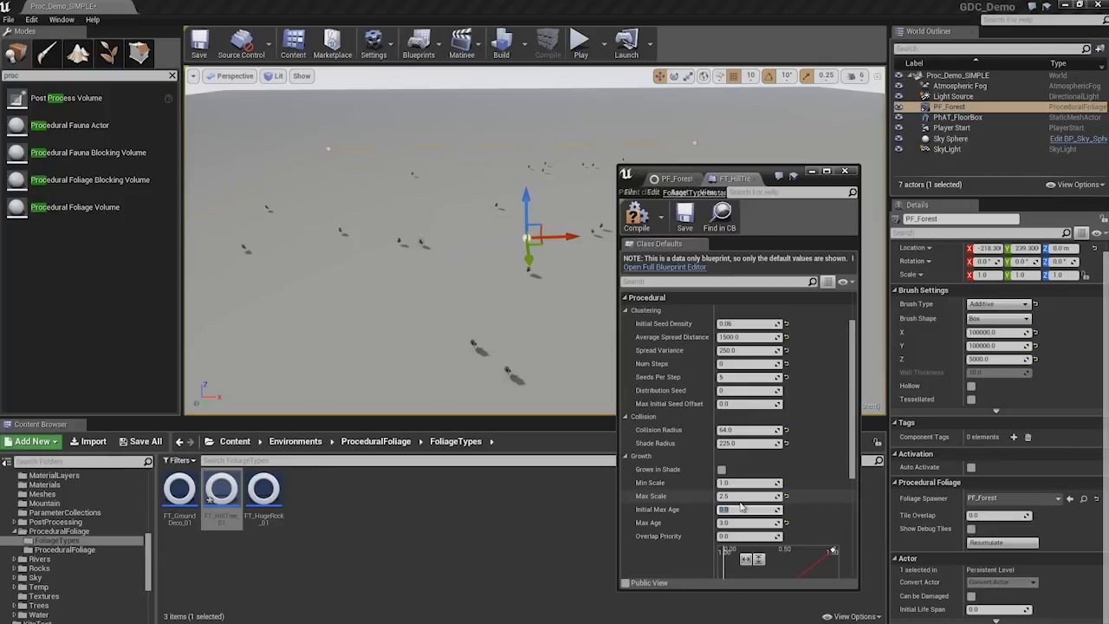
click(741, 508)
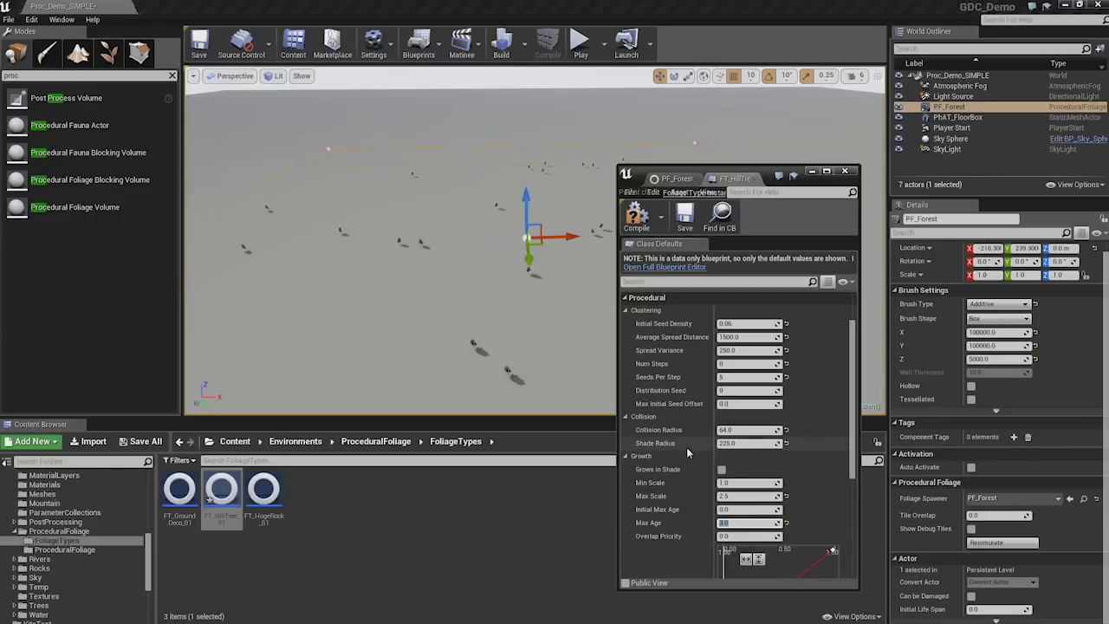
scroll(767, 496, down, 2)
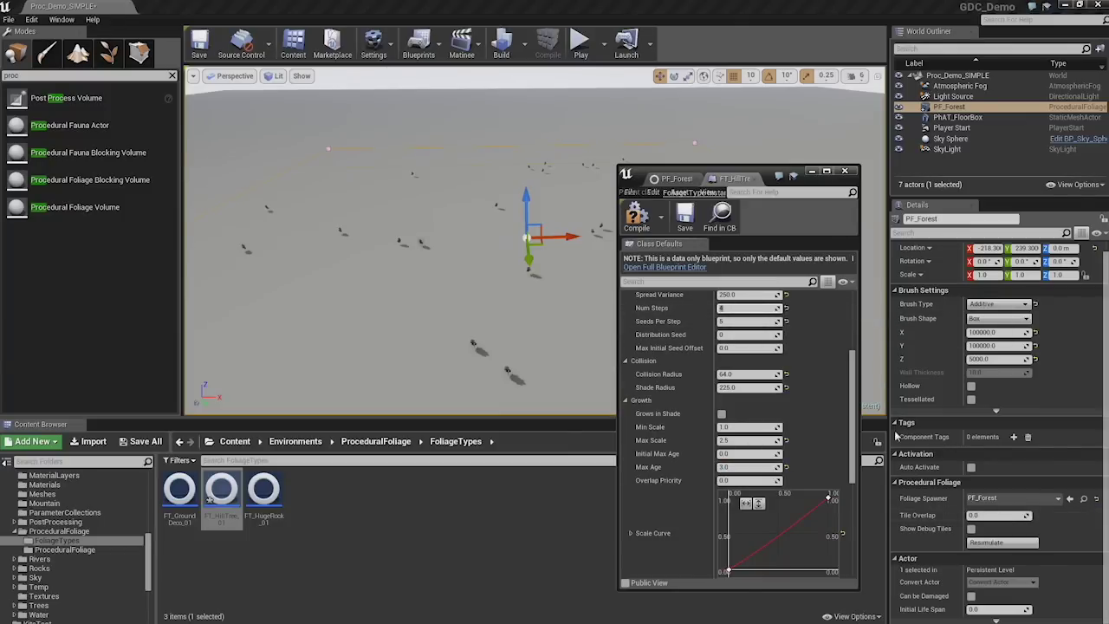
Resimulate the 4-step forest, then set Max Scale to 1 and resimulate again.
click(1002, 541)
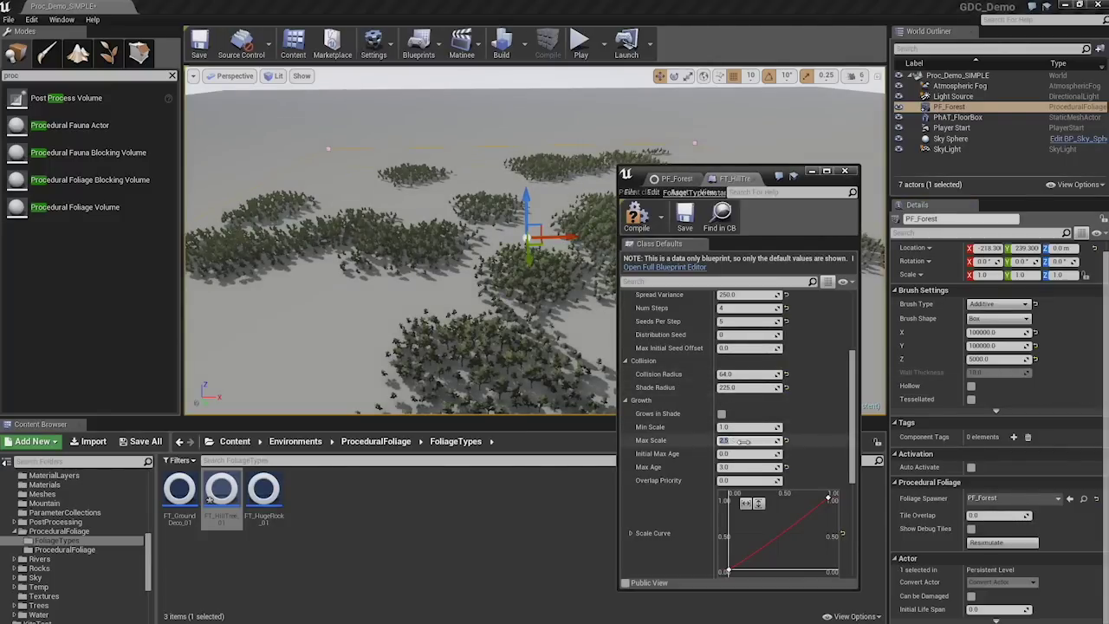
text(1)
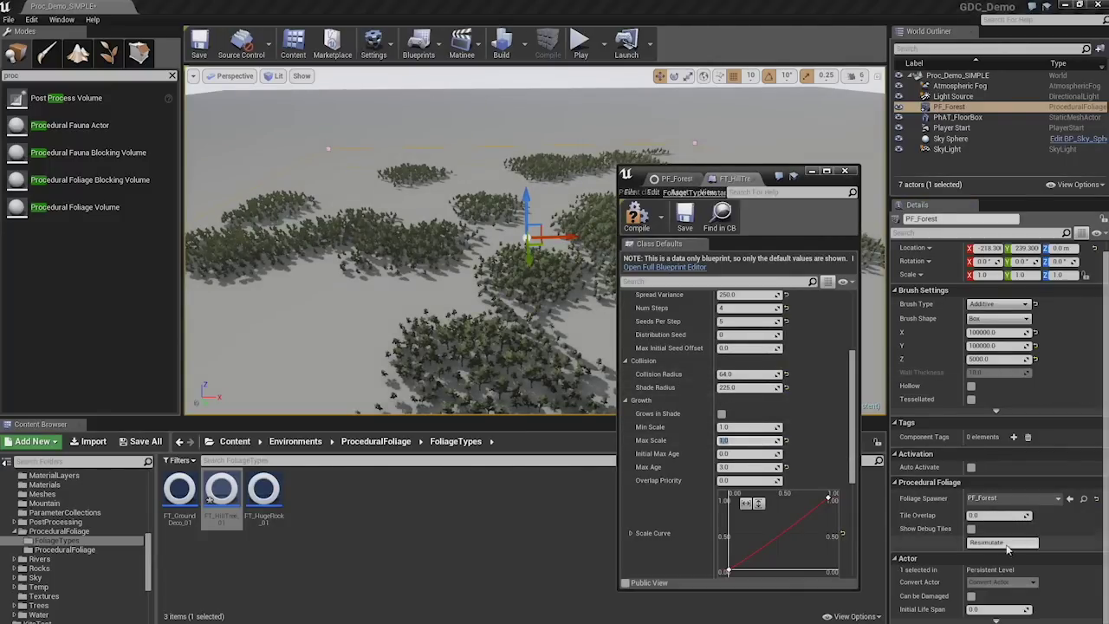
click(1003, 543)
Fly closer to the trees and raise Max Scale to 2.0.
mouse_move(395, 243)
right_down()
mouse_move(407, 265)
mouse_move(407, 255)
right_up()
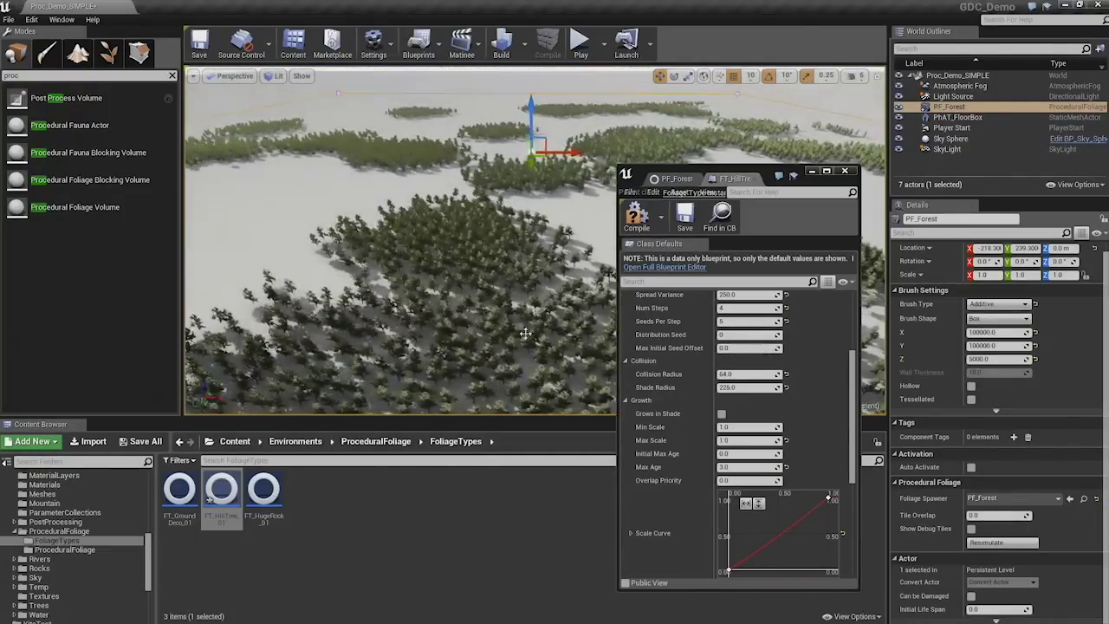
click(742, 441)
text(2)
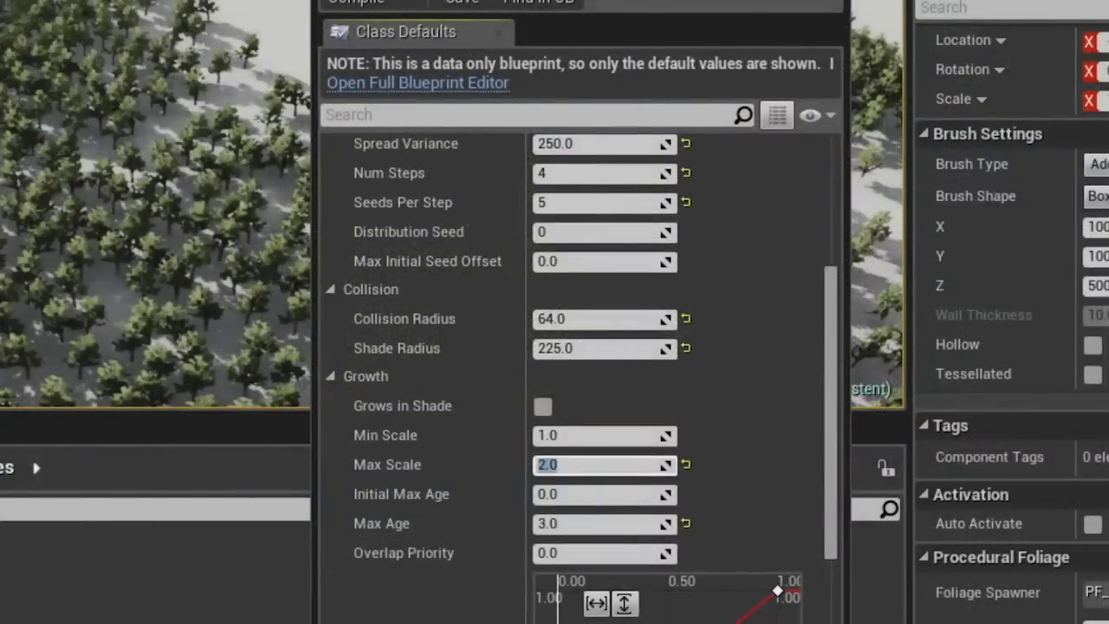
key(Return)
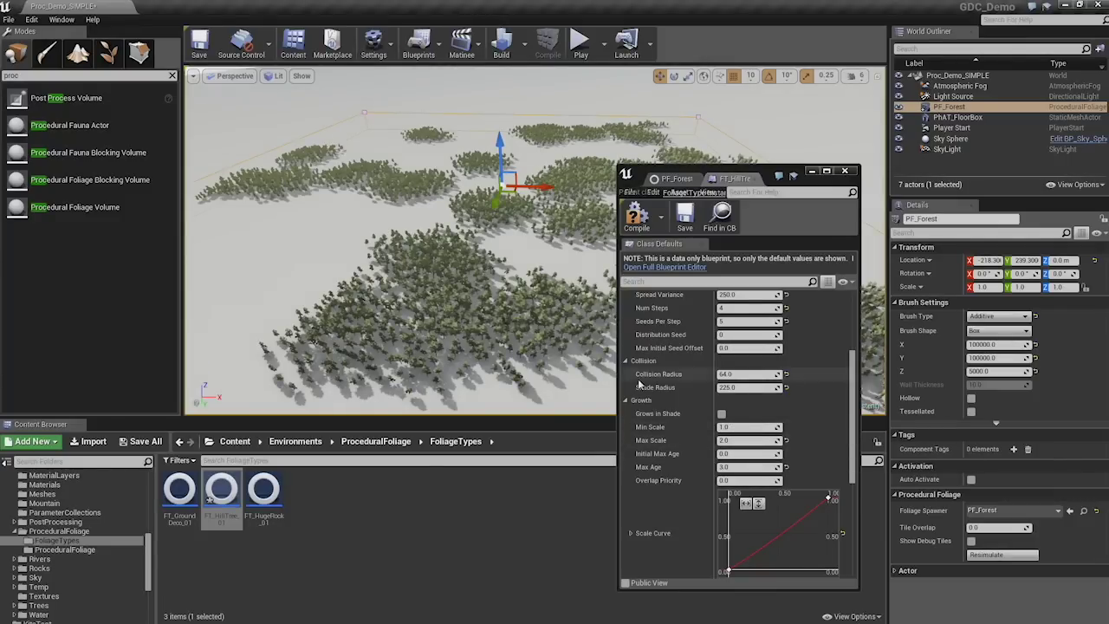
Move the Scale Curve's end key slightly left and open the curve in a larger editor.
mouse_move(429, 358)
mouse_down()
mouse_move(437, 333)
mouse_move(429, 358)
mouse_up()
right_click(735, 574)
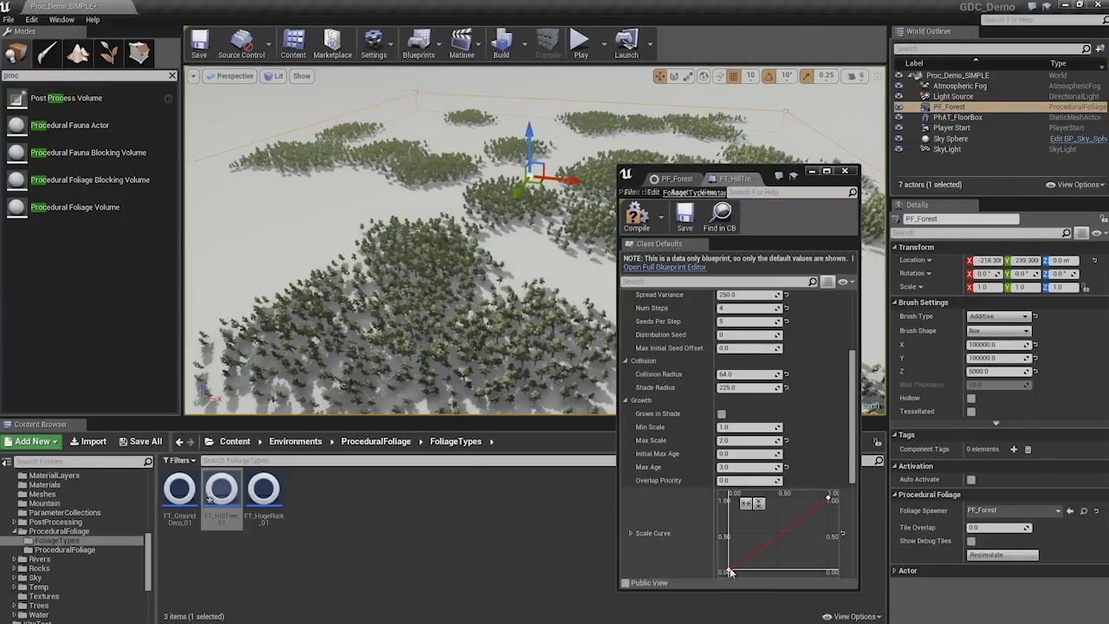
click(759, 565)
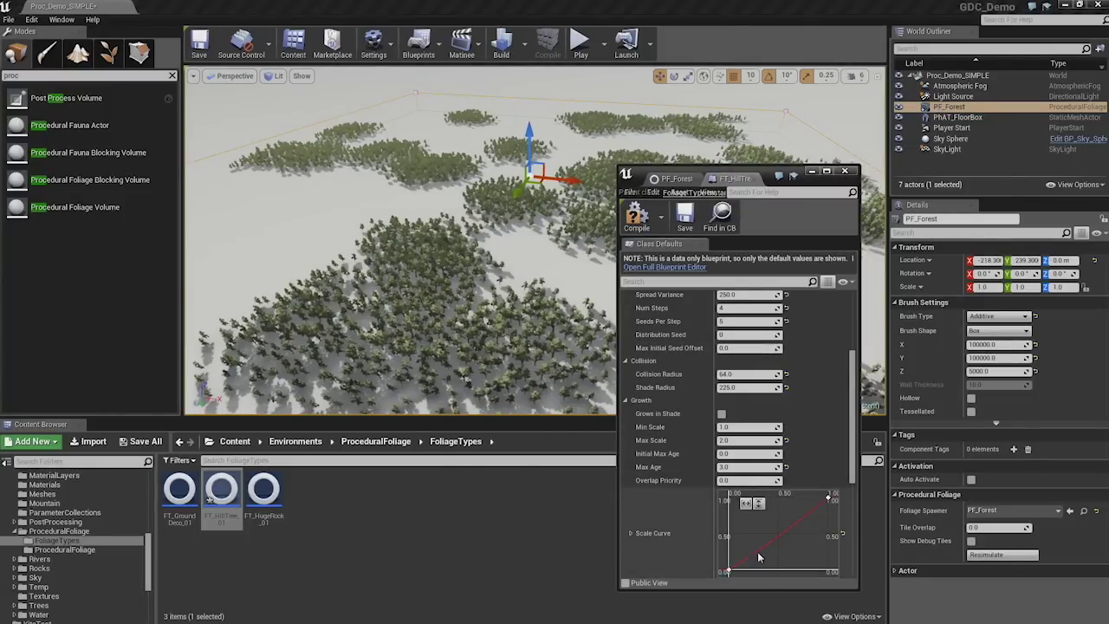
click(730, 572)
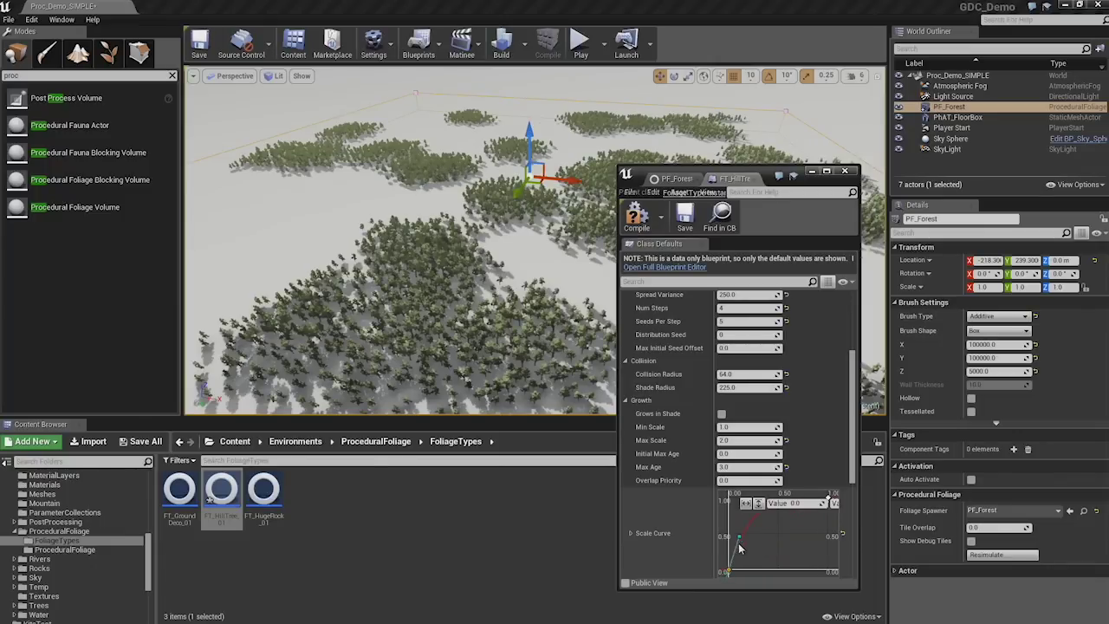
drag(830, 499, 817, 520)
double_click(817, 518)
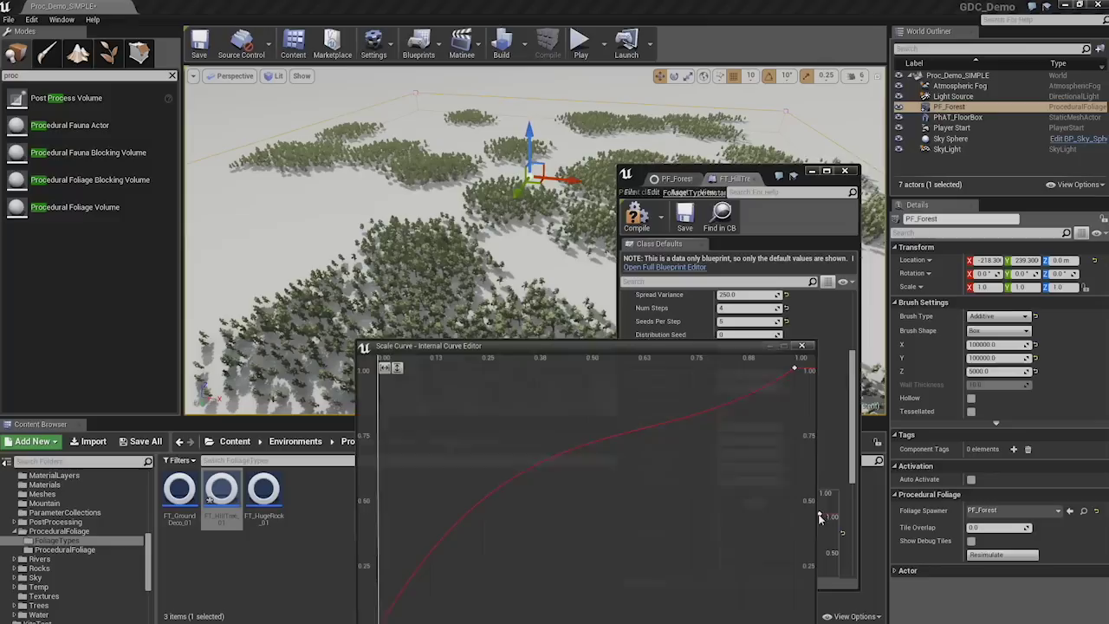
Flatten the top end key's tangent, close the curve editor, and resimulate the forest.
click(798, 371)
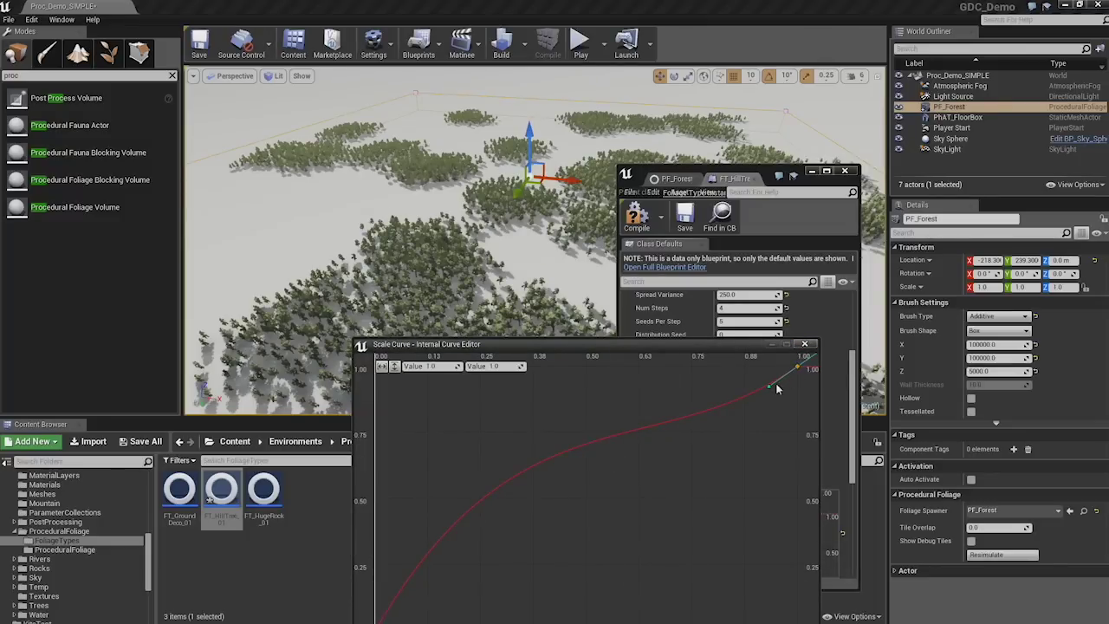
drag(752, 369, 791, 378)
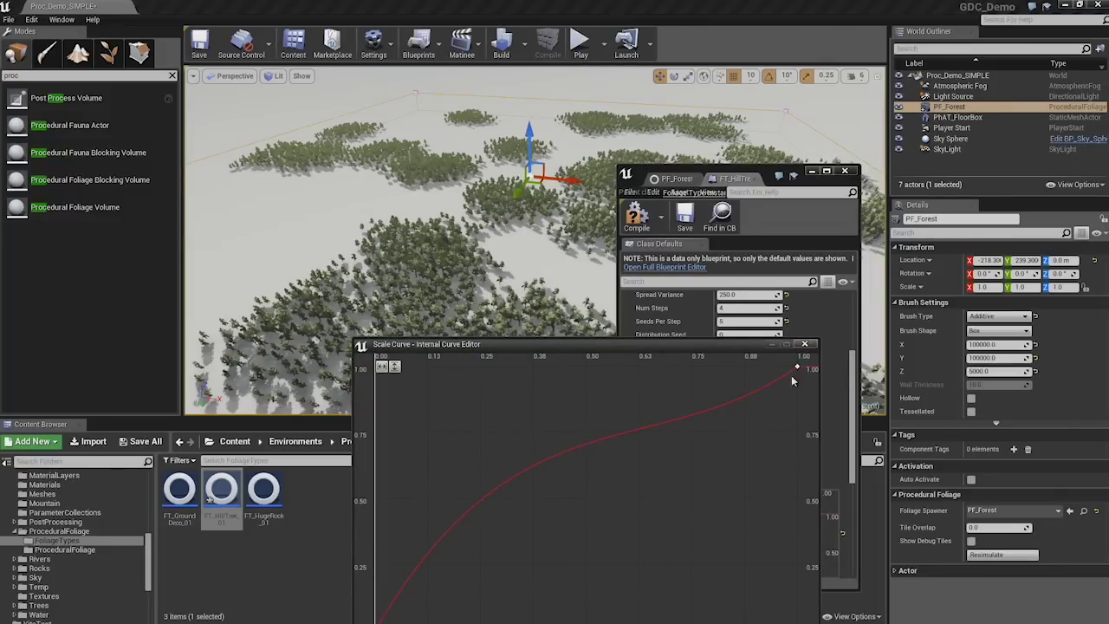
click(797, 371)
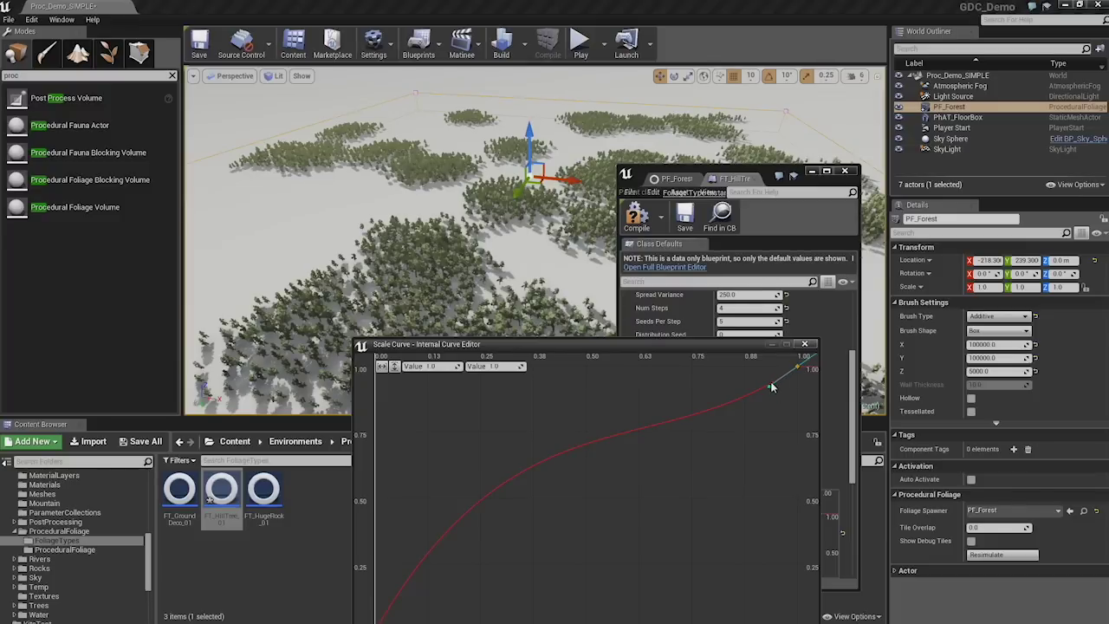
drag(761, 384, 747, 372)
click(804, 345)
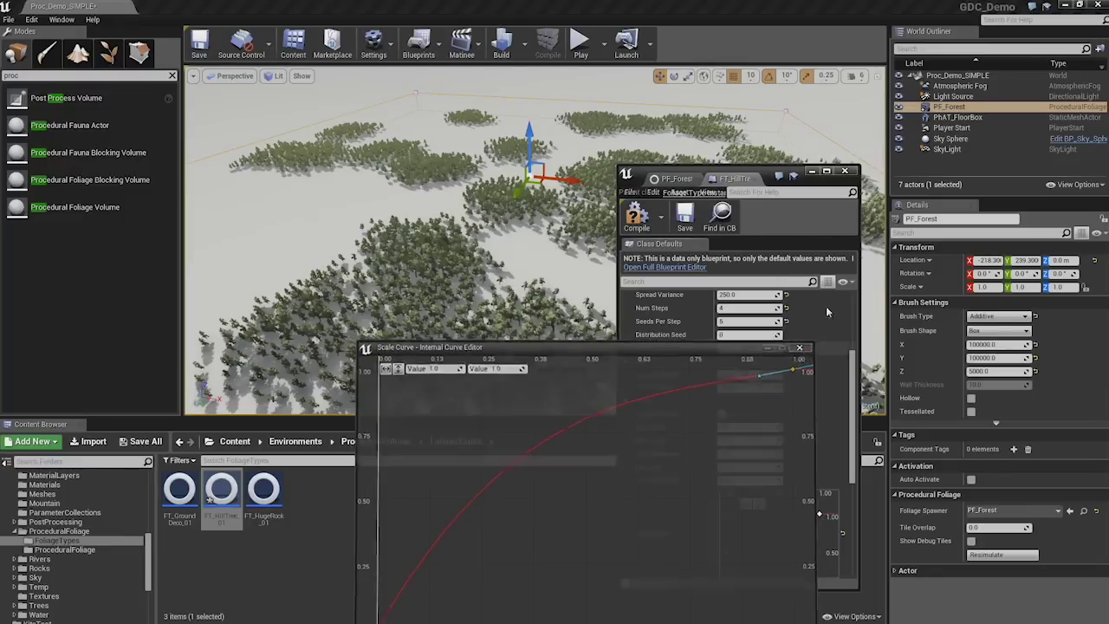
click(997, 557)
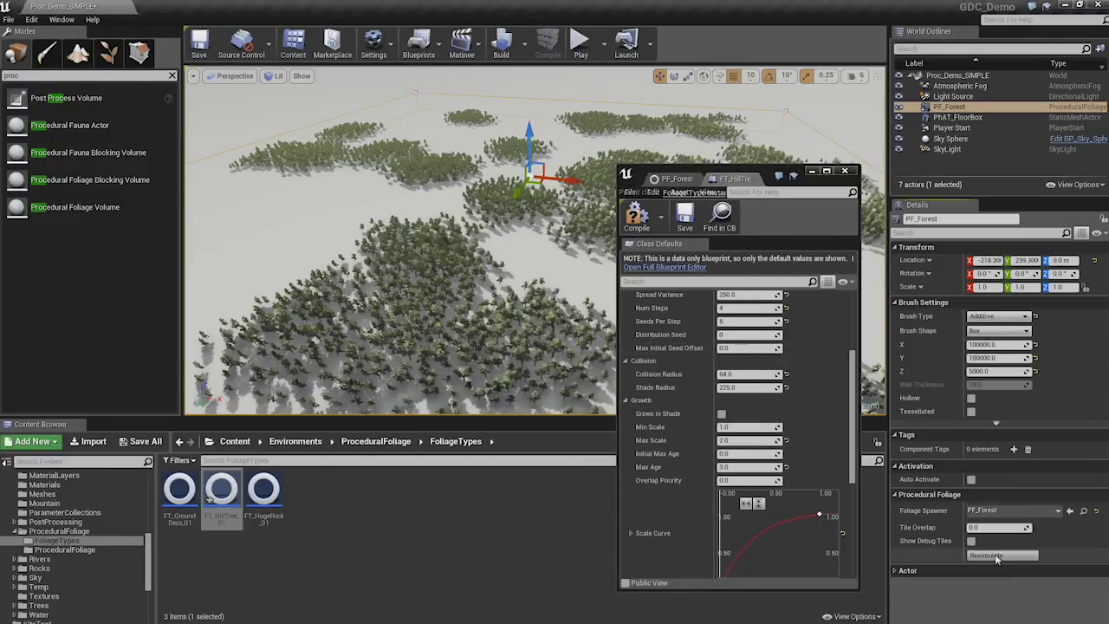
Bring up the PF_Forest spawner's simulation settings tab.
click(819, 514)
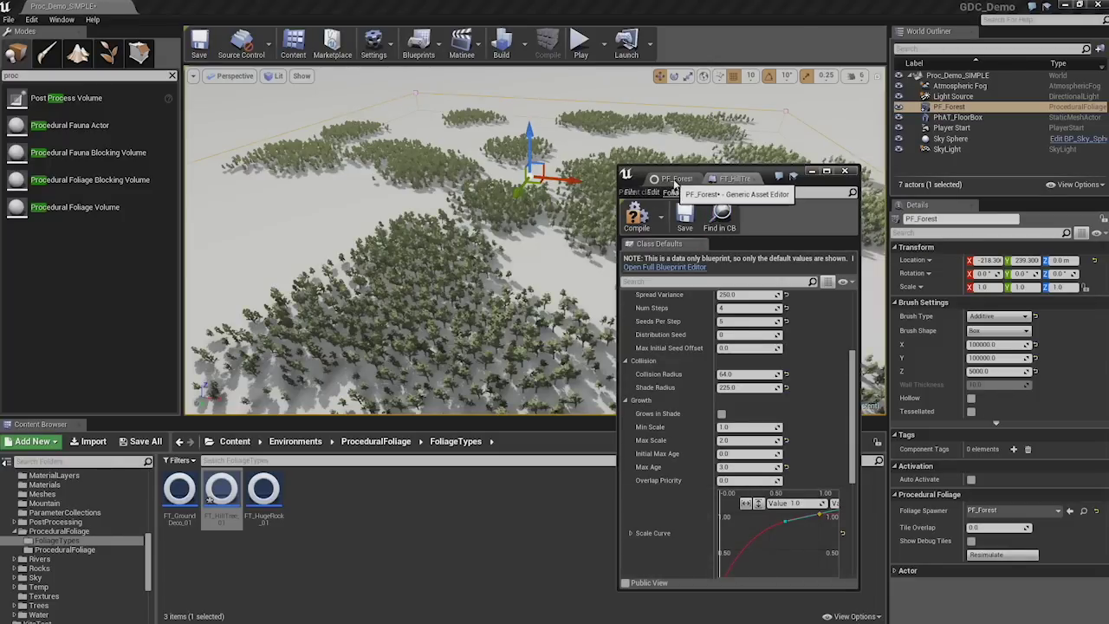
mouse_move(311, 218)
right_down()
mouse_move(329, 222)
mouse_move(316, 219)
right_up()
drag(773, 175, 804, 173)
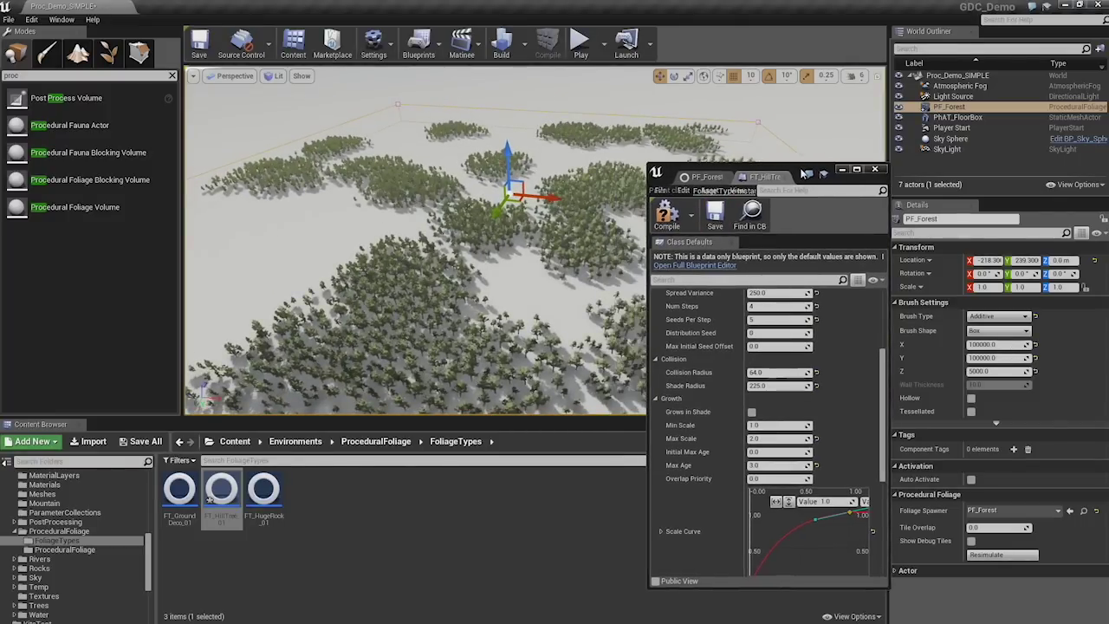
click(705, 176)
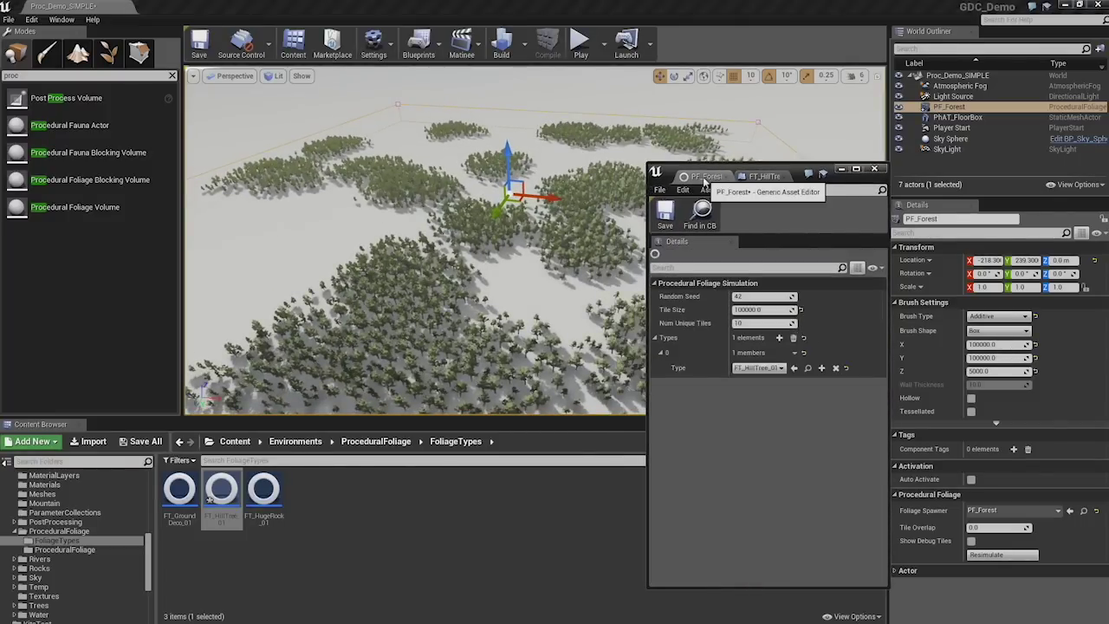
Add FT_HugeRock_01 as PF_Forest's second foliage type, close the editor, and resimulate.
click(778, 337)
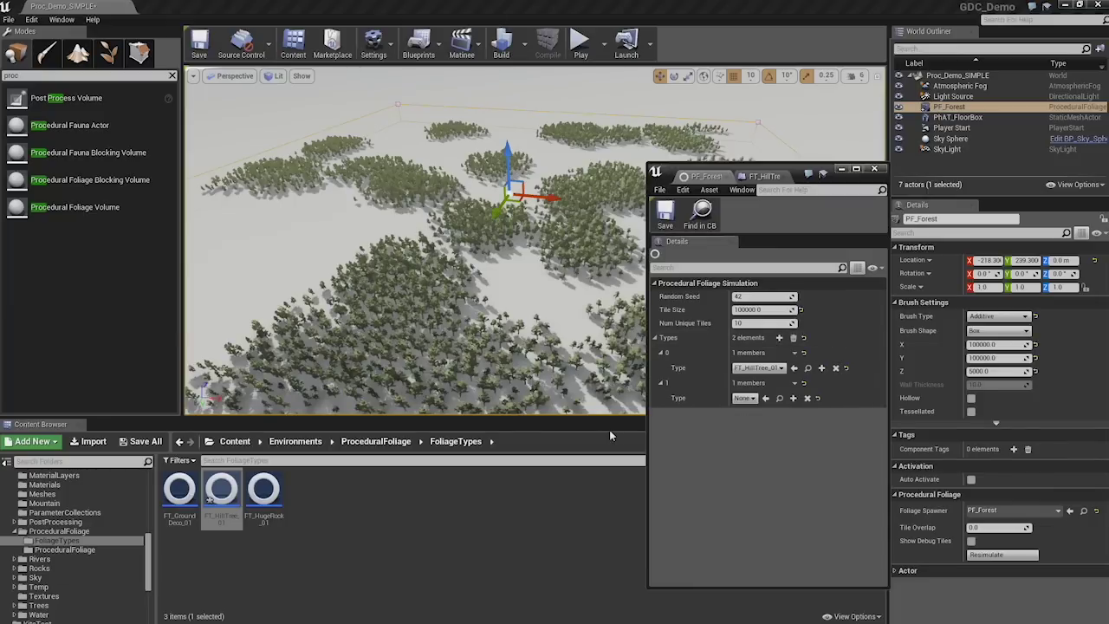
click(253, 503)
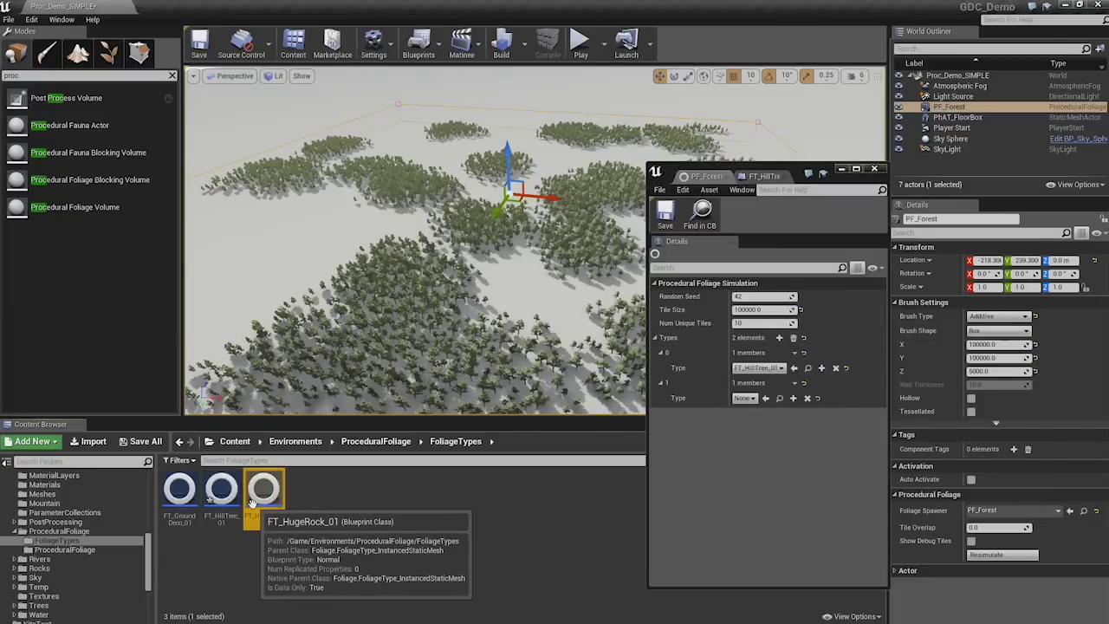
click(766, 400)
right_click(766, 404)
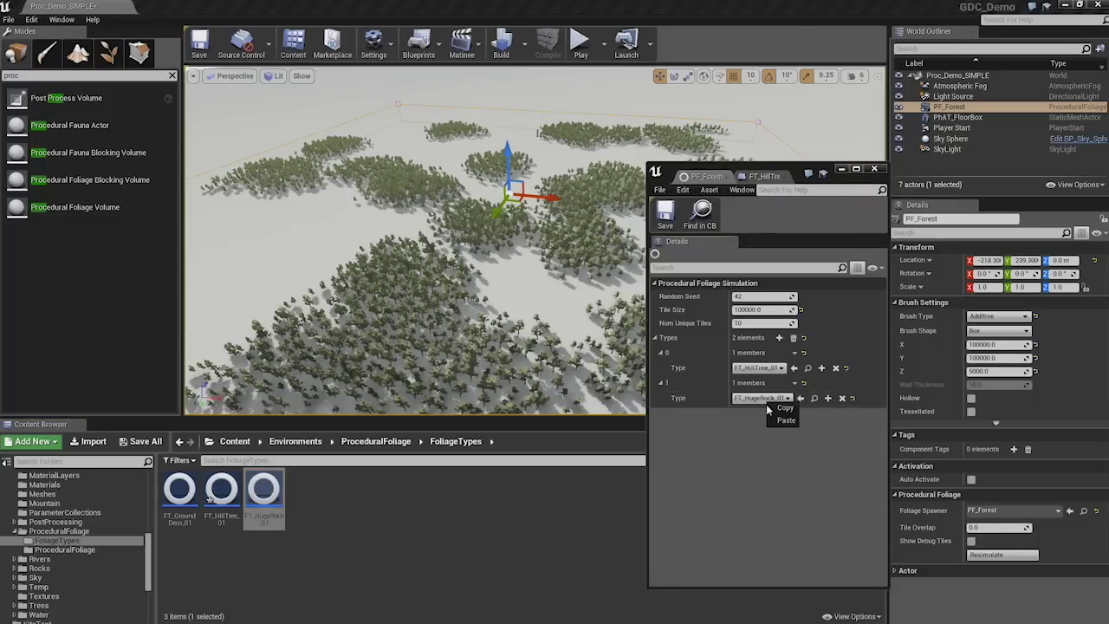
click(747, 421)
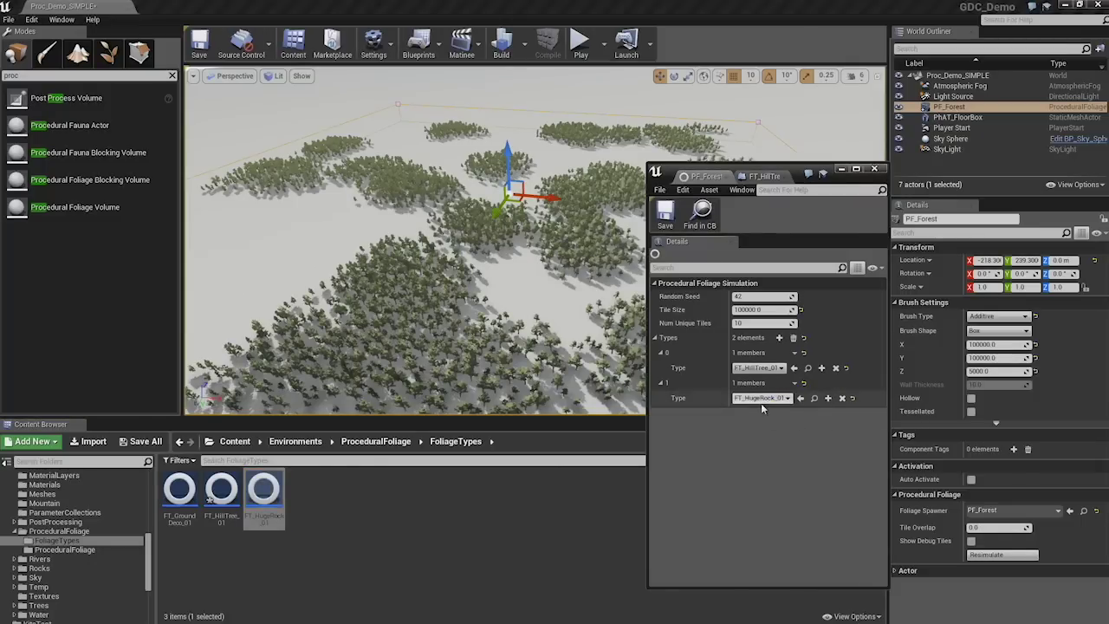
click(875, 169)
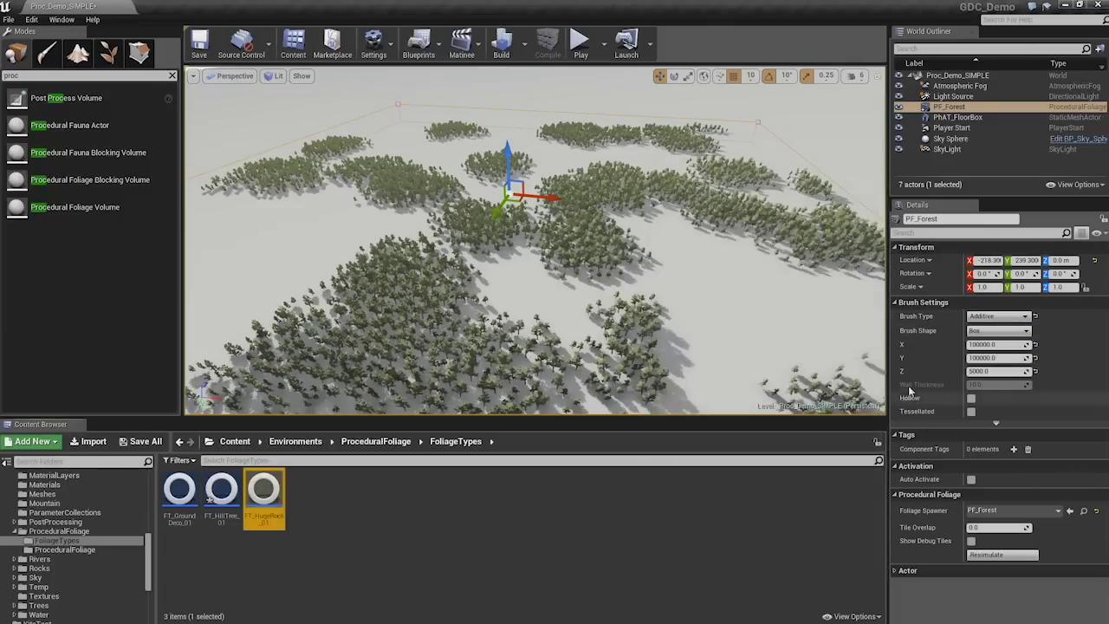
click(1007, 563)
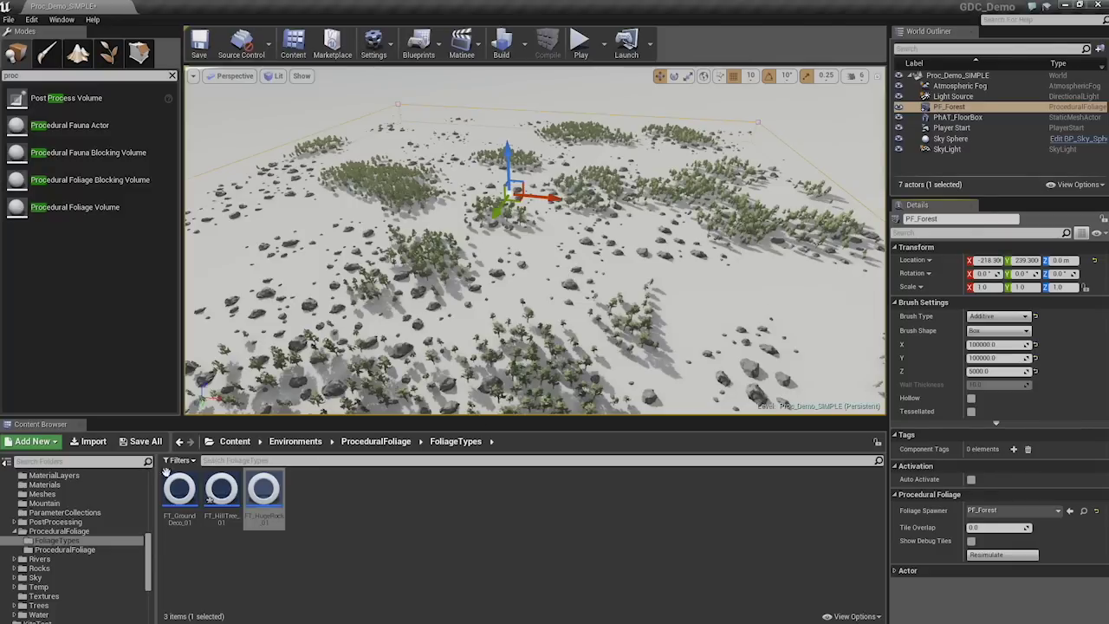
Reopen PF_Forest and open FT_HillTree_01's settings at its Overlap Priority.
click(69, 549)
double_click(180, 492)
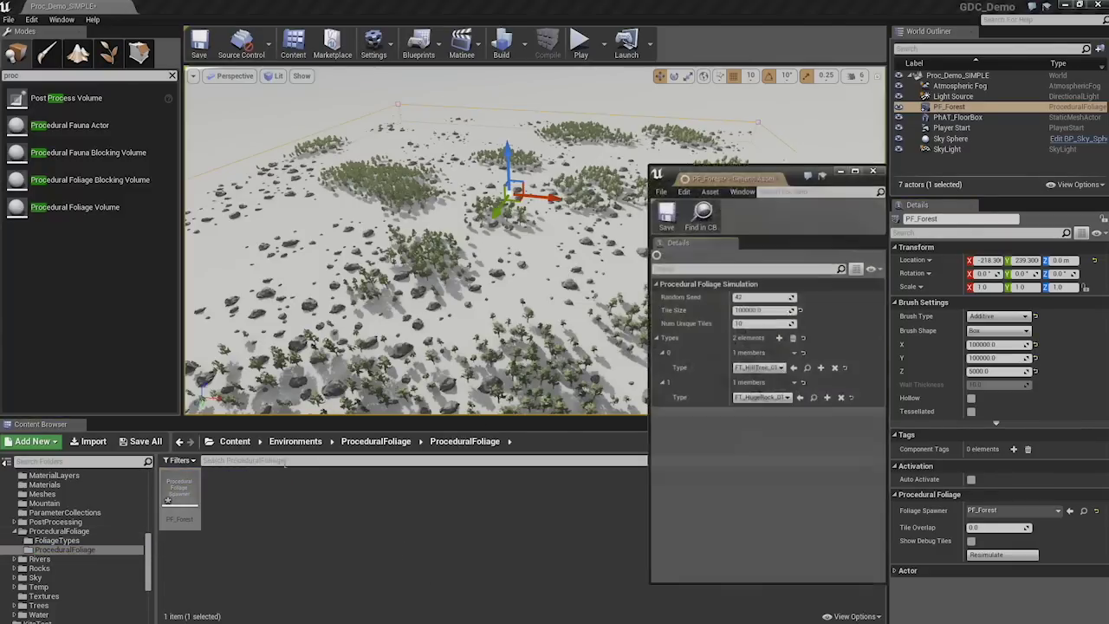
click(809, 369)
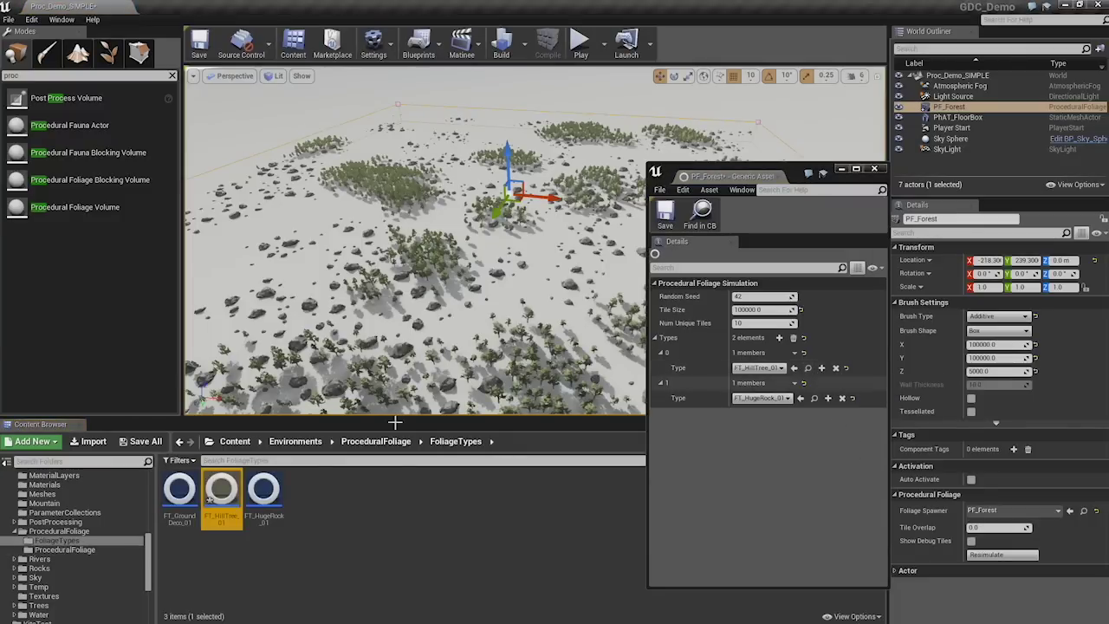
double_click(223, 493)
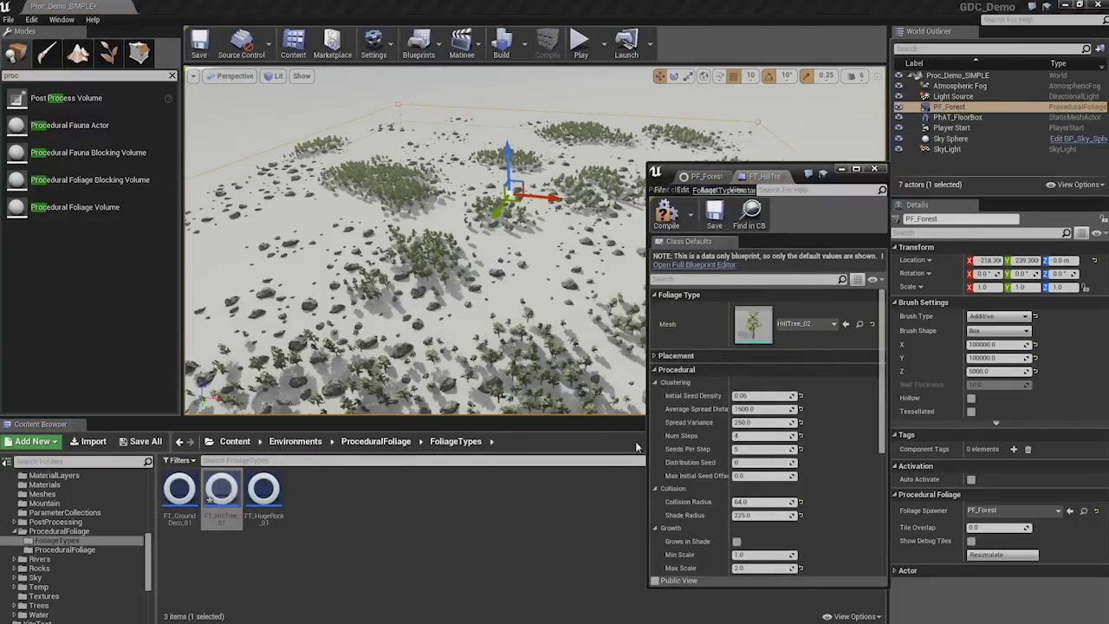
scroll(735, 487, down, 3)
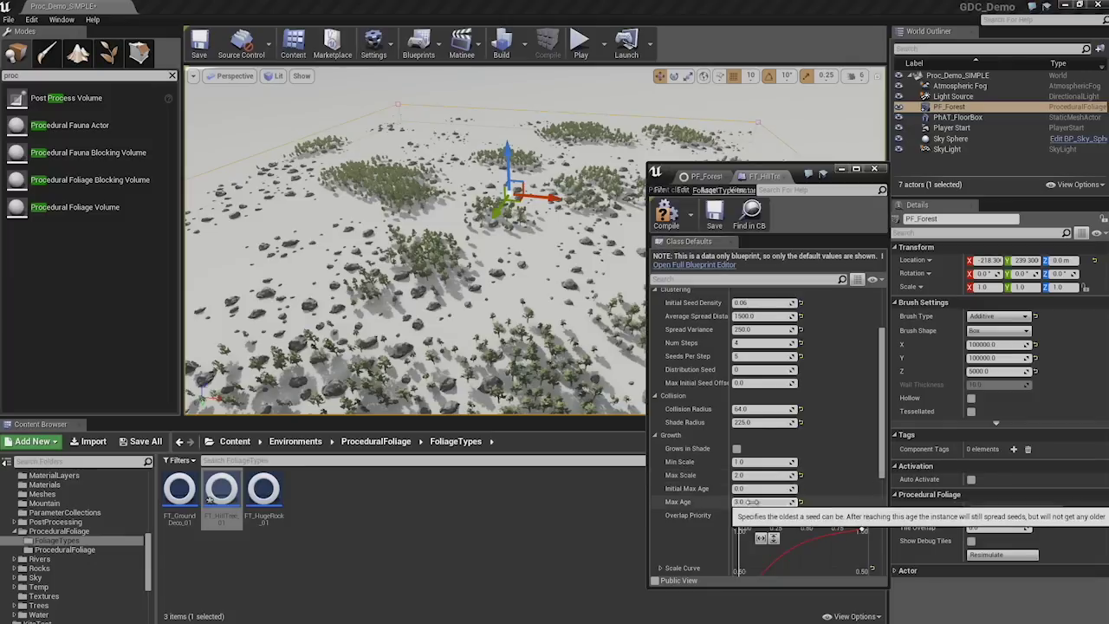
click(750, 515)
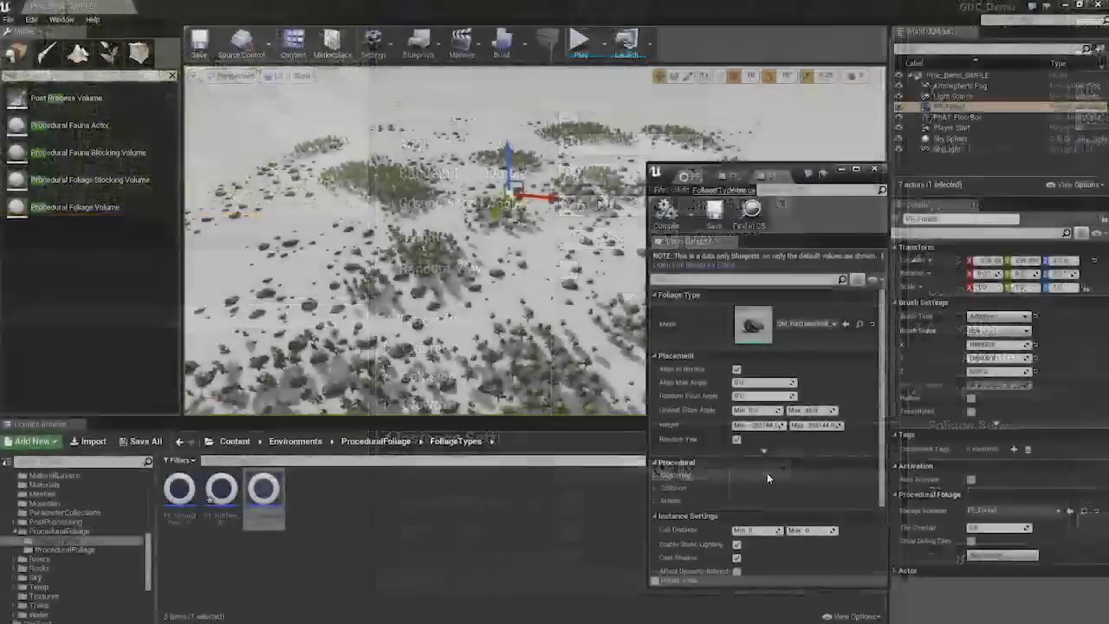
Expand FT_HugeRock_01's Collision and Growth settings for comparison.
scroll(766, 475, down, 2)
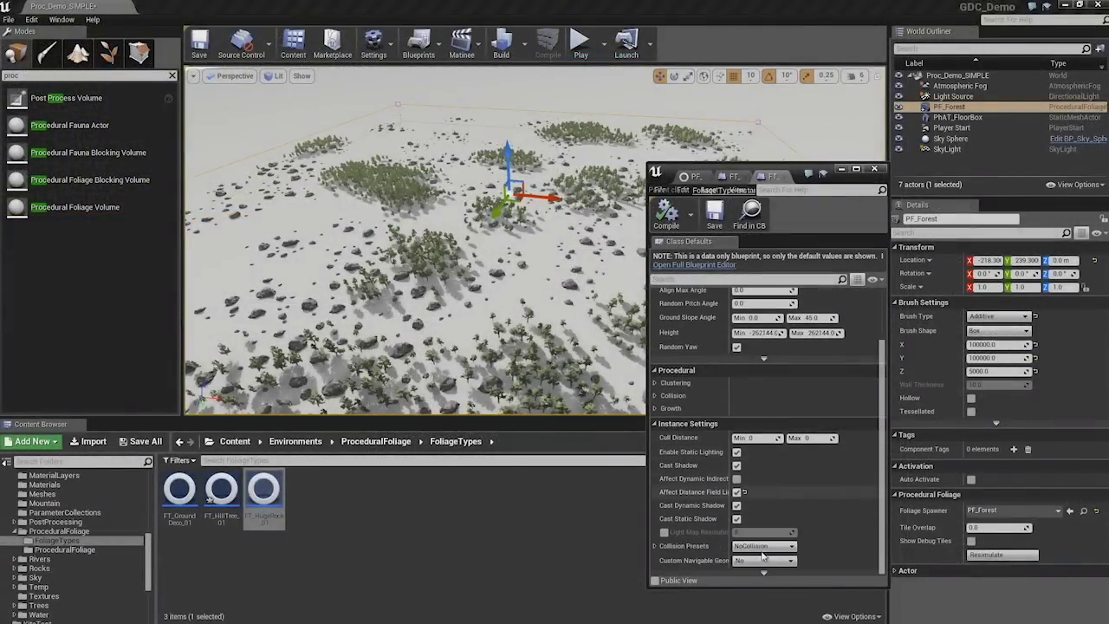
click(655, 395)
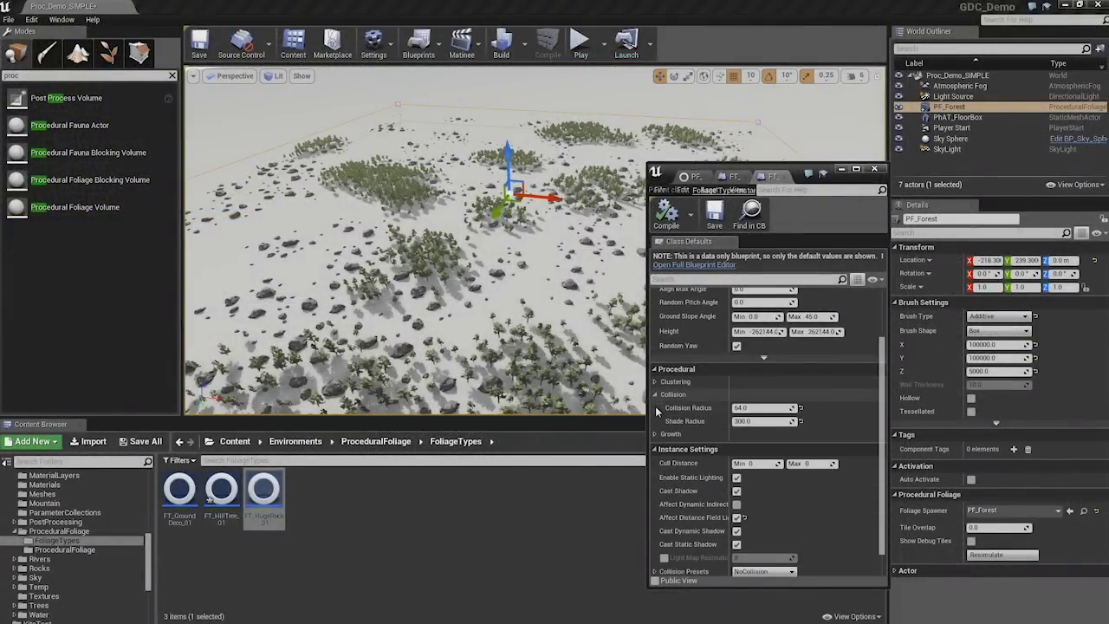
click(655, 434)
right_click(657, 434)
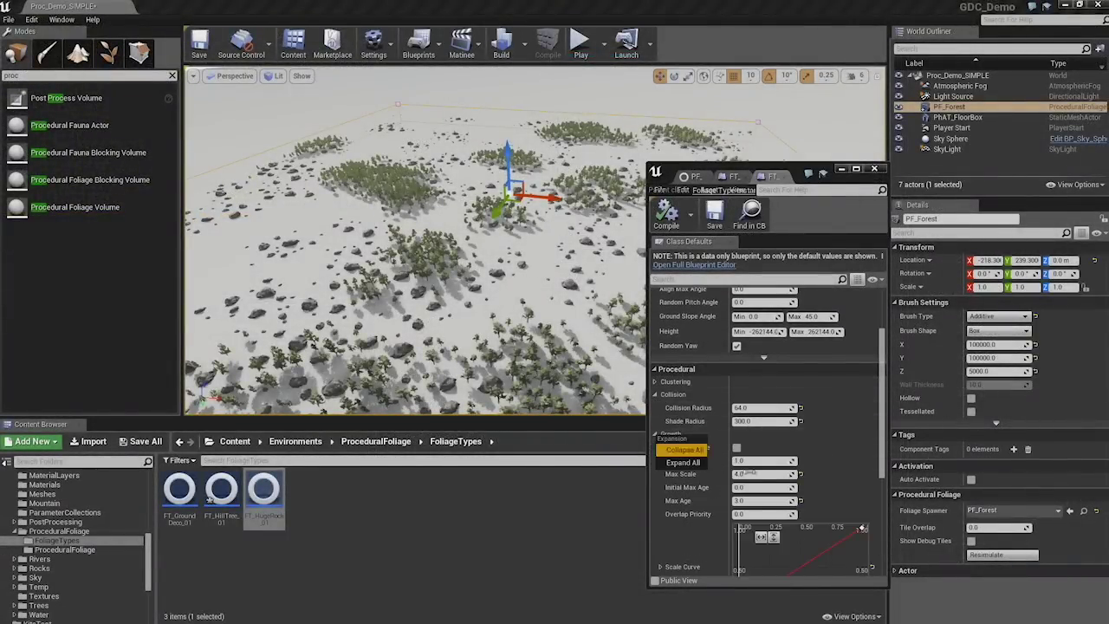
Set FT_HillTree_01's Overlap Priority to 1.0.
click(696, 180)
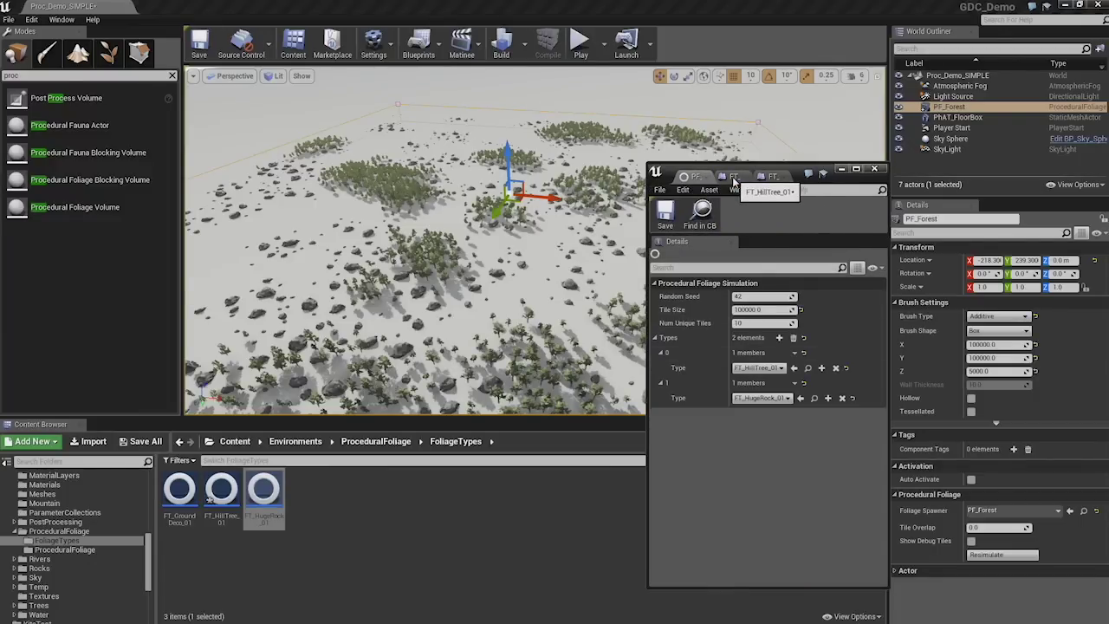
click(733, 179)
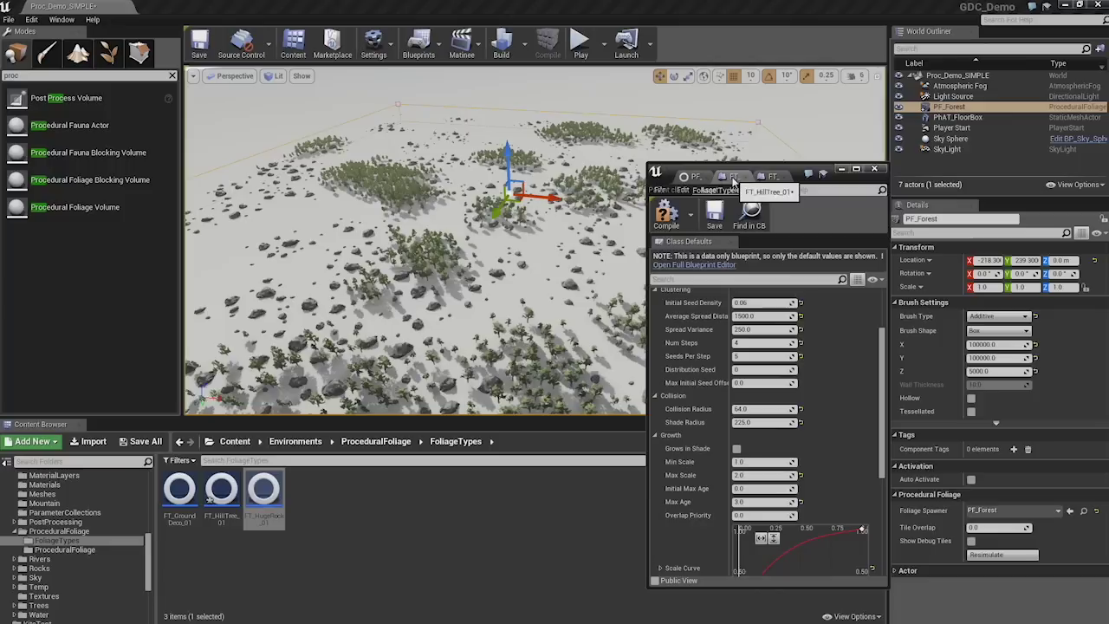
click(745, 516)
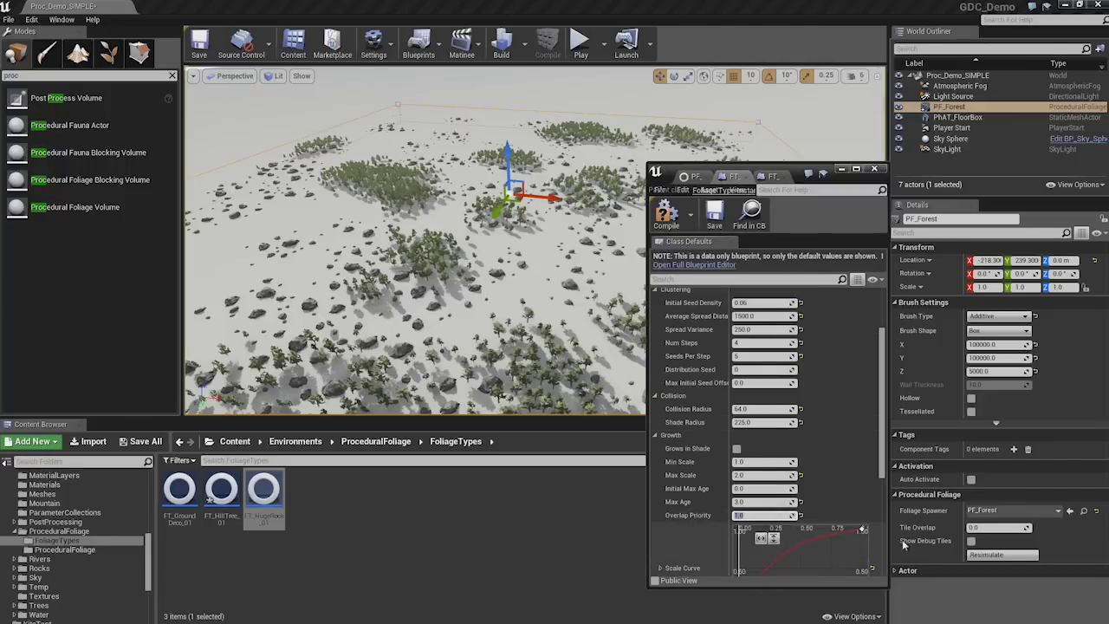
Resimulate with Overlap Priority 1.0 and fly the camera down among the trees.
click(979, 555)
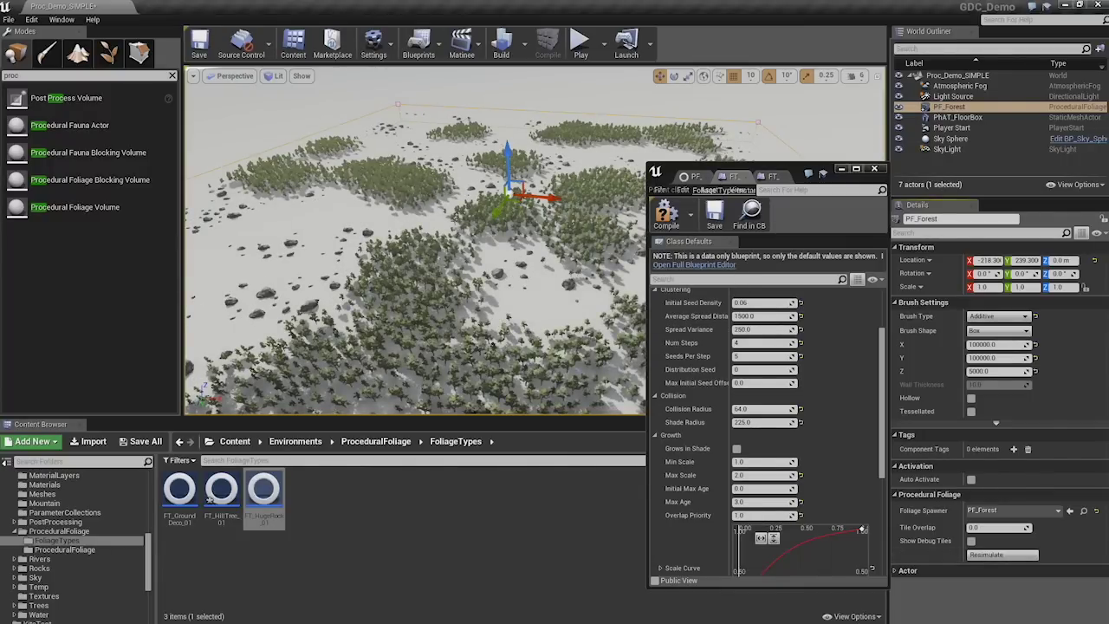
key(w)
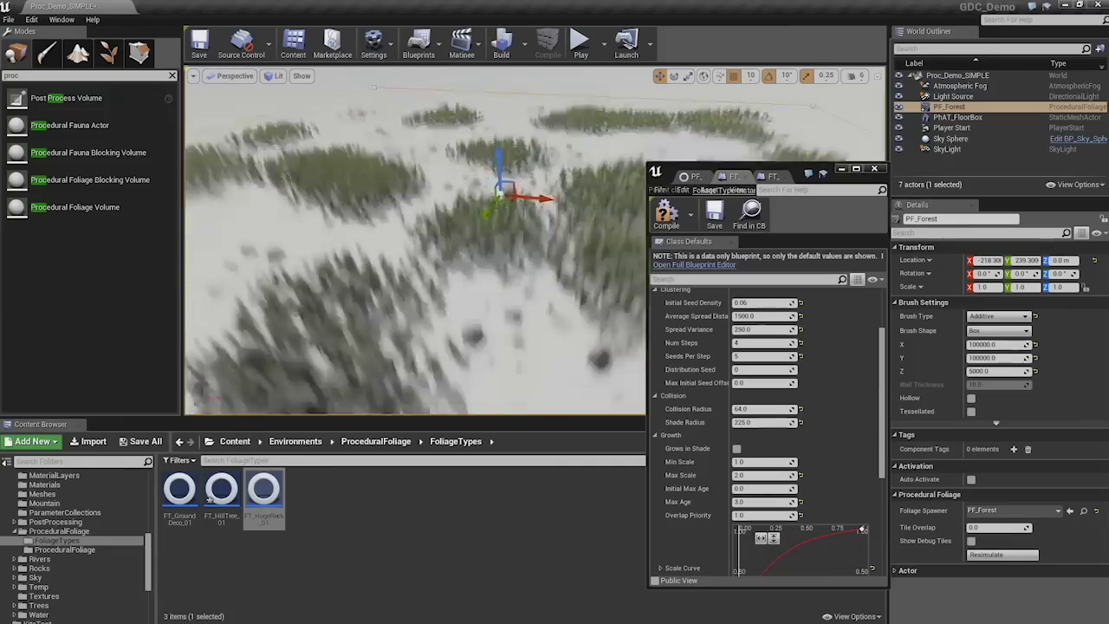
key(w)
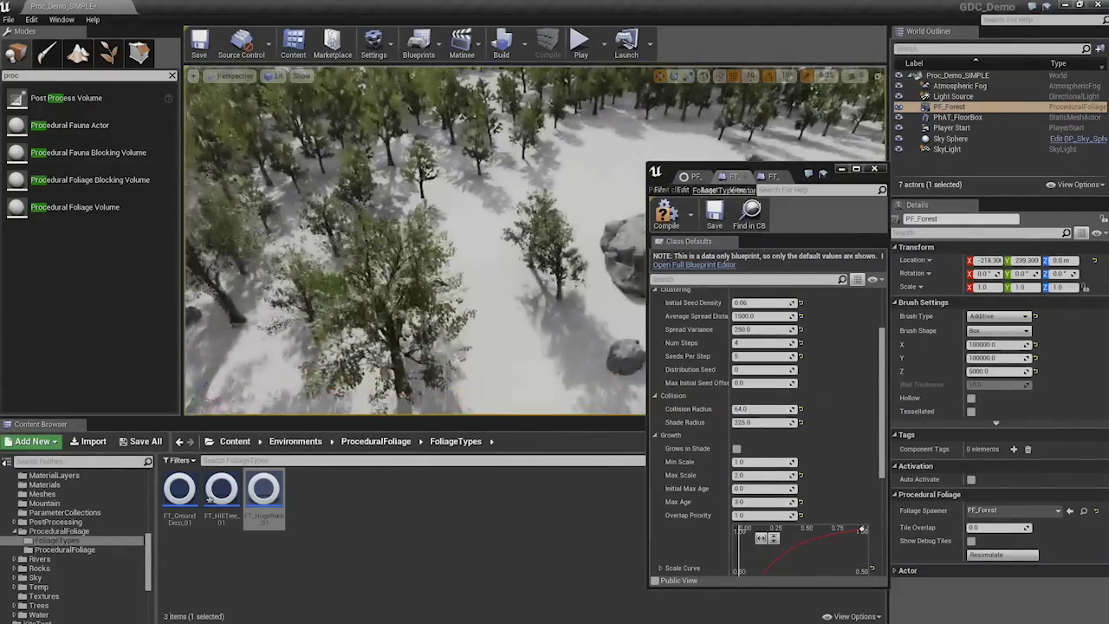
right_drag(507, 351, 521, 284)
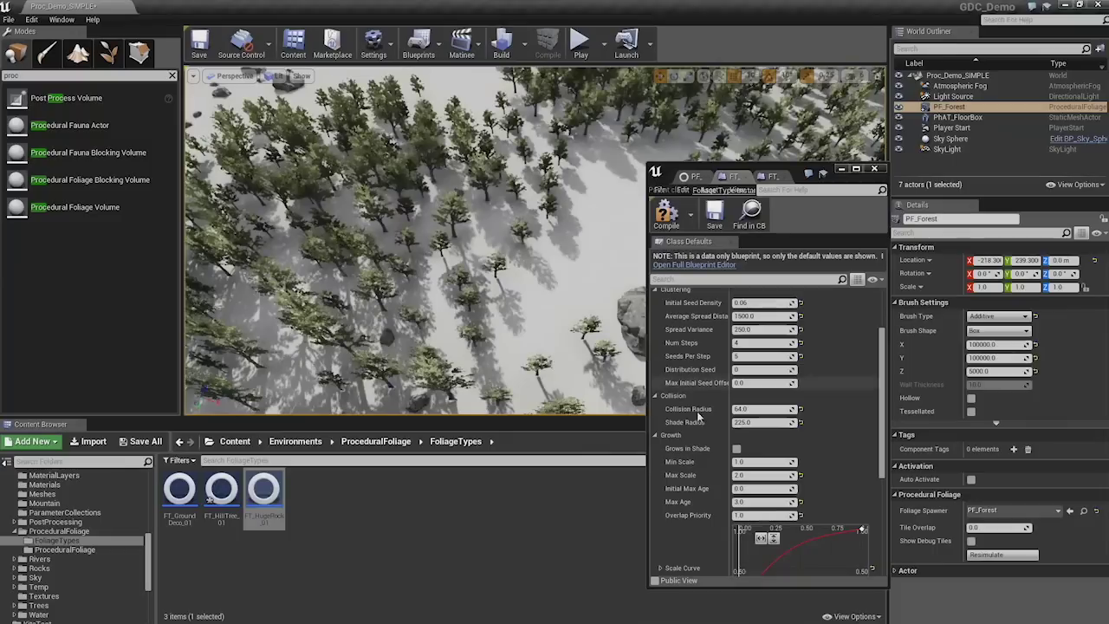
Enable Grows in Shade for FT_HillTree_01 and resimulate the forest.
click(737, 448)
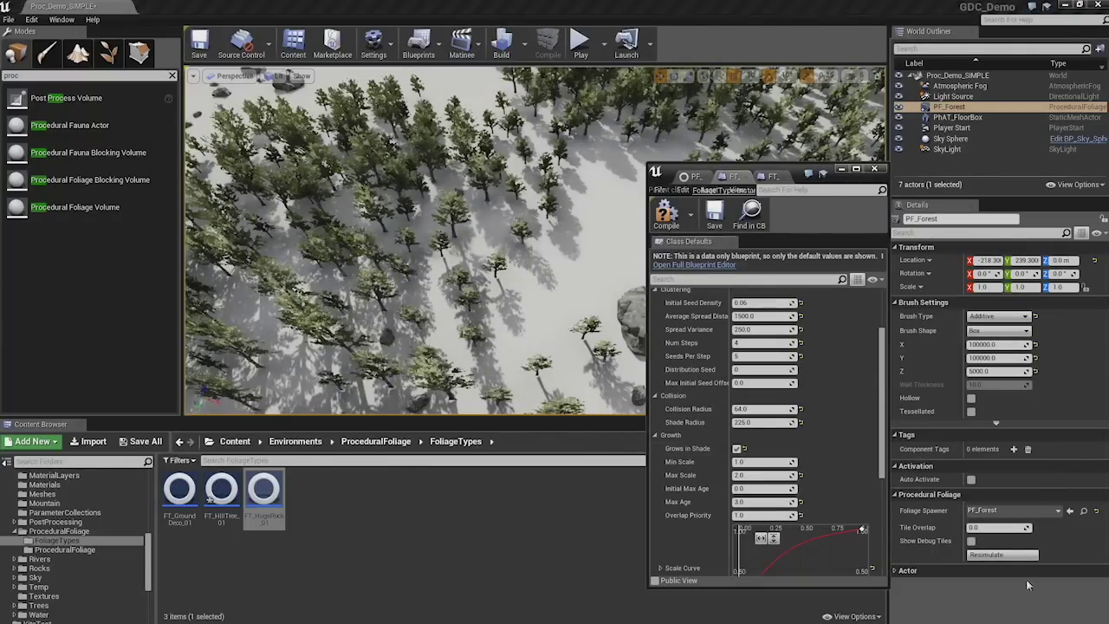
click(1002, 554)
scroll(303, 282, down, 5)
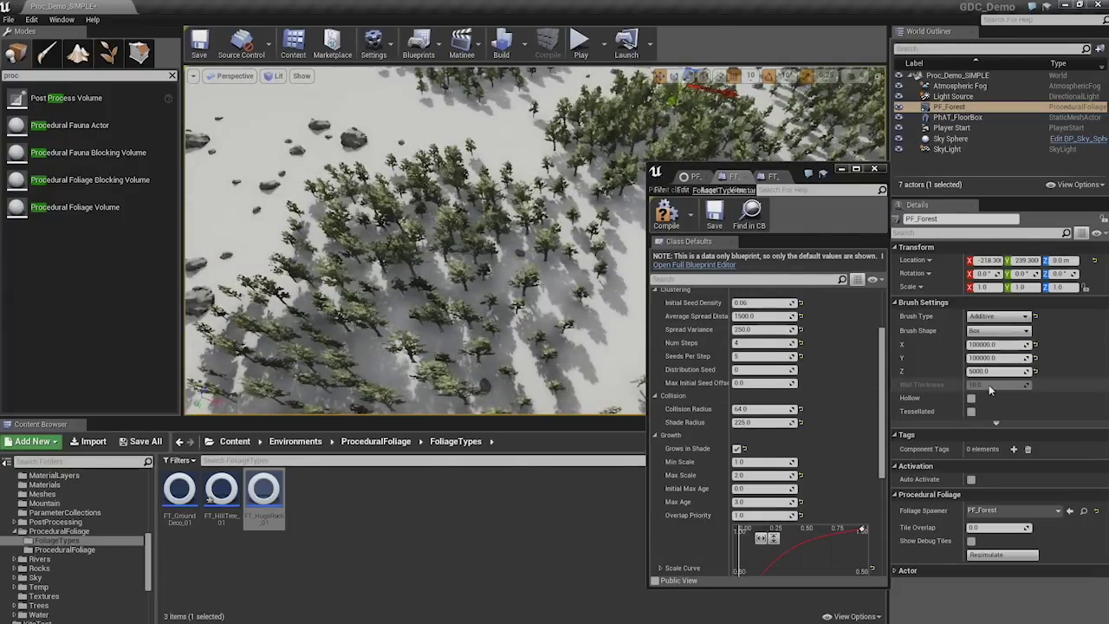
click(1009, 556)
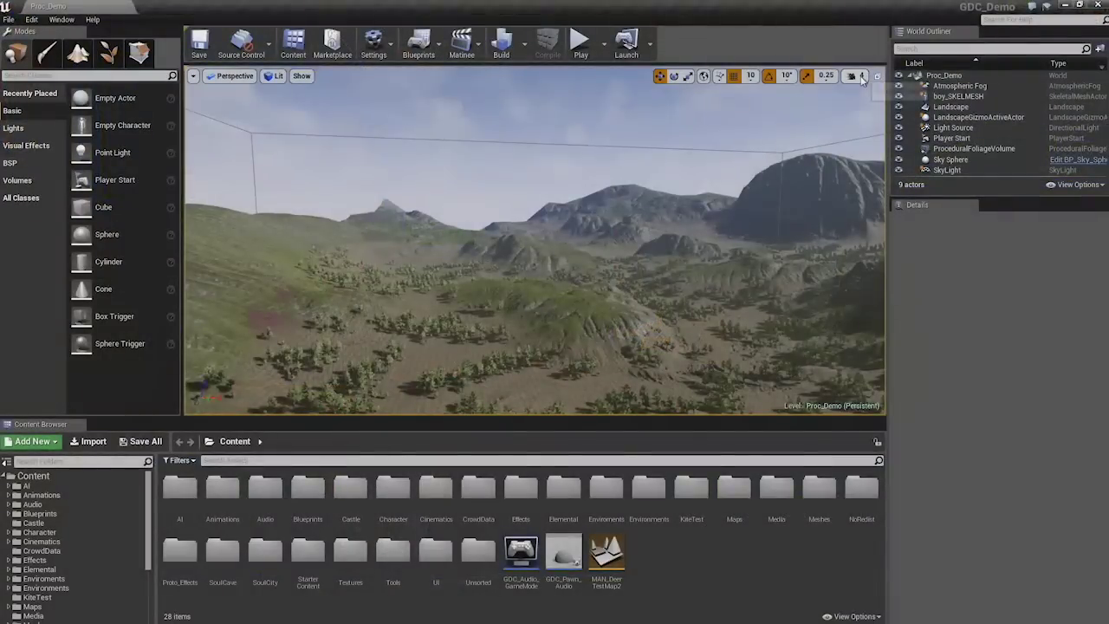
Lower the viewport camera speed from 7 to 6 and fly forward over the landscape.
click(862, 76)
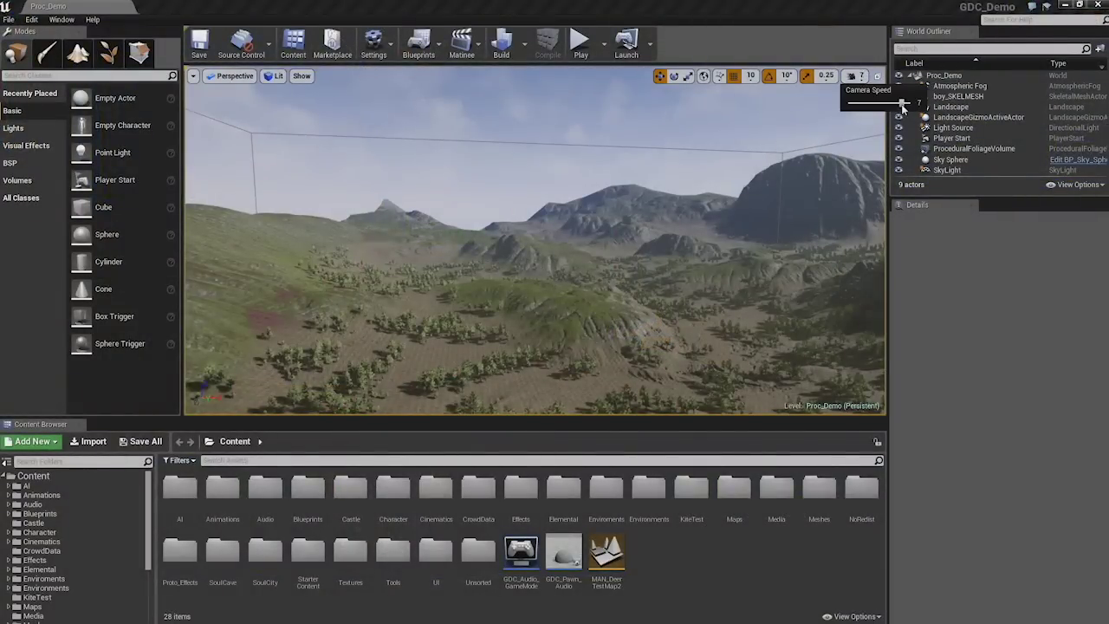
drag(903, 107, 895, 108)
key(w)
right_drag(589, 259, 589, 258)
Fly over the terrain and select ProceduralFoliageVolume to show its PF_Forest Details.
click(565, 312)
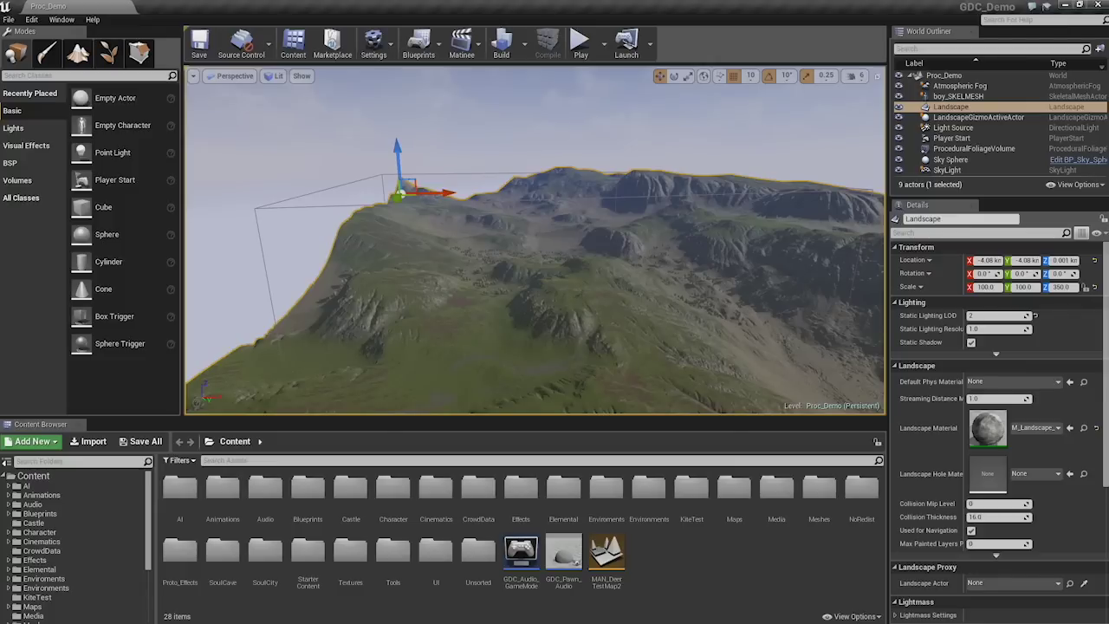
right_drag(589, 258, 589, 258)
right_drag(488, 284, 537, 273)
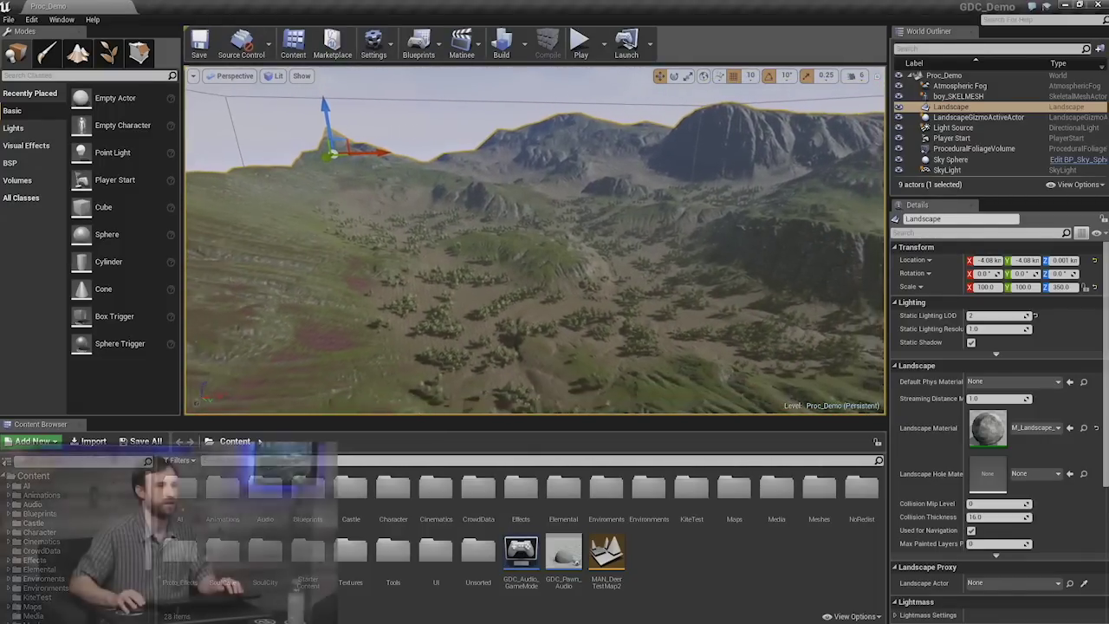
click(995, 149)
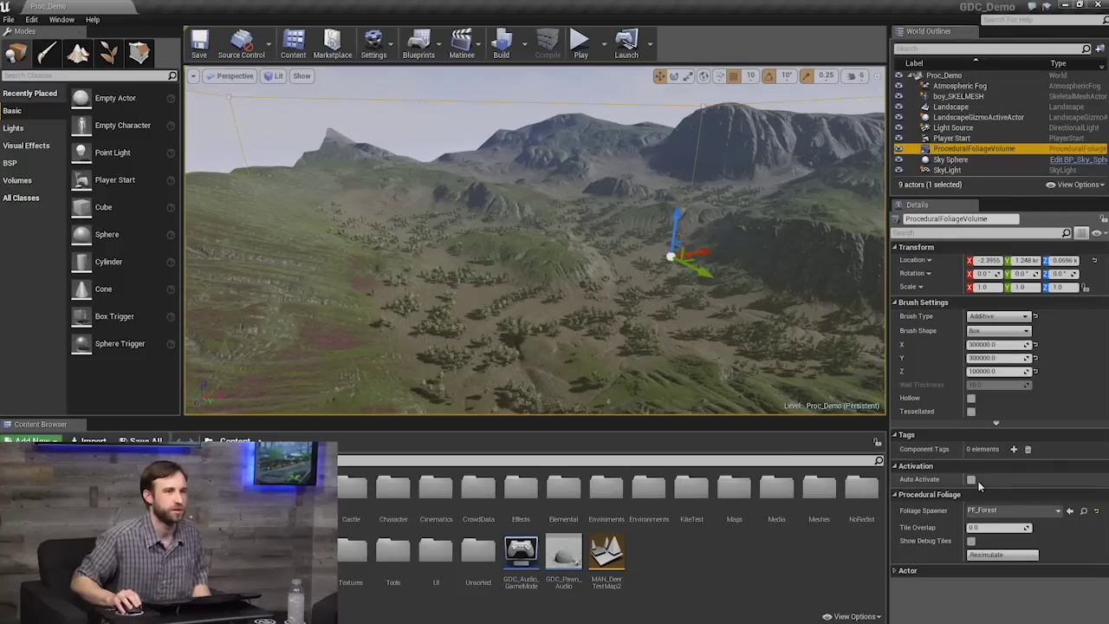
Open FT_HillTree_01 from the ProceduralFoliage FoliageTypes folder.
click(1082, 510)
double_click(374, 532)
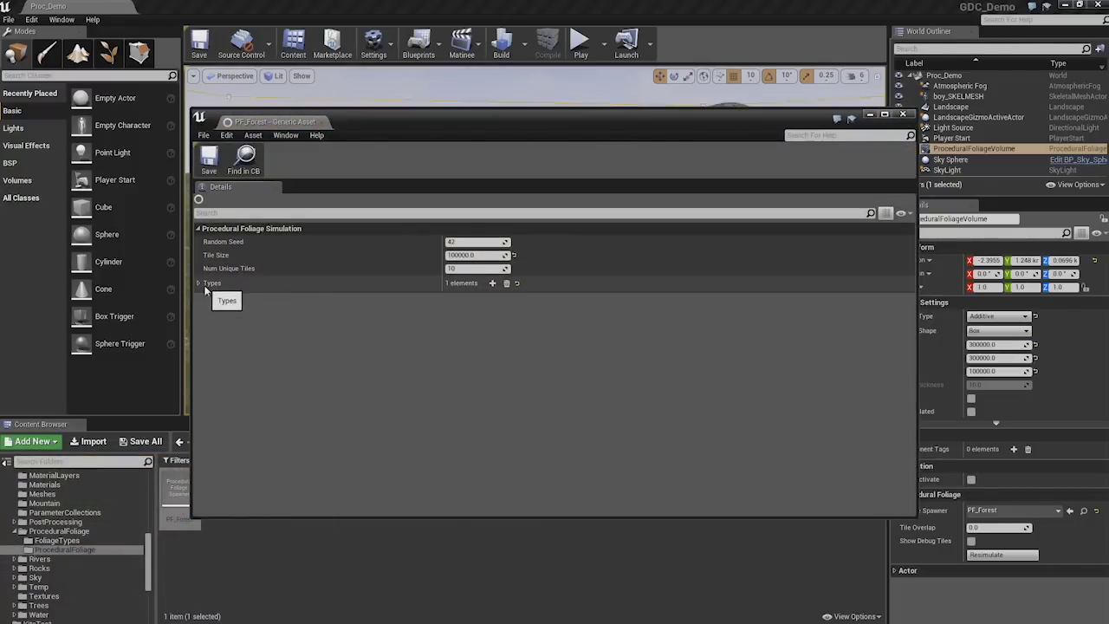
click(59, 531)
click(63, 541)
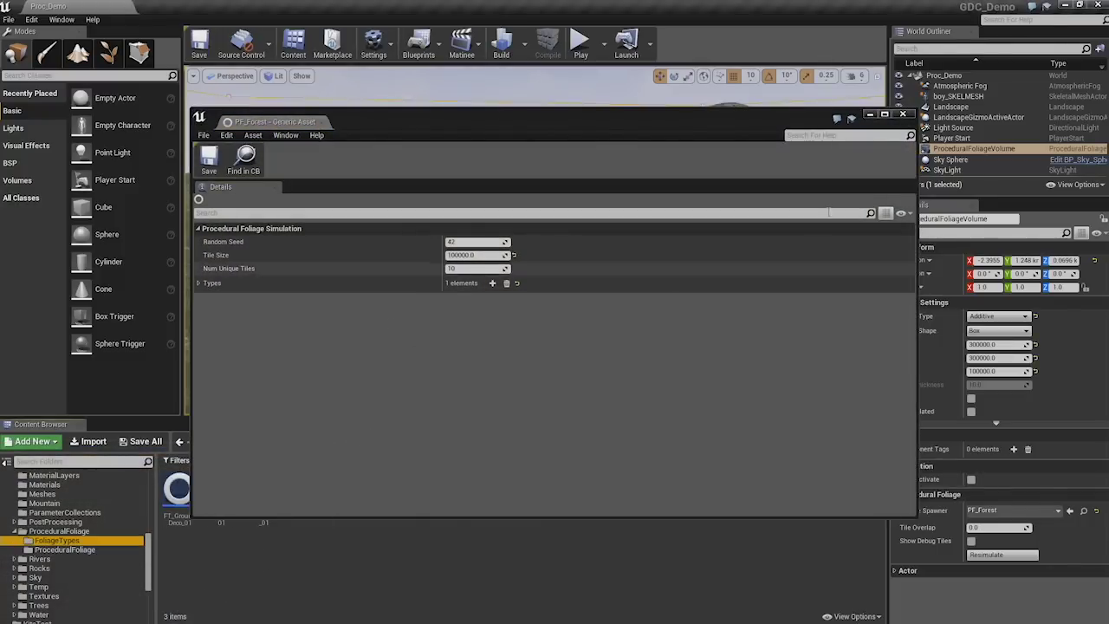
click(904, 115)
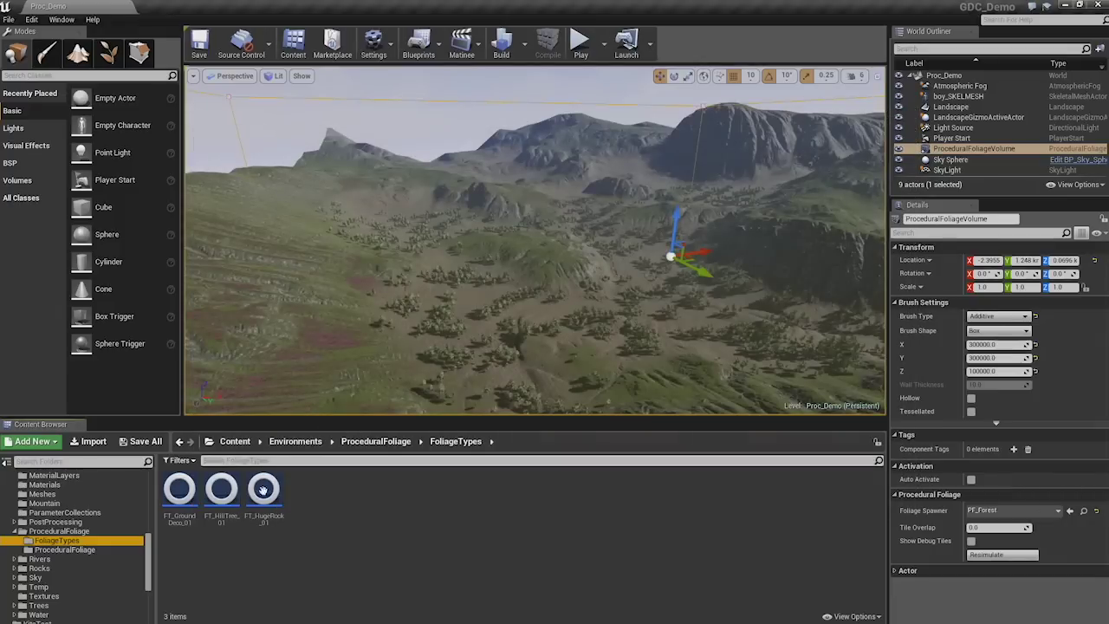
double_click(222, 491)
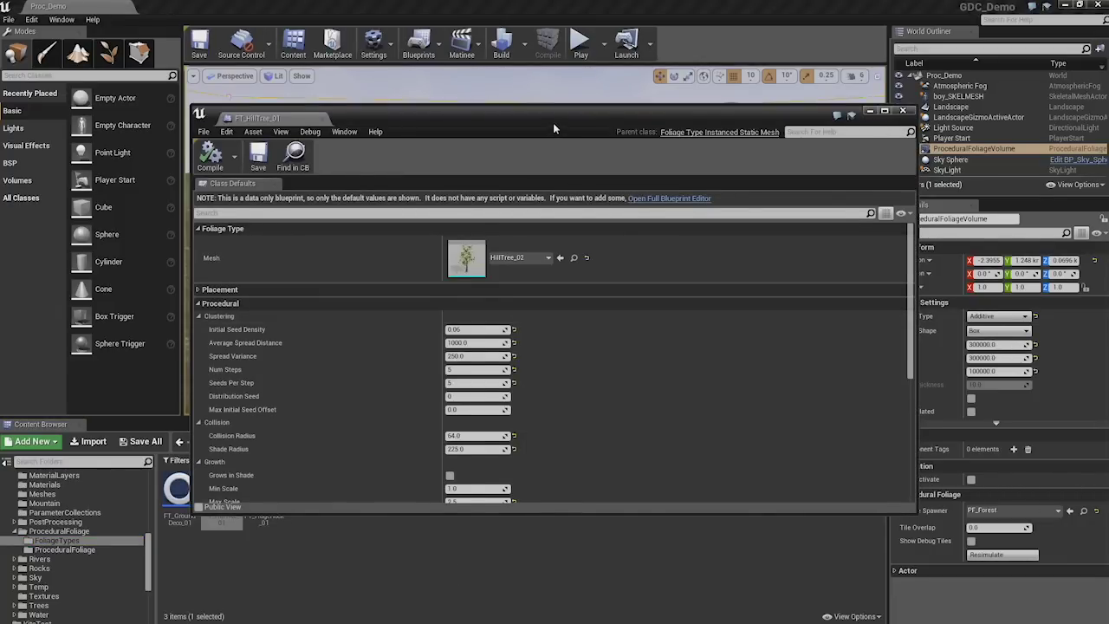
Move the foliage type editor aside and expand its Placement settings.
drag(553, 122, 756, 163)
scroll(595, 382, down, 2)
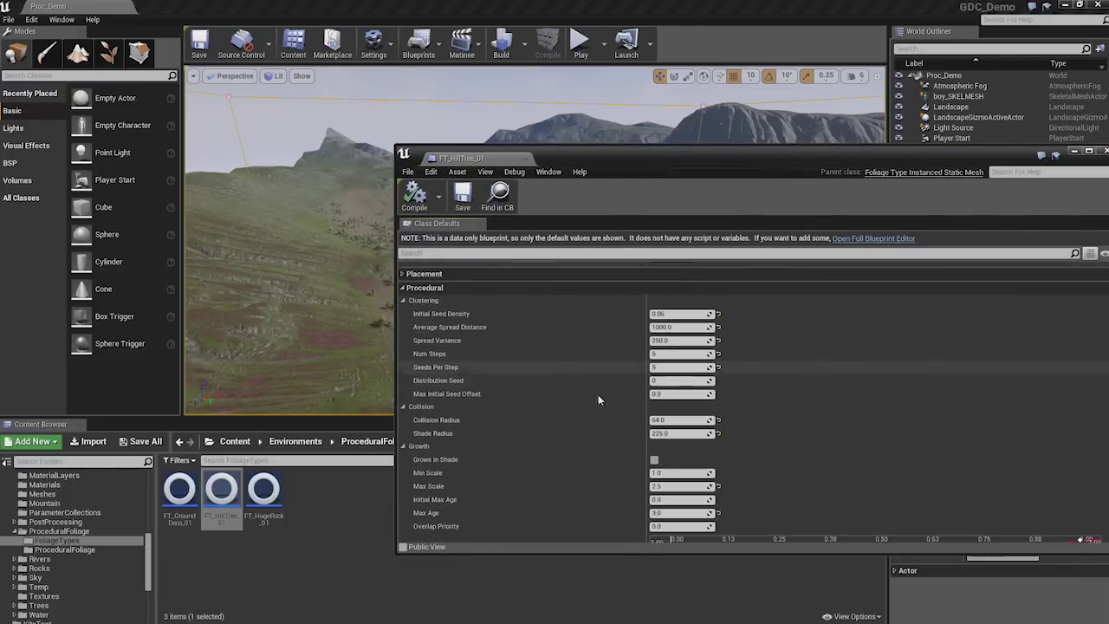
scroll(622, 406, down, 3)
scroll(620, 404, down, 2)
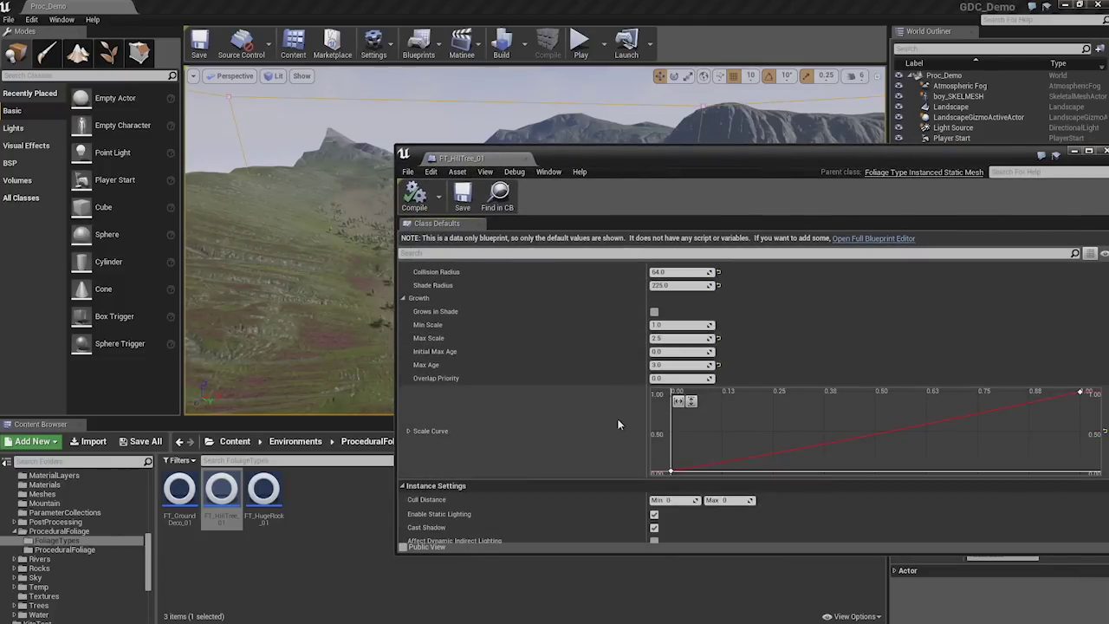
scroll(571, 398, up, 6)
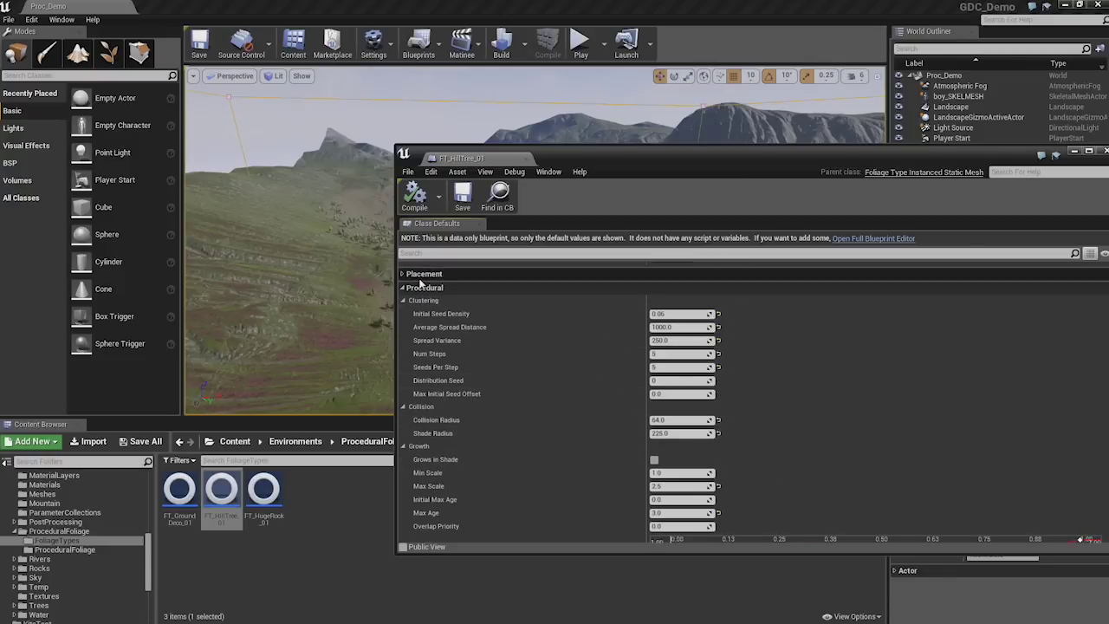
click(423, 273)
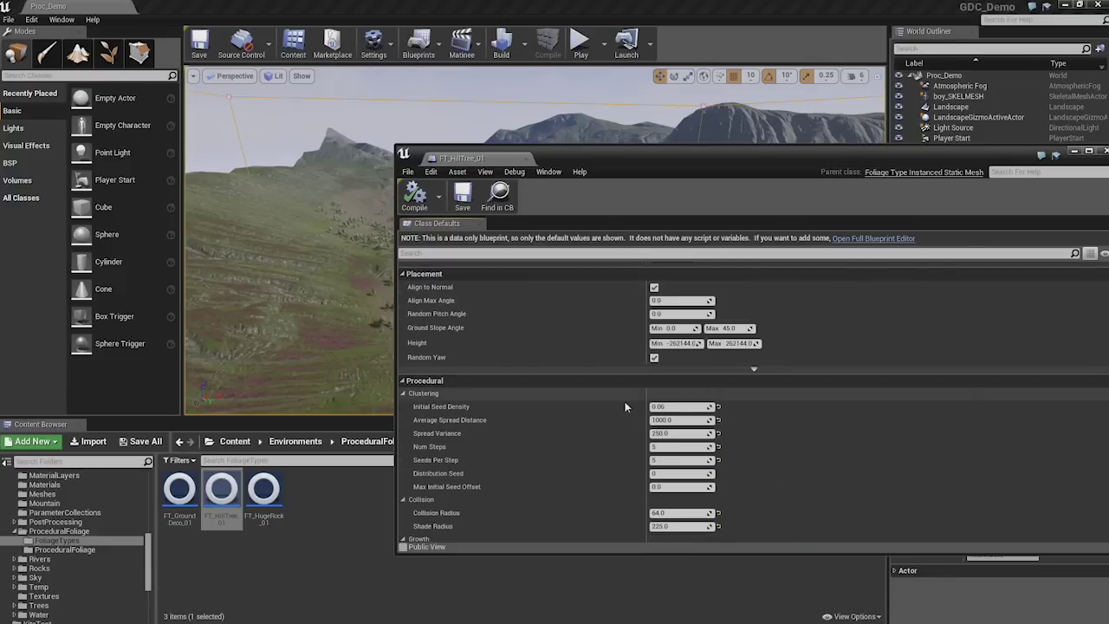
Confirm FT_HillTree_01's advanced placement landscape layer is DeadLeaves.
click(746, 371)
scroll(744, 369, up, 2)
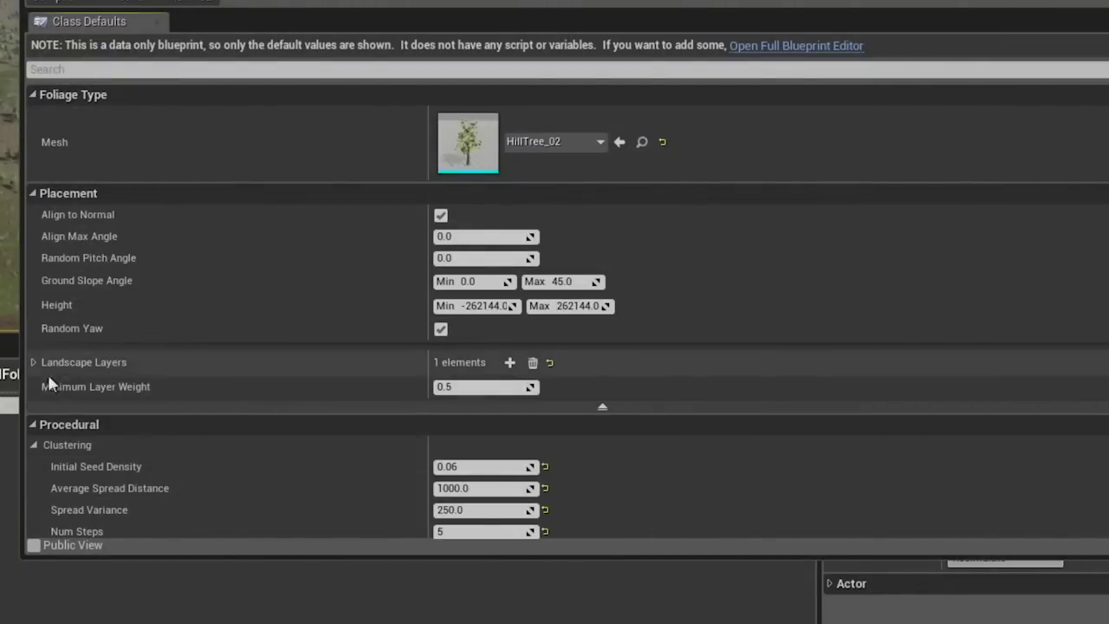
click(602, 406)
click(602, 347)
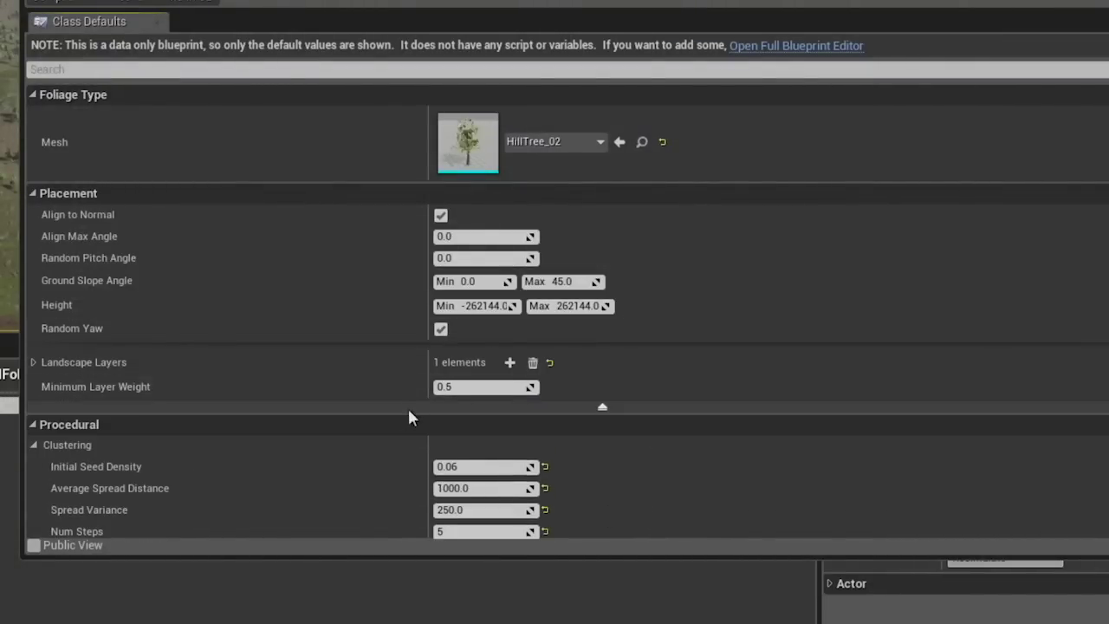
click(34, 362)
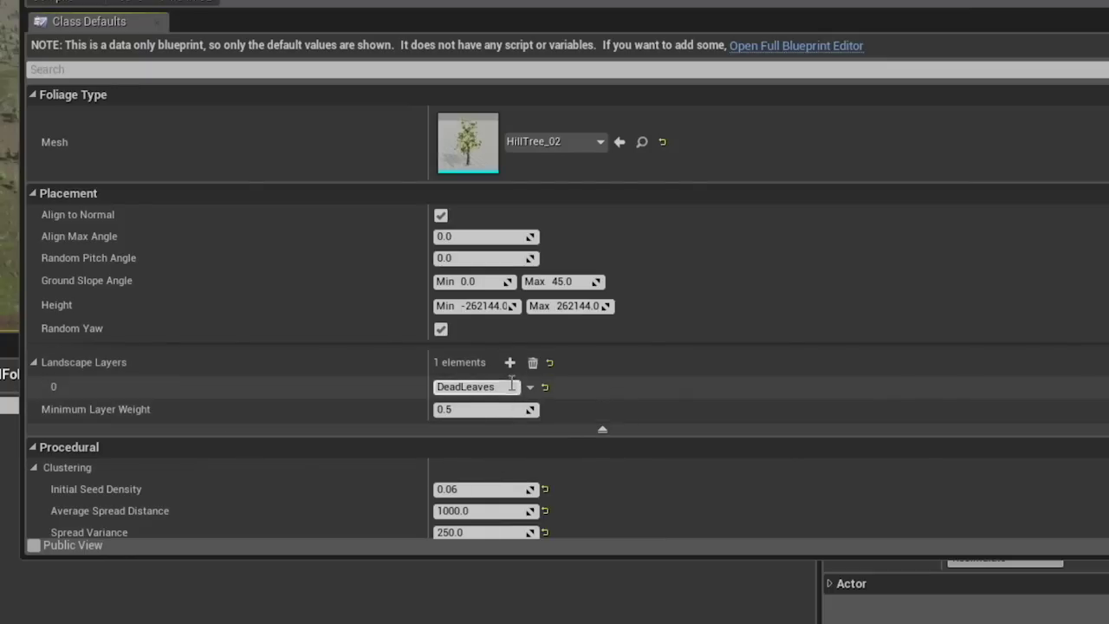
click(486, 387)
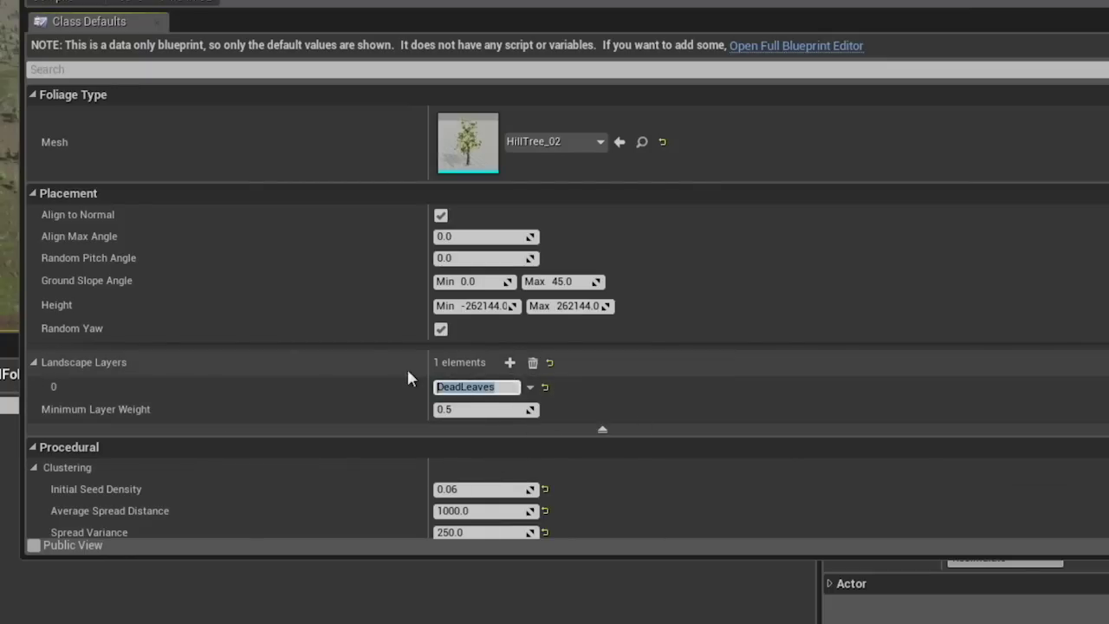
key(Return)
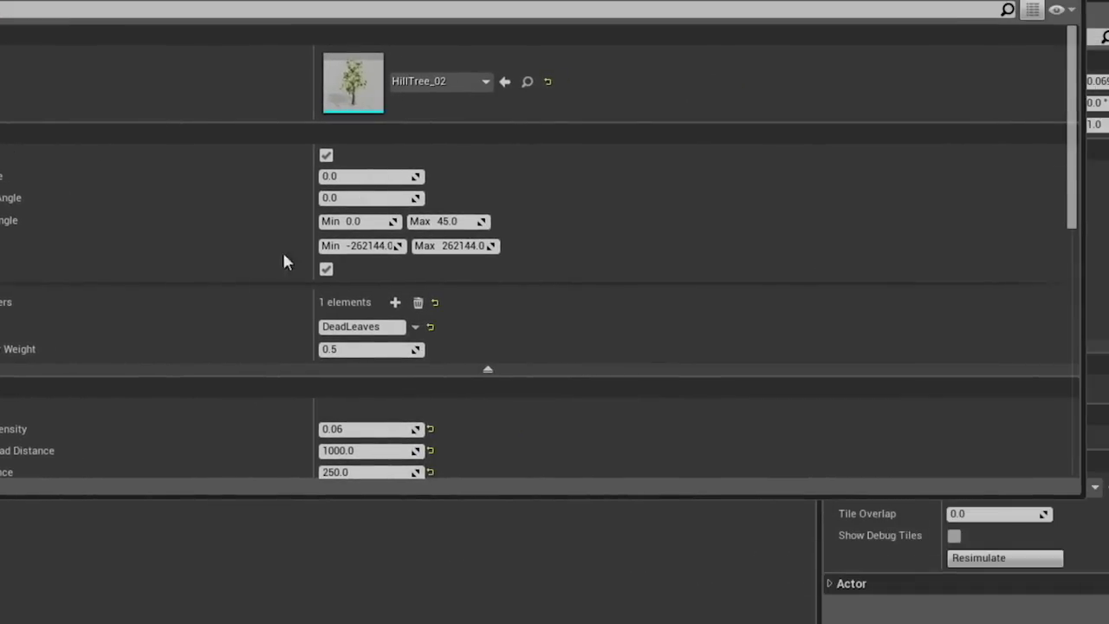
Add and delete an empty second landscape layer entry, then reopen FT_HillTree_01.
click(395, 303)
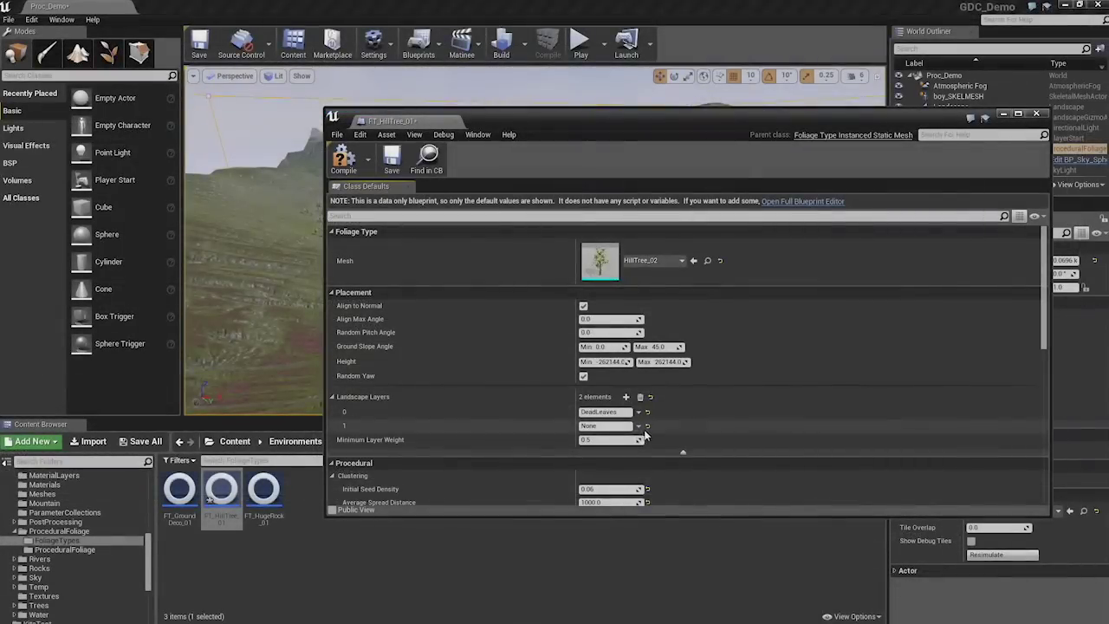
click(638, 425)
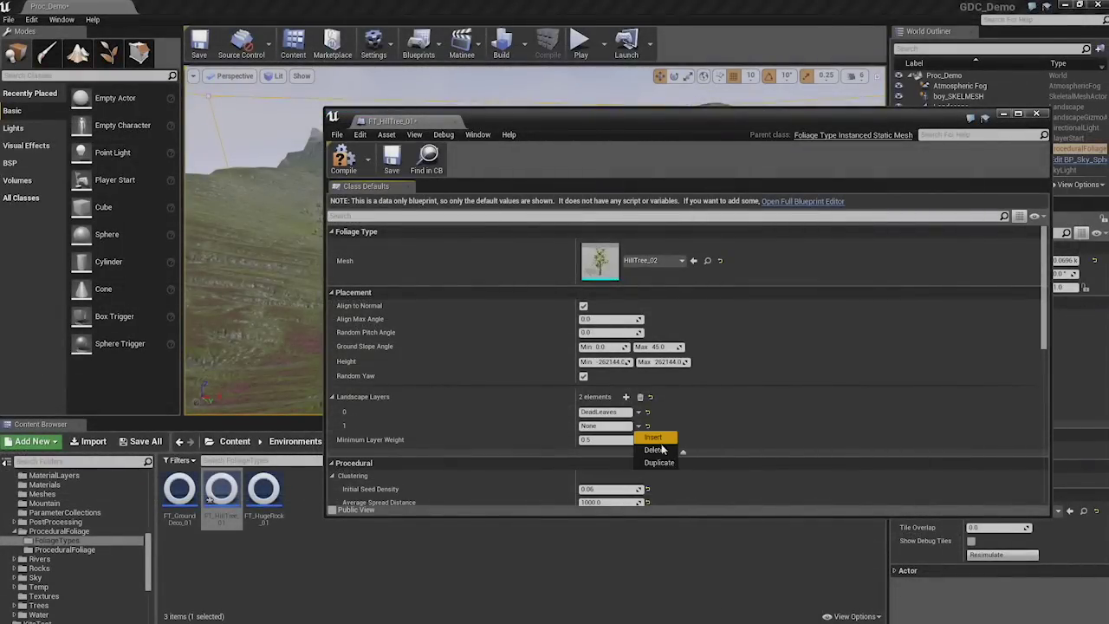
click(656, 452)
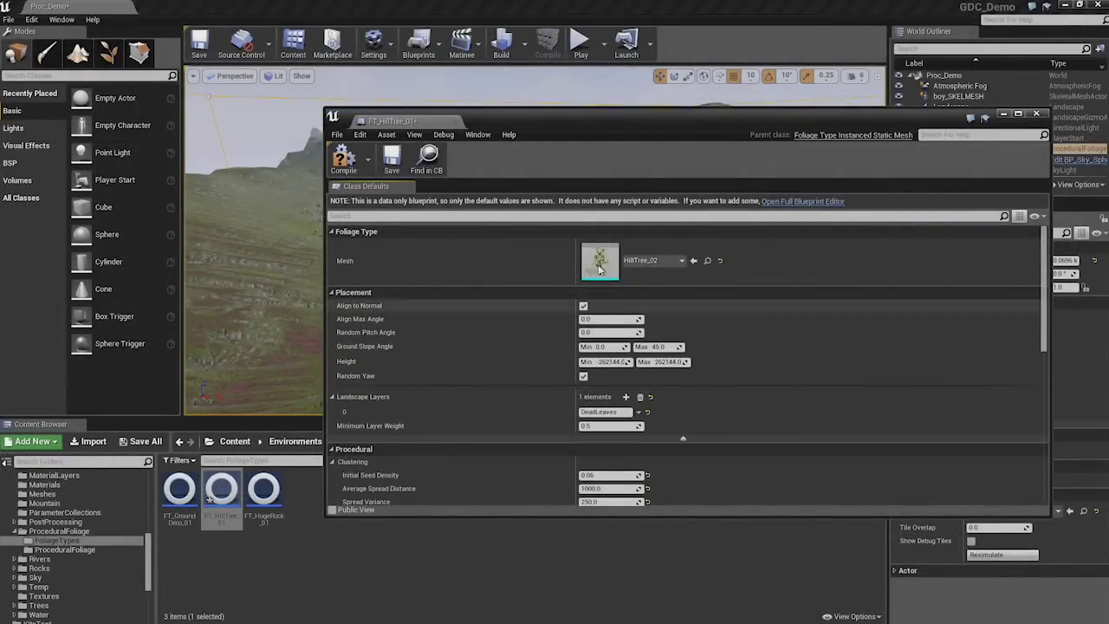
click(455, 122)
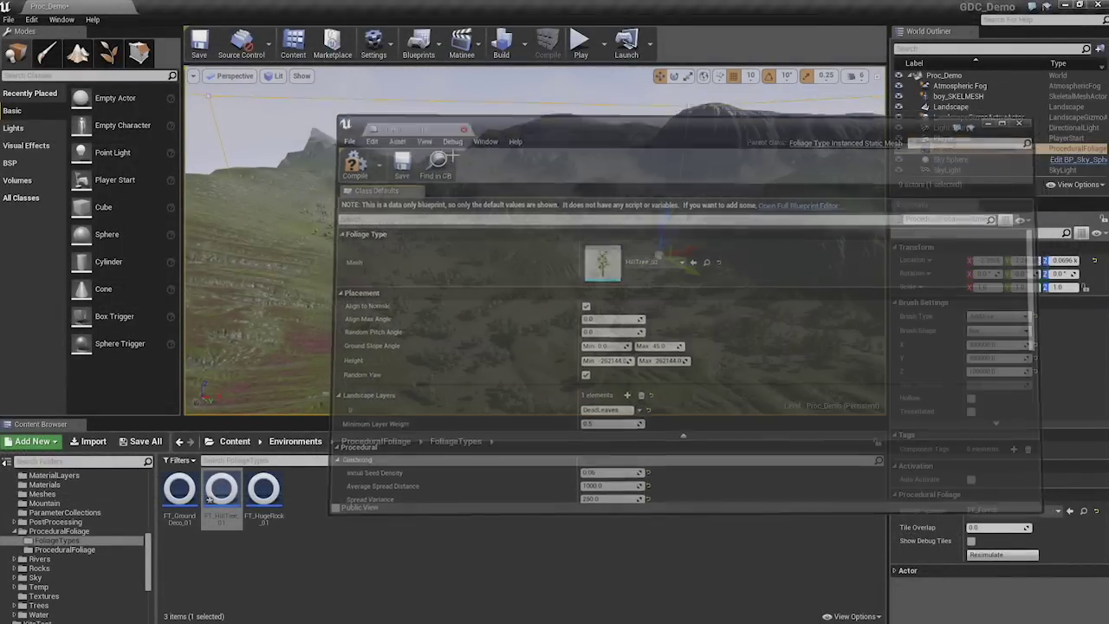
double_click(216, 493)
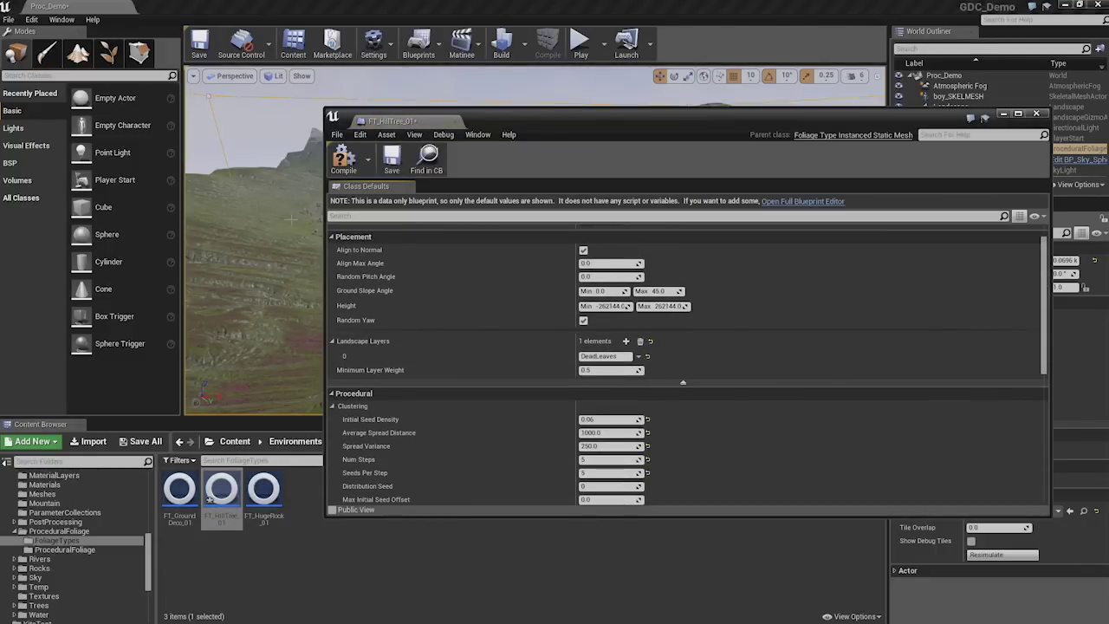
Change FT_HillTree_01's clustering Num Steps from 5 to 6.
drag(325, 215, 613, 219)
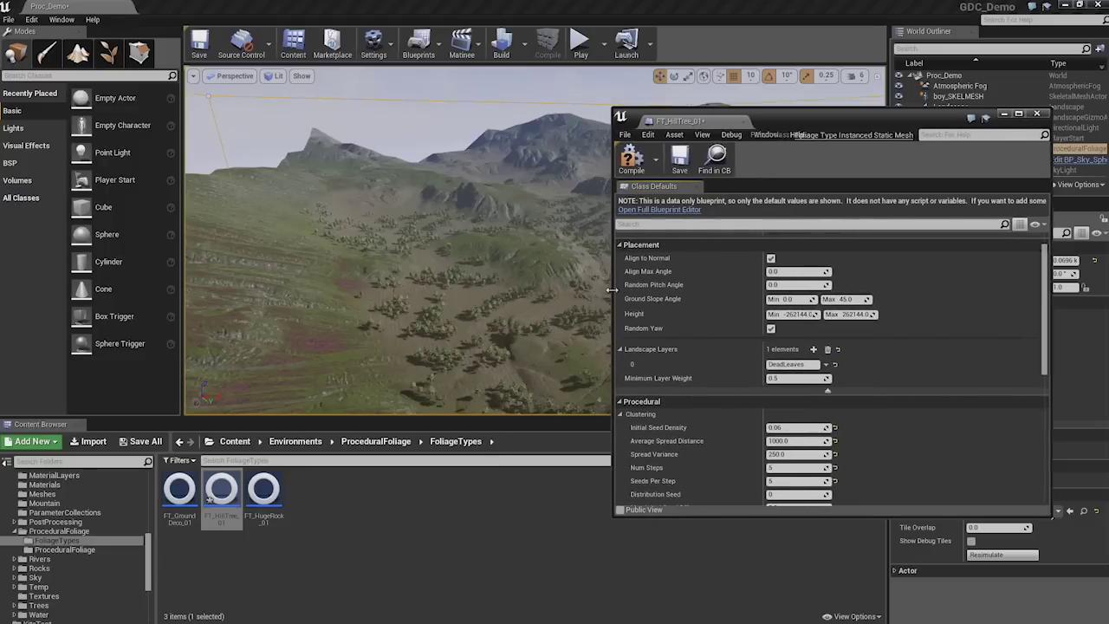
mouse_move(351, 252)
mouse_down()
mouse_move(351, 229)
mouse_move(352, 252)
mouse_up()
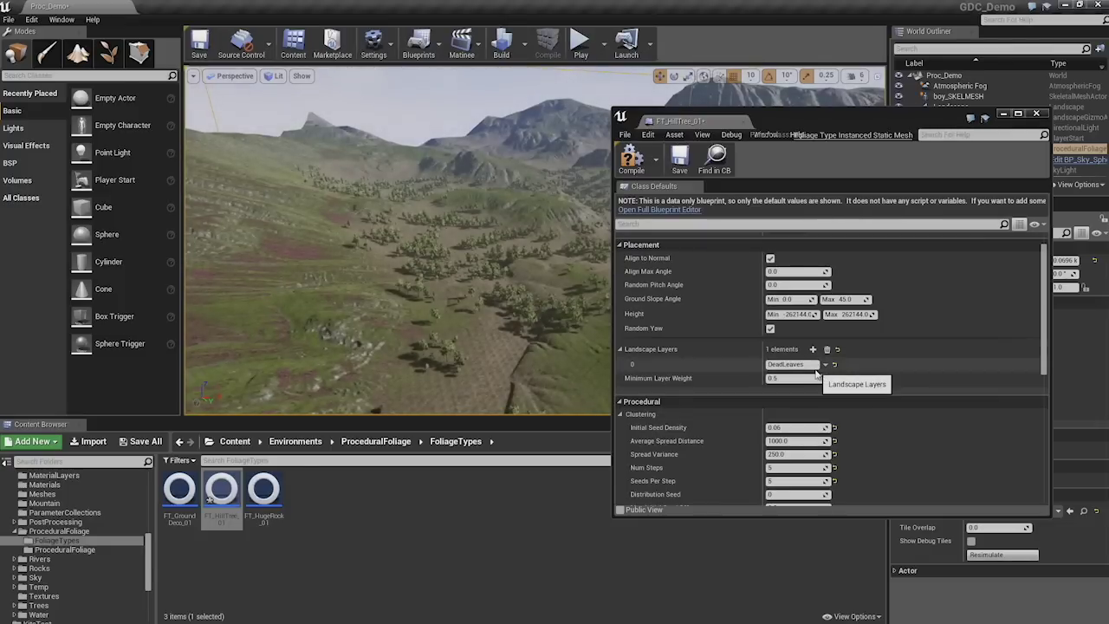
scroll(814, 388, down, 1)
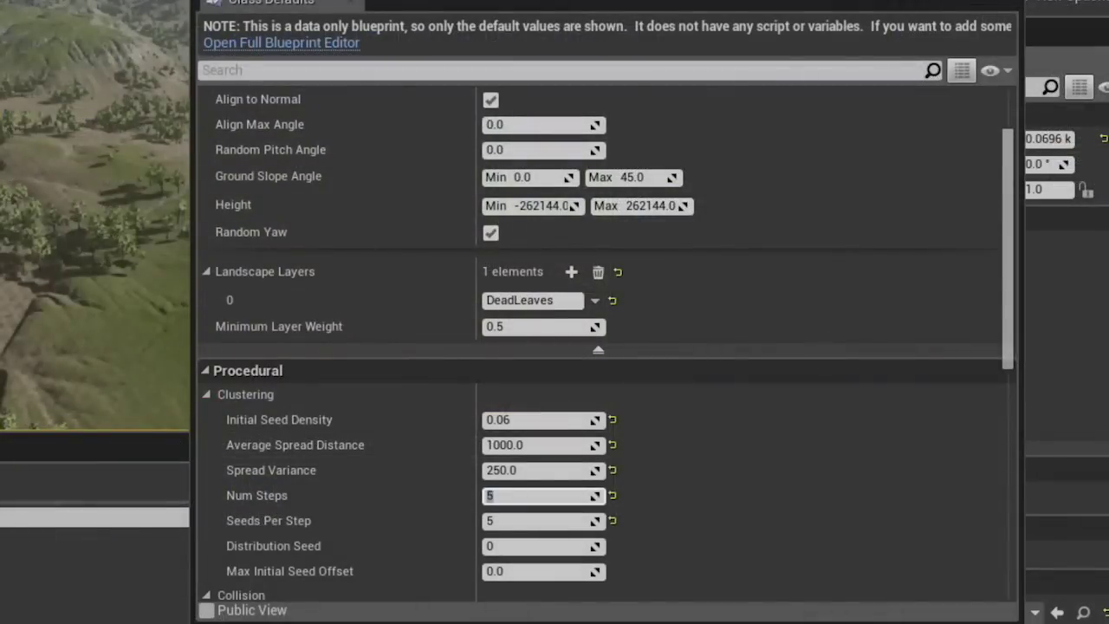
key(Return)
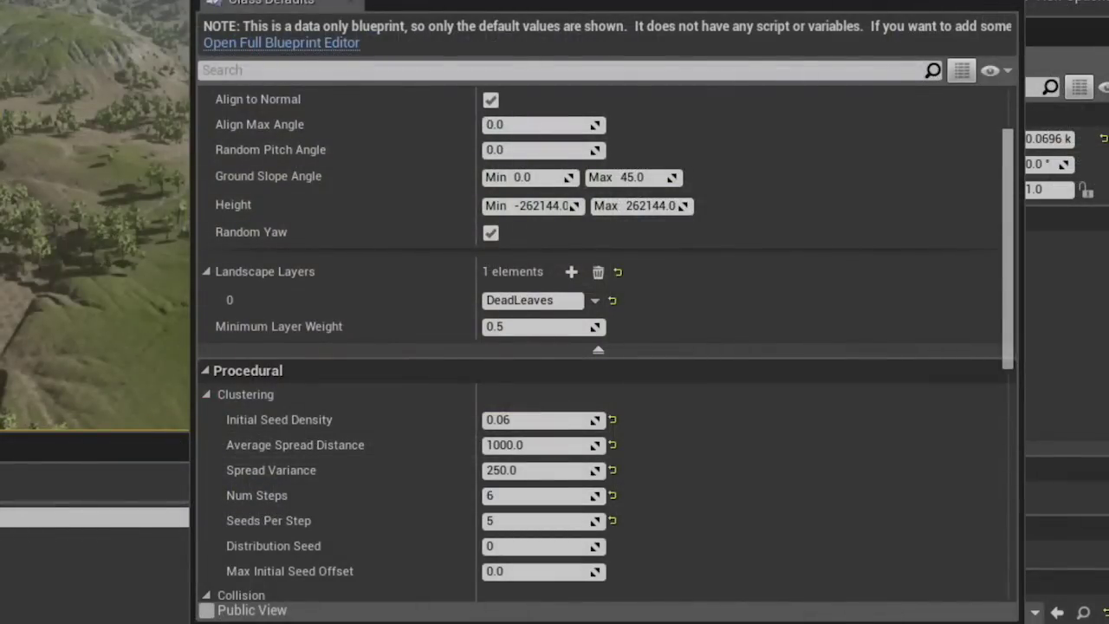
Resimulate the ProceduralFoliageVolume and view the regrown tree clusters.
drag(606, 5, 458, 0)
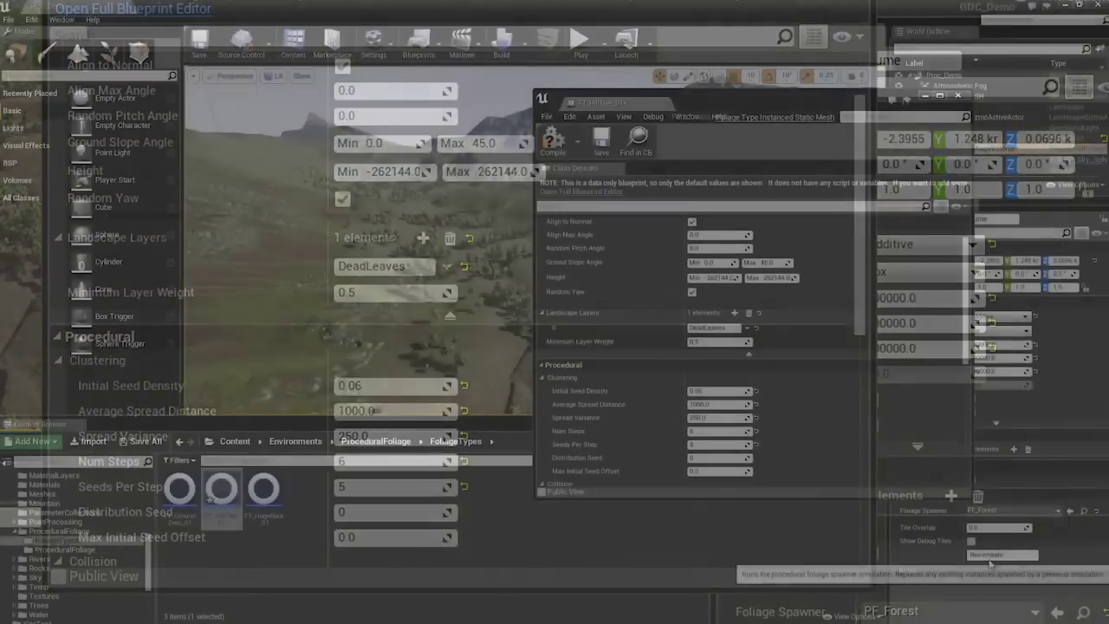
click(900, 623)
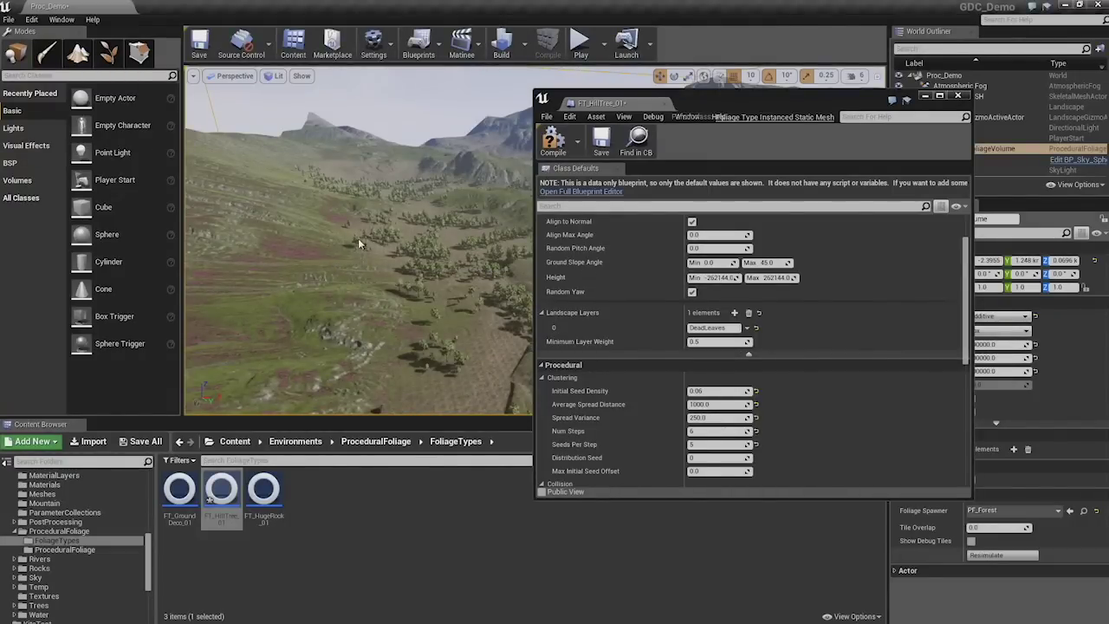
right_click(468, 208)
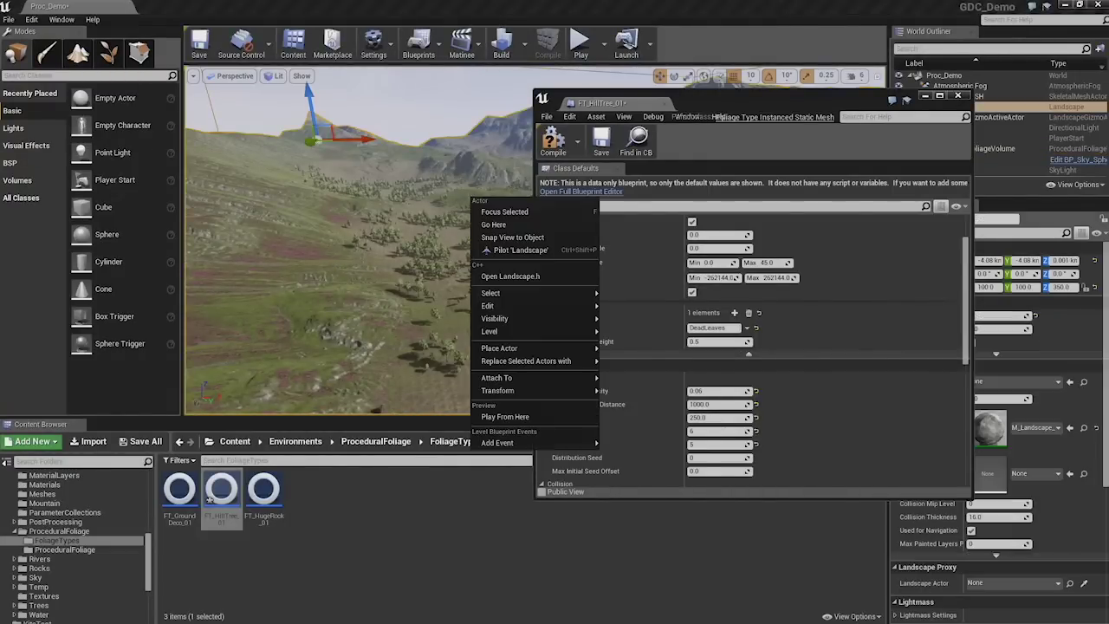
right_drag(467, 208, 467, 208)
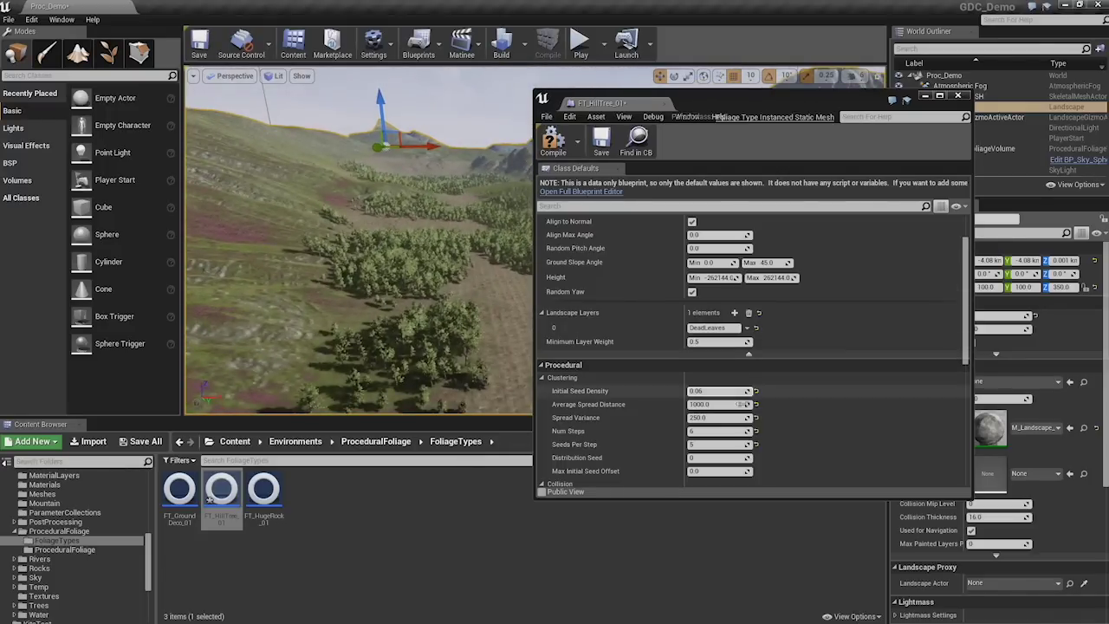
Set Average Spread Distance to 1500 and Initial Seed Density to 0.1.
click(726, 404)
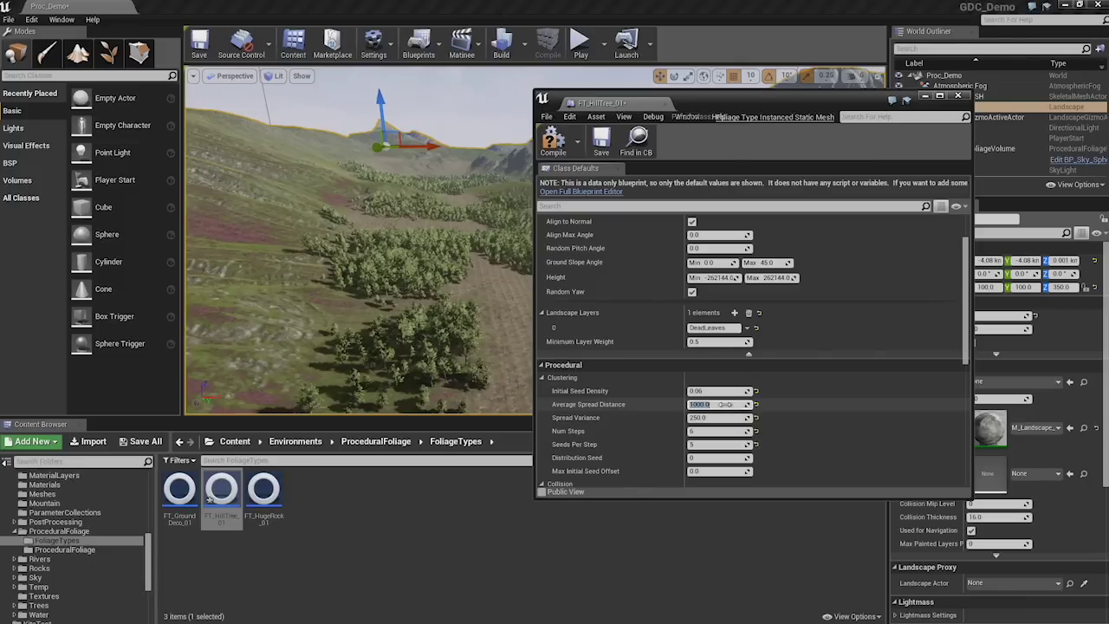
text(1500)
key(Return)
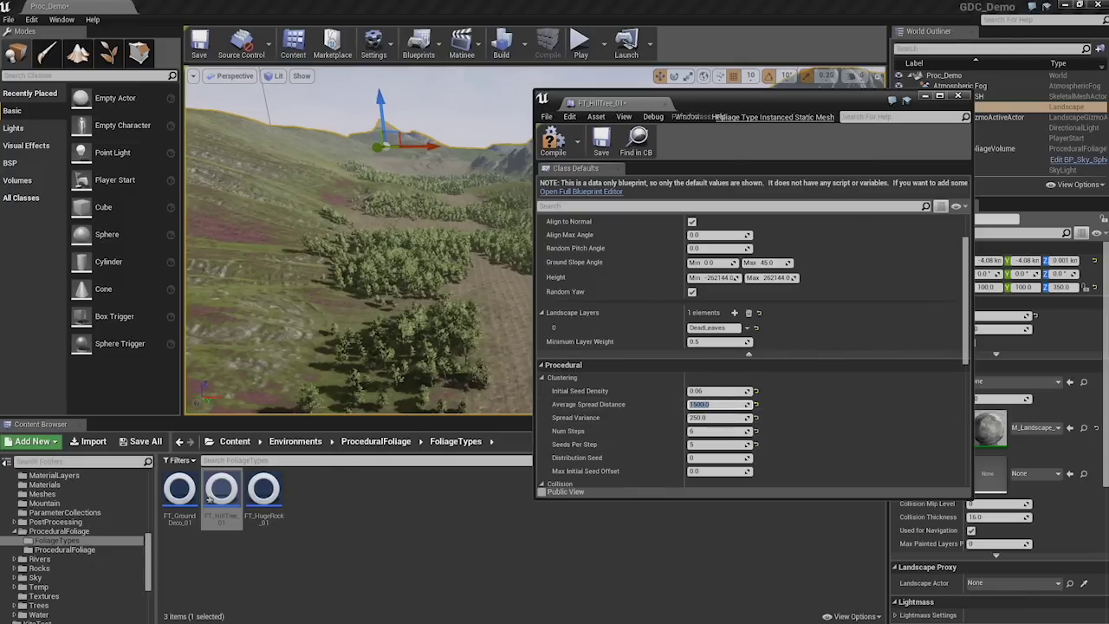
click(737, 391)
text(0)
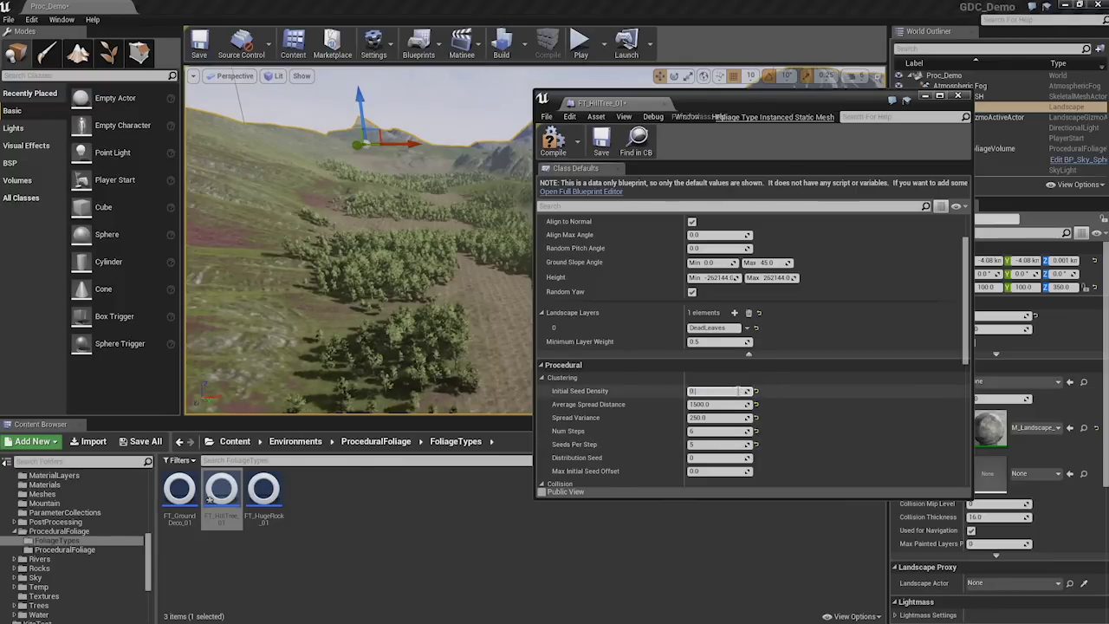
text(.1)
key(Return)
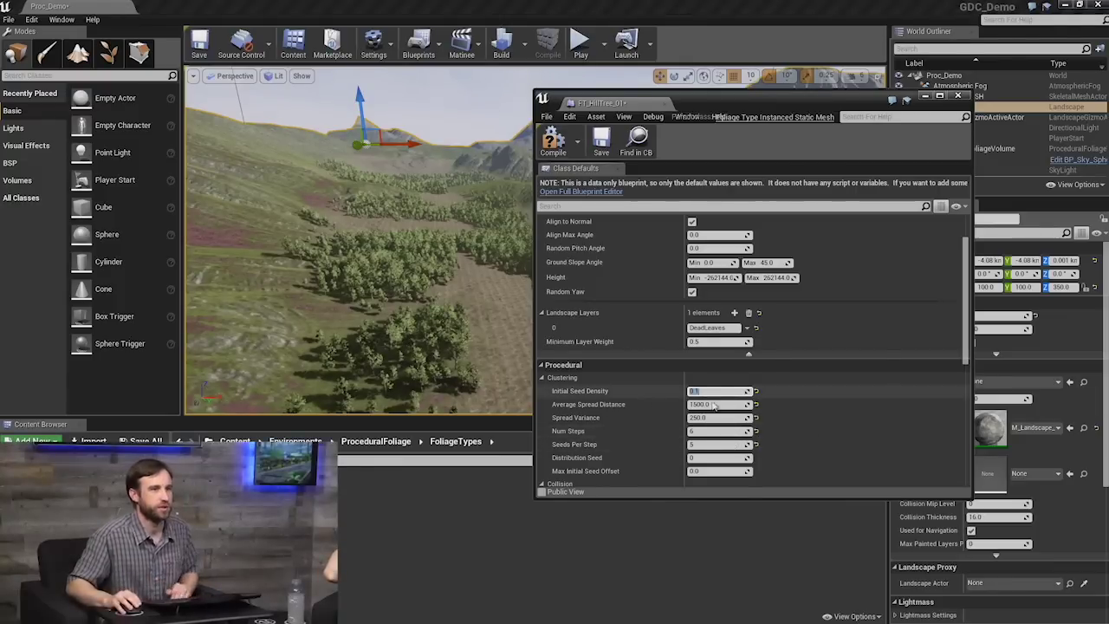
Resimulate the ProceduralFoliageVolume with the new cluster settings.
scroll(1040, 551, down, 2)
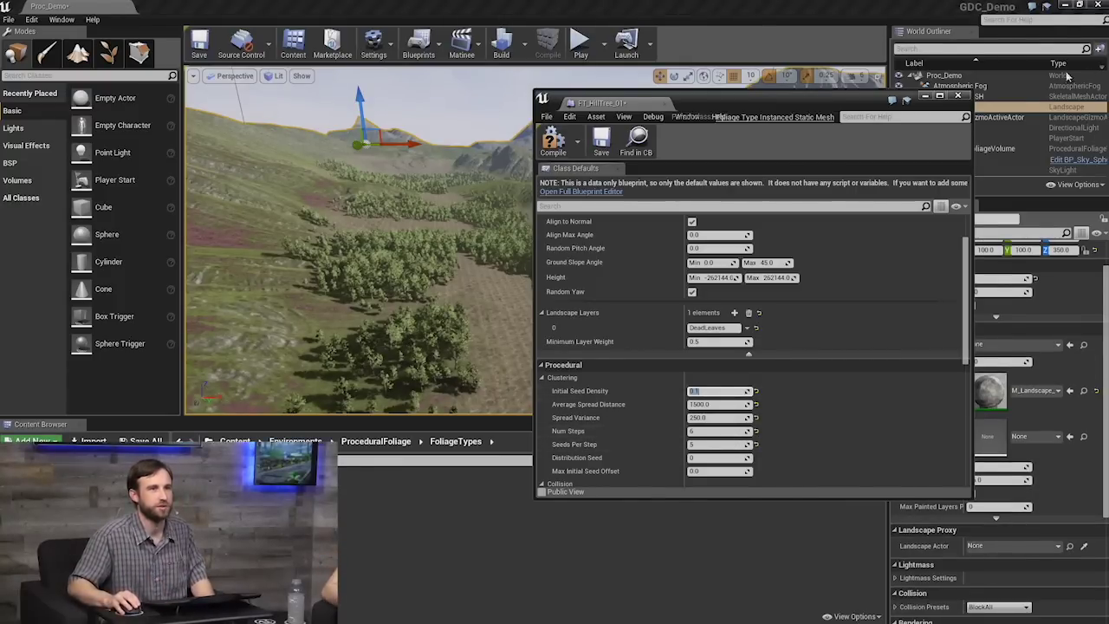
click(1020, 147)
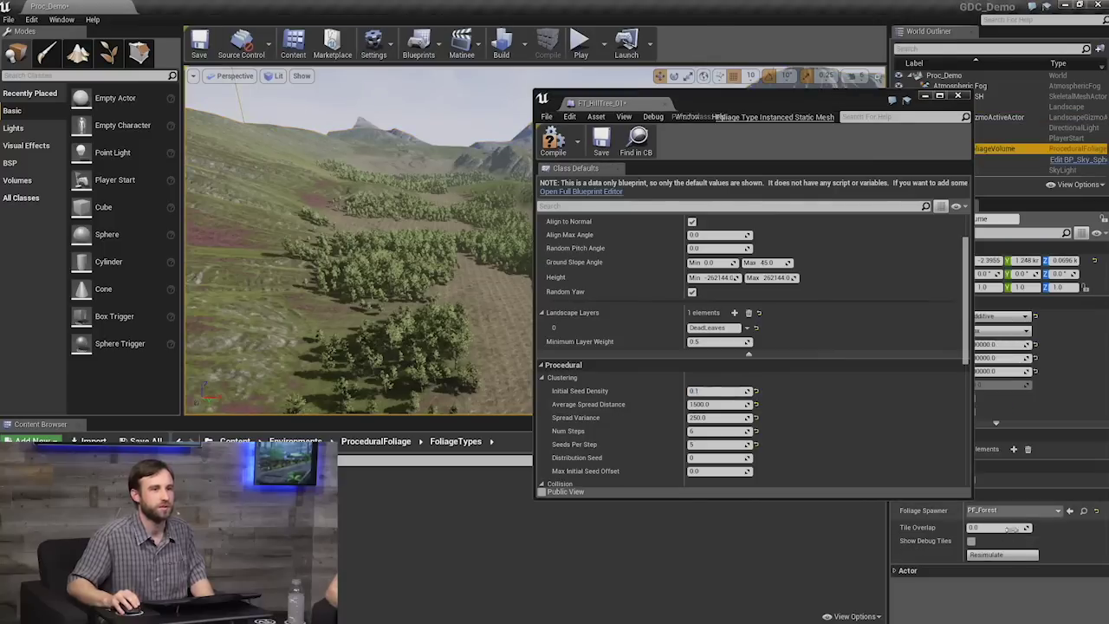
click(1008, 555)
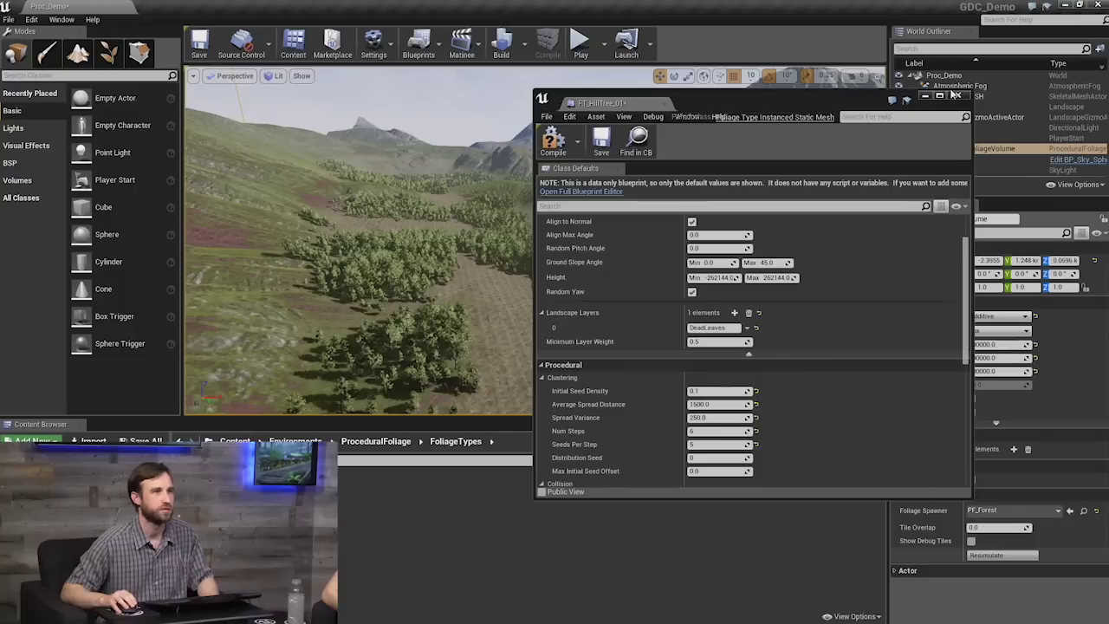
Close FT_HillTree_01's settings and fly over and among the trees down the rocky valley slopes.
click(441, 249)
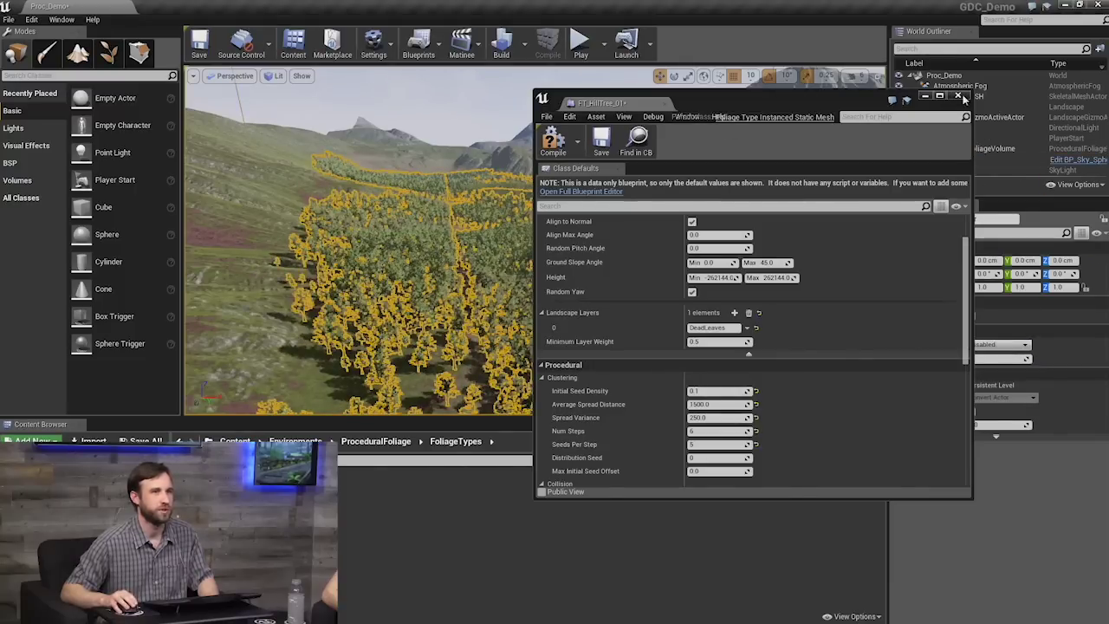
click(957, 96)
drag(538, 278, 530, 119)
drag(514, 193, 514, 192)
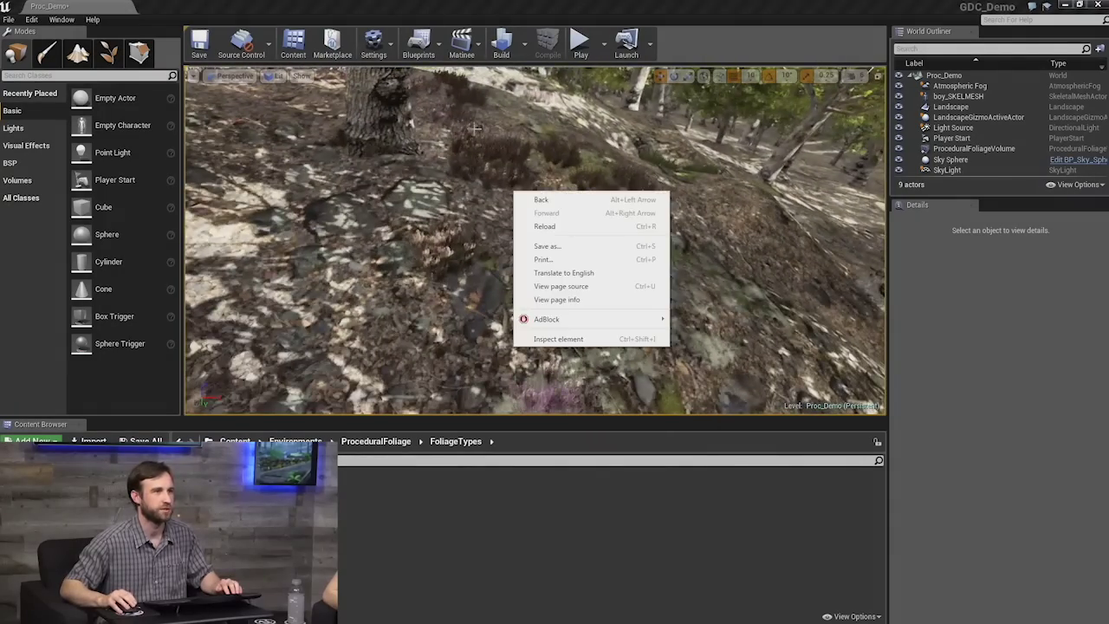
right_drag(474, 128, 475, 143)
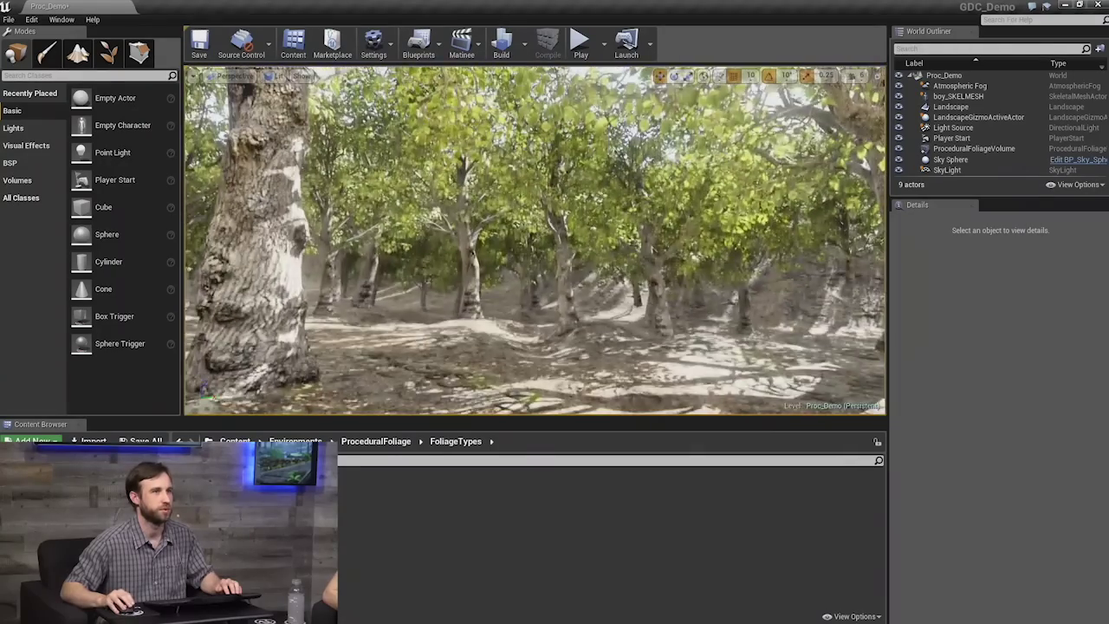
right_drag(534, 240, 514, 210)
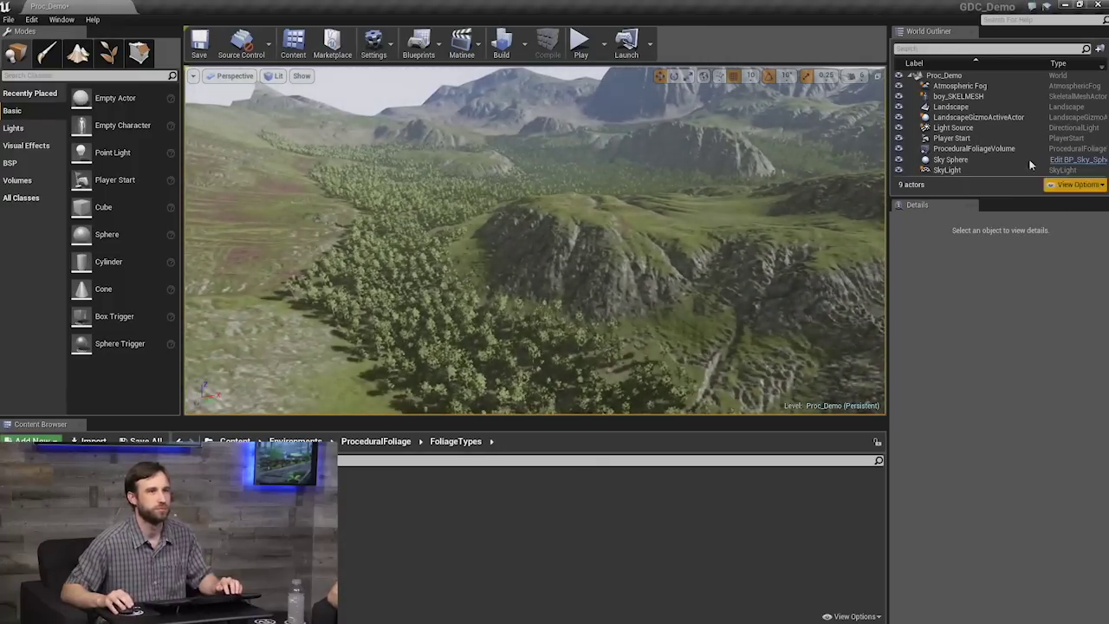
Open the volume's PF_Forest spawner settings.
click(1008, 150)
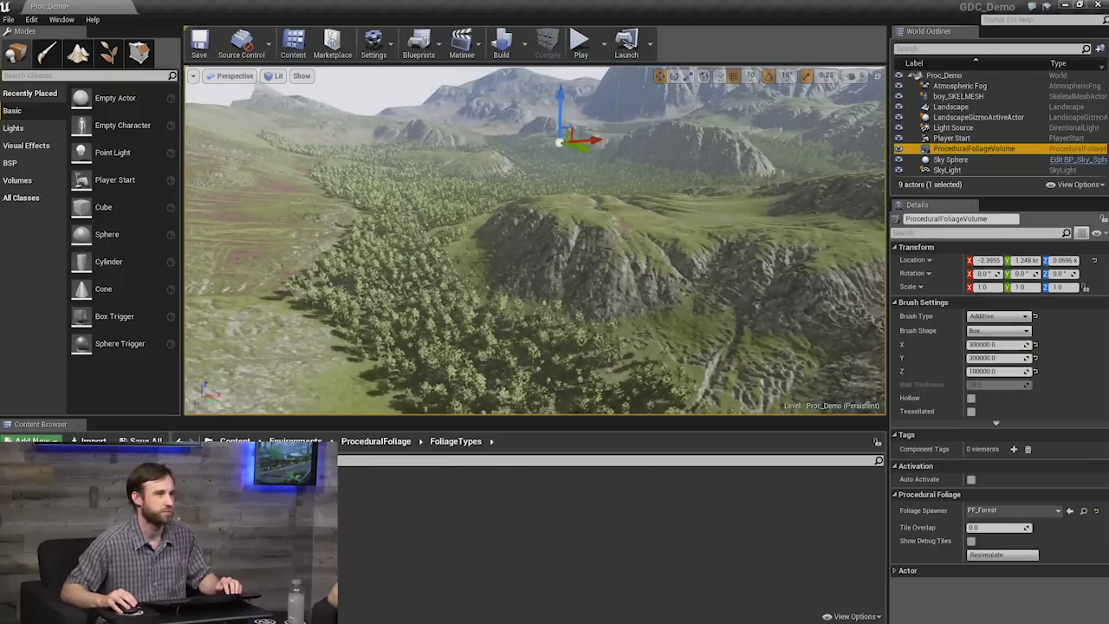
click(64, 550)
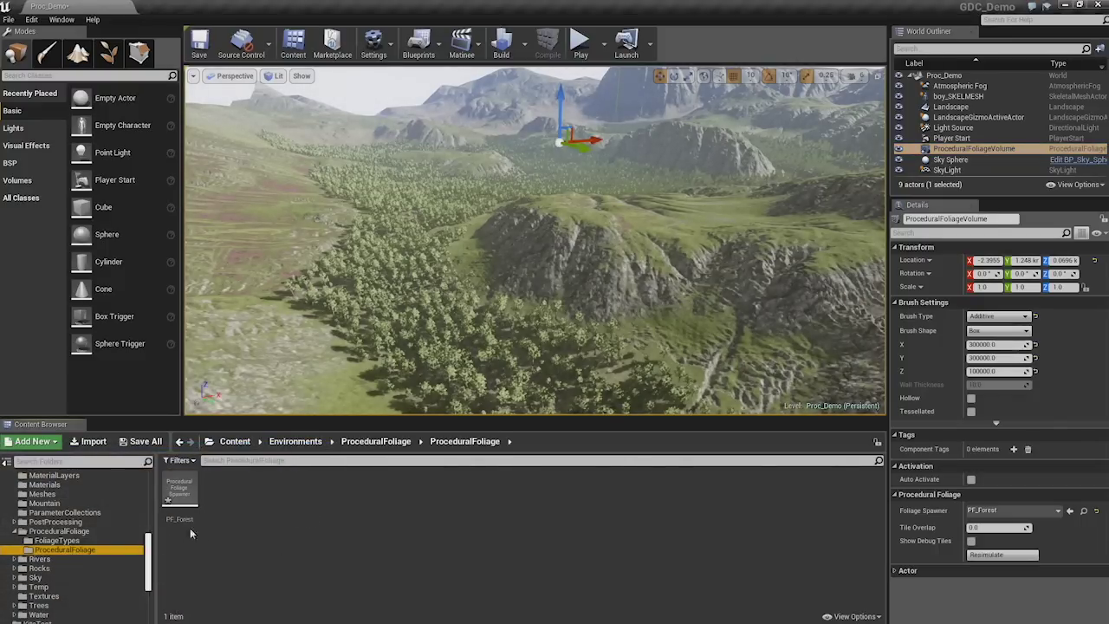
click(182, 498)
double_click(187, 500)
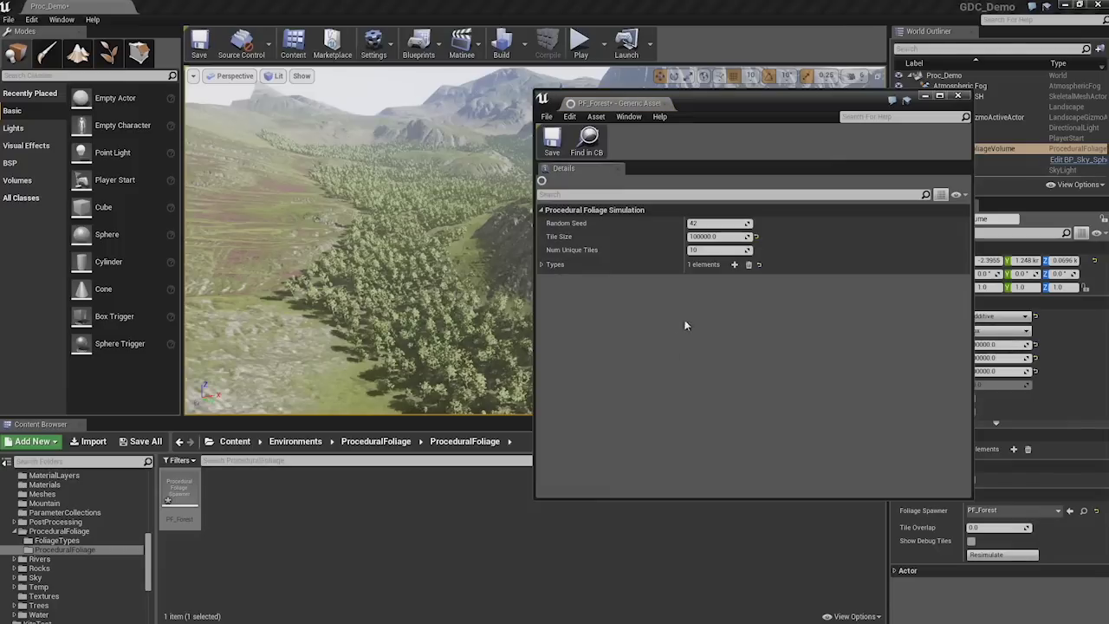
Add a foliage type entry to PF_Forest and assign FT_HugeRock_01 to it.
click(733, 264)
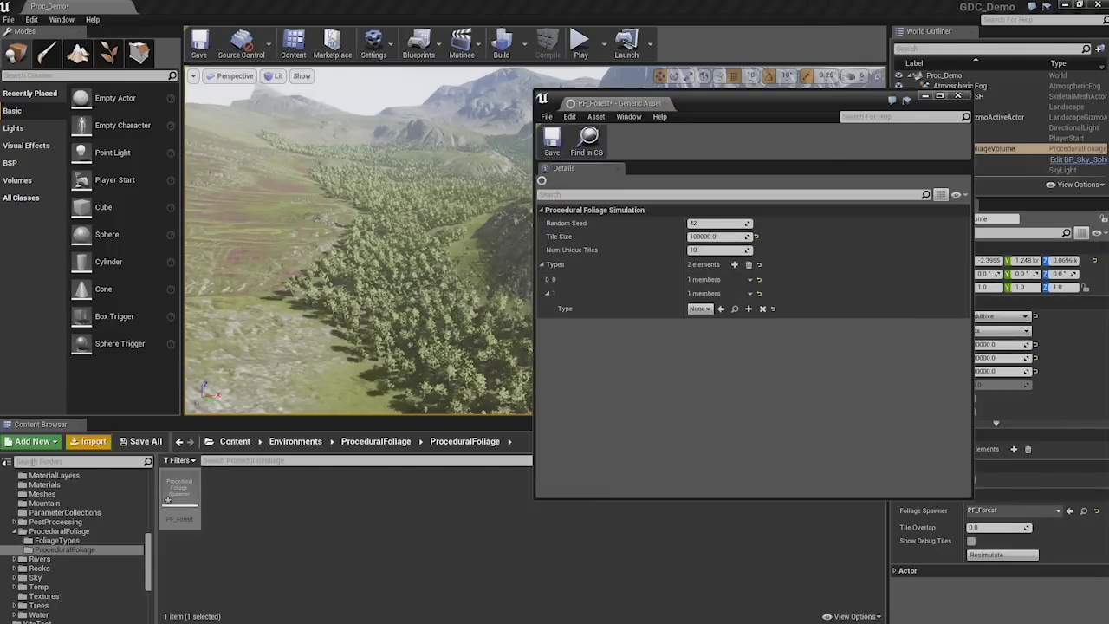
click(56, 540)
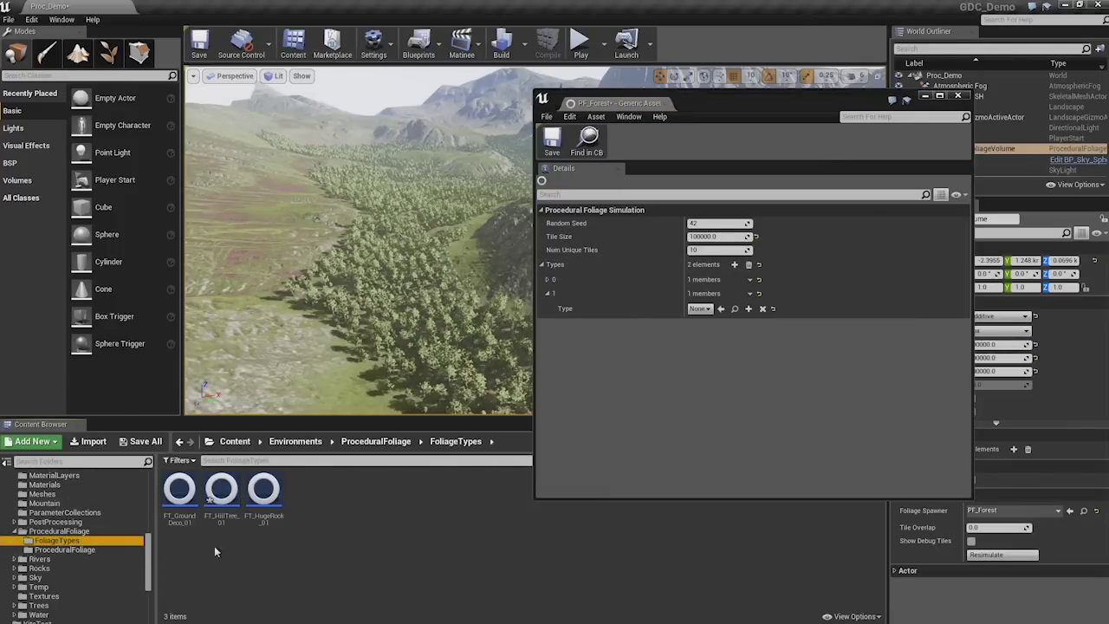
click(260, 490)
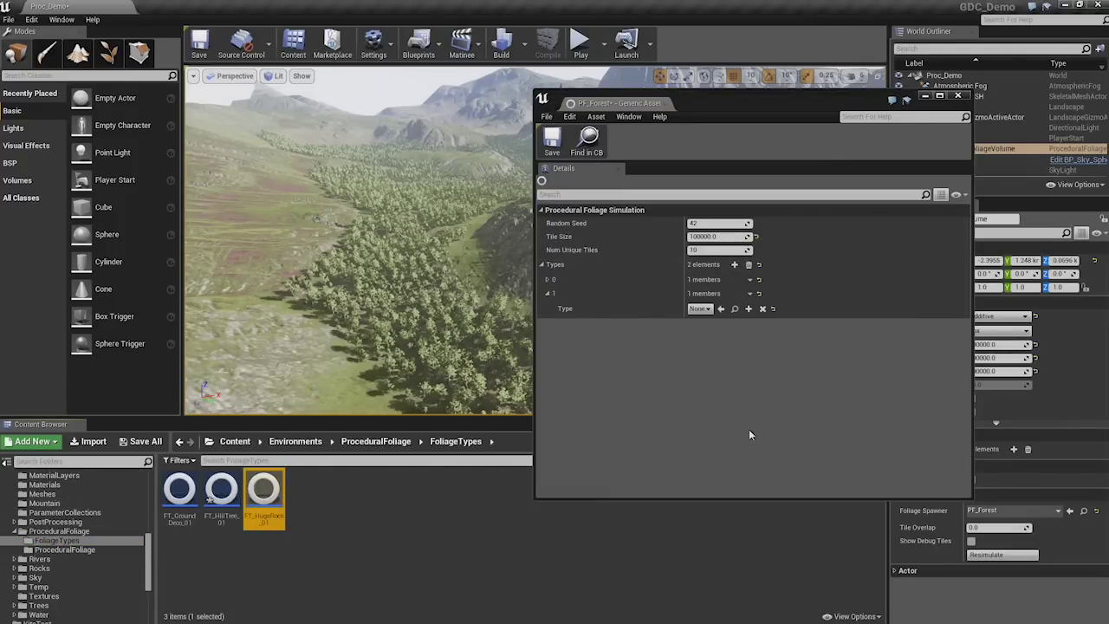
click(720, 309)
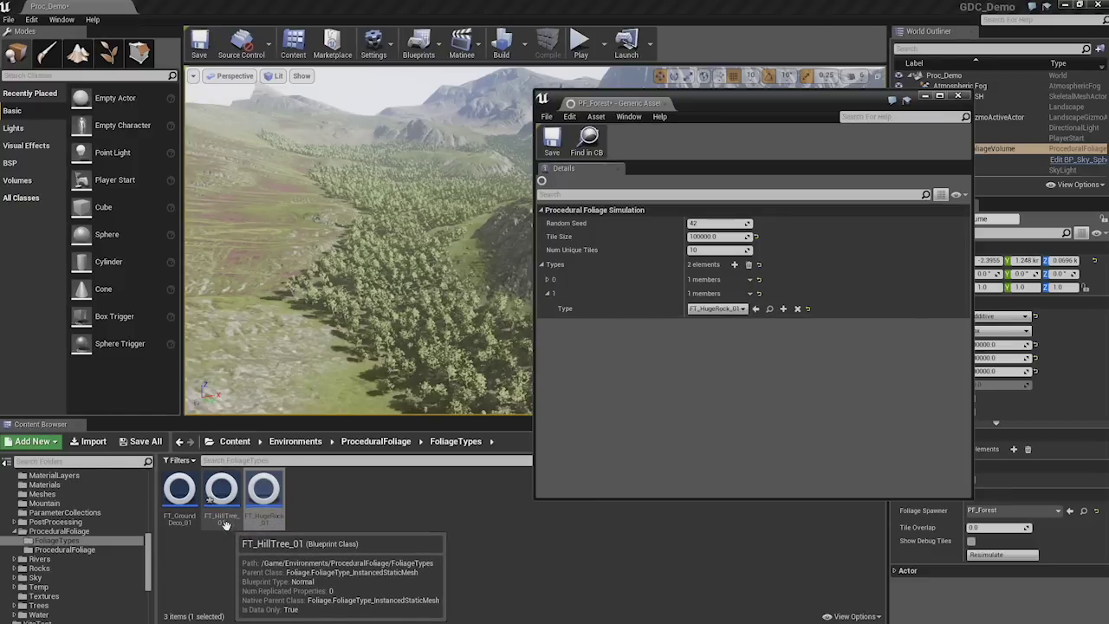
Add a third PF_Forest foliage type entry assigned to FT_GroundDeco_01.
click(181, 491)
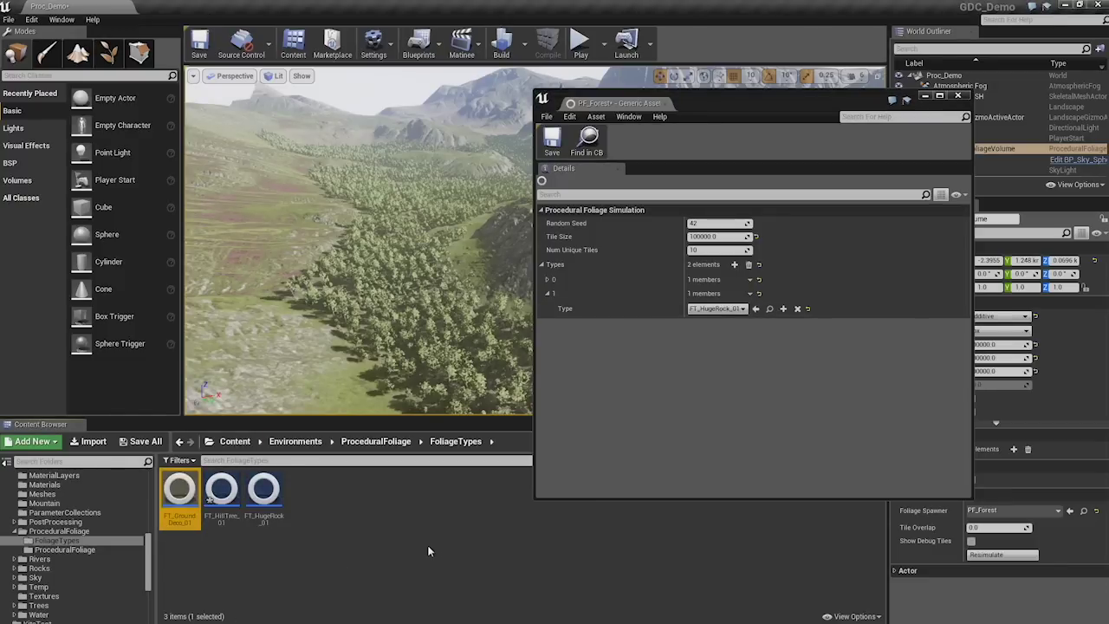
click(283, 582)
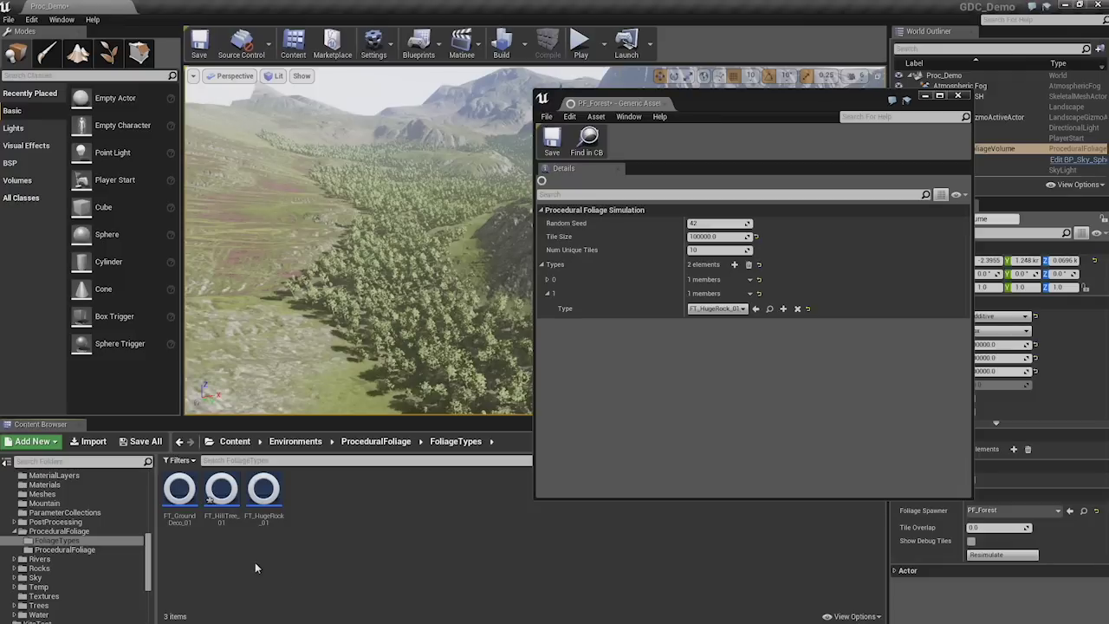
click(221, 491)
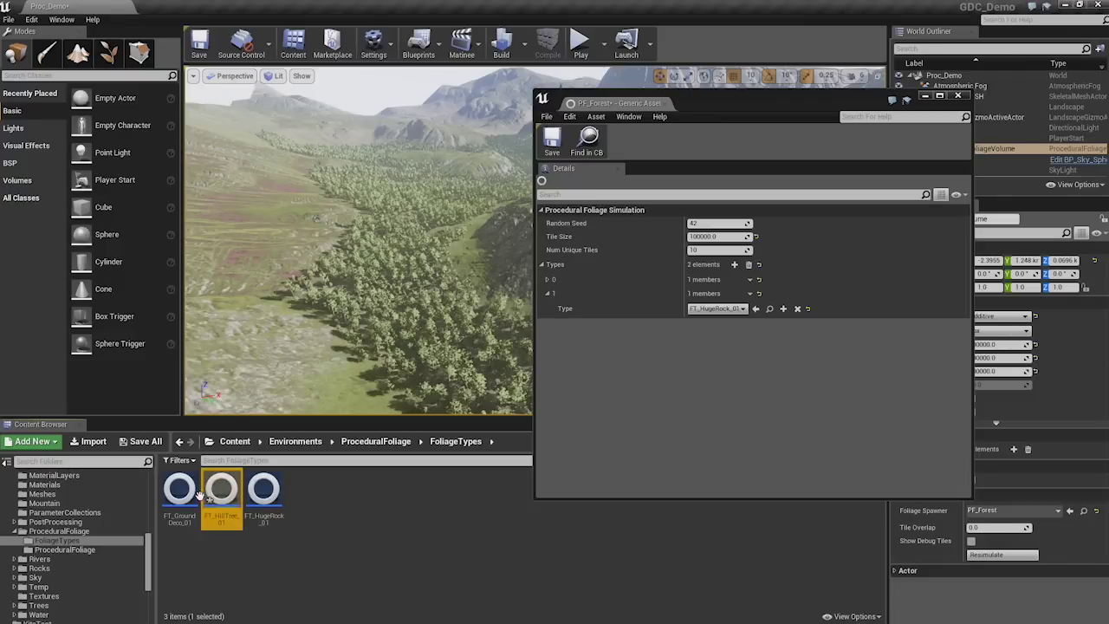
click(180, 491)
click(220, 563)
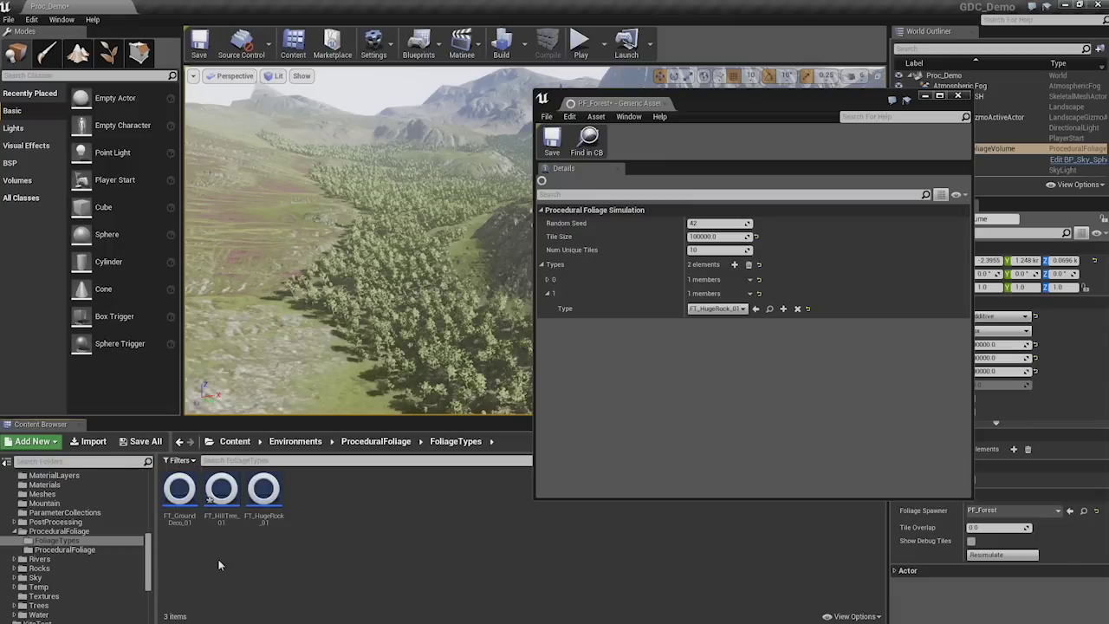
click(179, 490)
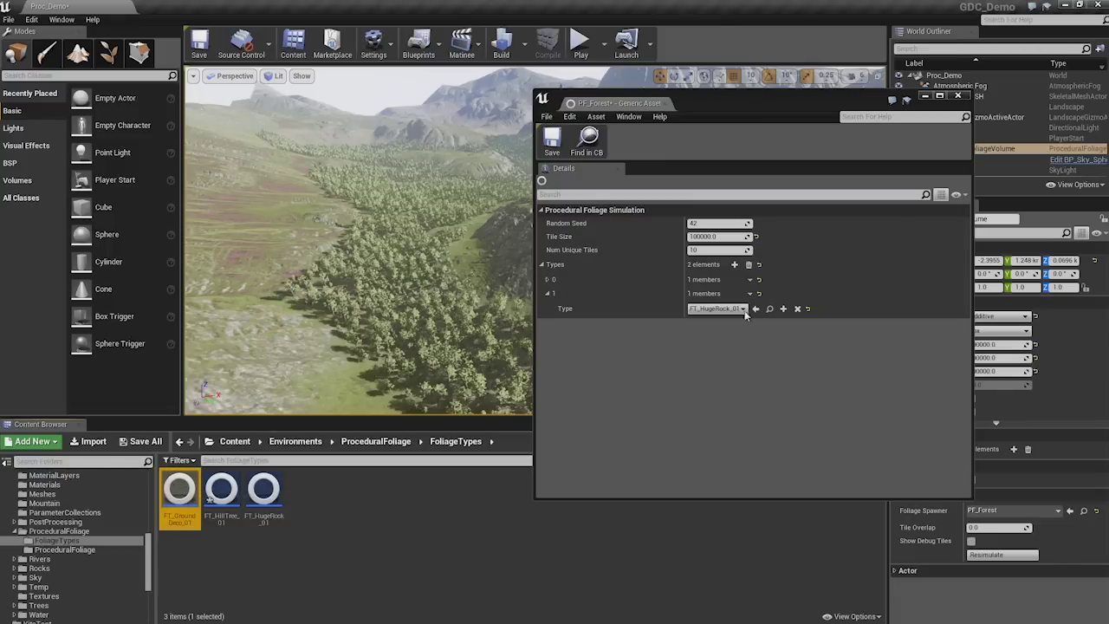
click(734, 264)
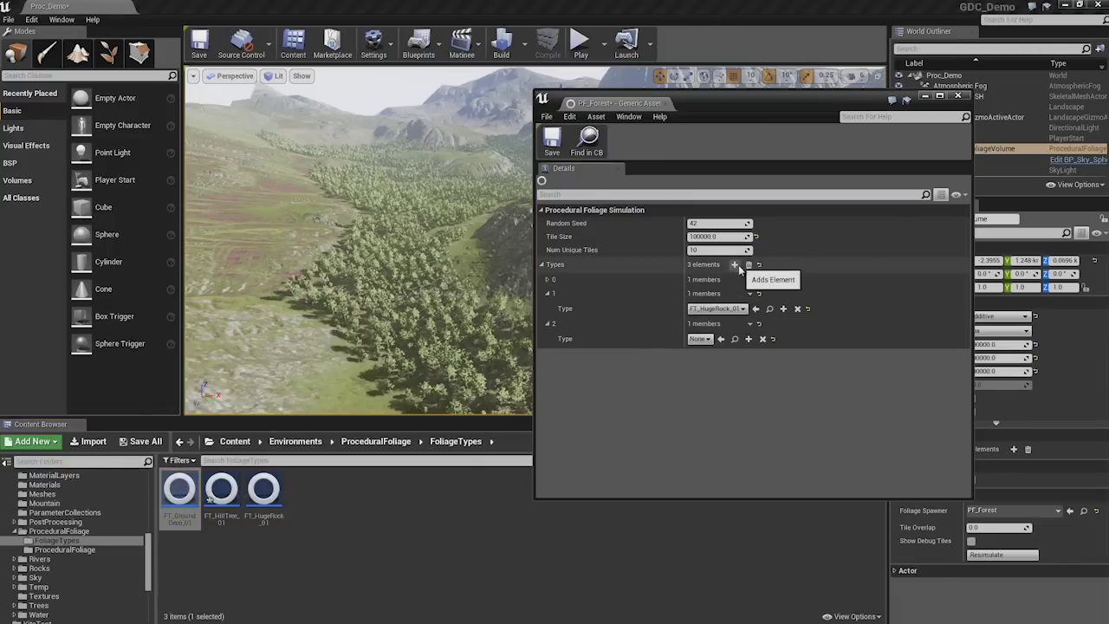
click(720, 338)
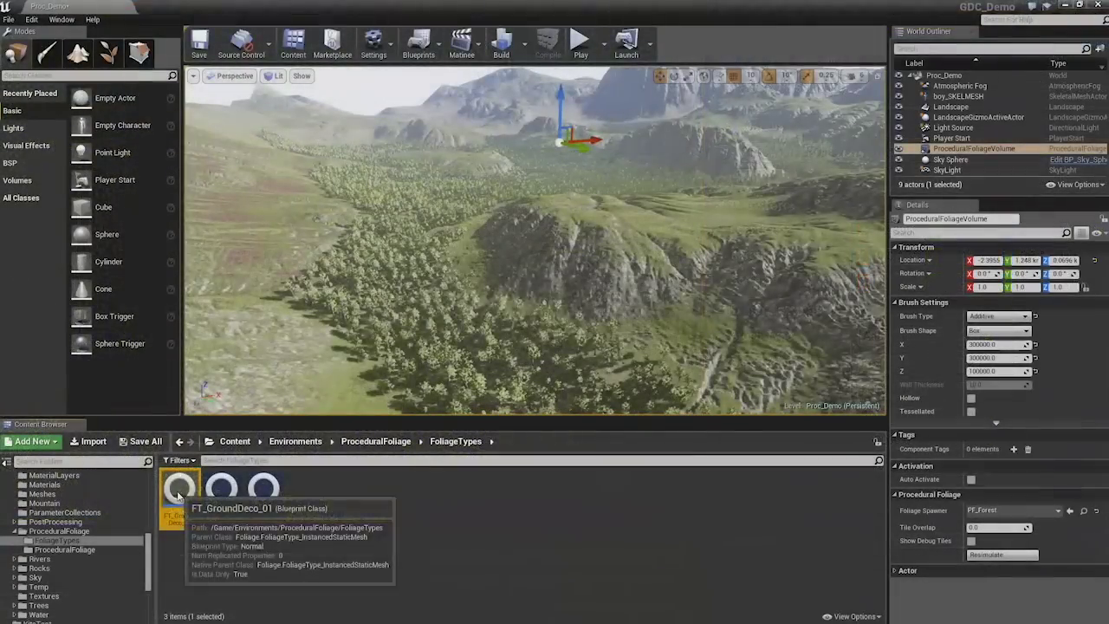
Open FT_GroundDeco_01 and browse to its SM_Vegetation_Debris_002 mesh's Vegetation_Debris_002 folder.
double_click(179, 490)
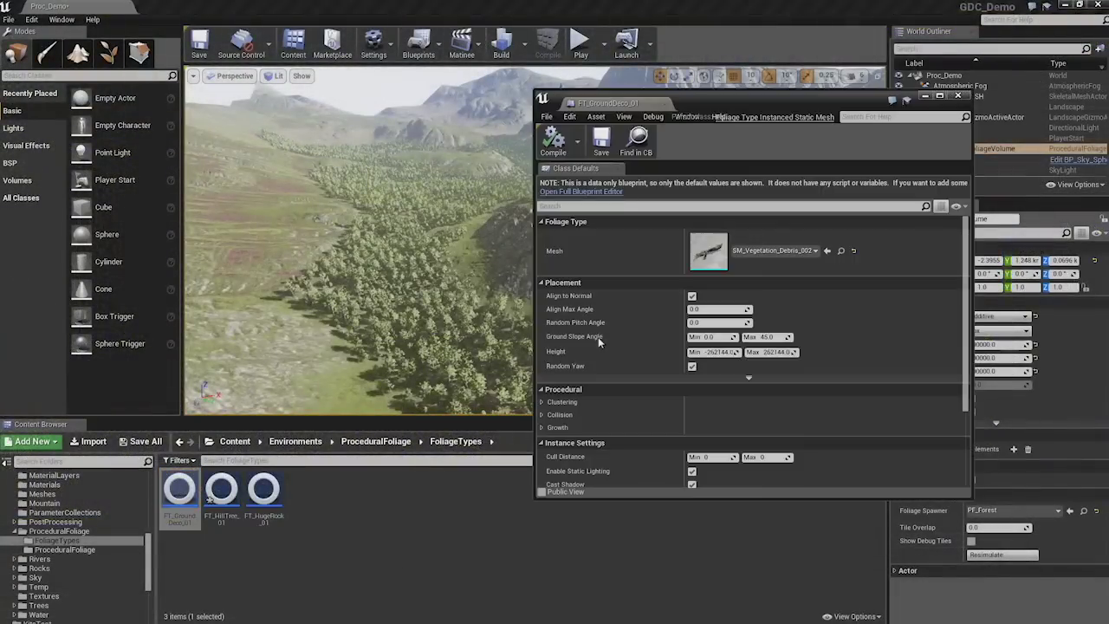
click(840, 250)
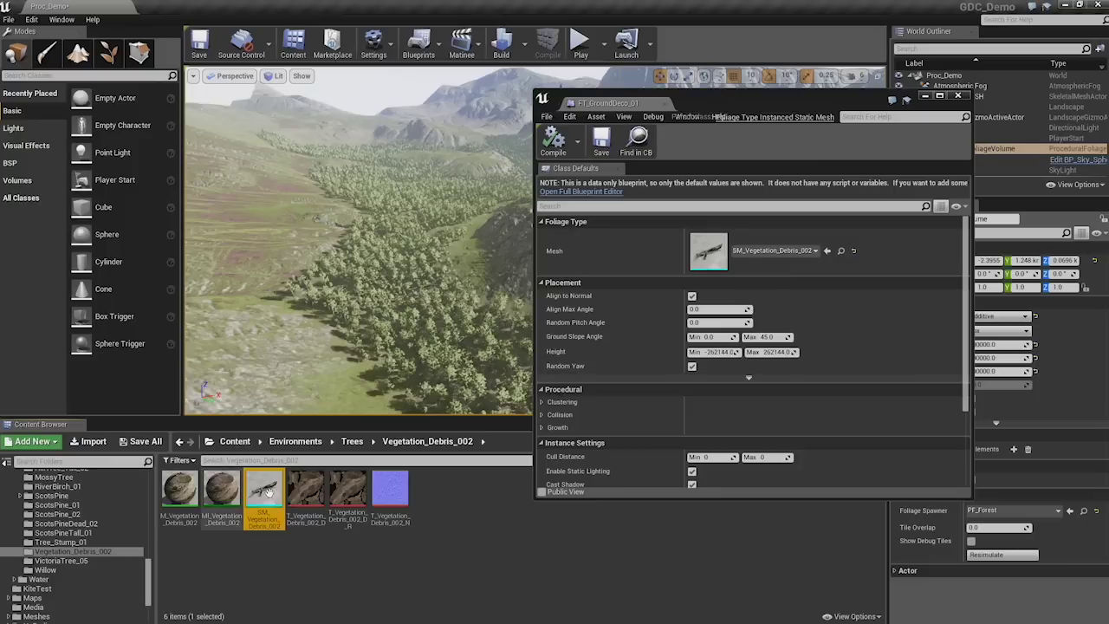
click(292, 506)
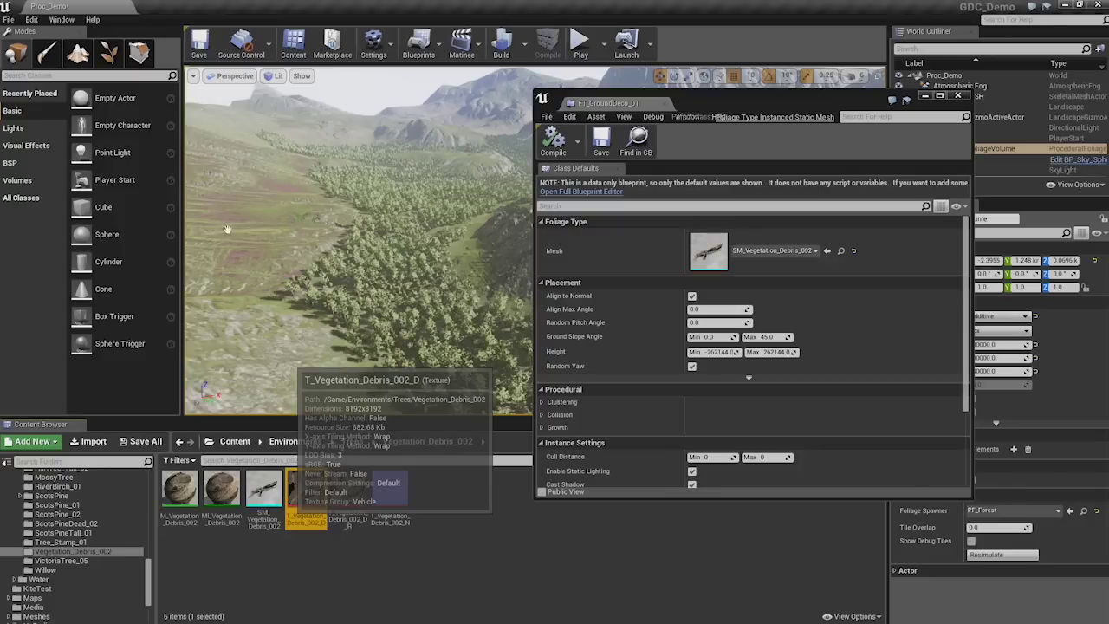
Open SM_Vegetation_Debris_002, hide its collision display, and close the mesh editor.
double_click(305, 494)
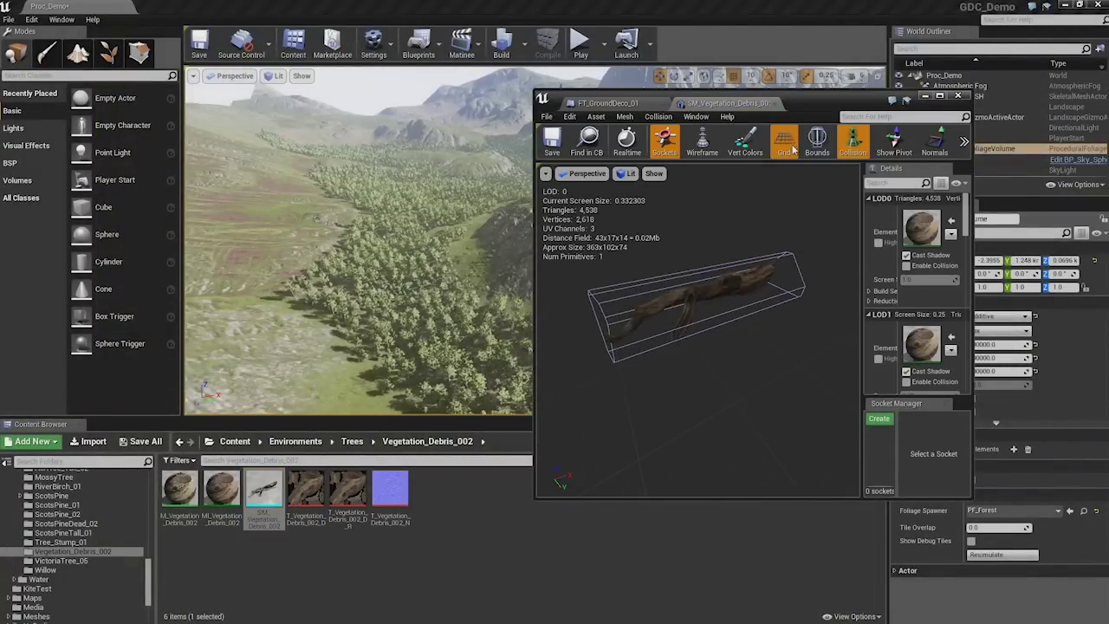
click(853, 141)
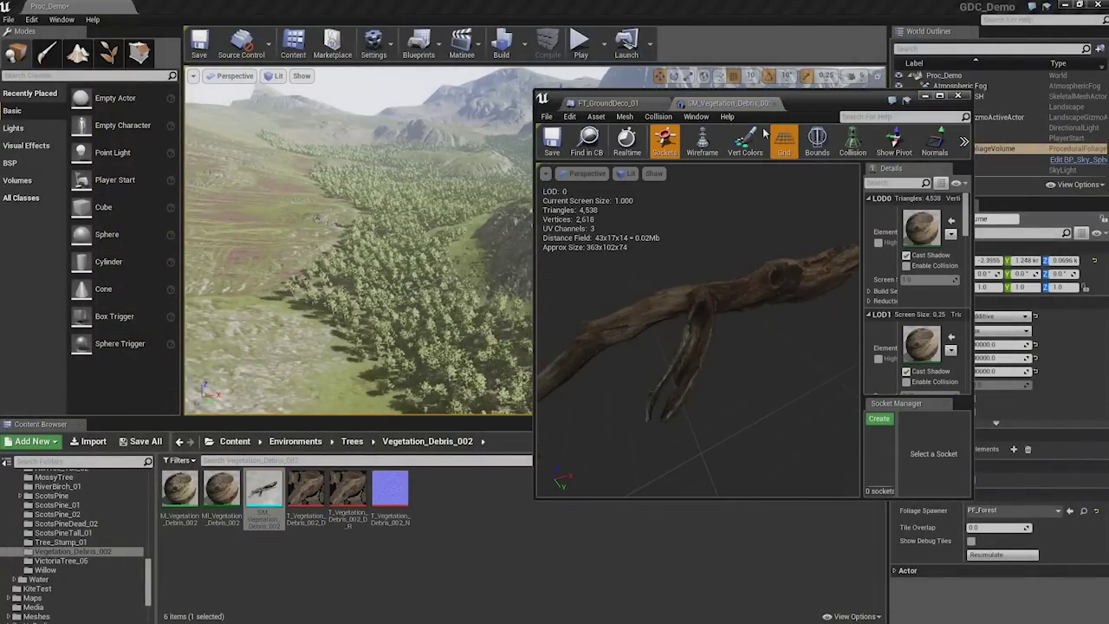
click(777, 103)
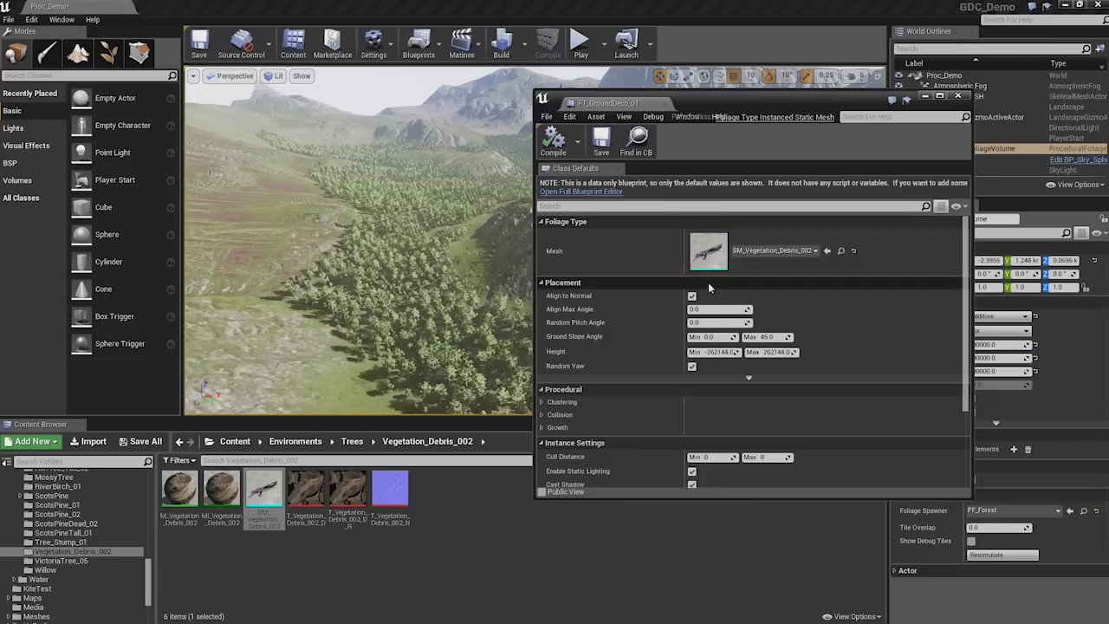
Verify FT_GroundDeco_01 uses the DeadLeaves landscape layer at 0.5 minimum weight, then close it.
scroll(705, 364, down, 3)
scroll(703, 383, down, 1)
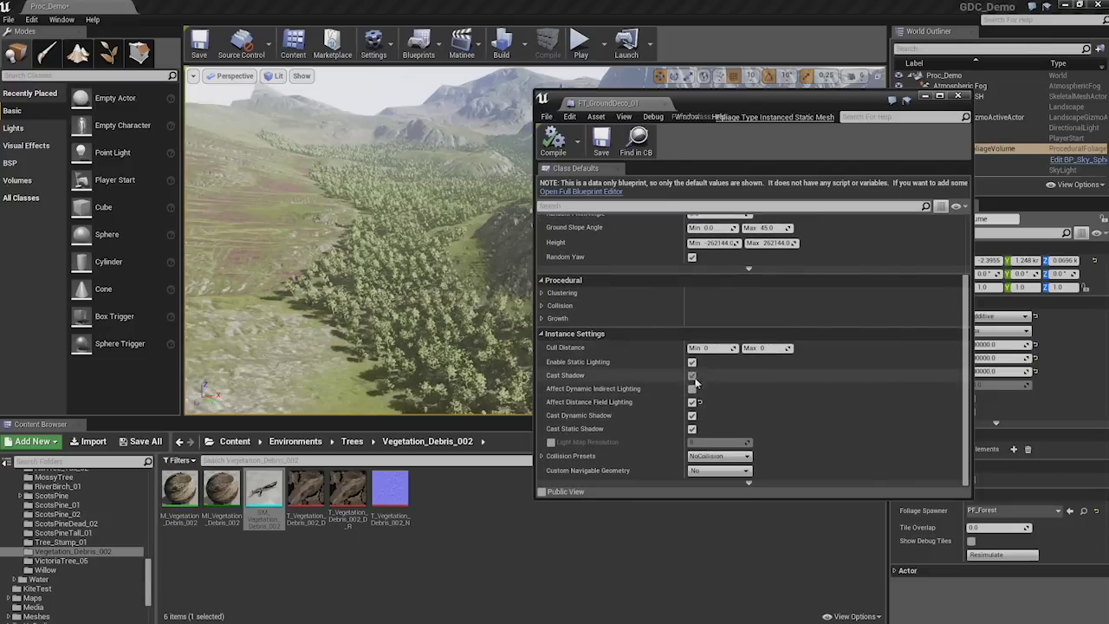
click(547, 319)
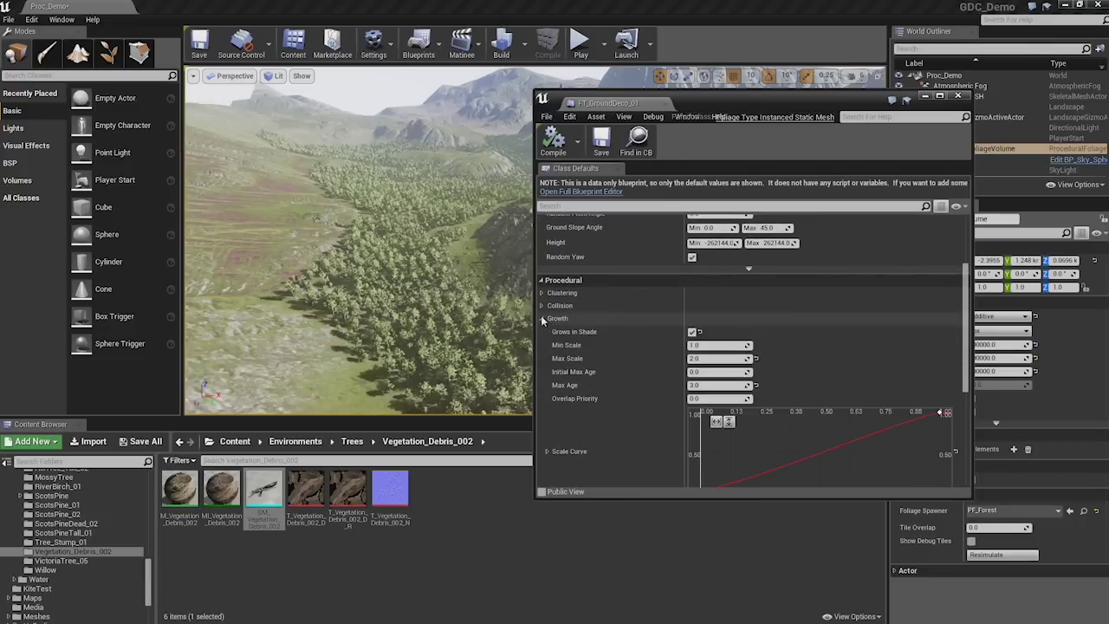
scroll(664, 295, up, 3)
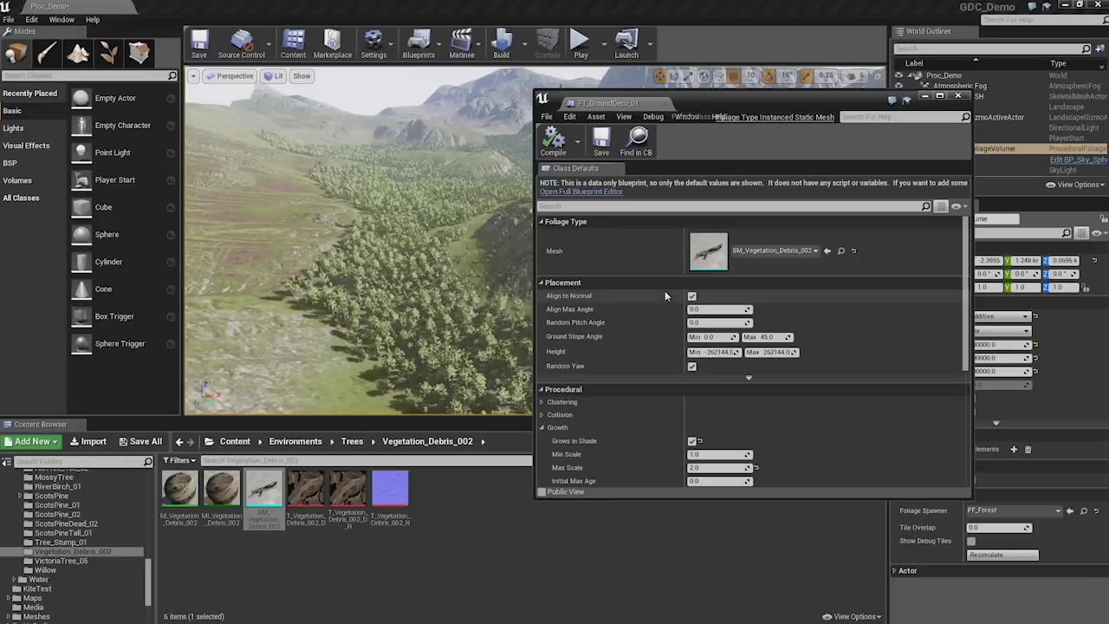
click(731, 378)
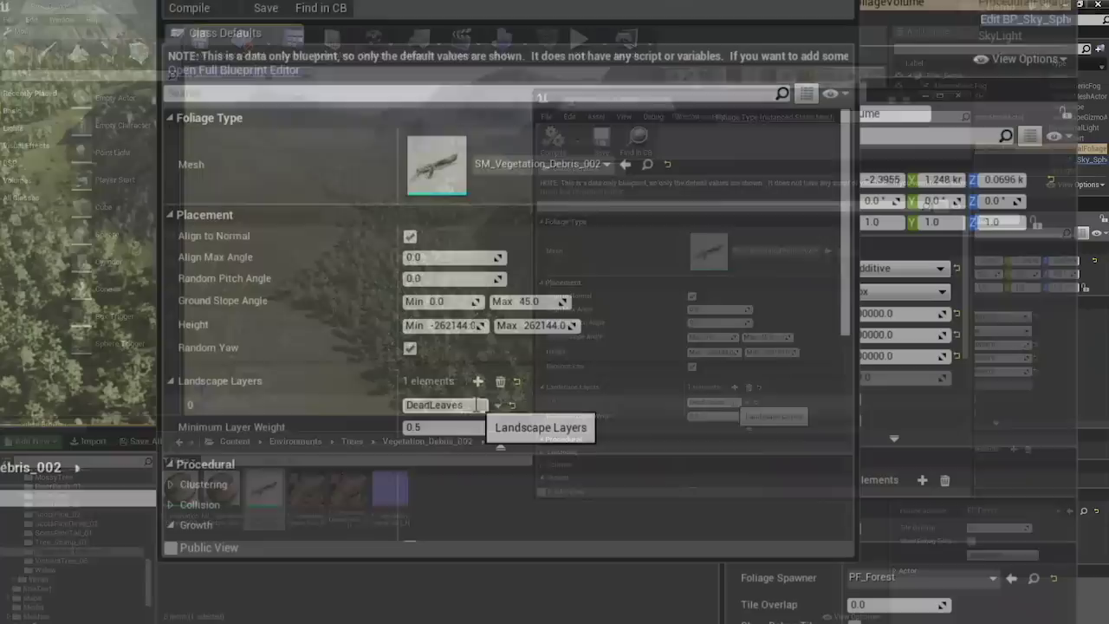
click(705, 402)
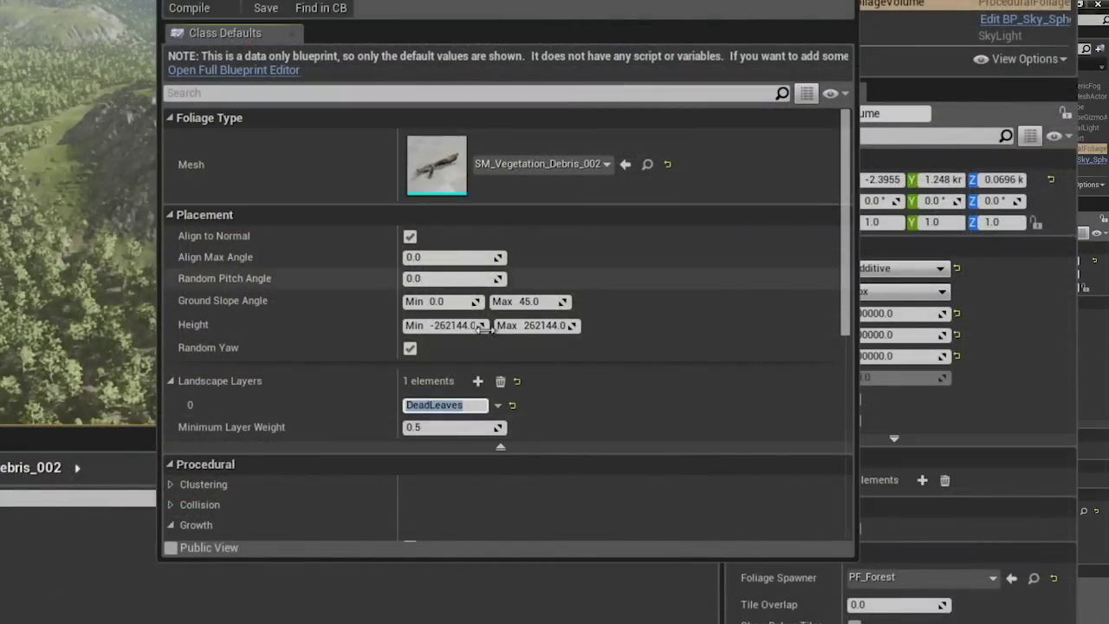
click(462, 410)
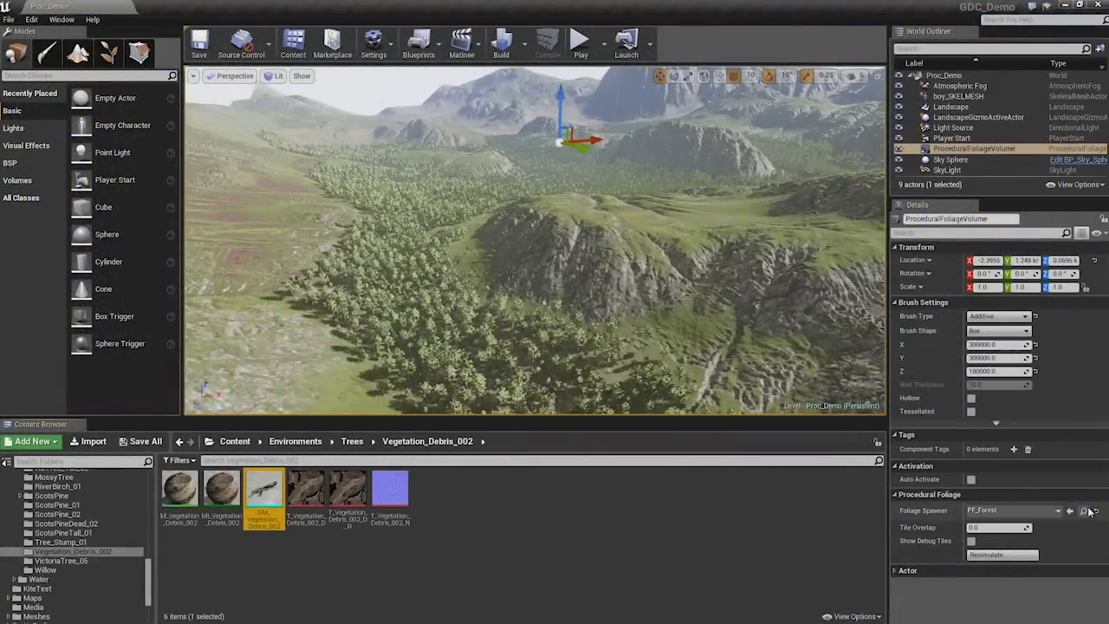
Open the PF_Forest spawner and the FT_HillTree_01 foliage type from FoliageTypes.
click(1088, 511)
double_click(178, 489)
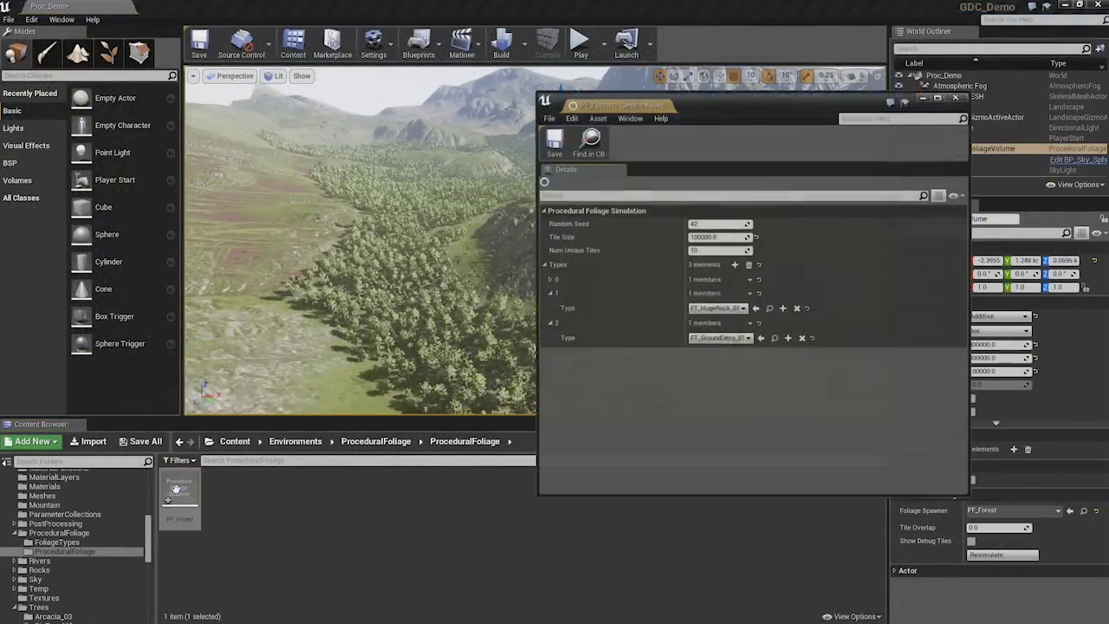
click(77, 542)
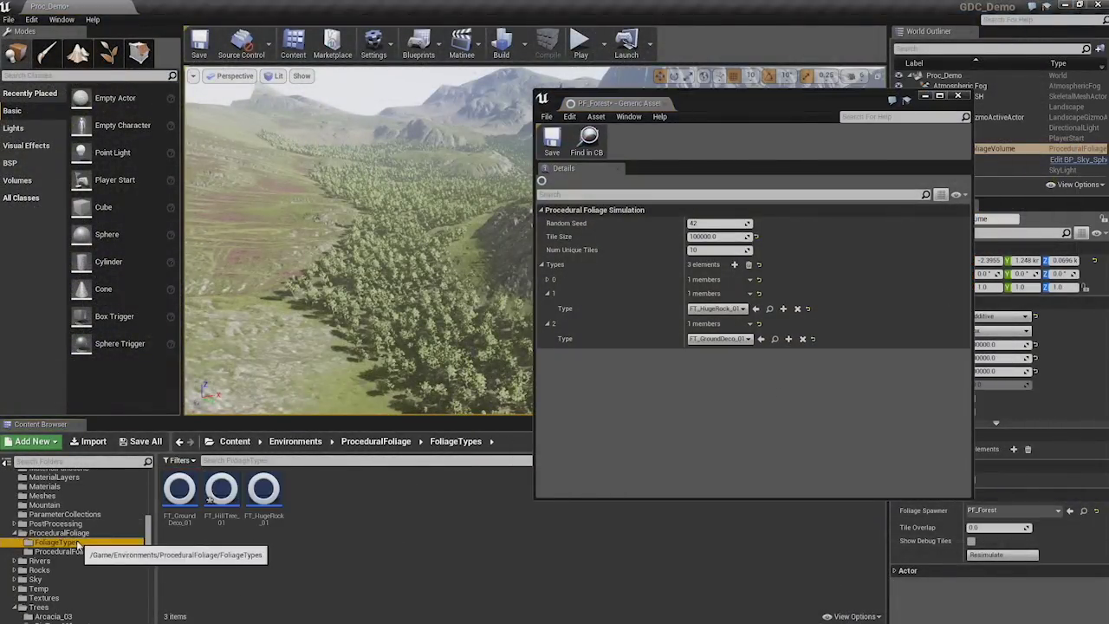
double_click(222, 489)
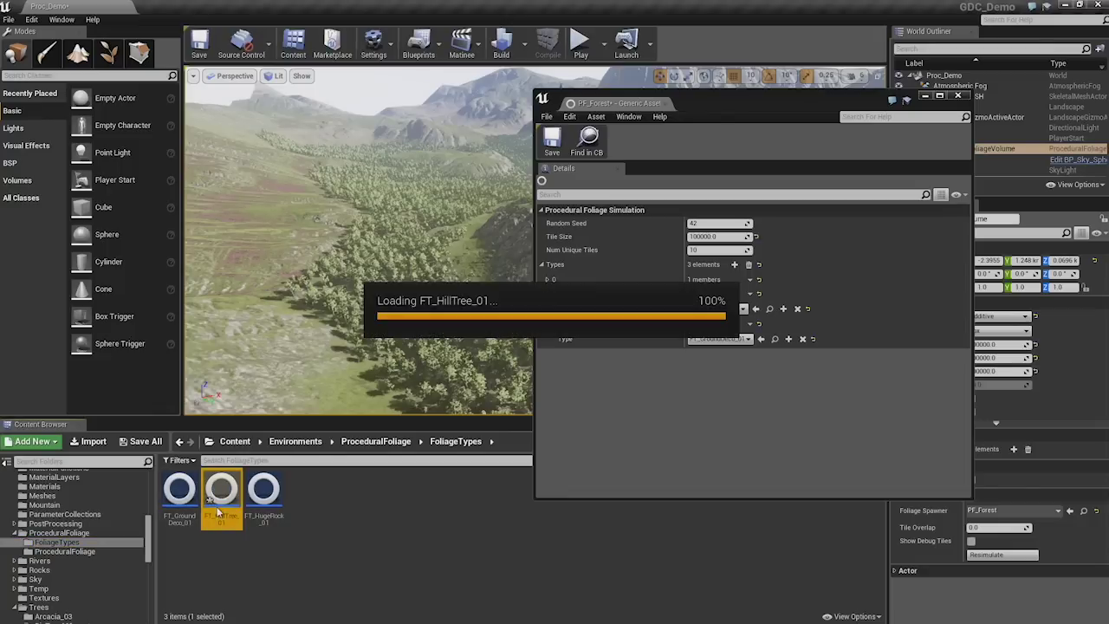
Review FT_HillTree_01's Clustering settings, compile it, and close both asset editors.
scroll(693, 438, down, 2)
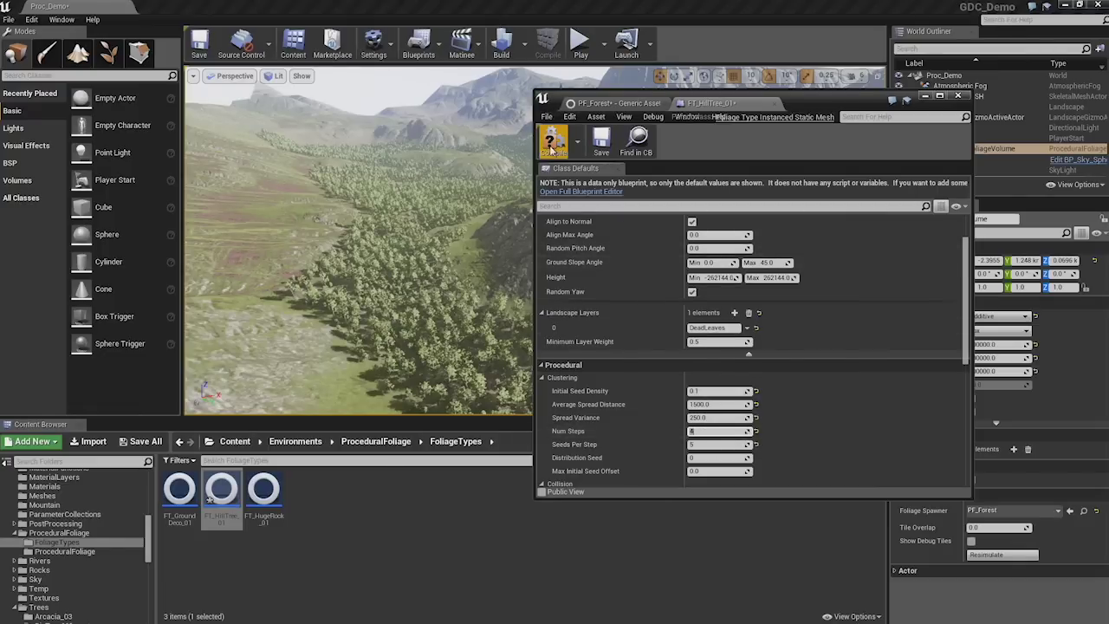
click(551, 147)
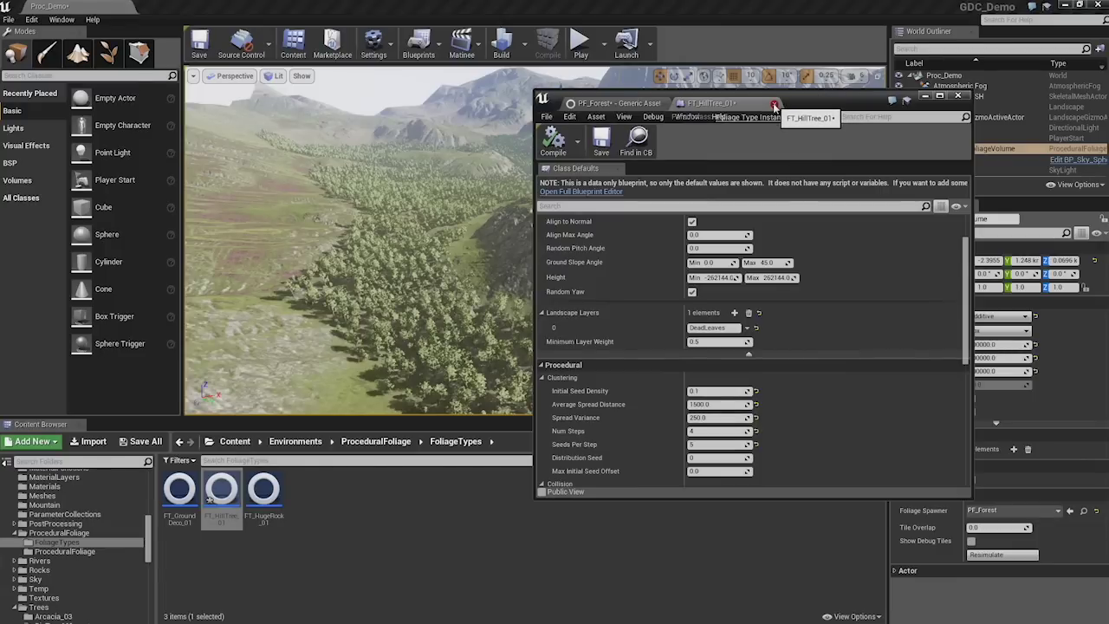
click(775, 104)
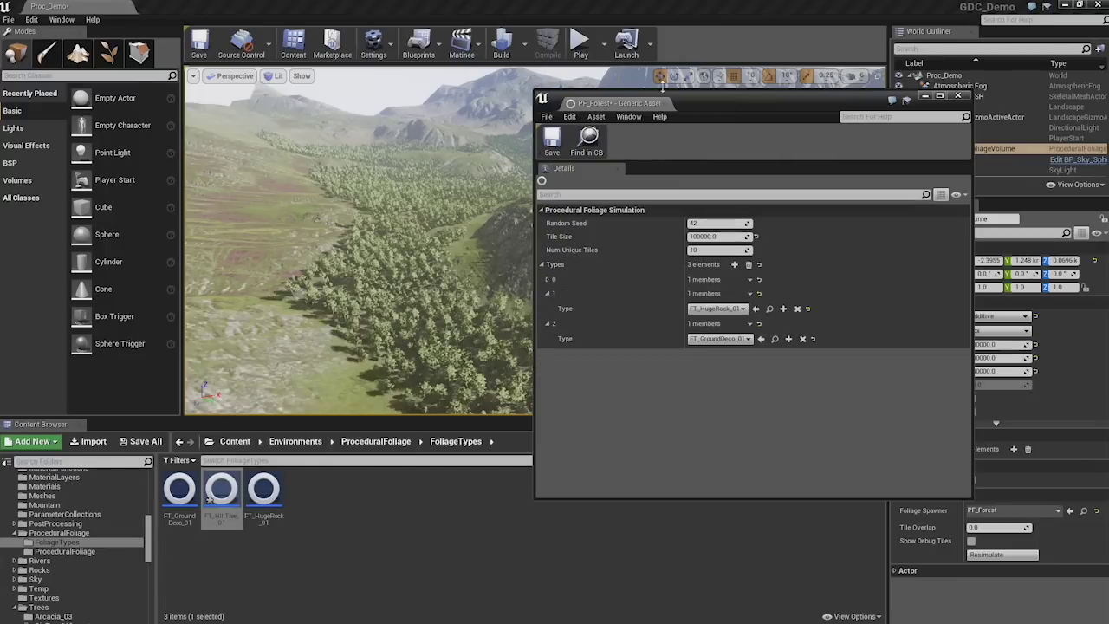
click(665, 103)
click(542, 234)
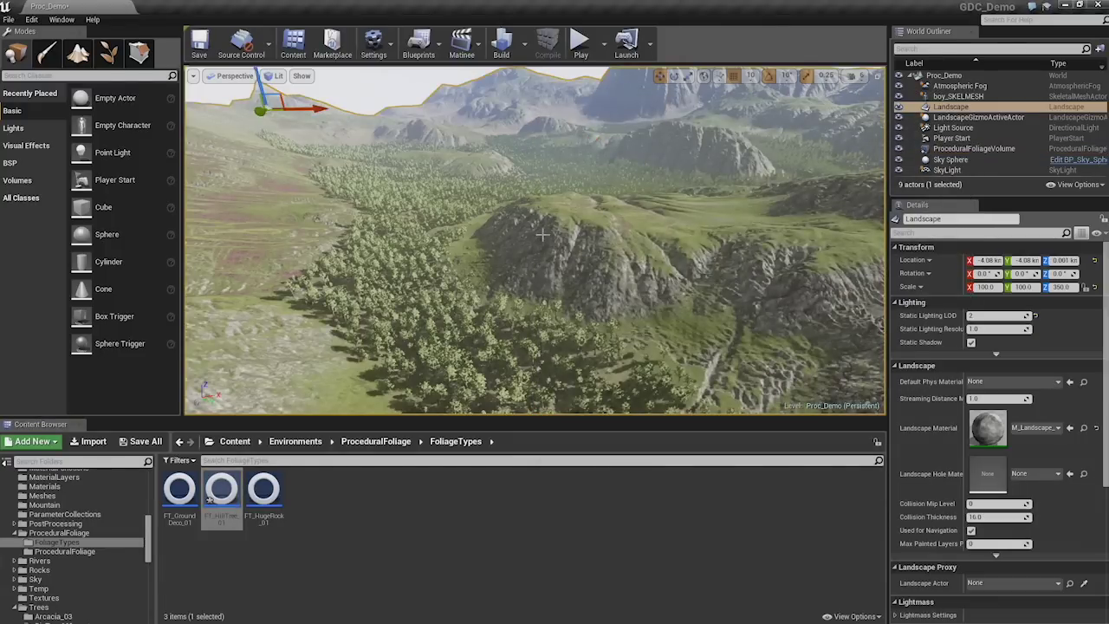
Resimulate the ProceduralFoliageVolume and fly the camera through the newly spawned trees.
click(1031, 148)
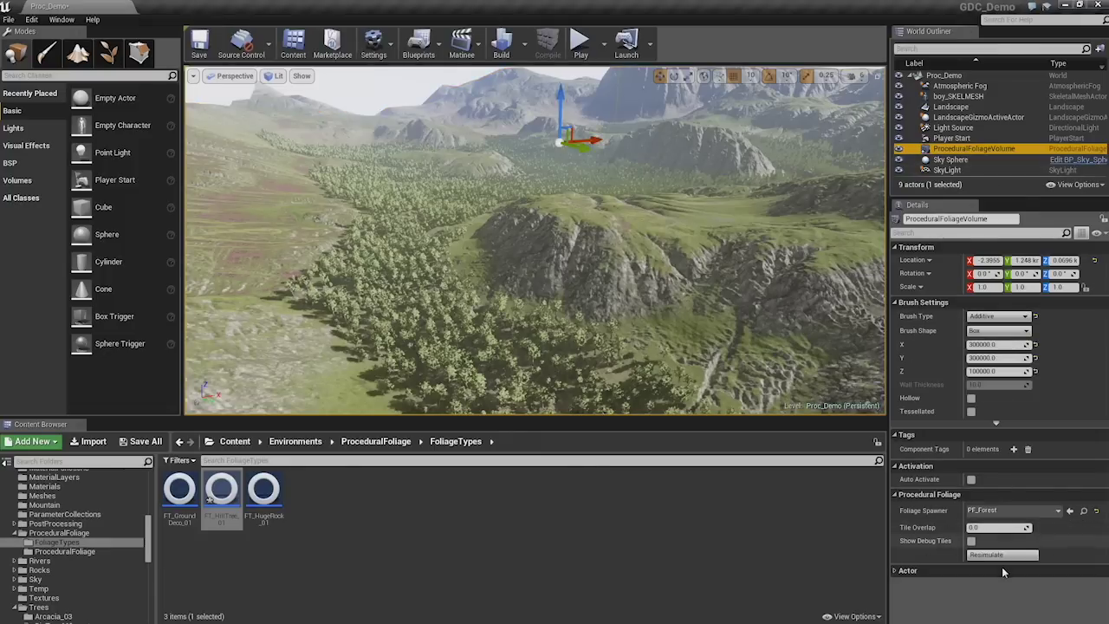
click(1002, 554)
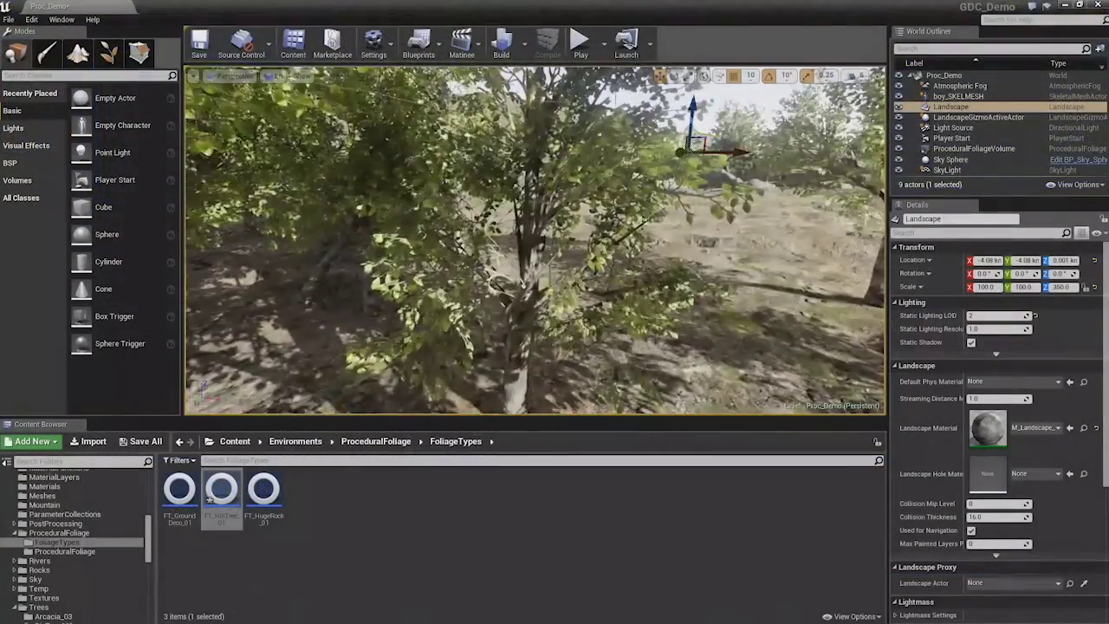
right_drag(534, 240, 494, 248)
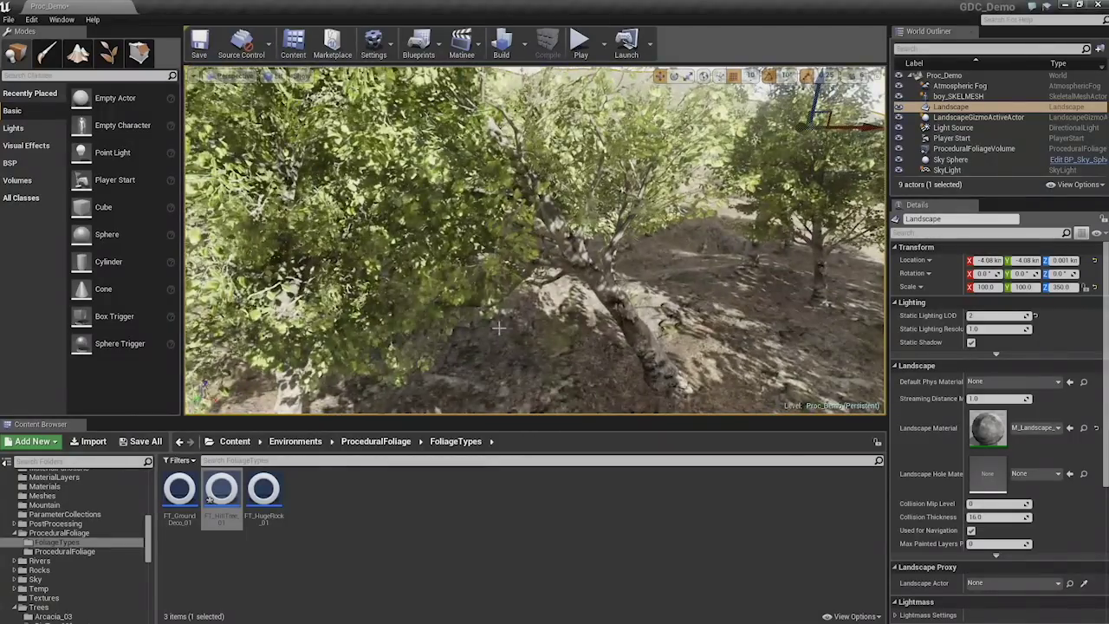
Set FT_HillTree_01's Align Max Angle to 3.0, save and close it, then select ProceduralFoliageVolume.
click(233, 558)
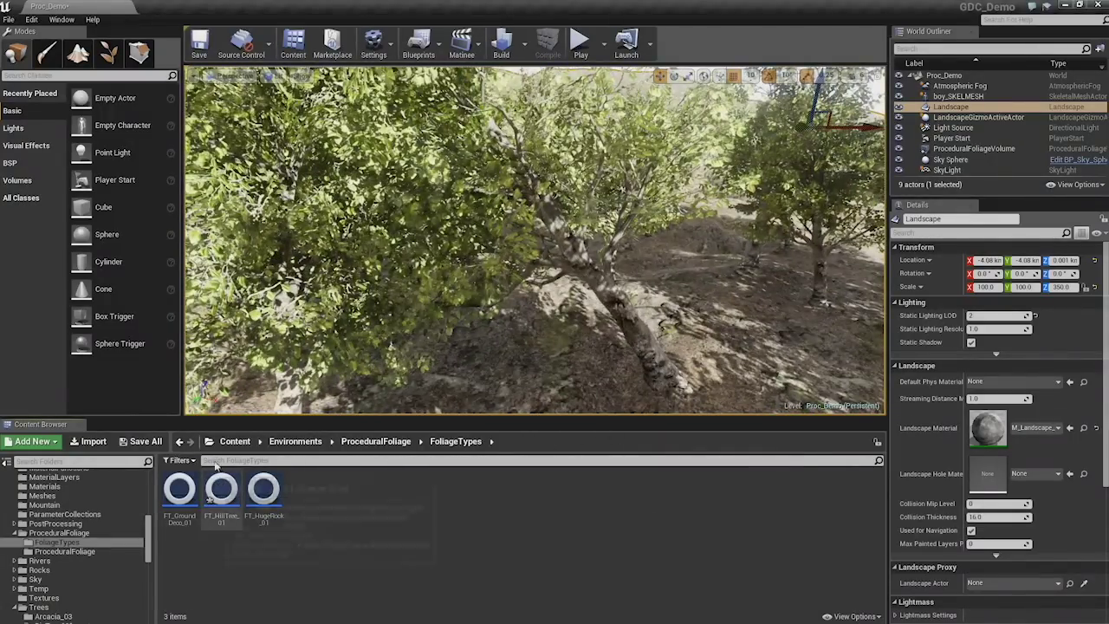
double_click(219, 494)
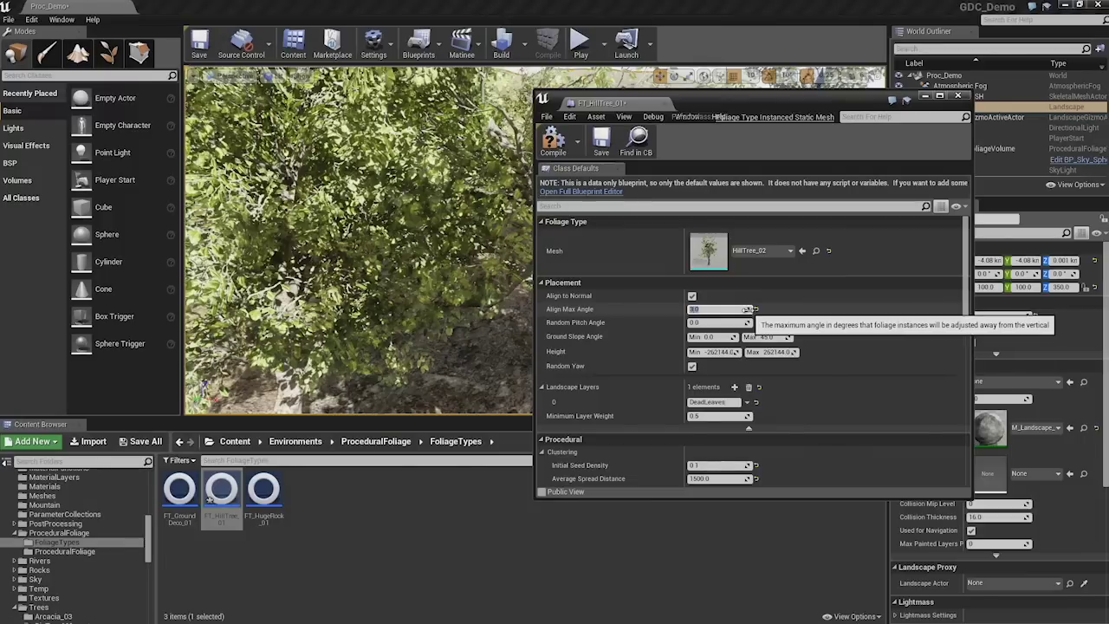
drag(736, 309, 780, 309)
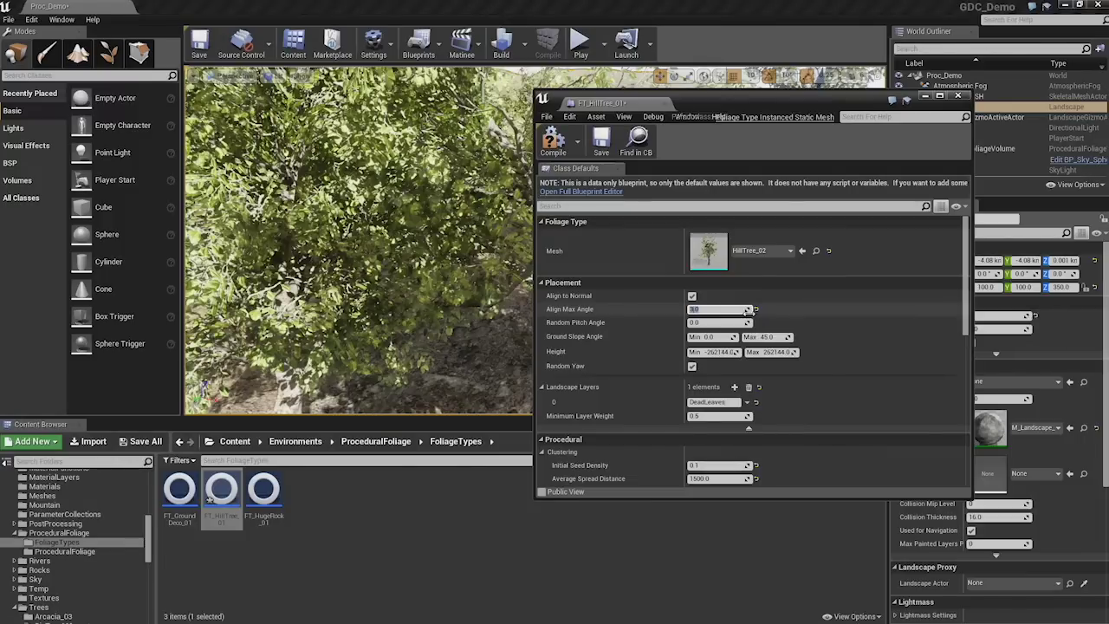
click(597, 153)
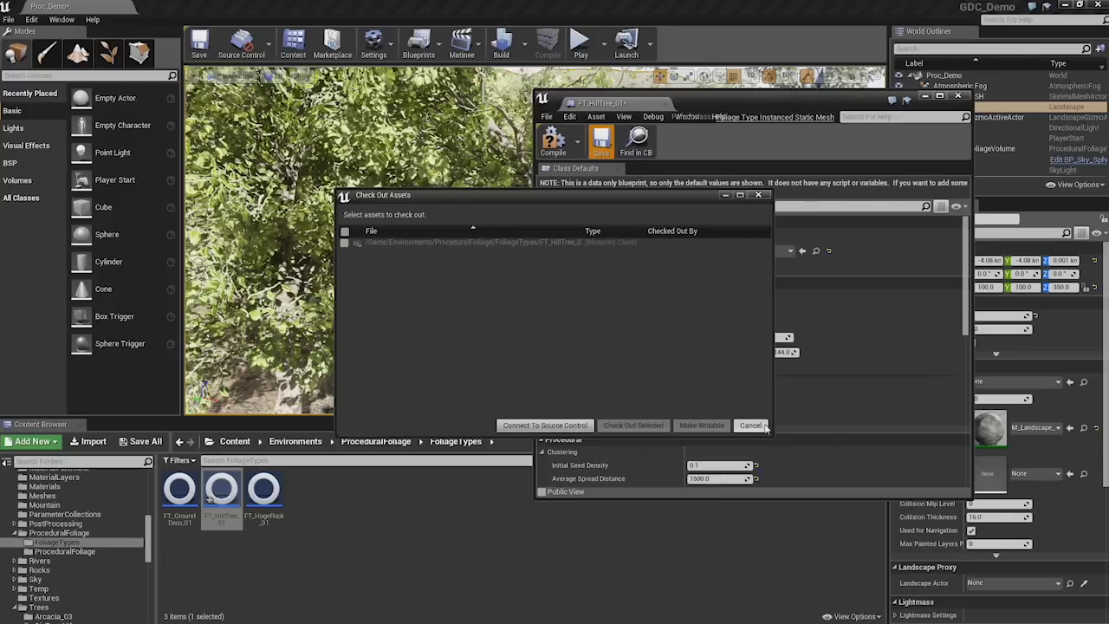
click(755, 425)
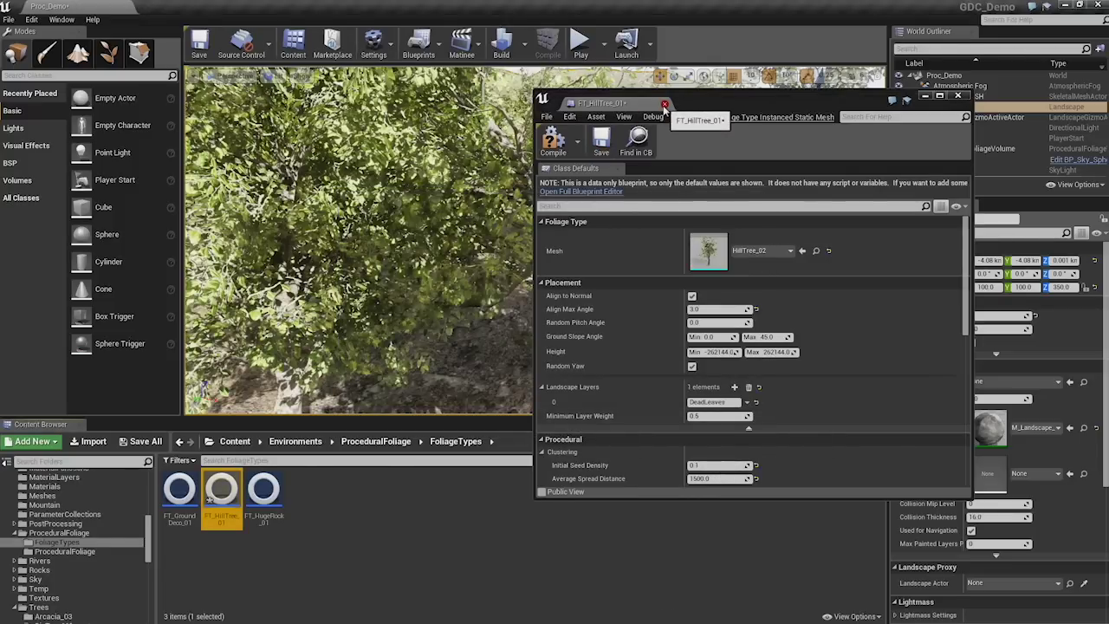
click(664, 105)
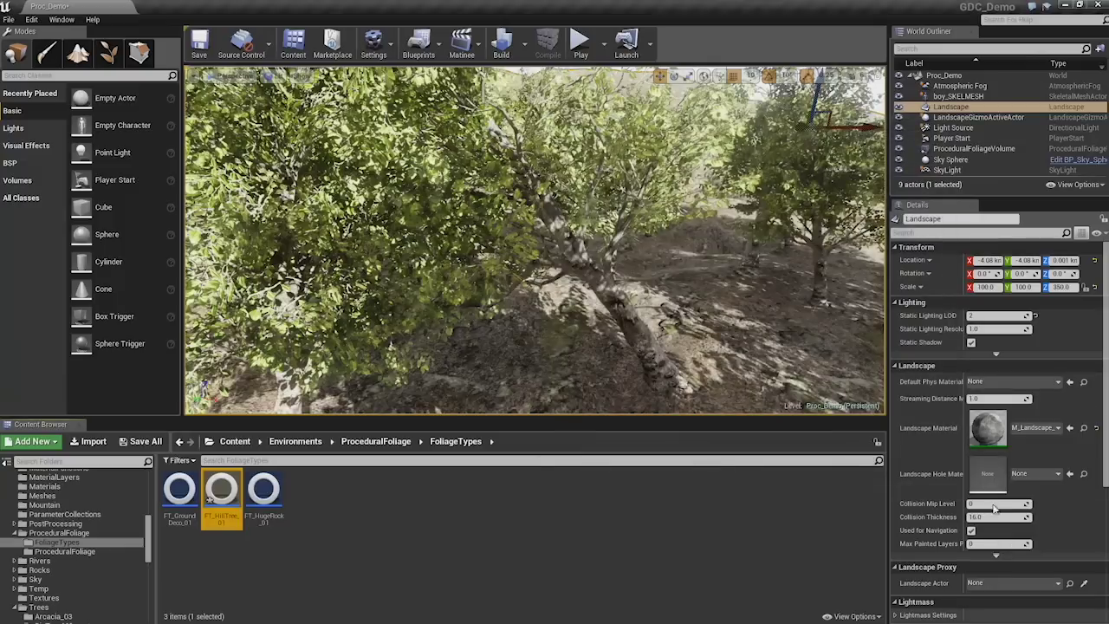
click(975, 150)
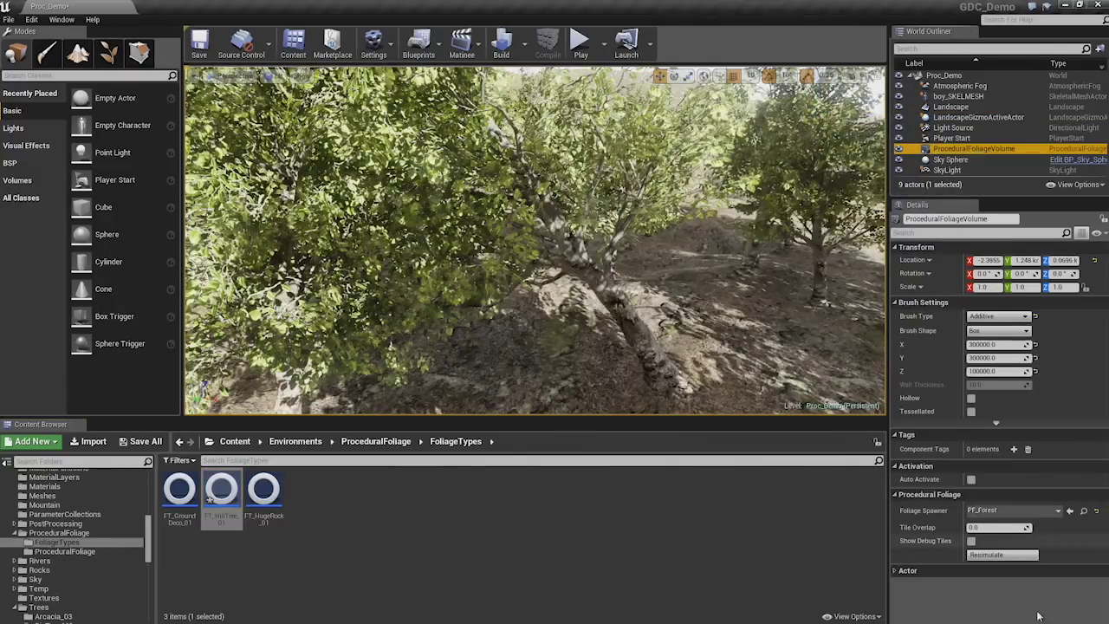
Resimulate the procedural forest, clear the selection, and fly back above the tree-covered hillside.
click(995, 556)
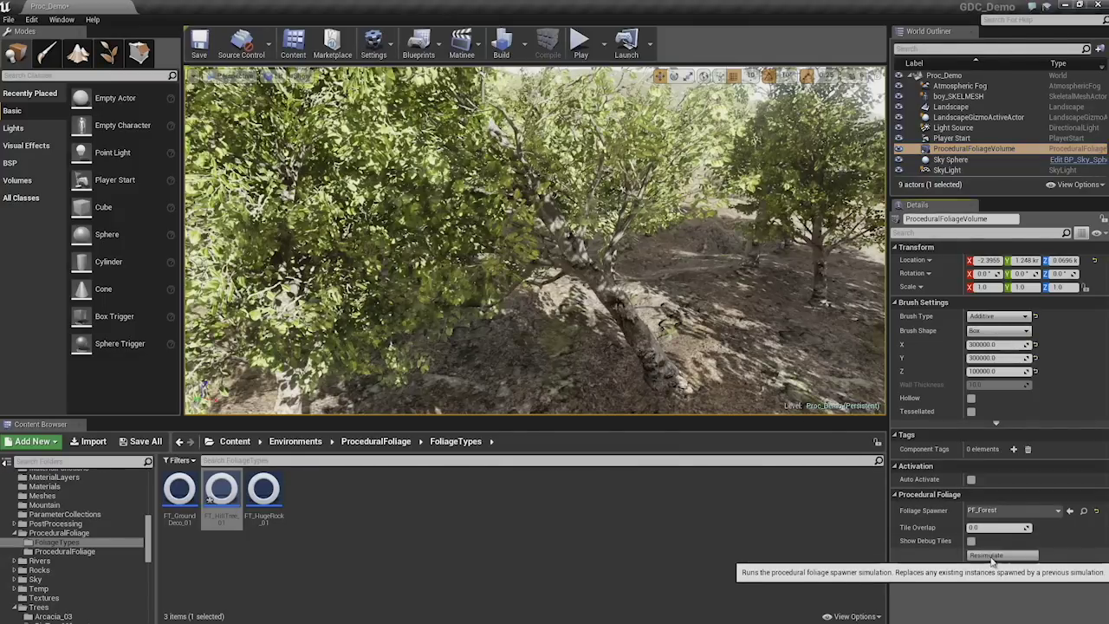
click(990, 557)
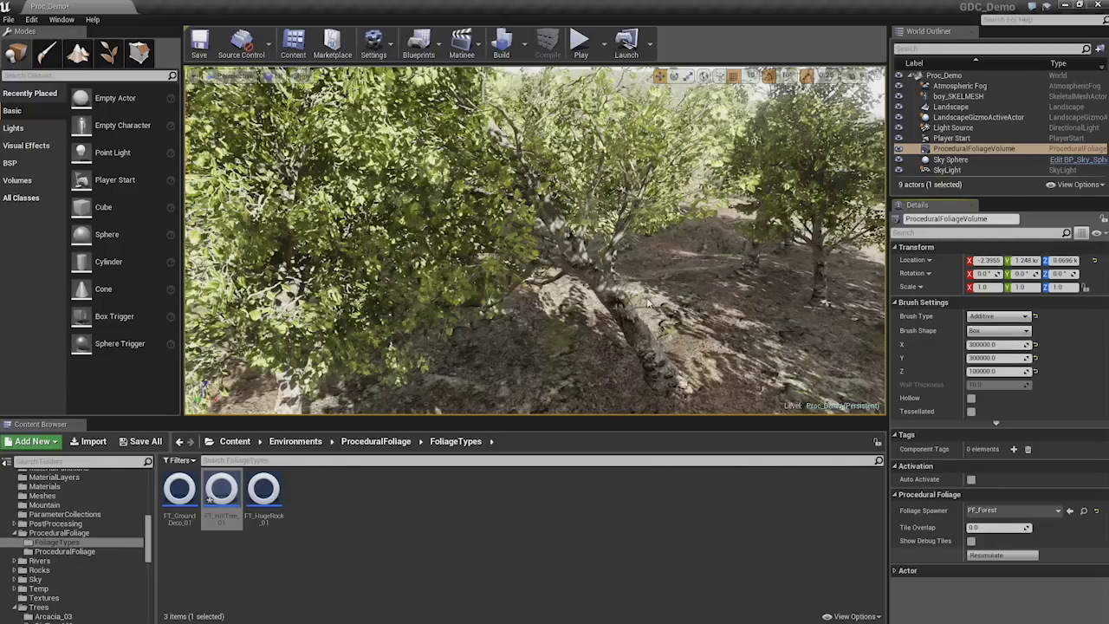
click(630, 309)
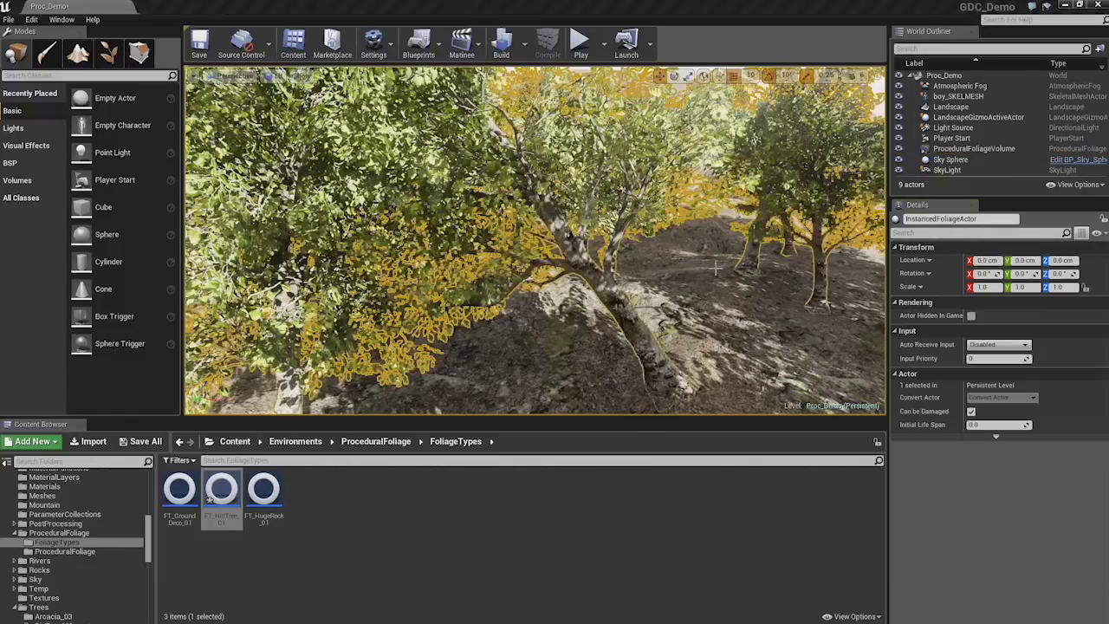
right_click(618, 306)
key(Escape)
key(Escape)
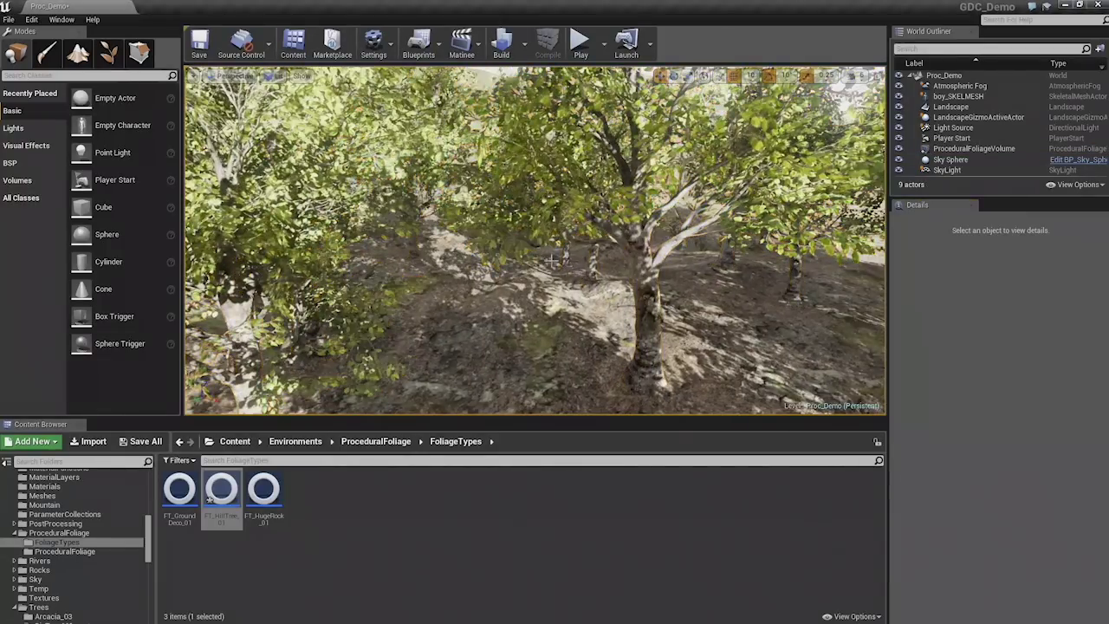
key(s)
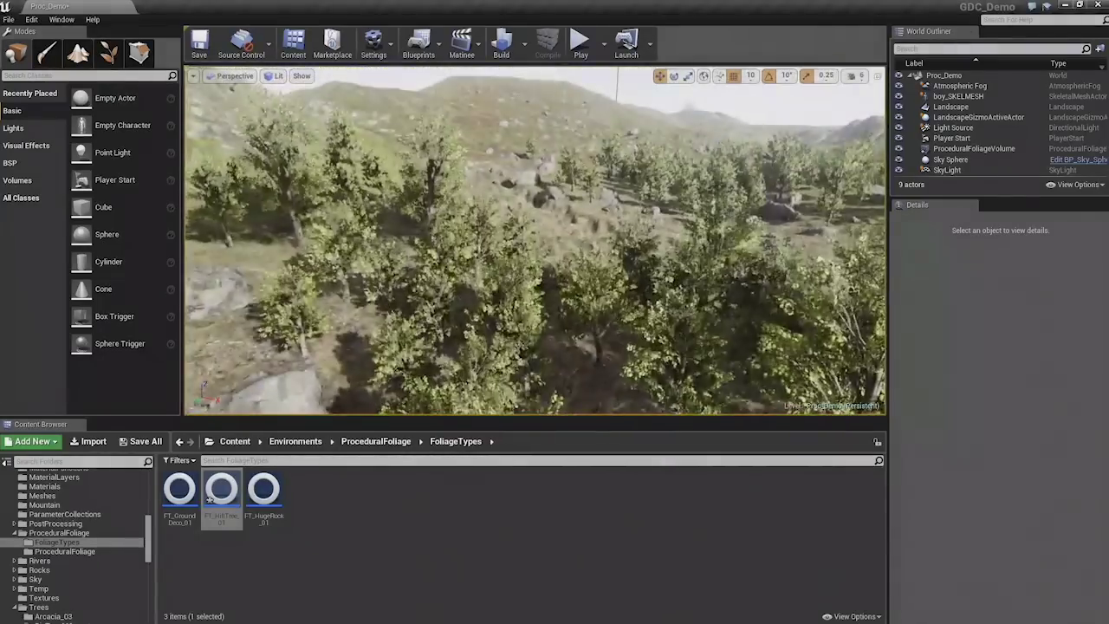
right_drag(515, 260, 551, 263)
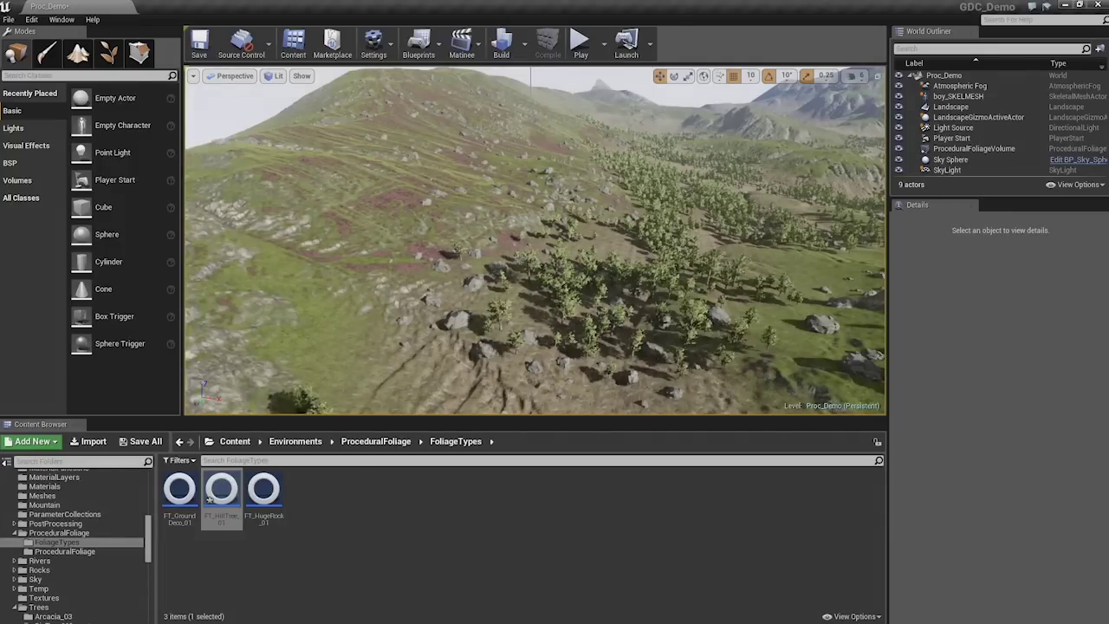
Fly down into the grassy, flowering slope and switch the viewport to Lit > Visualizers > Layer Debug.
right_drag(502, 249, 501, 248)
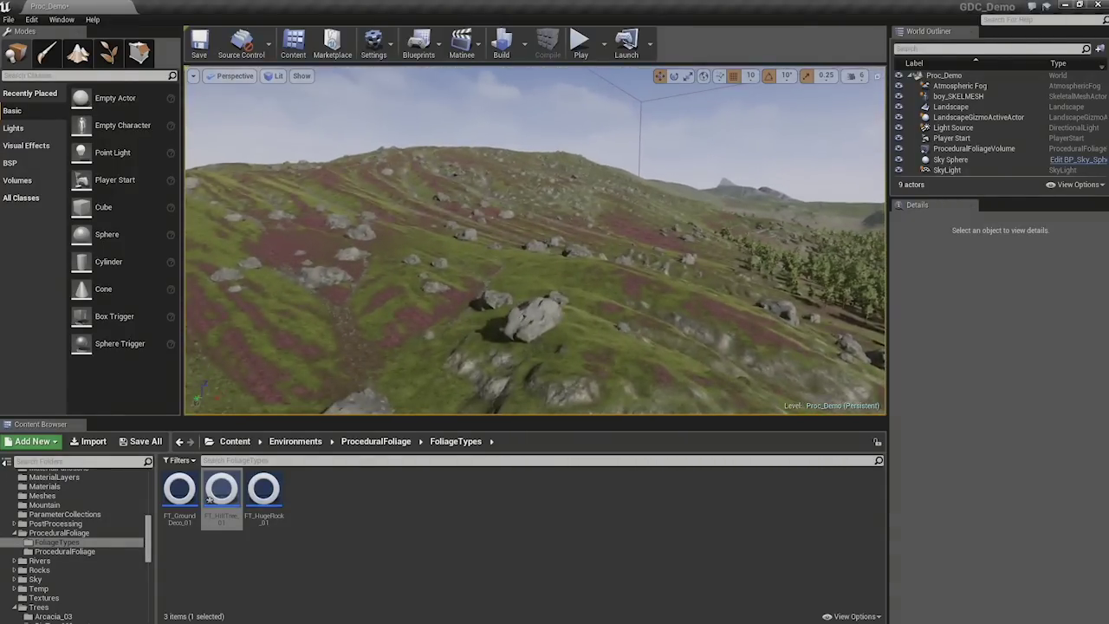
right_drag(502, 248, 514, 323)
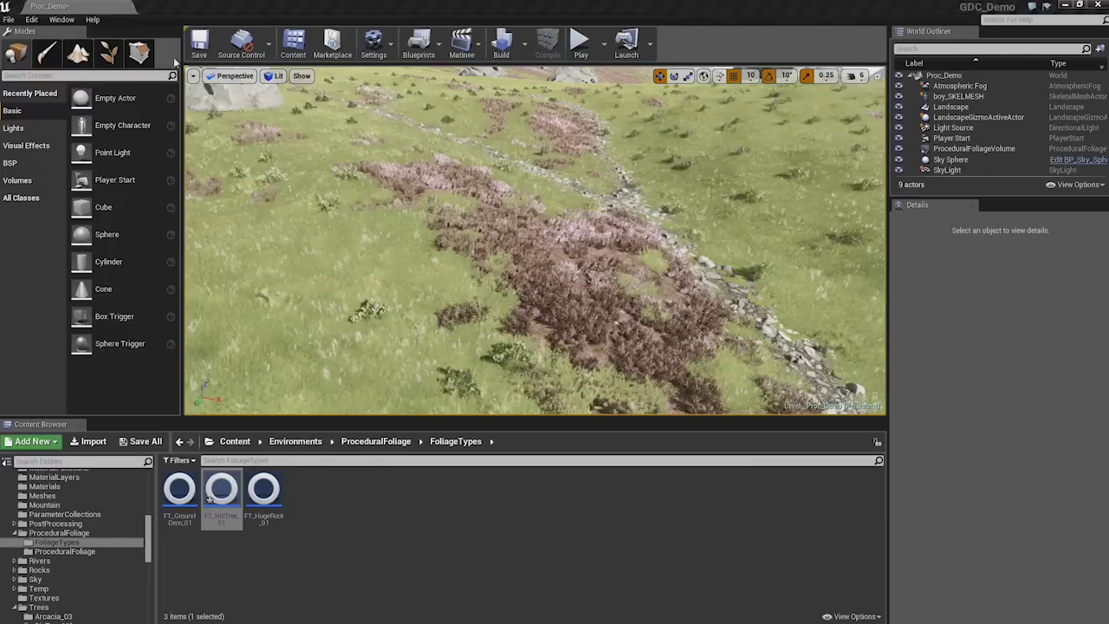
click(196, 75)
click(231, 76)
click(302, 75)
click(276, 77)
mouse_move(323, 294)
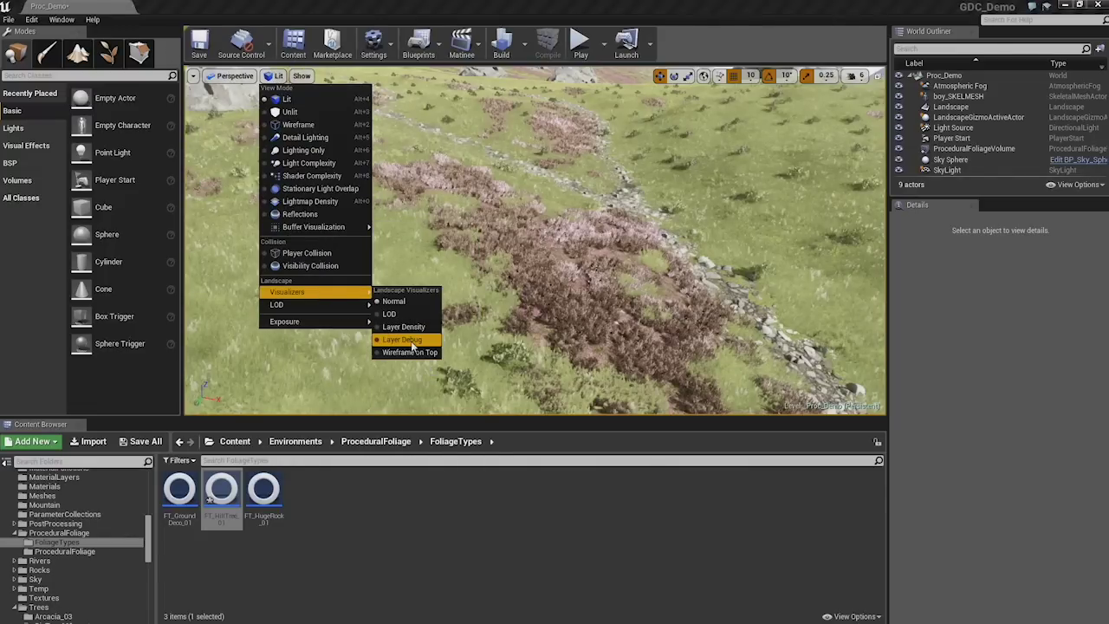
click(395, 340)
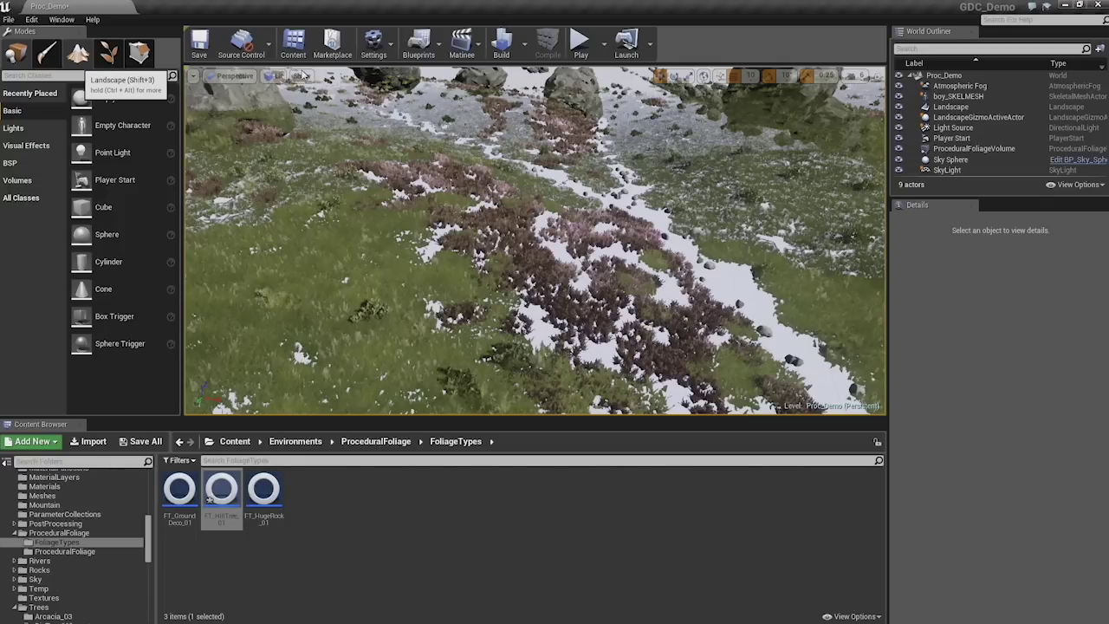
Enter Landscape mode with Shift+3 and turn off the Grass show flag under Show > Advanced.
key(shift+3)
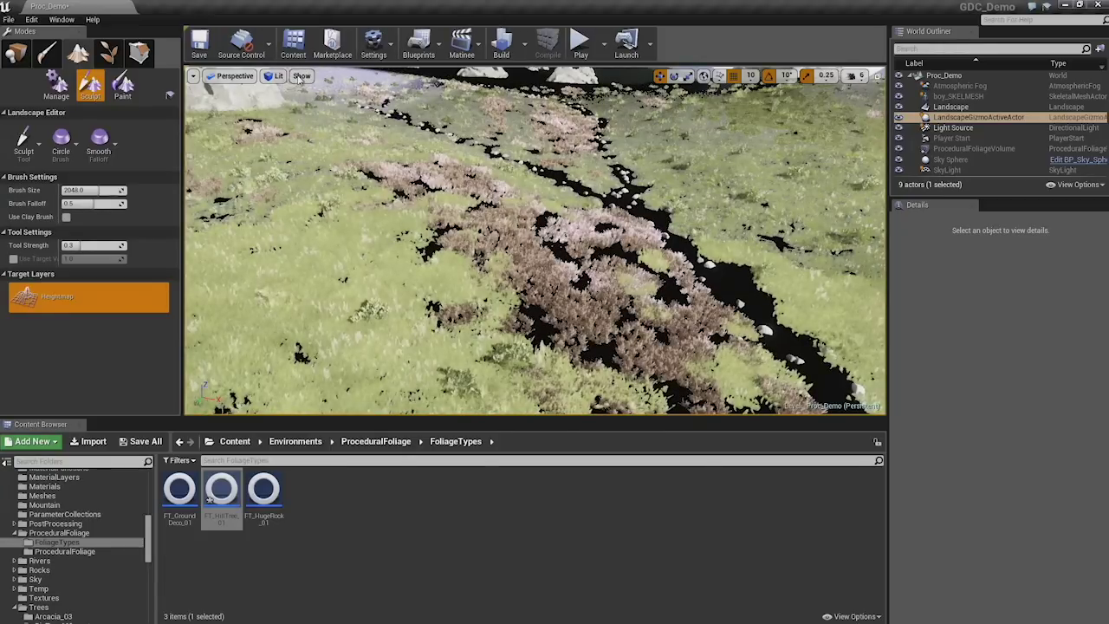
click(303, 77)
mouse_move(345, 362)
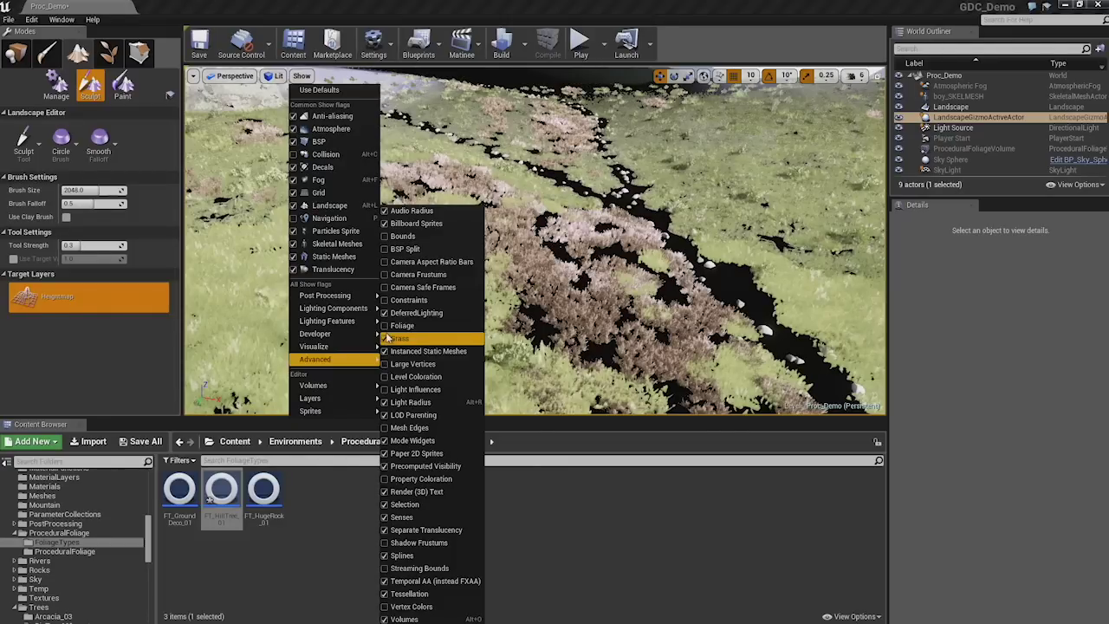
click(388, 339)
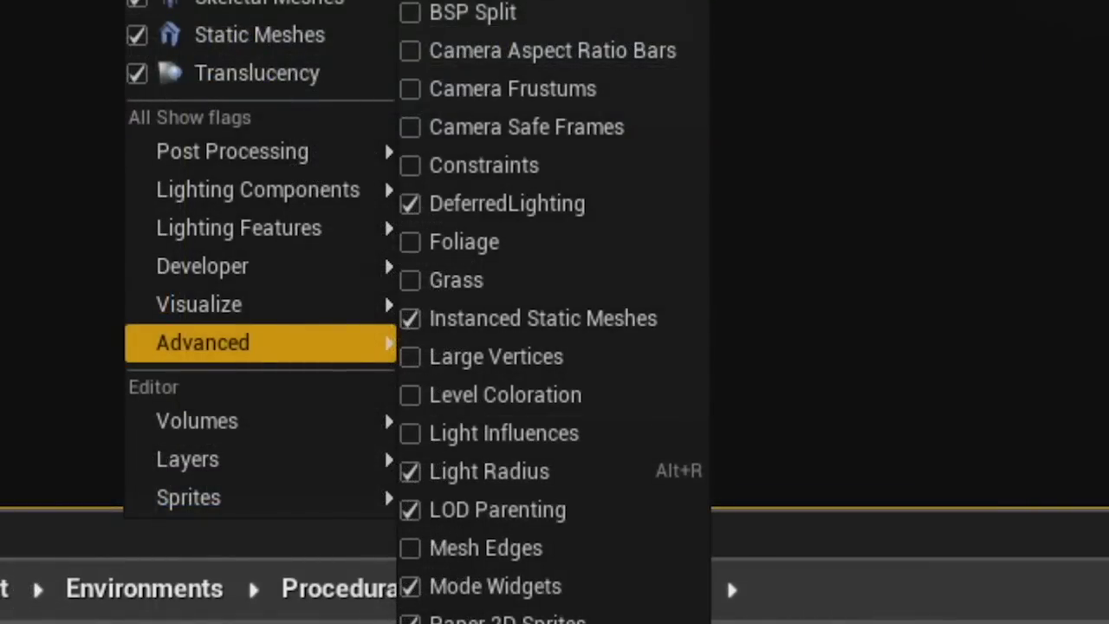
key(Escape)
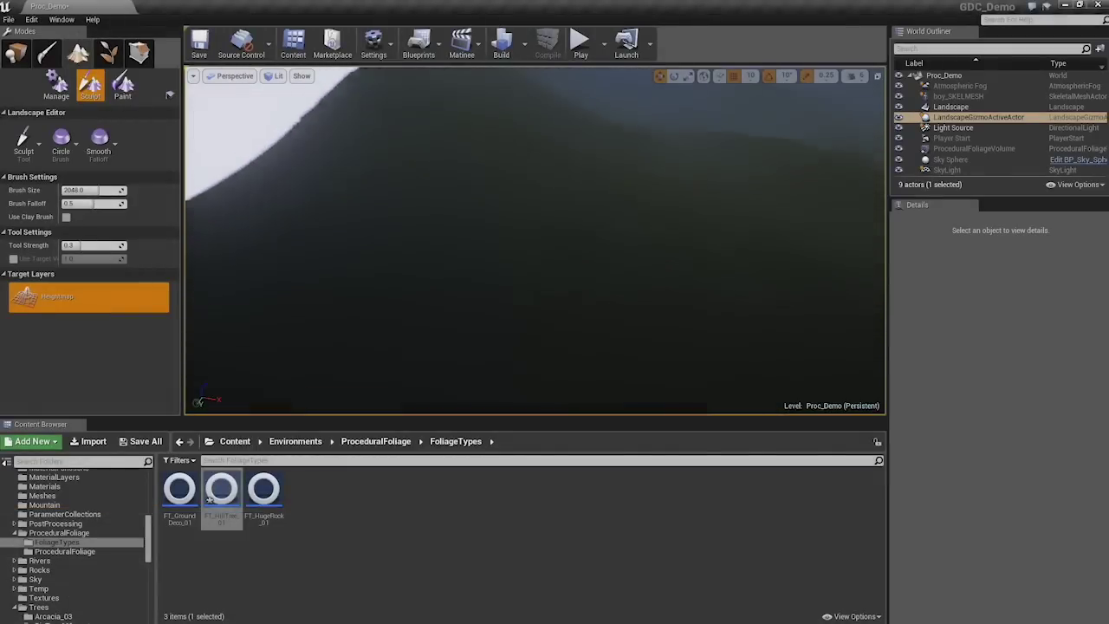
In landscape Paint mode, show the Heather layer's weight in red and fly around the mountains.
click(135, 80)
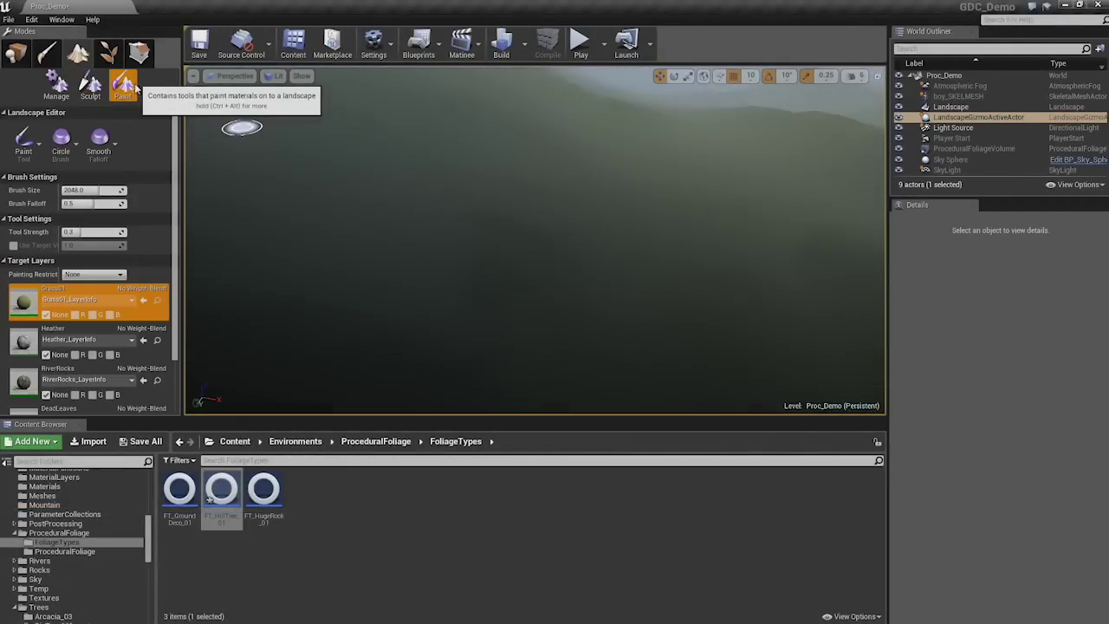
click(77, 355)
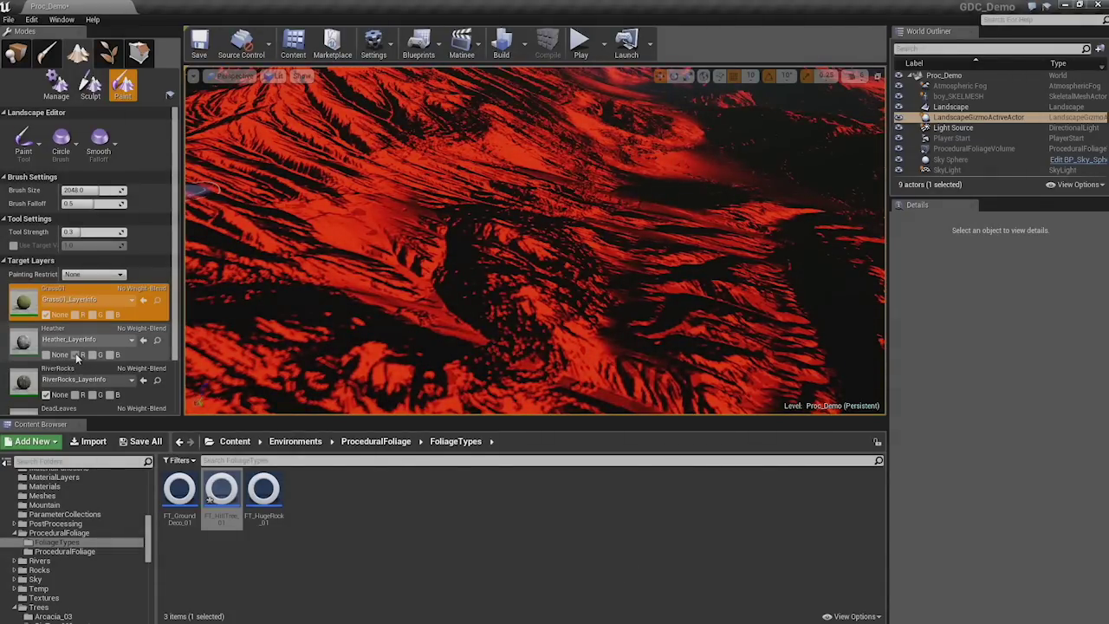
right_drag(286, 347, 286, 299)
right_drag(199, 400, 200, 401)
right_drag(742, 285, 742, 285)
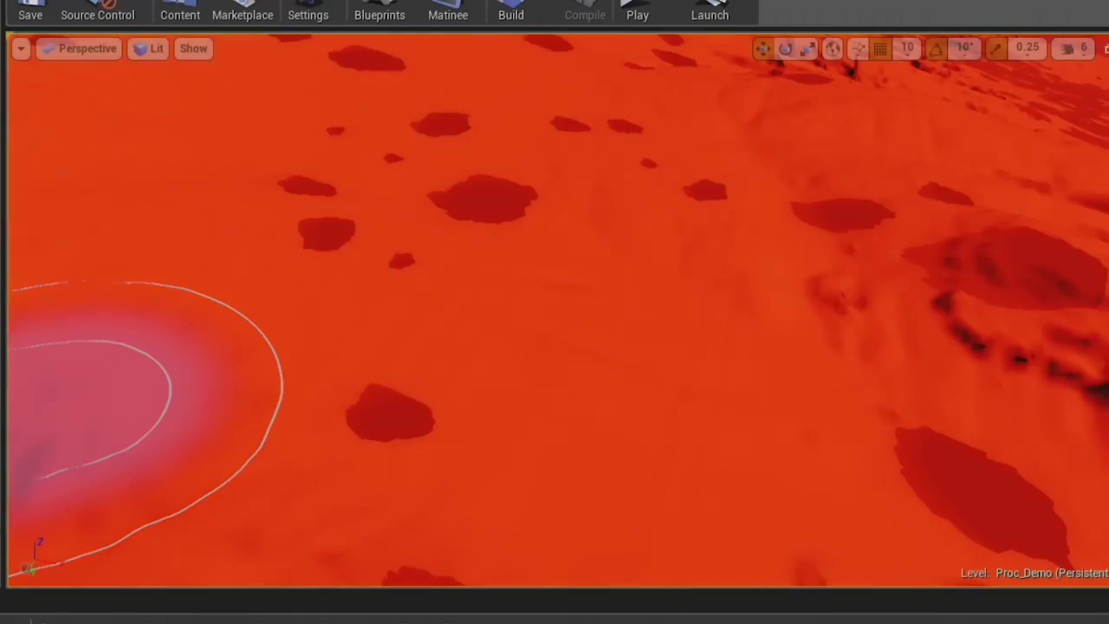
right_drag(91, 403, 91, 403)
right_drag(928, 358, 927, 359)
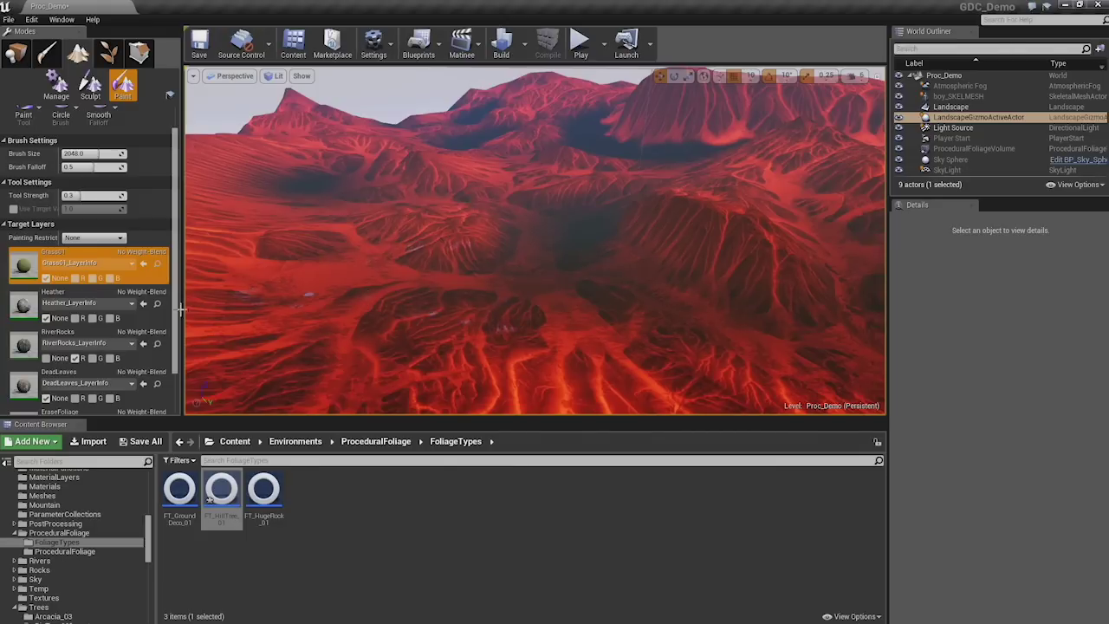
Switch the red debug overlay to the DeadLeaves layer, zoom around it, and cancel the autosave.
click(76, 398)
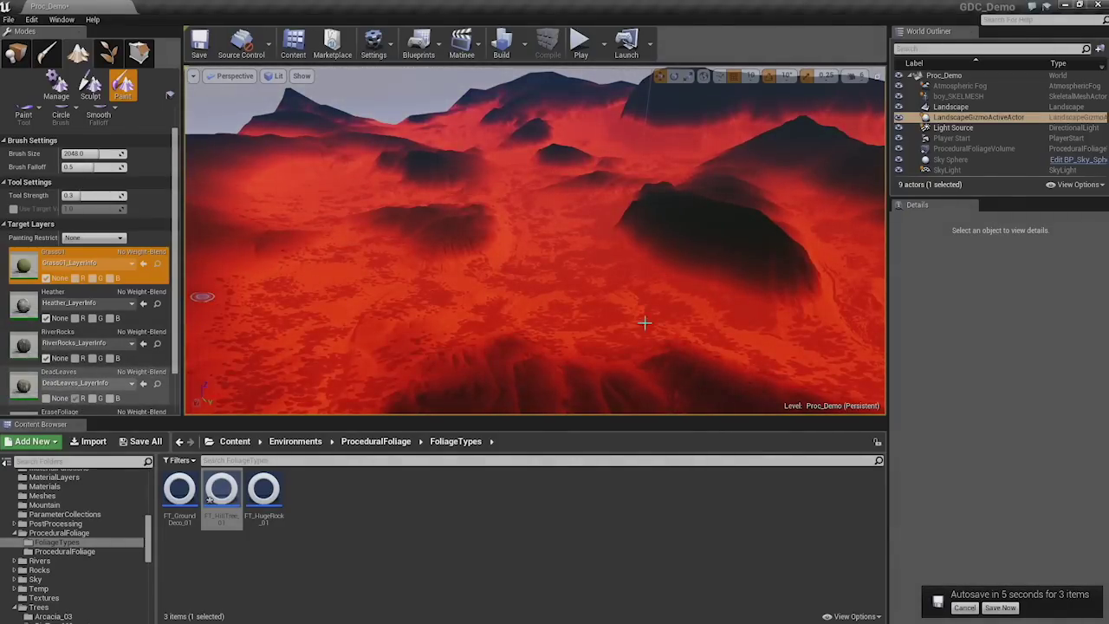
scroll(534, 240, down, 10)
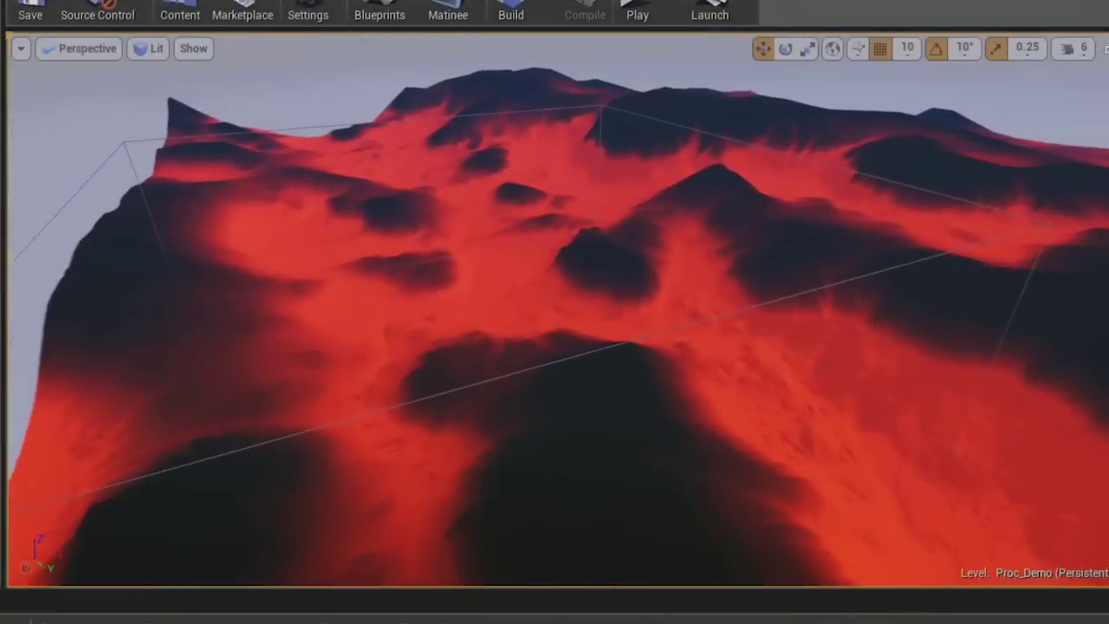
scroll(558, 310, up, 10)
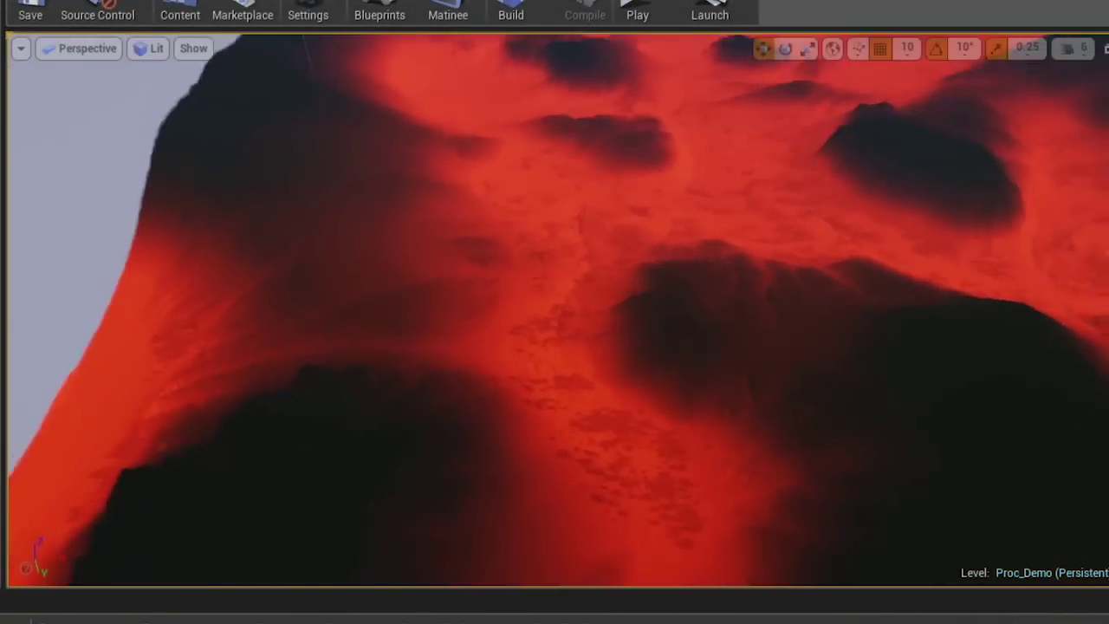
scroll(558, 310, down, 8)
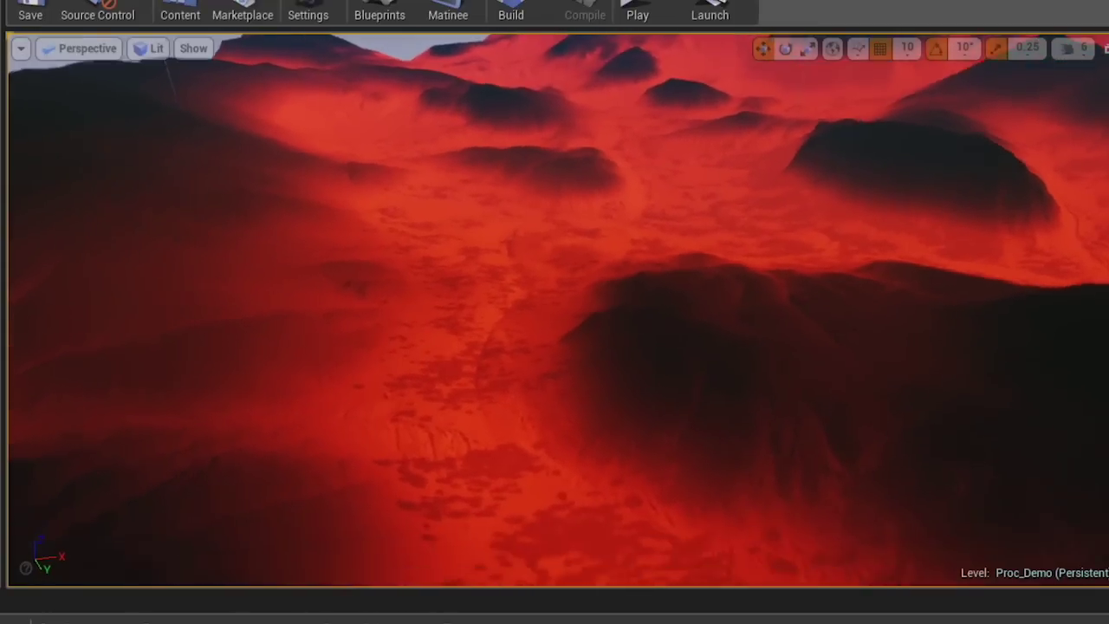
scroll(558, 310, up, 6)
scroll(558, 310, down, 6)
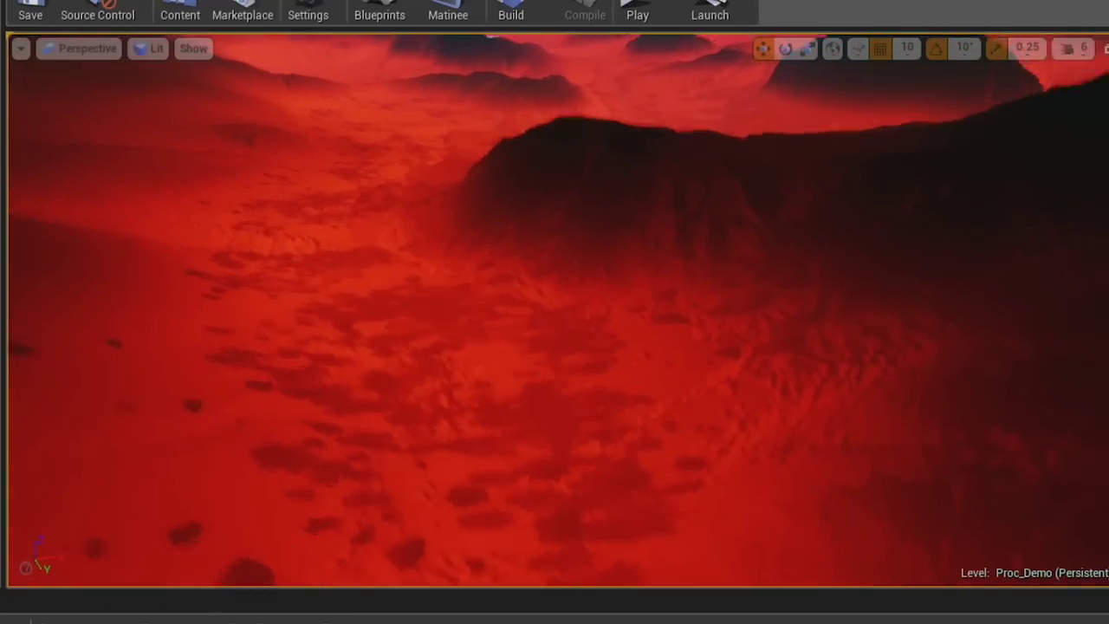
scroll(558, 310, down, 10)
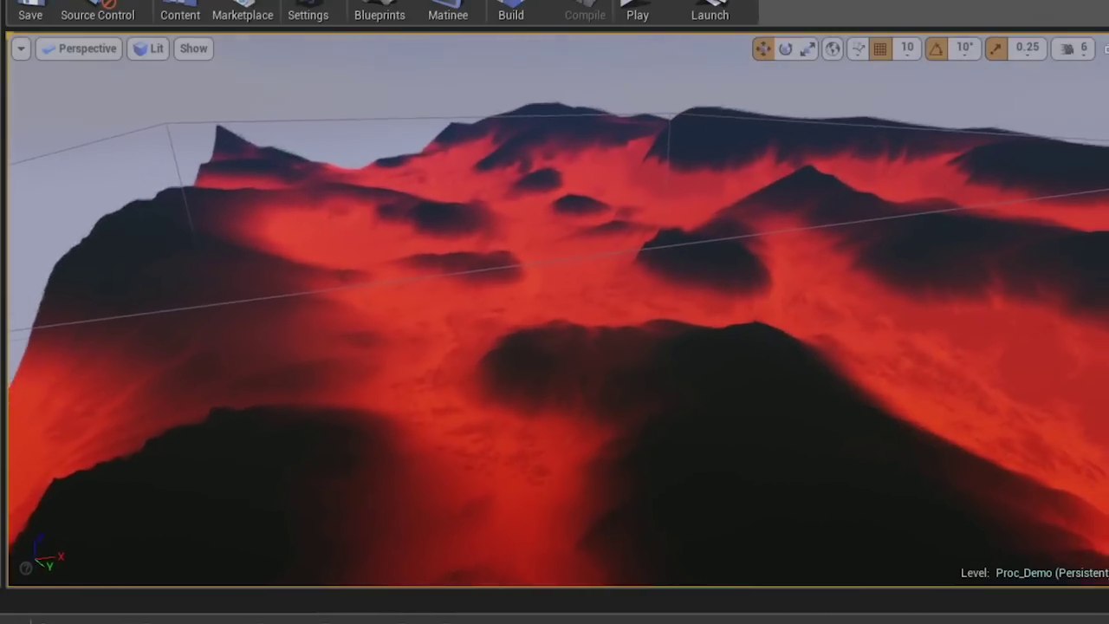
scroll(897, 412, up, 5)
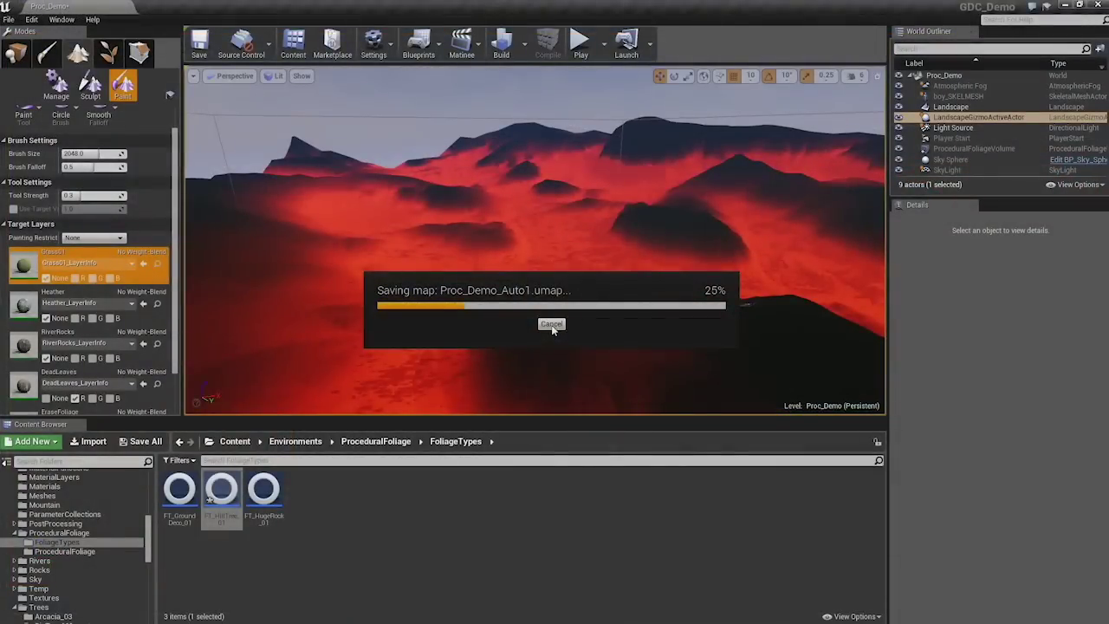
click(551, 325)
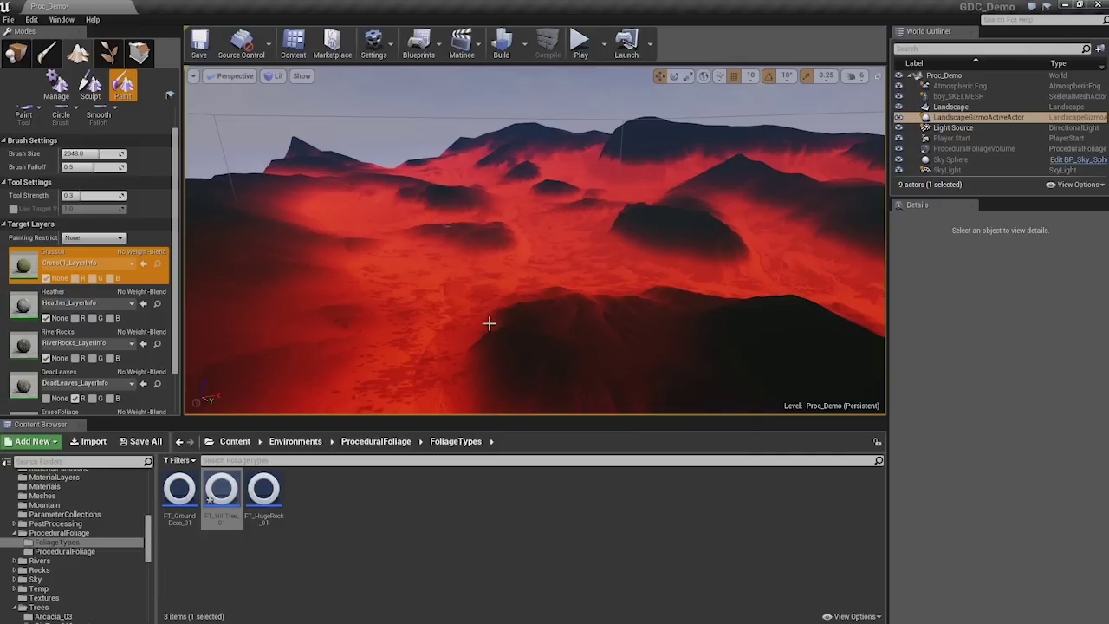
Show Heather in red, RiverRocks in green and DeadLeaves in blue, then return to Place mode.
click(46, 397)
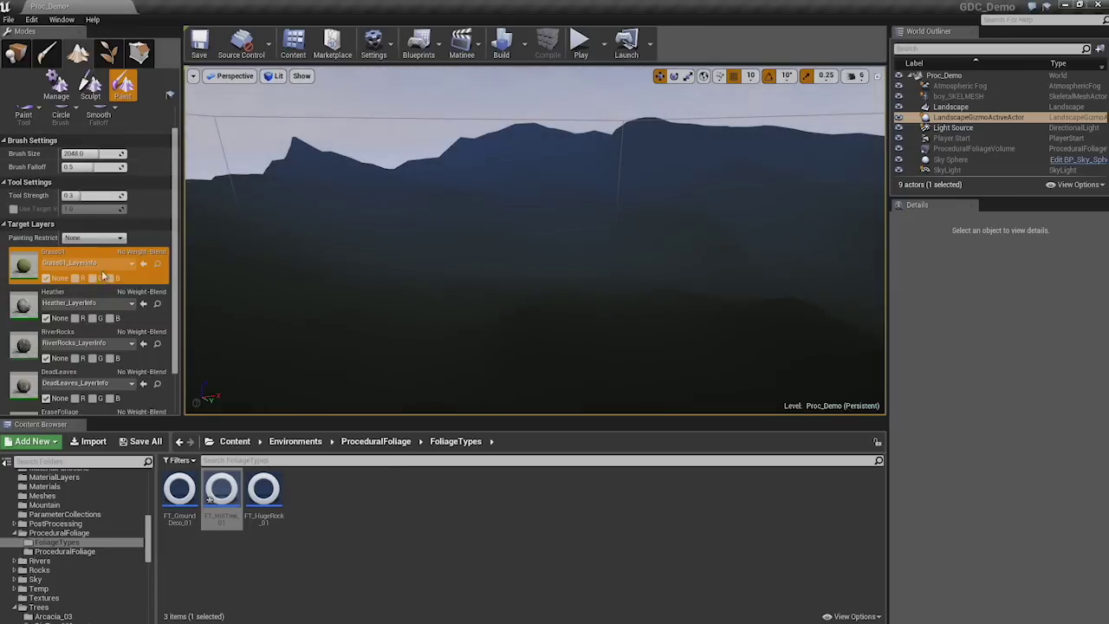
click(75, 318)
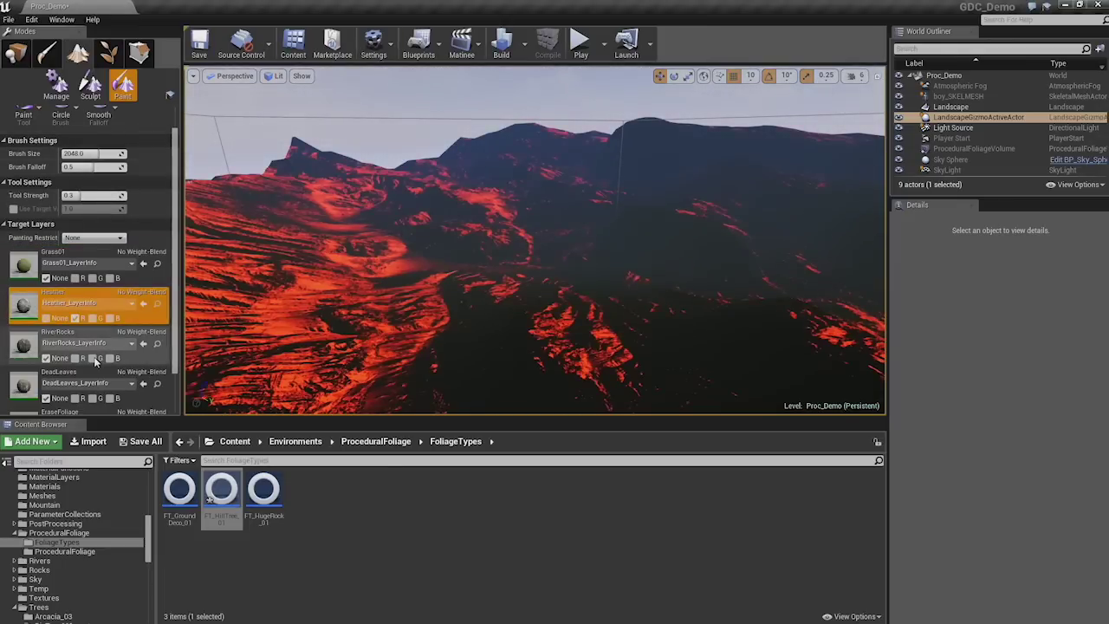
click(92, 358)
click(113, 398)
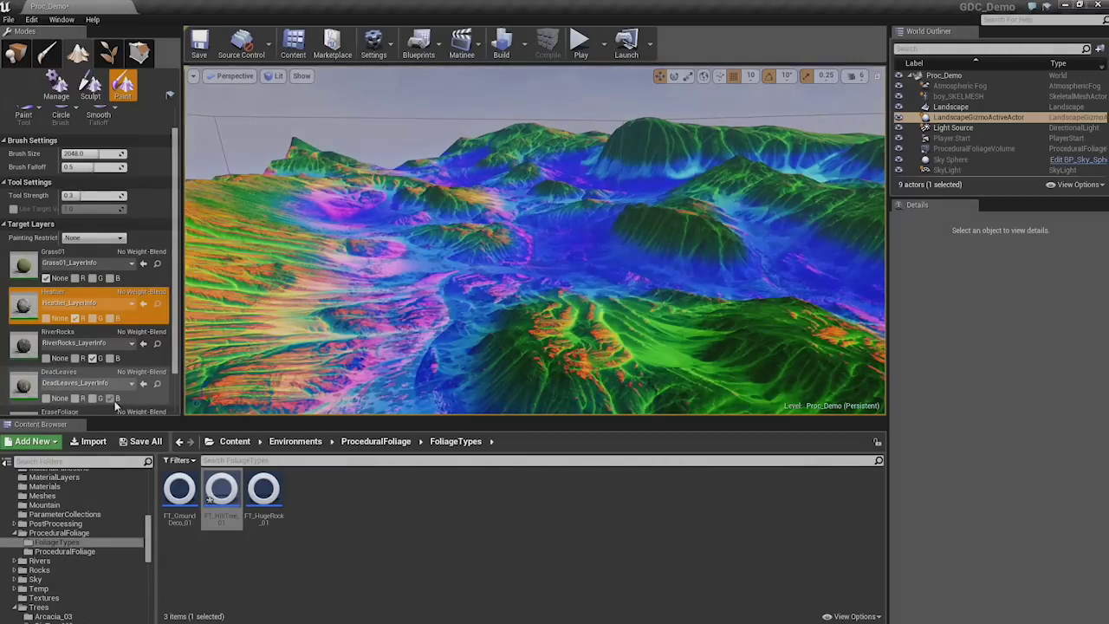
right_drag(572, 219, 641, 220)
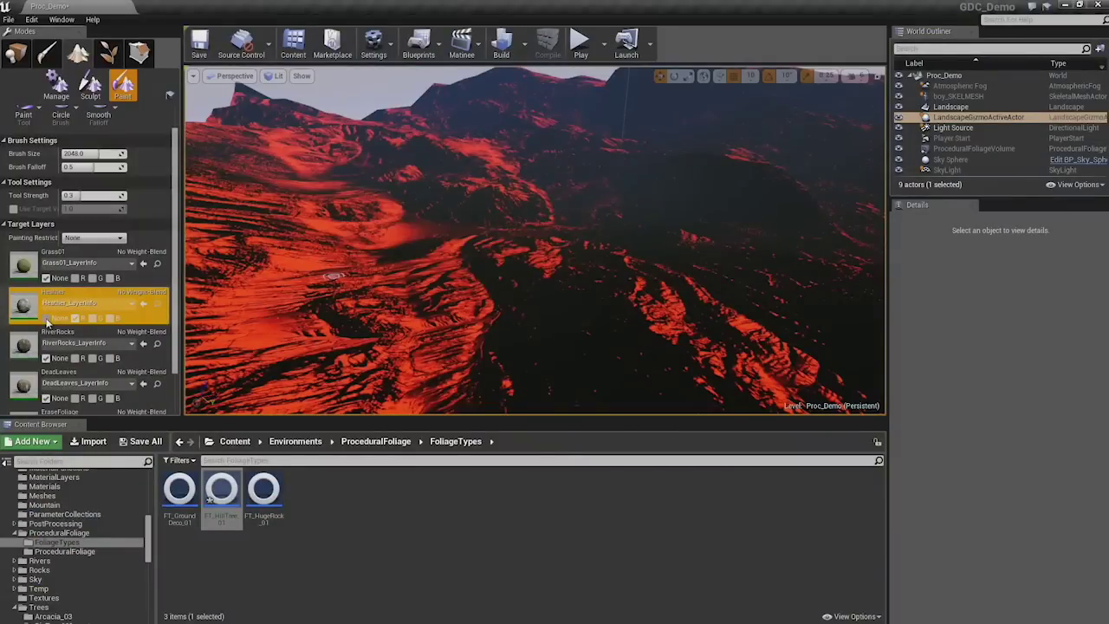
click(16, 53)
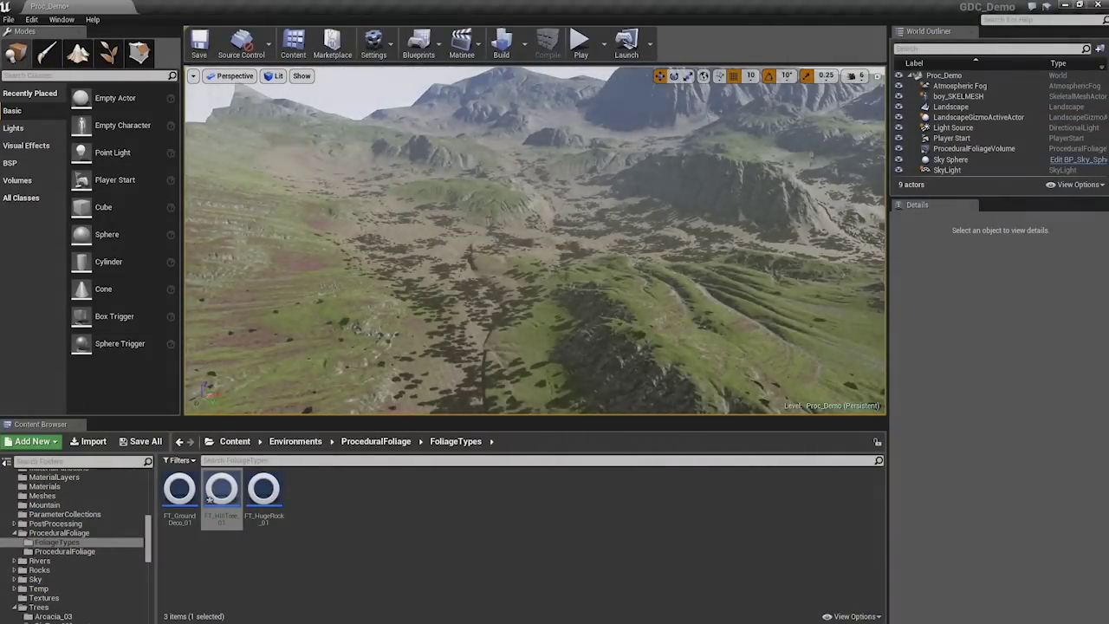
Restore the viewport's default show flags so trees, rocks and grass appear, then fly down to the grass.
right_drag(529, 243, 535, 268)
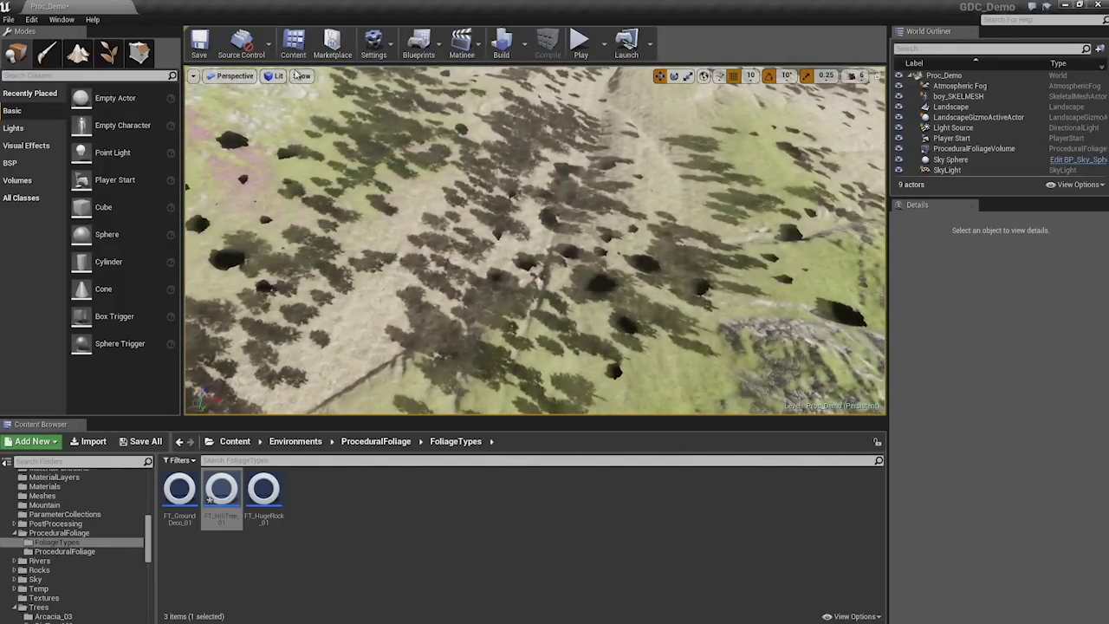
click(299, 75)
click(319, 91)
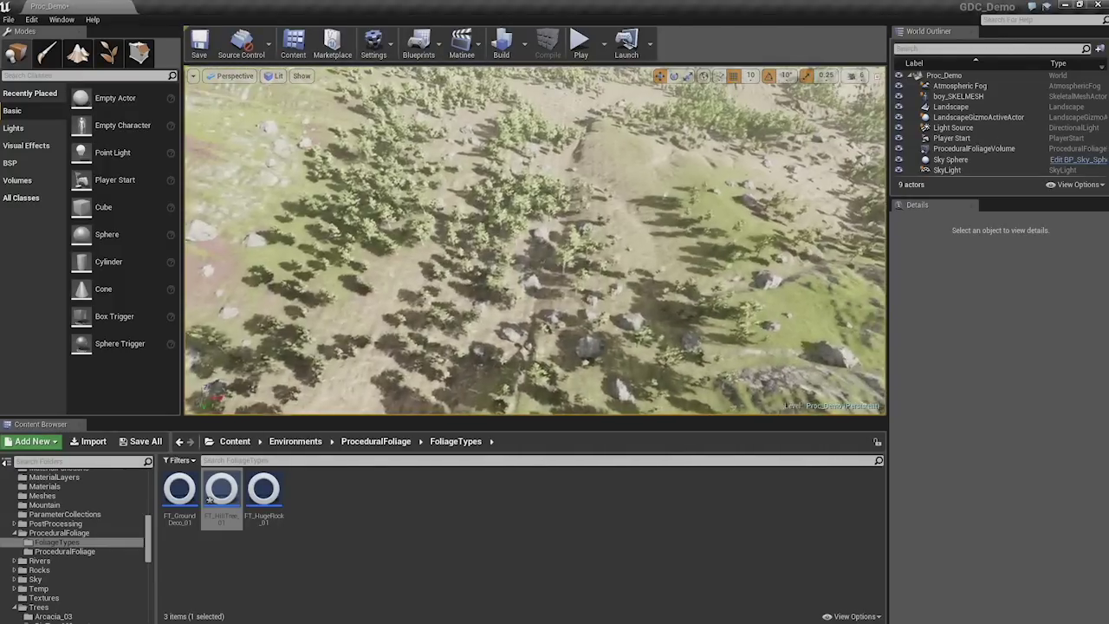
right_drag(425, 299, 425, 300)
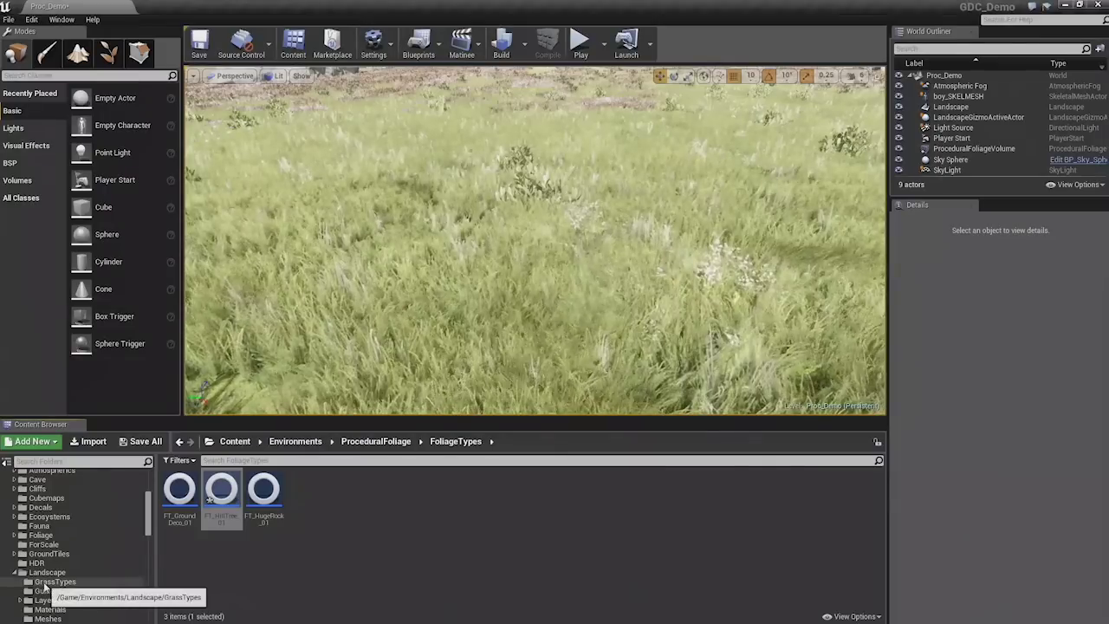
Open BrownGrass_Type_01 from Landscape > GrassTypes, confirm Grass Density 550, and expand variety element 1.
click(47, 582)
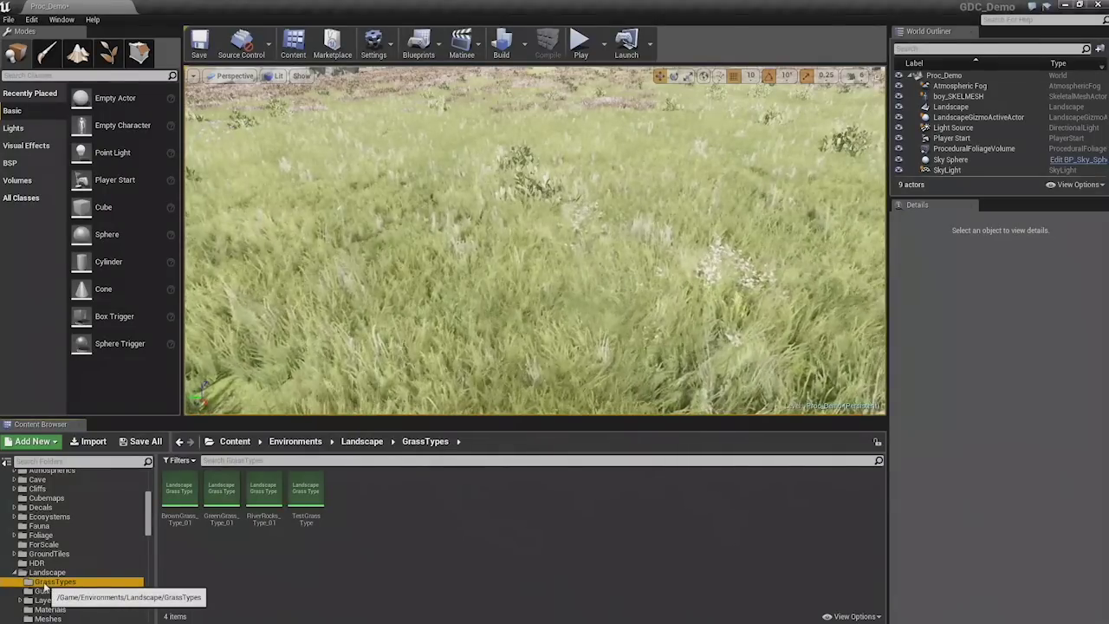
click(359, 569)
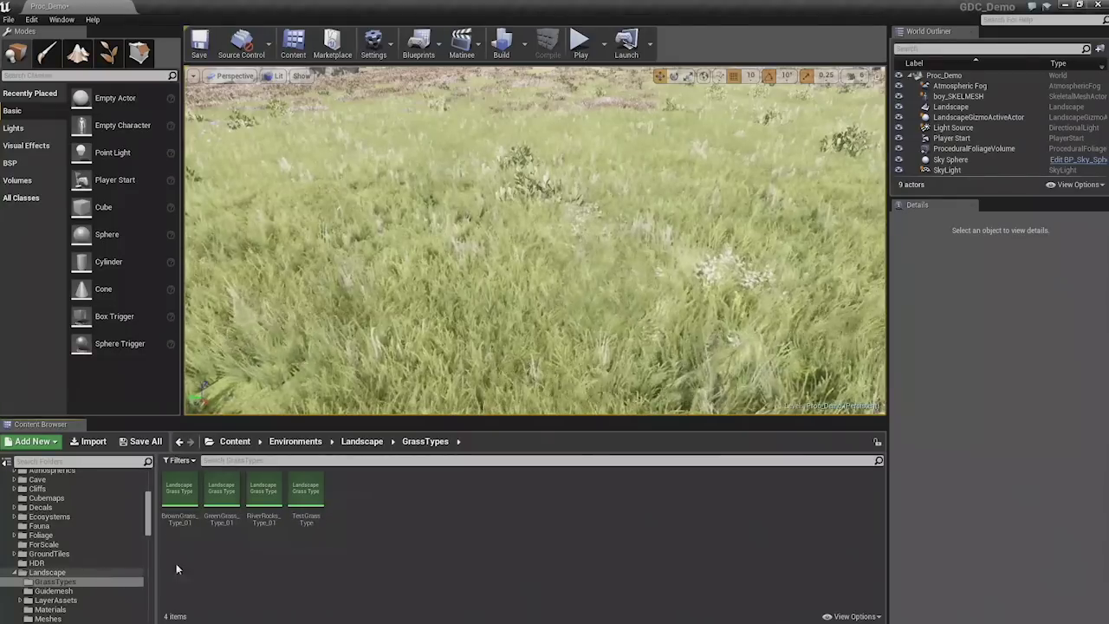
scroll(75, 549, down, 2)
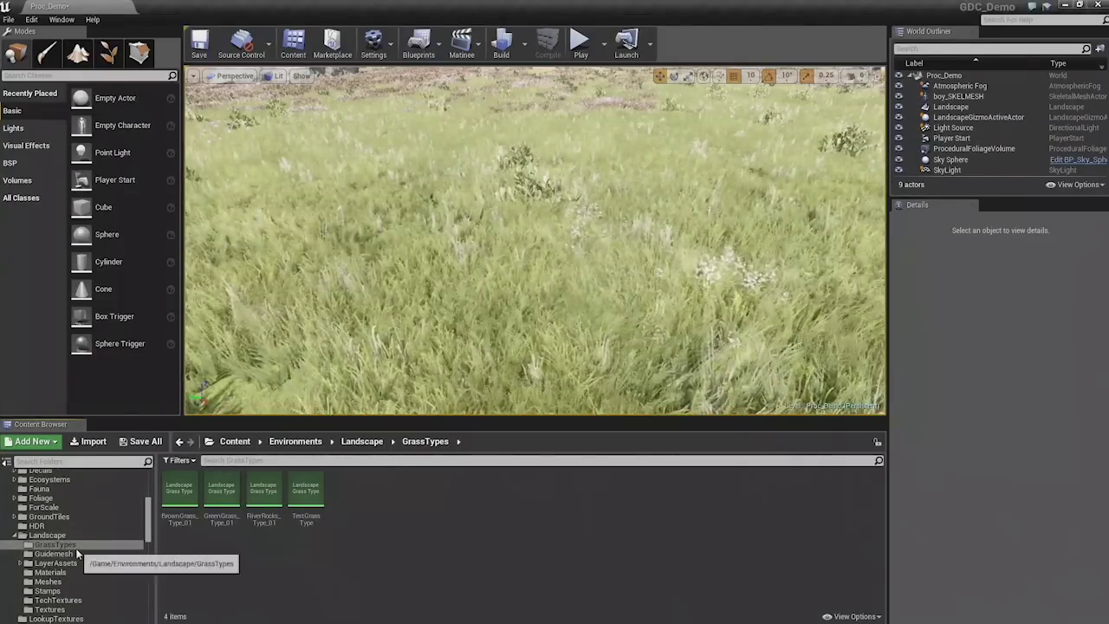
click(227, 502)
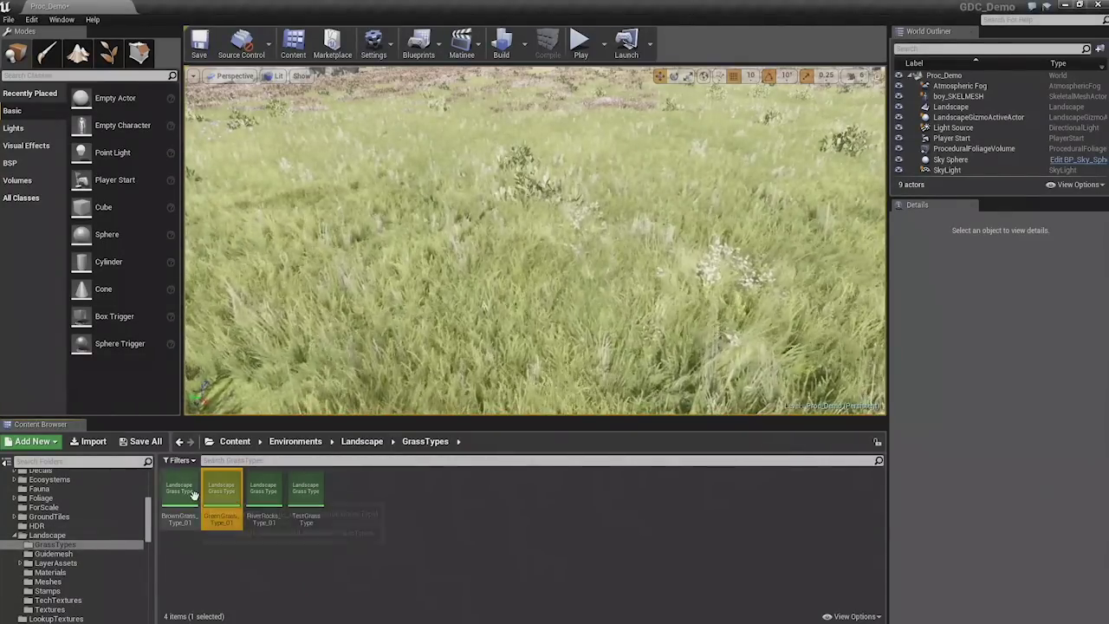
double_click(180, 491)
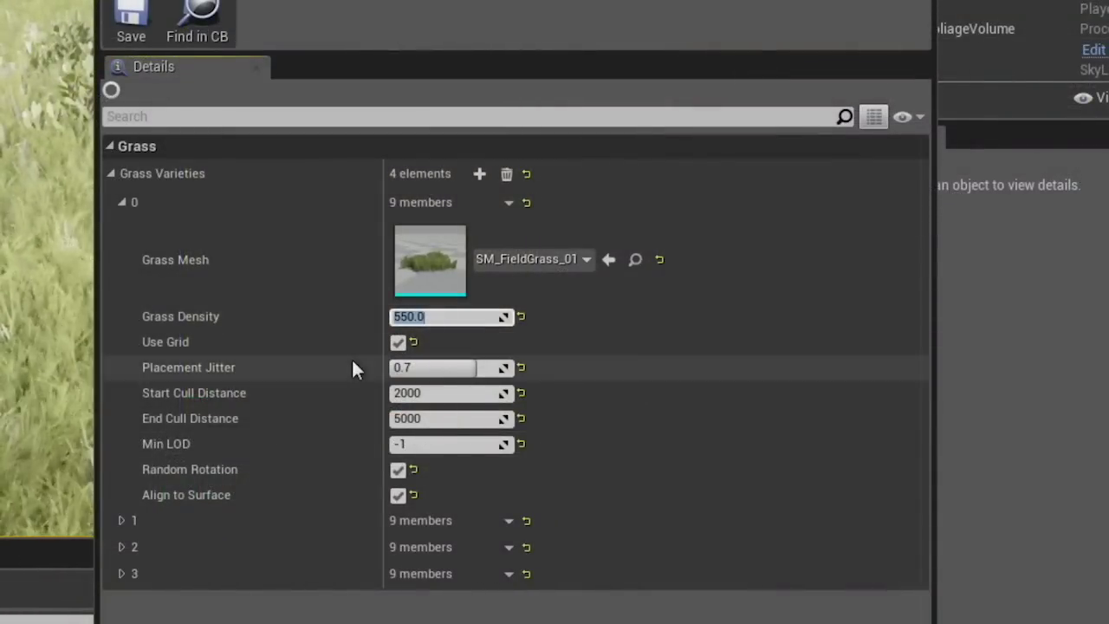
key(Return)
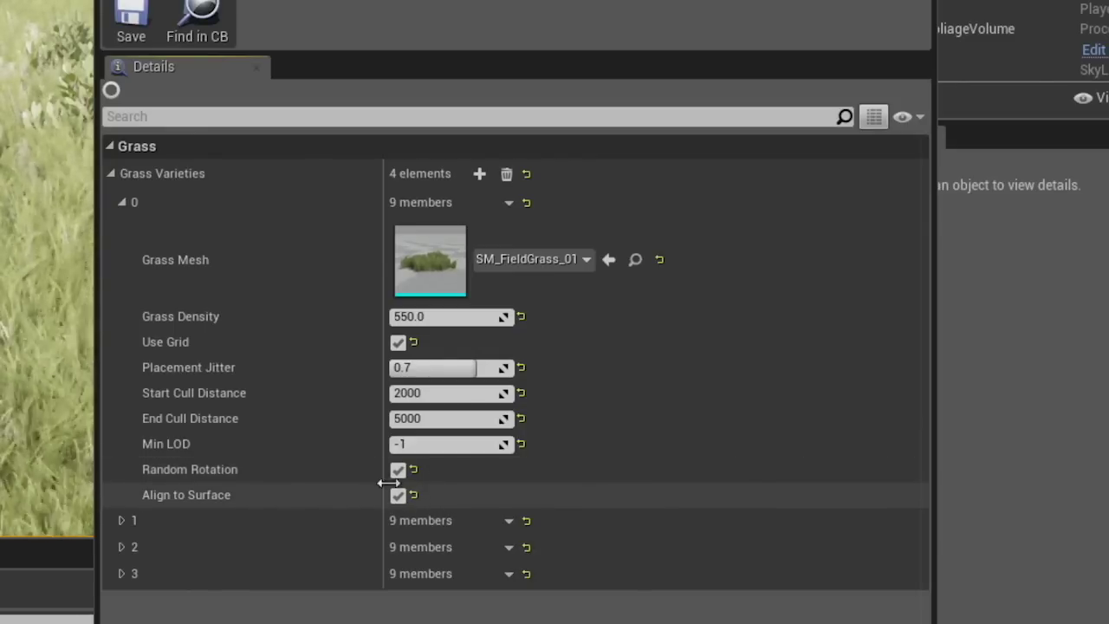
click(120, 520)
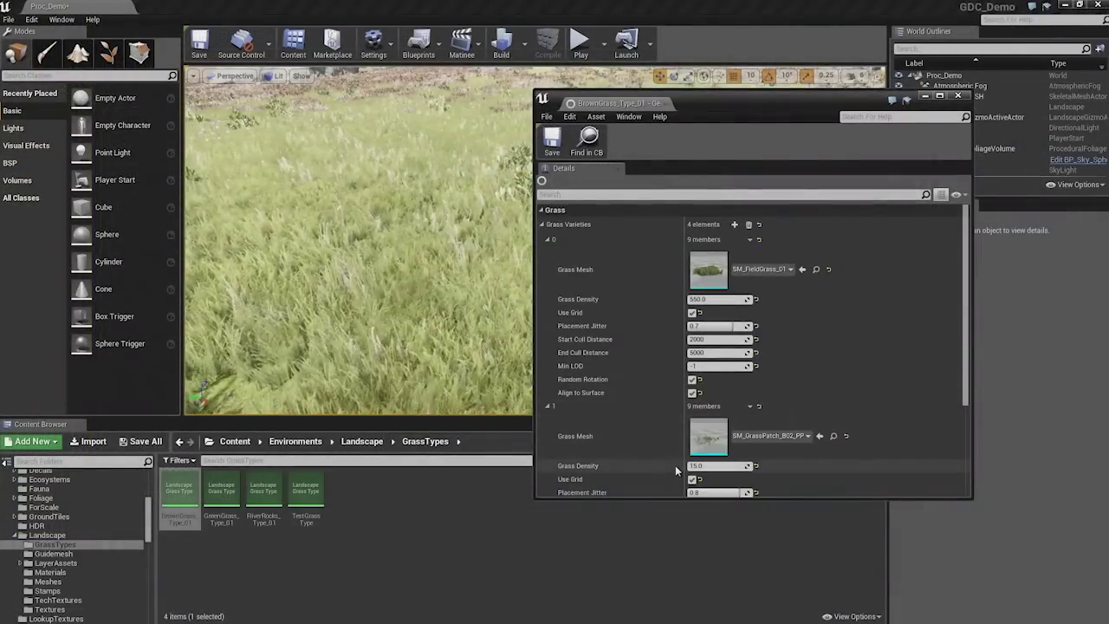
Browse to SM_GrassPatch_B02_PP, preview it in the mesh viewer, and move the grass type window aside.
click(834, 436)
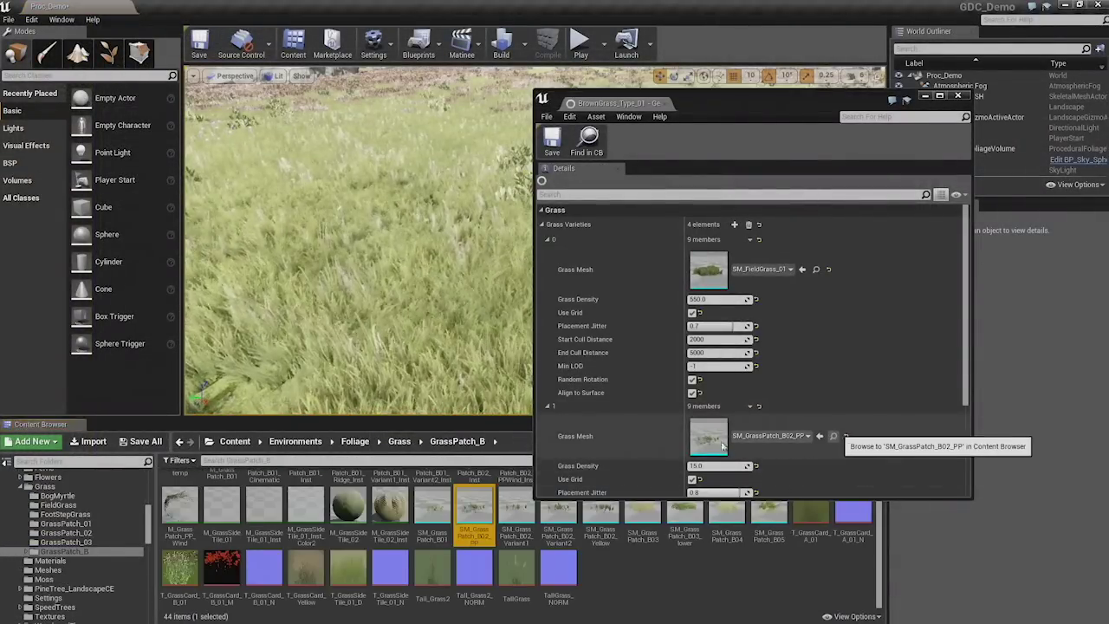
double_click(485, 517)
drag(684, 432, 684, 320)
drag(746, 419, 701, 333)
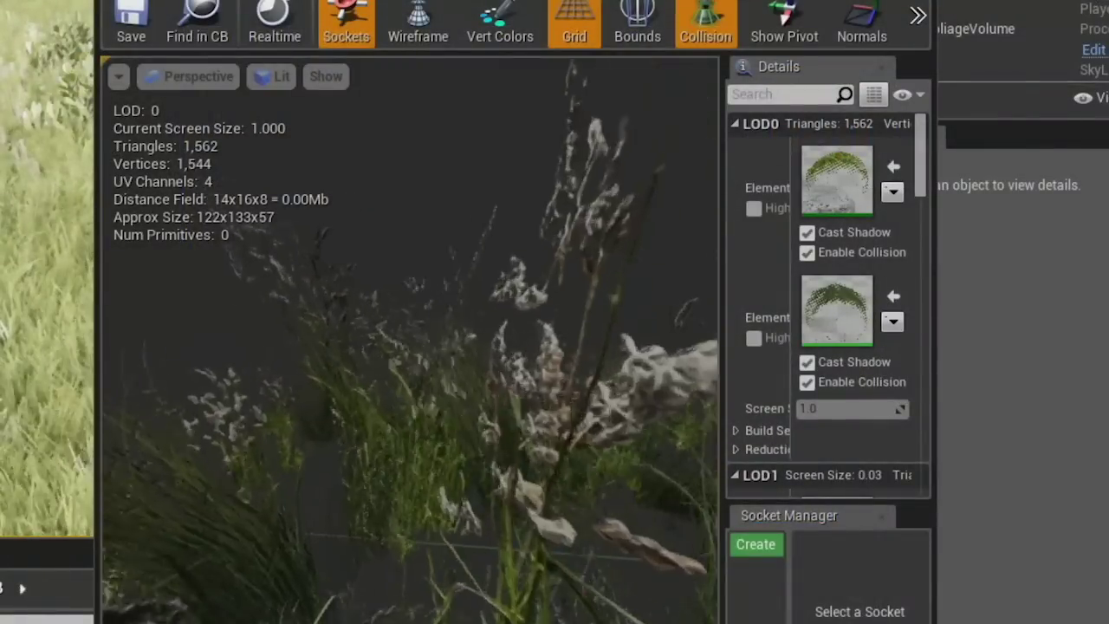
mouse_move(371, 485)
mouse_down()
mouse_move(371, 528)
mouse_move(372, 500)
mouse_up()
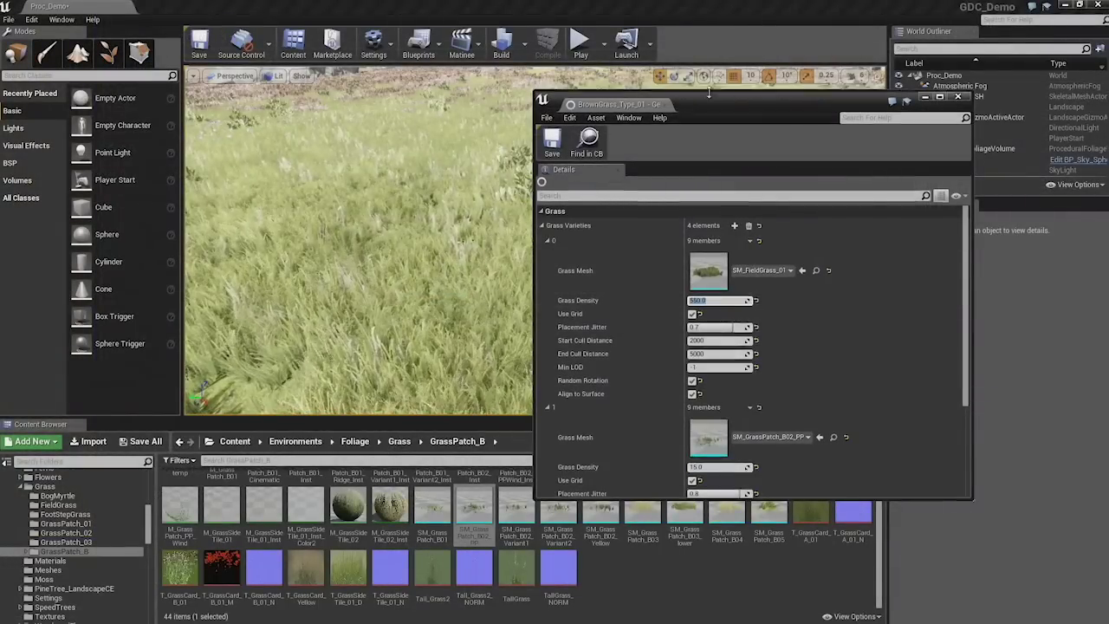
drag(845, 96, 1108, 130)
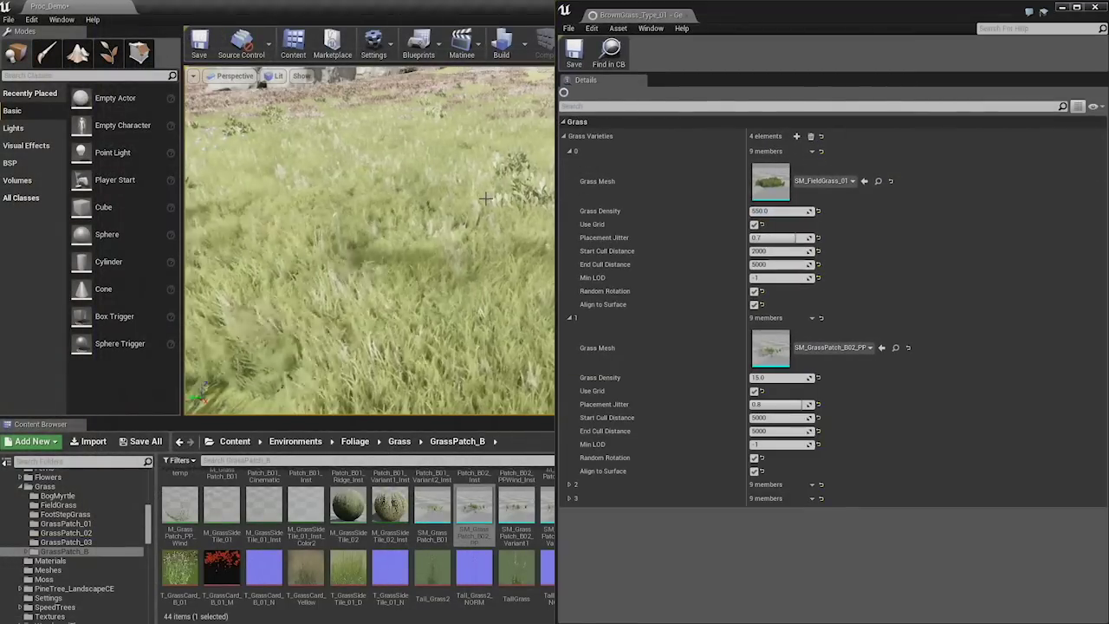
drag(783, 18, 846, 290)
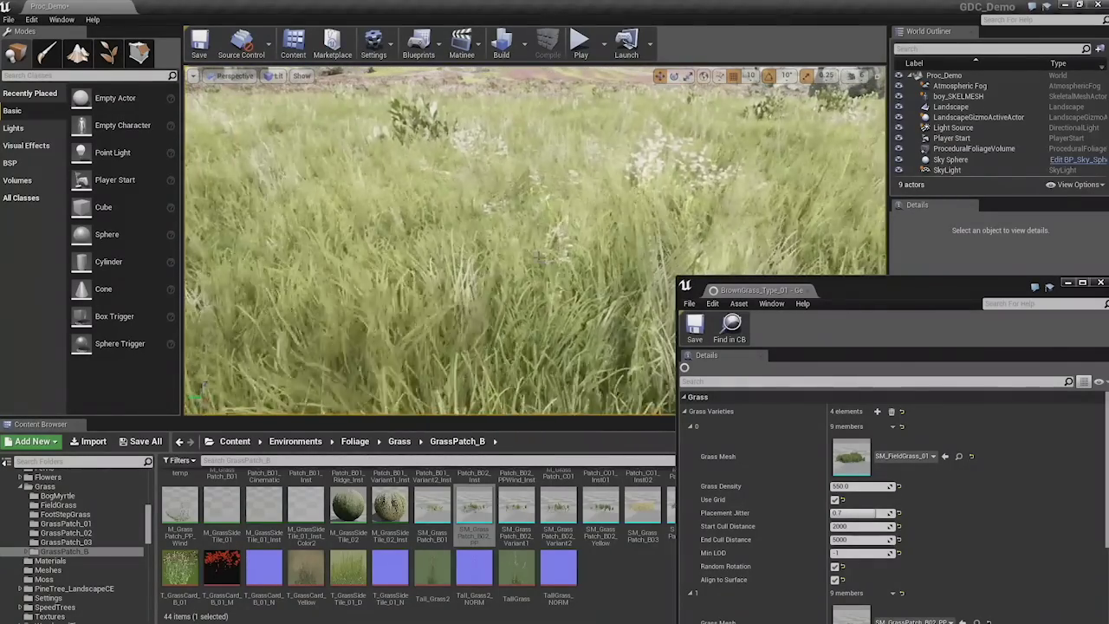
Collapse the earlier varieties and expand BrownGrass_Type_01's grass variety 2 to review its settings.
click(684, 411)
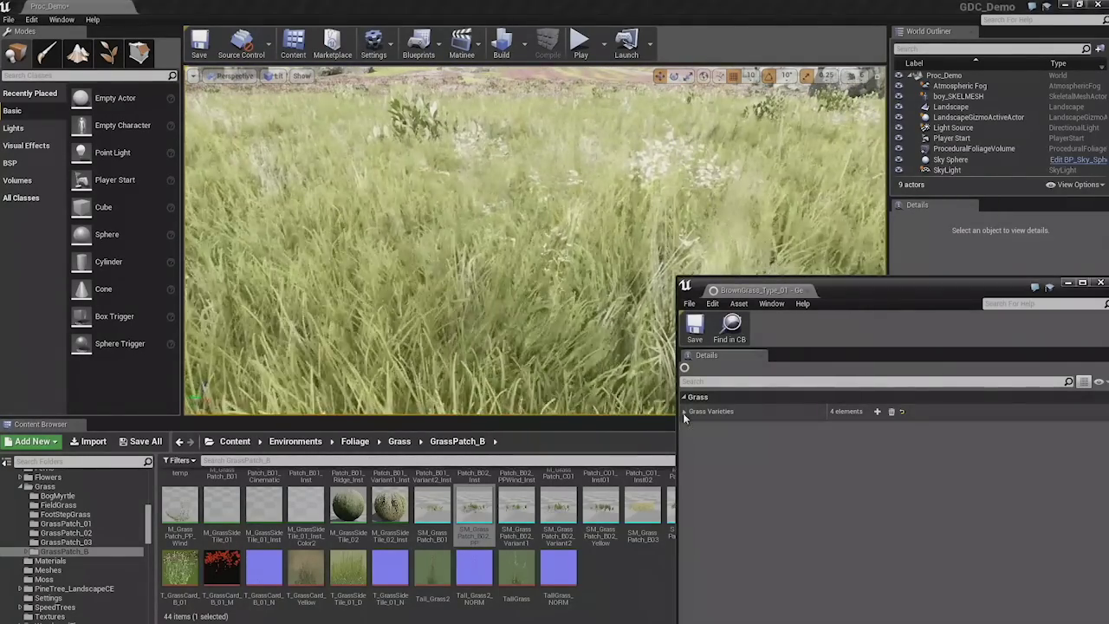
click(683, 412)
click(689, 426)
click(690, 440)
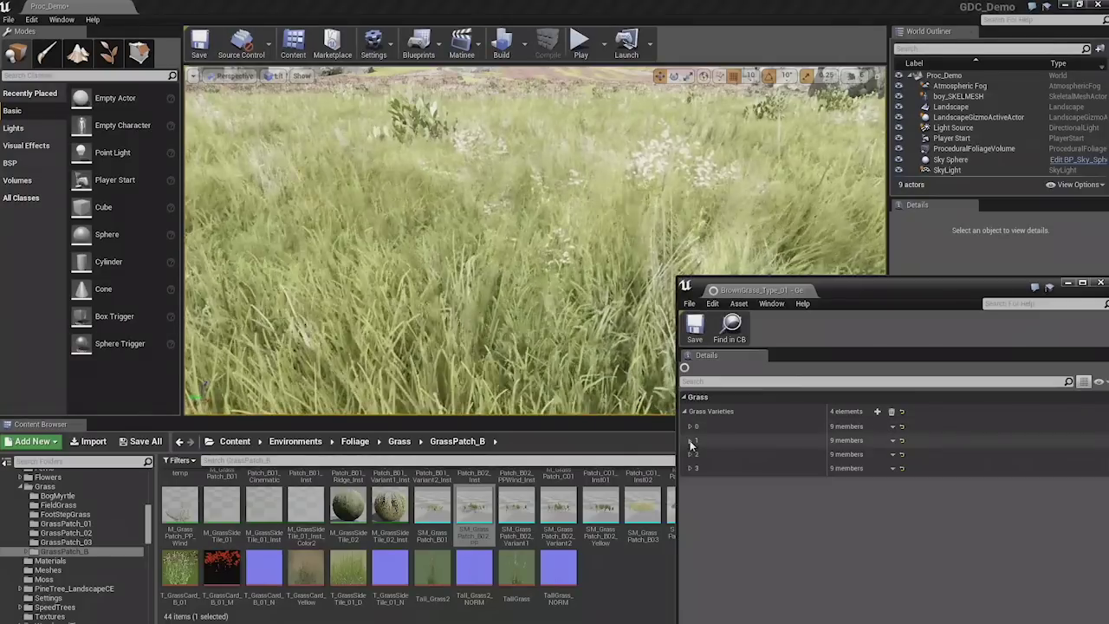
click(690, 454)
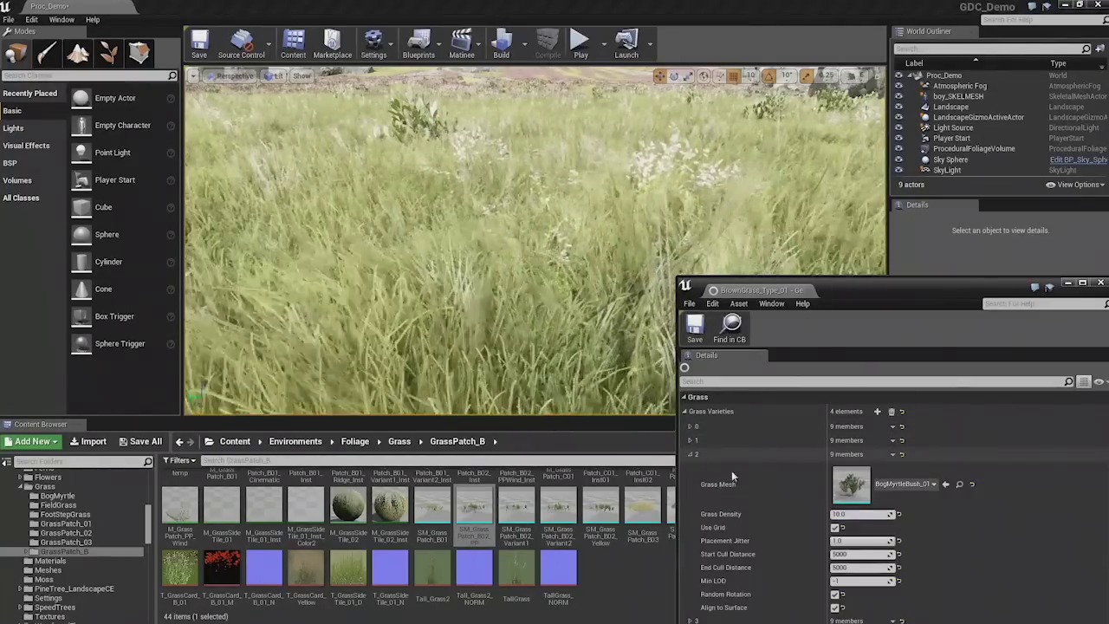
drag(893, 286, 762, 210)
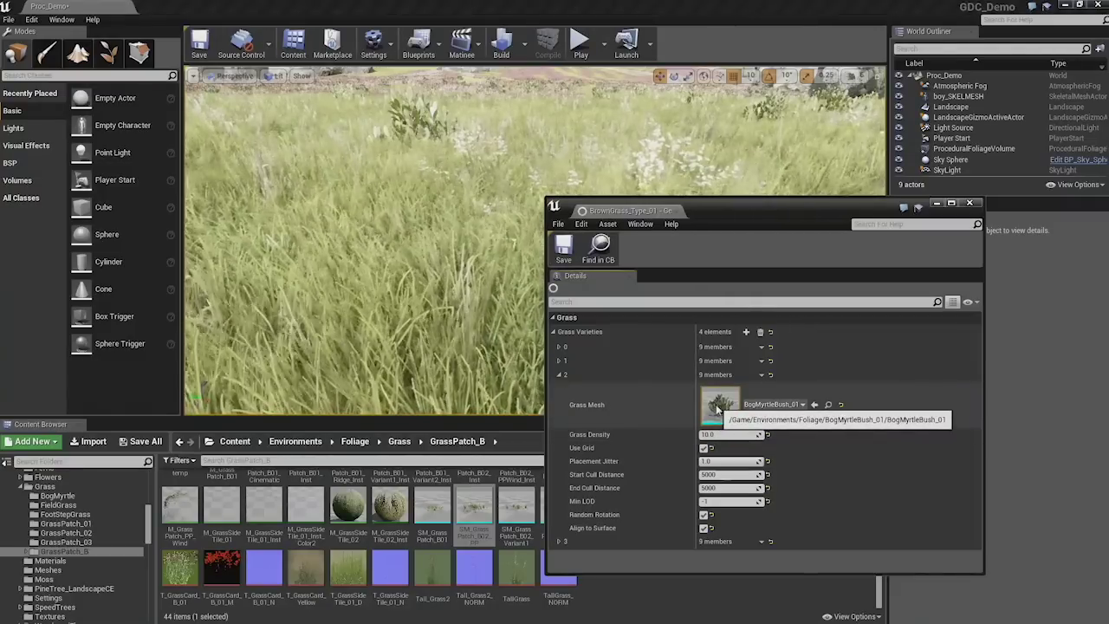
right_drag(364, 260, 367, 287)
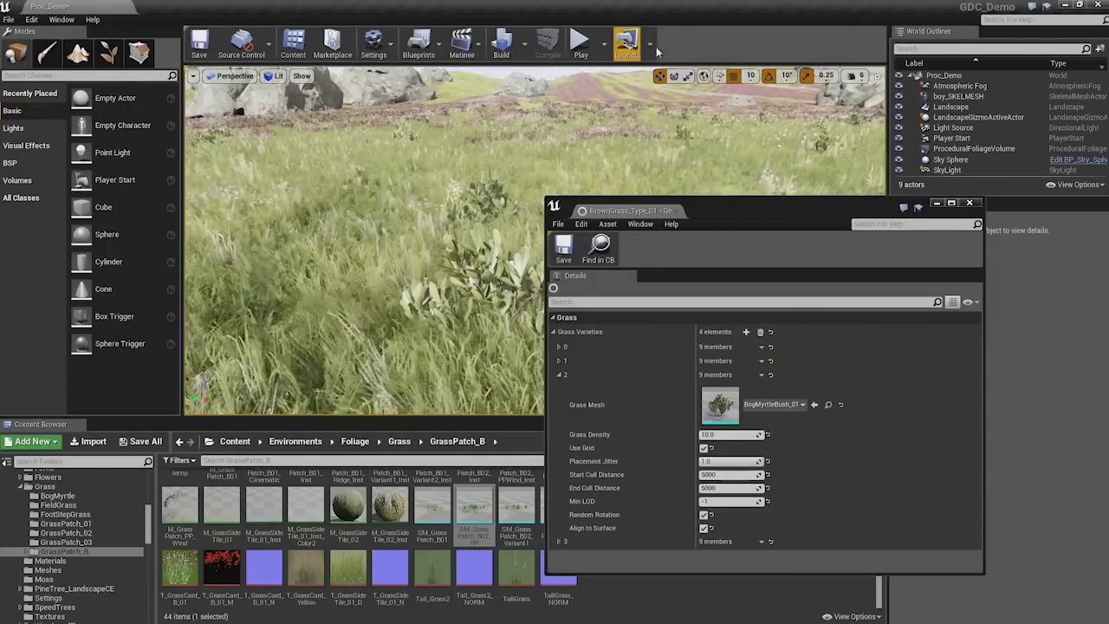
drag(705, 203, 776, 161)
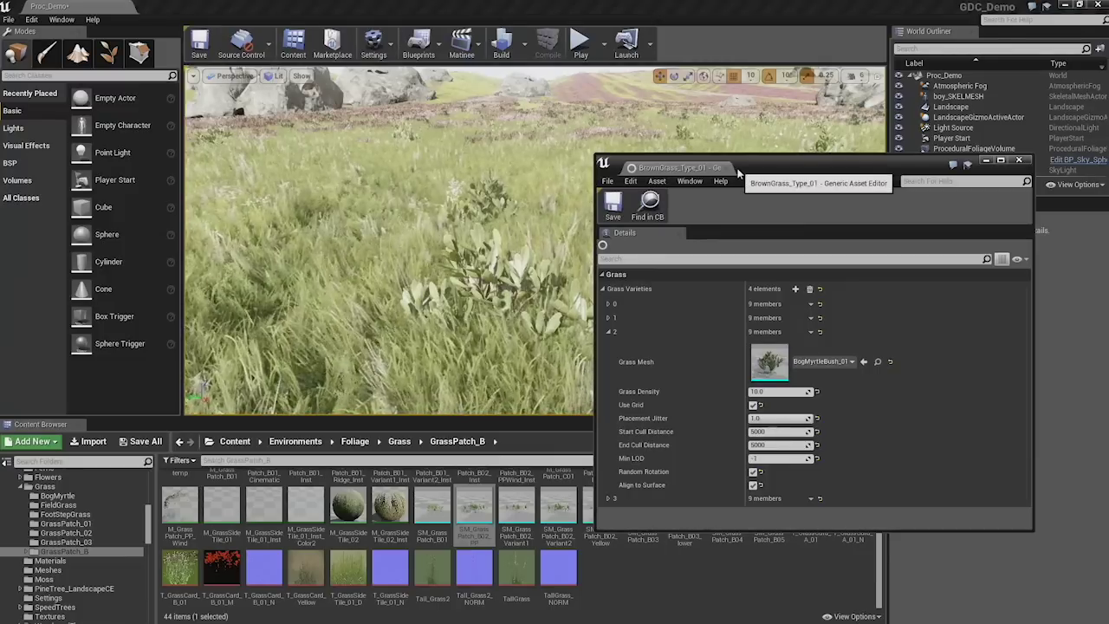
Expand grass variety 3 and locate SM_FieldScabious_01 in the Content Browser.
click(610, 333)
click(610, 347)
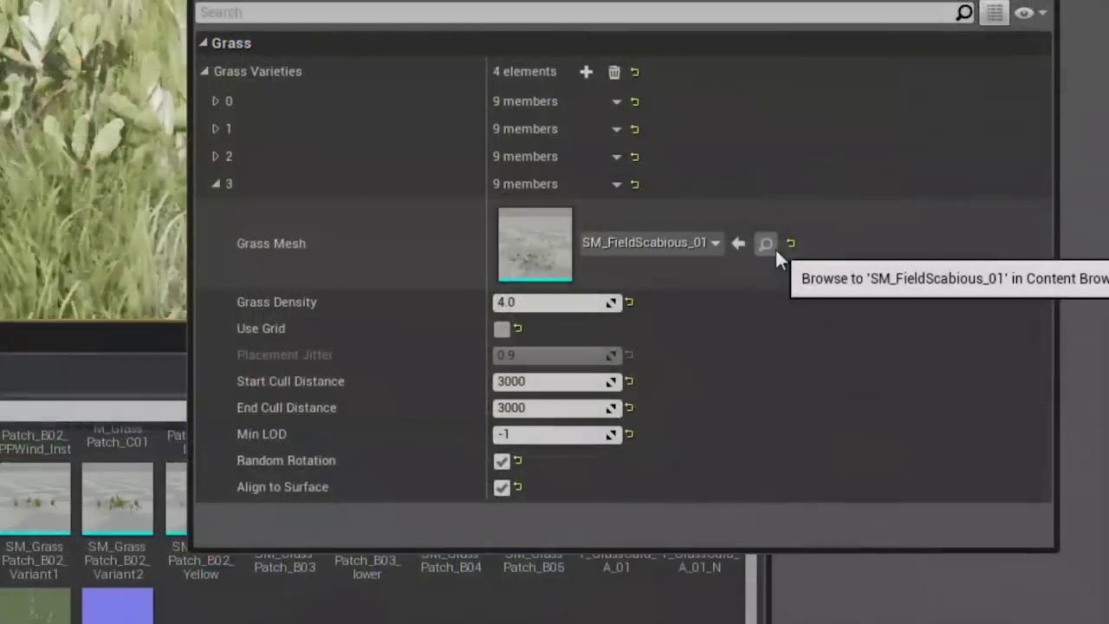
click(774, 247)
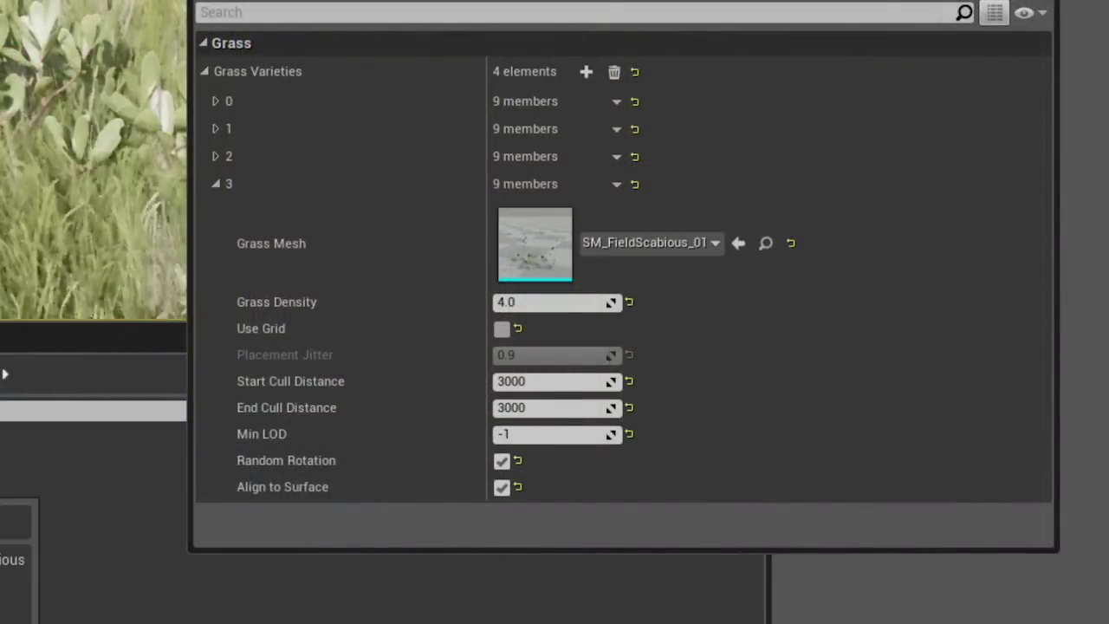
Open SM_FieldScabious_01 in the Static Mesh Editor and rotate its preview.
double_click(305, 498)
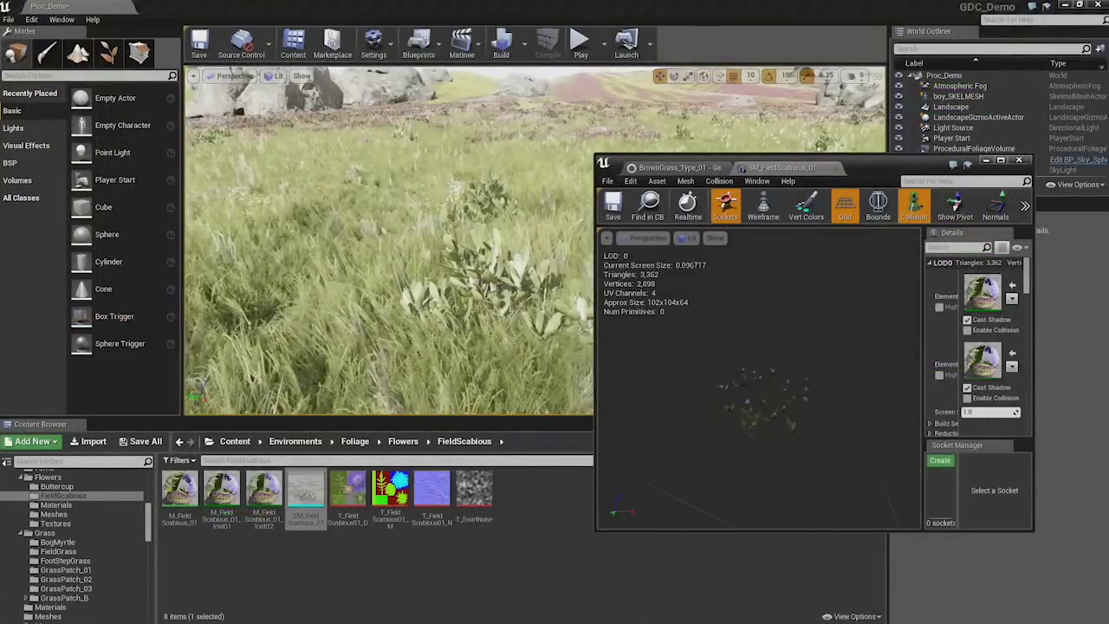
mouse_move(745, 389)
mouse_down()
mouse_move(763, 395)
mouse_move(732, 394)
mouse_up()
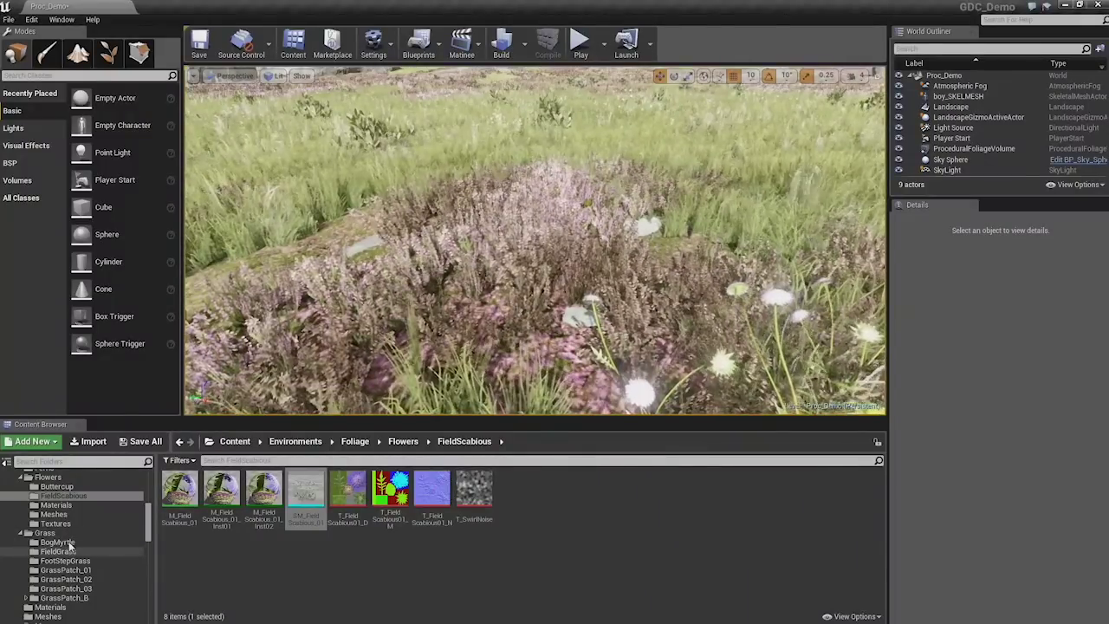
Open GreenGrass_Type_01 from Landscape/GrassTypes and expand its Grass Varieties elements 0 and 1.
scroll(70, 544, up, 6)
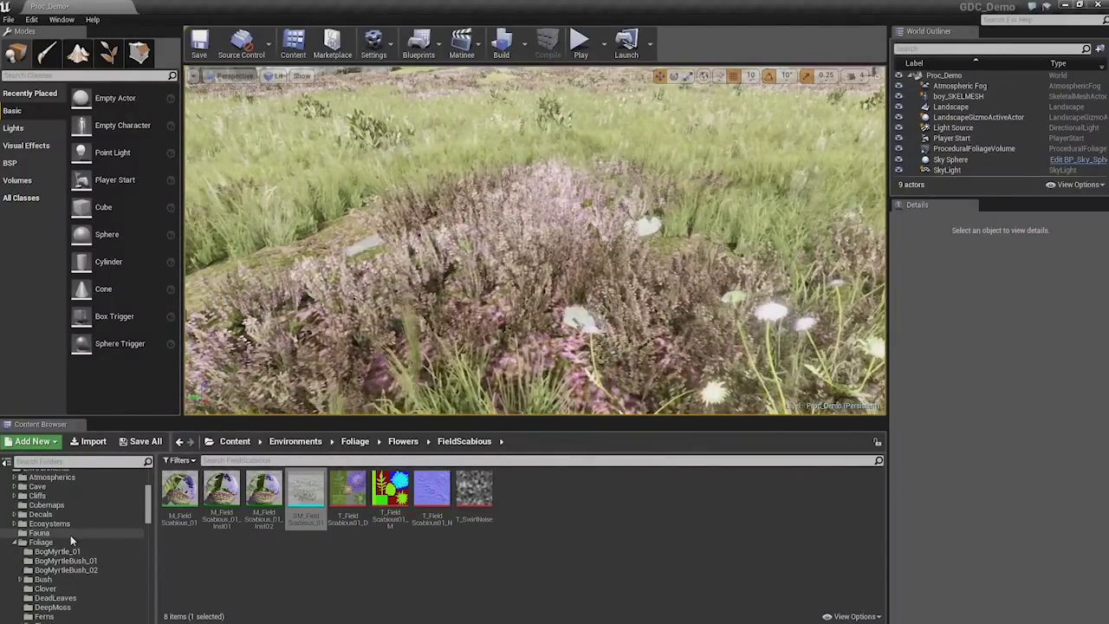
scroll(71, 535, up, 3)
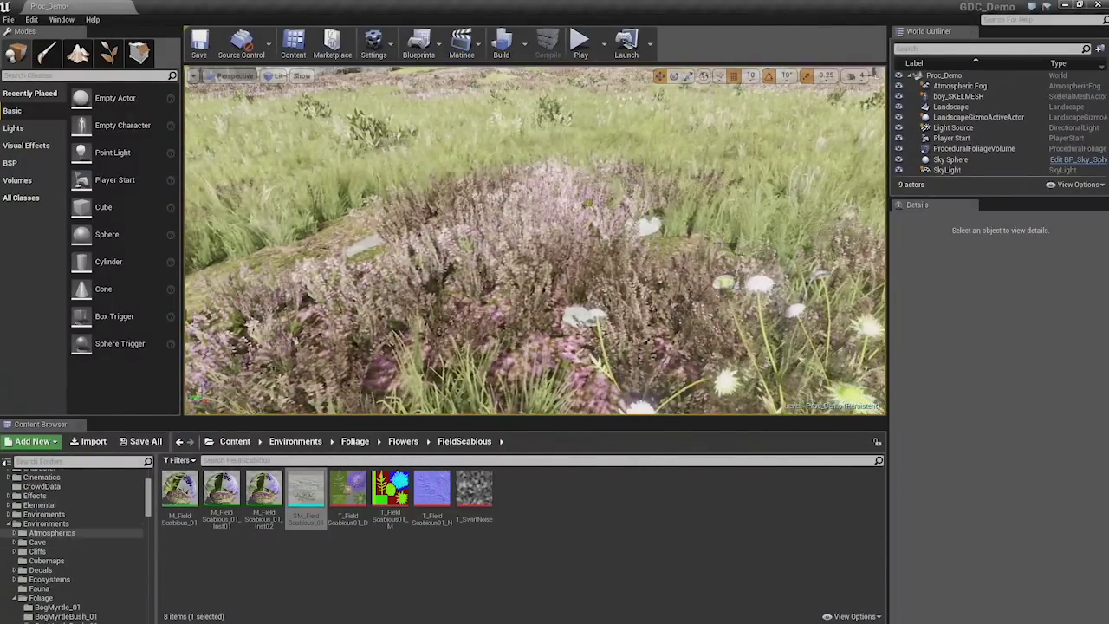
scroll(71, 537, down, 3)
click(19, 543)
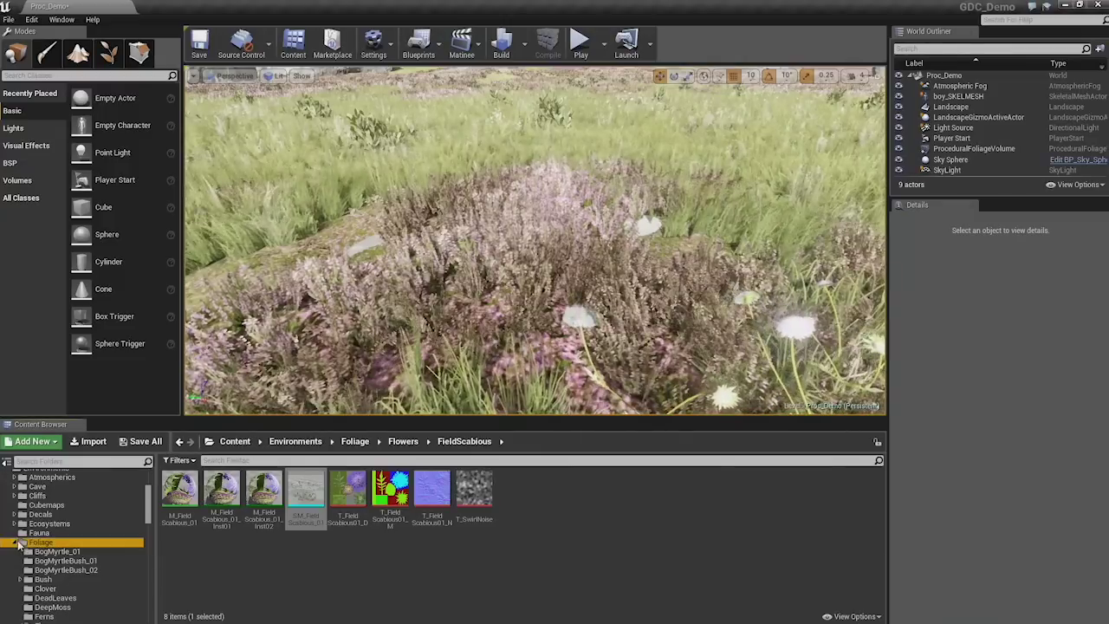
click(19, 543)
click(59, 597)
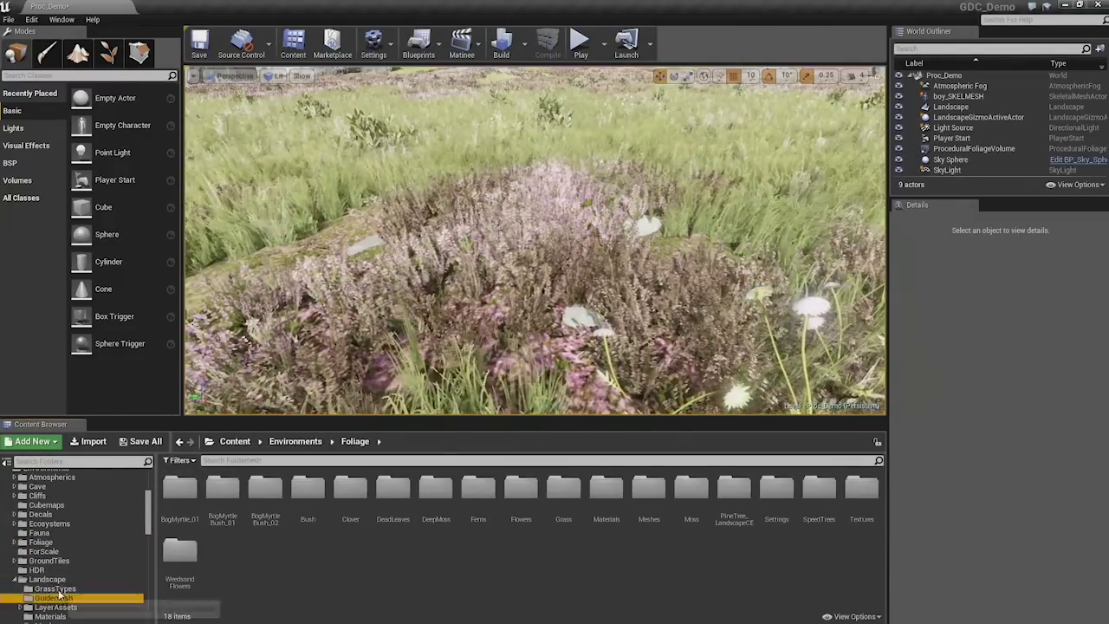
click(55, 588)
double_click(221, 495)
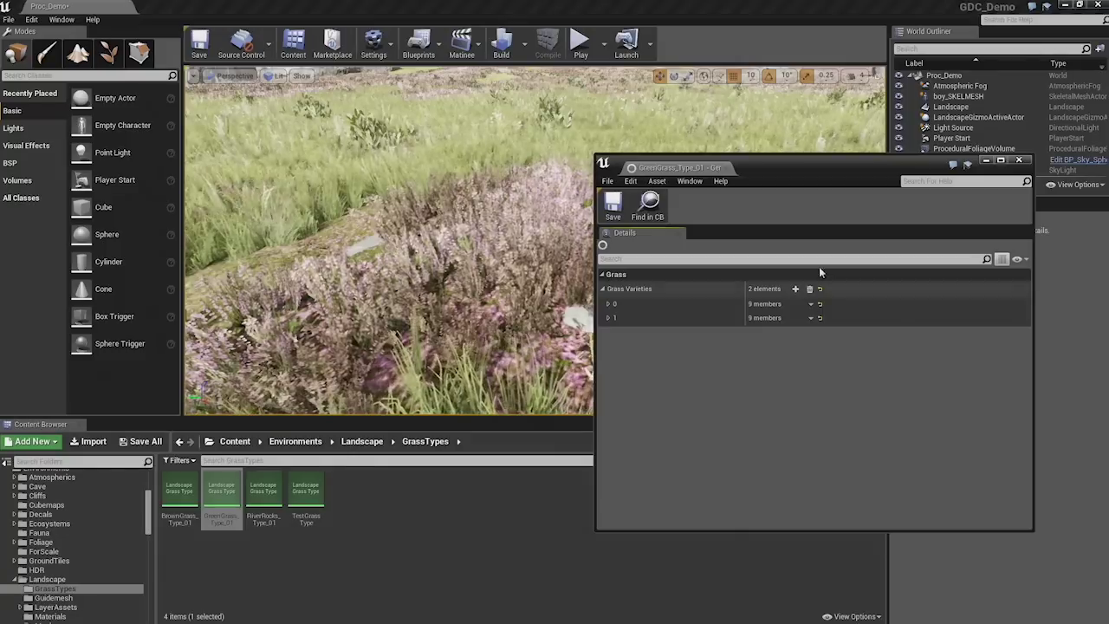
click(609, 318)
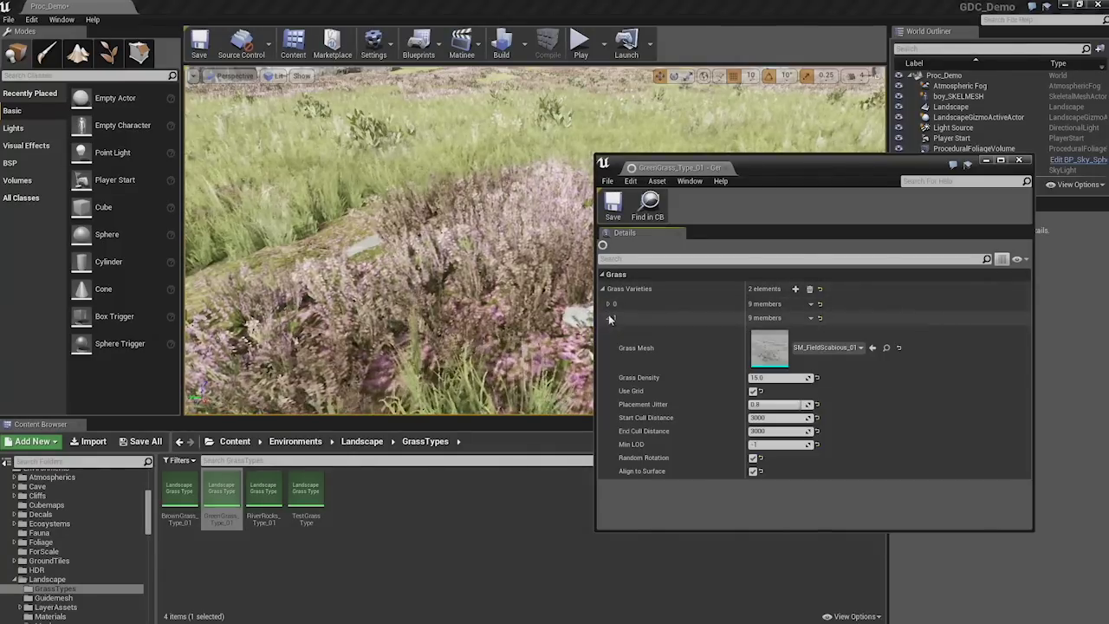
click(610, 304)
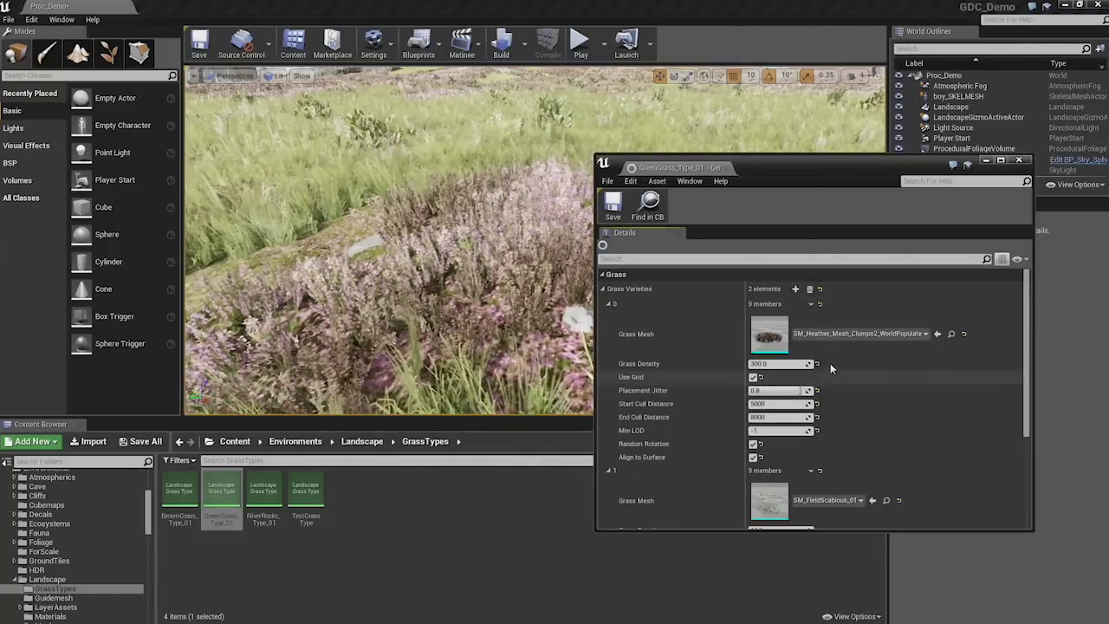
double_click(763, 343)
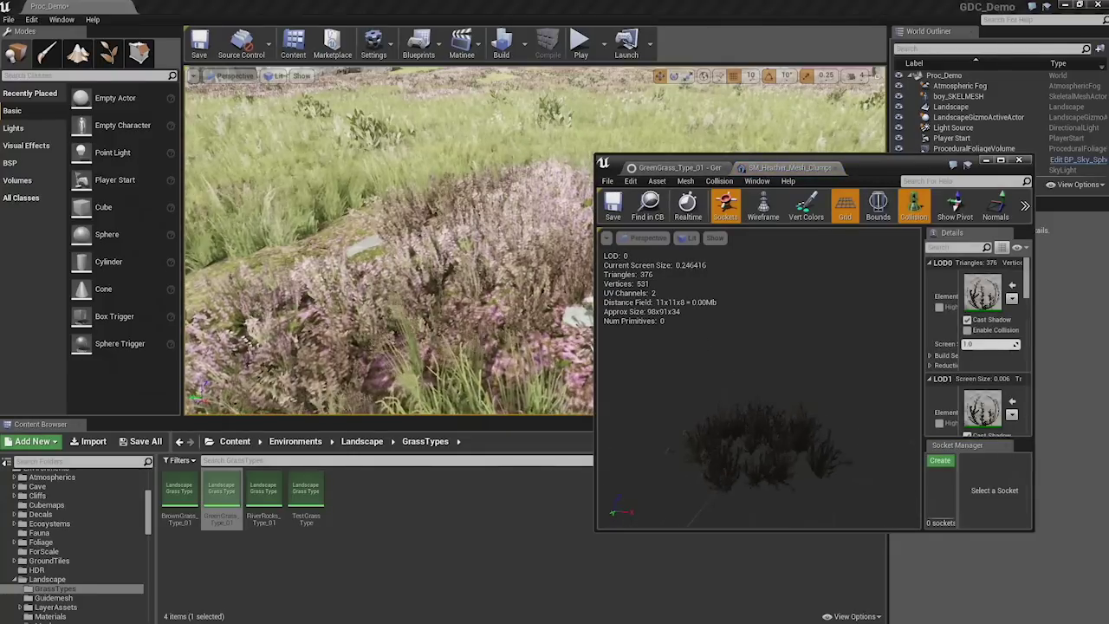
scroll(758, 381, up, 5)
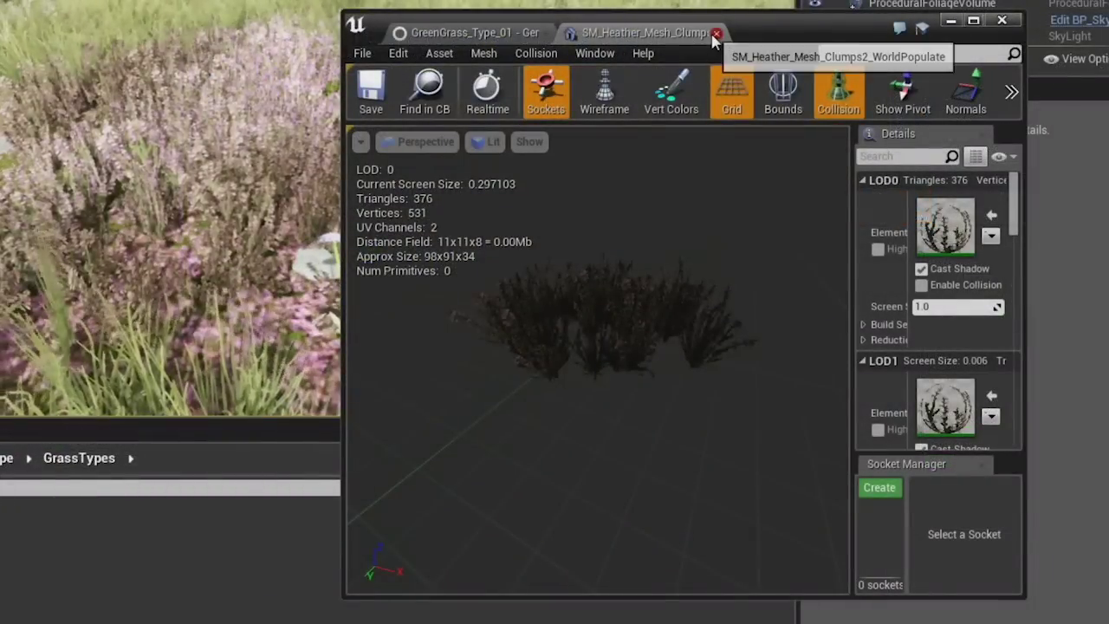
click(836, 168)
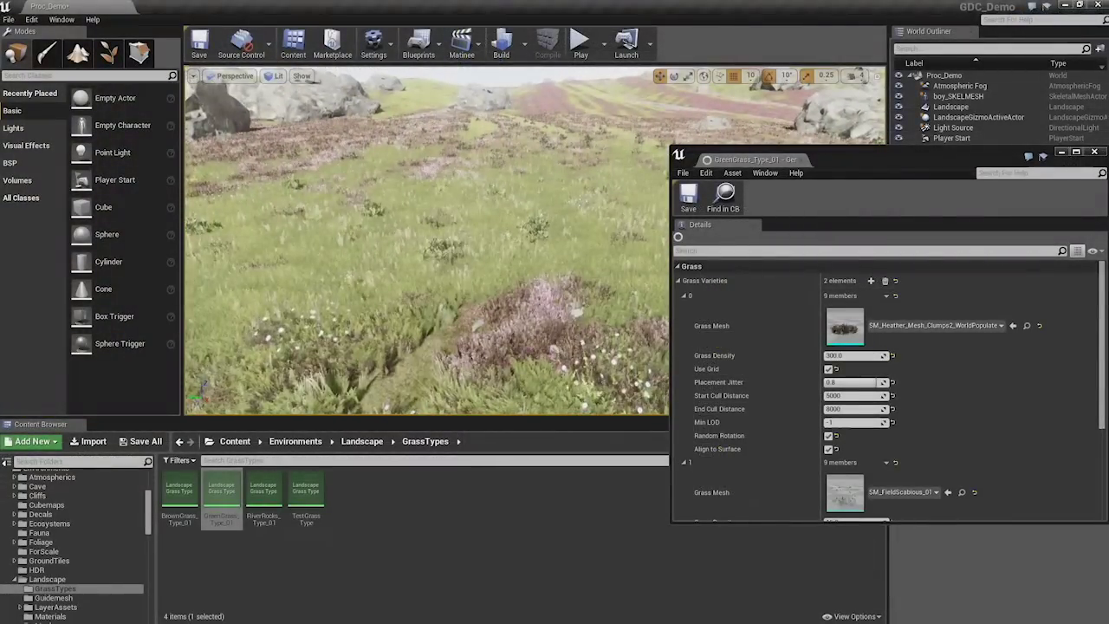
Fly over the heather-covered field, then close the GreenGrass_Type_01 editor.
right_drag(441, 225, 442, 225)
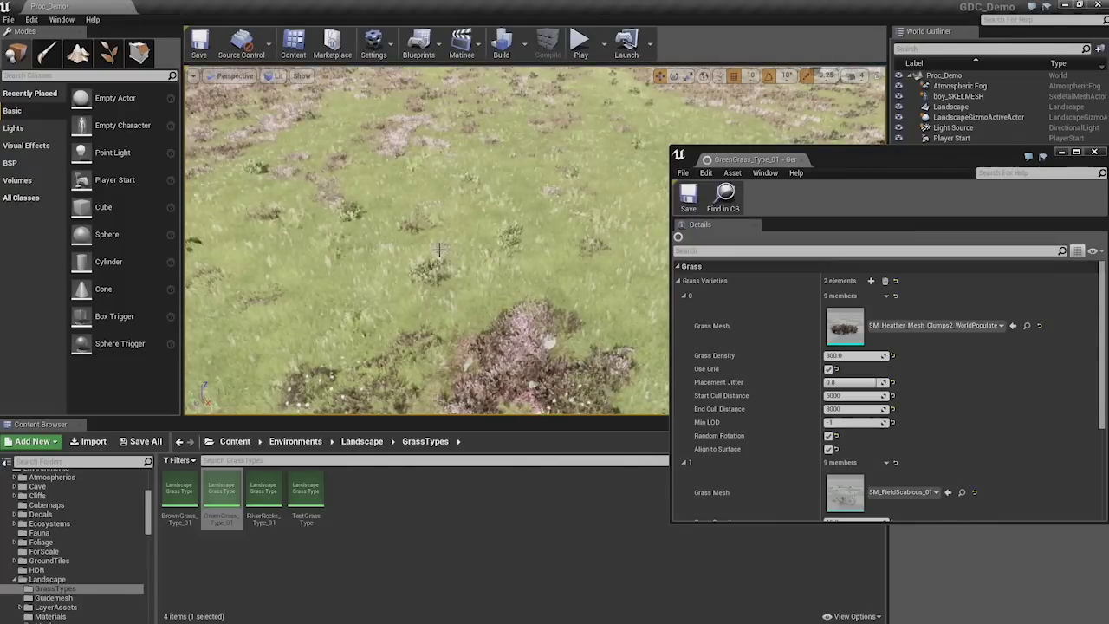
right_drag(489, 271, 489, 272)
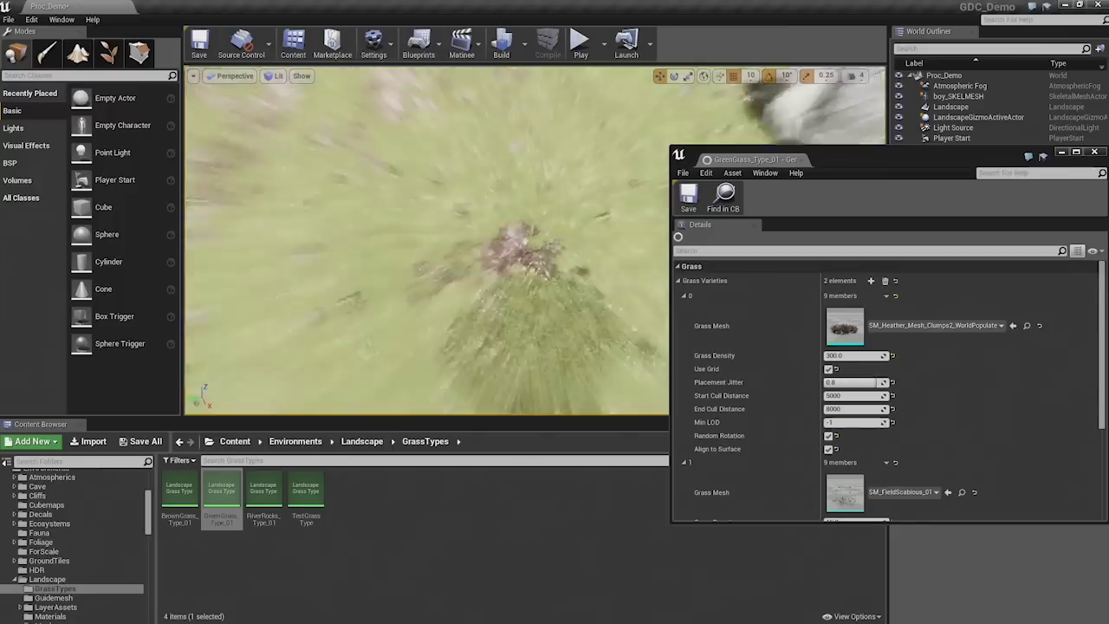
right_drag(489, 271, 489, 272)
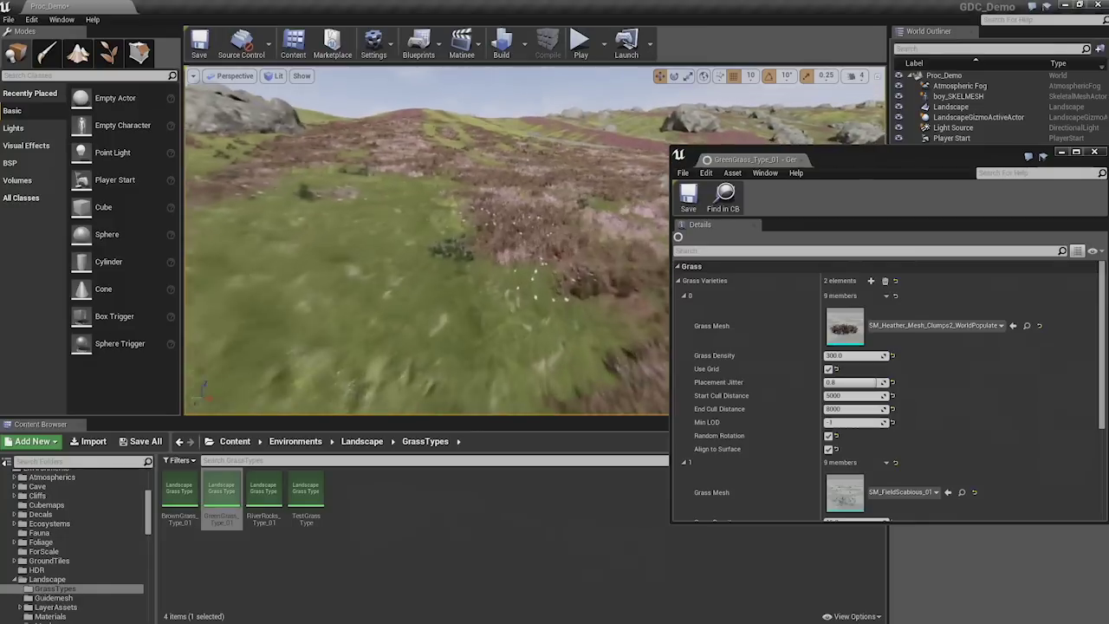
click(801, 161)
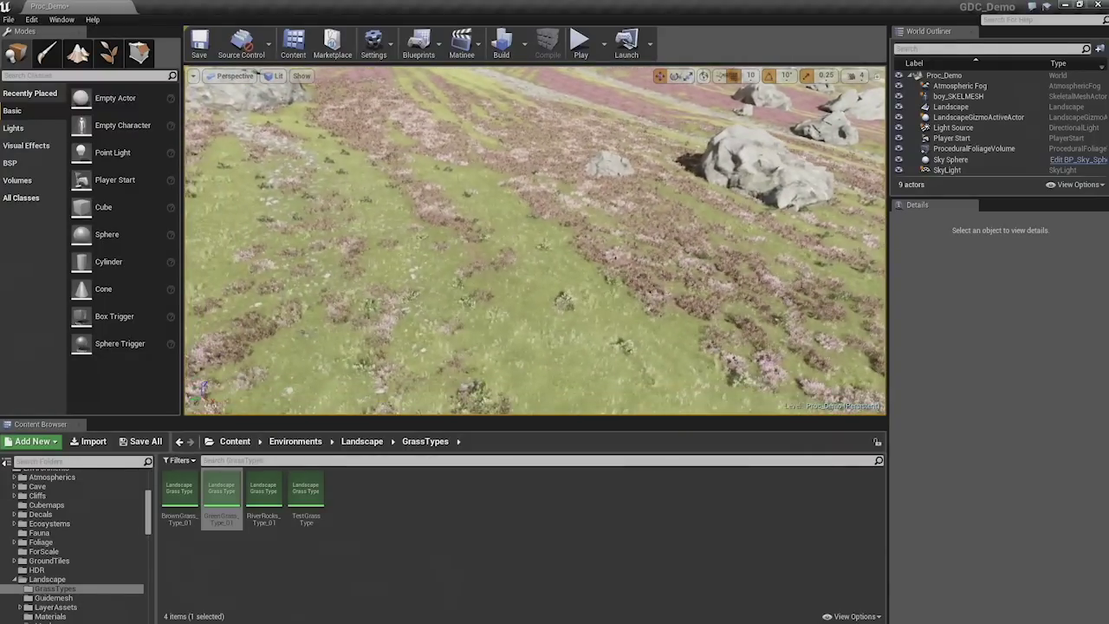
Select the Landscape actor and open M_Landscape_Simple_01 from its Landscape Material slot.
click(518, 235)
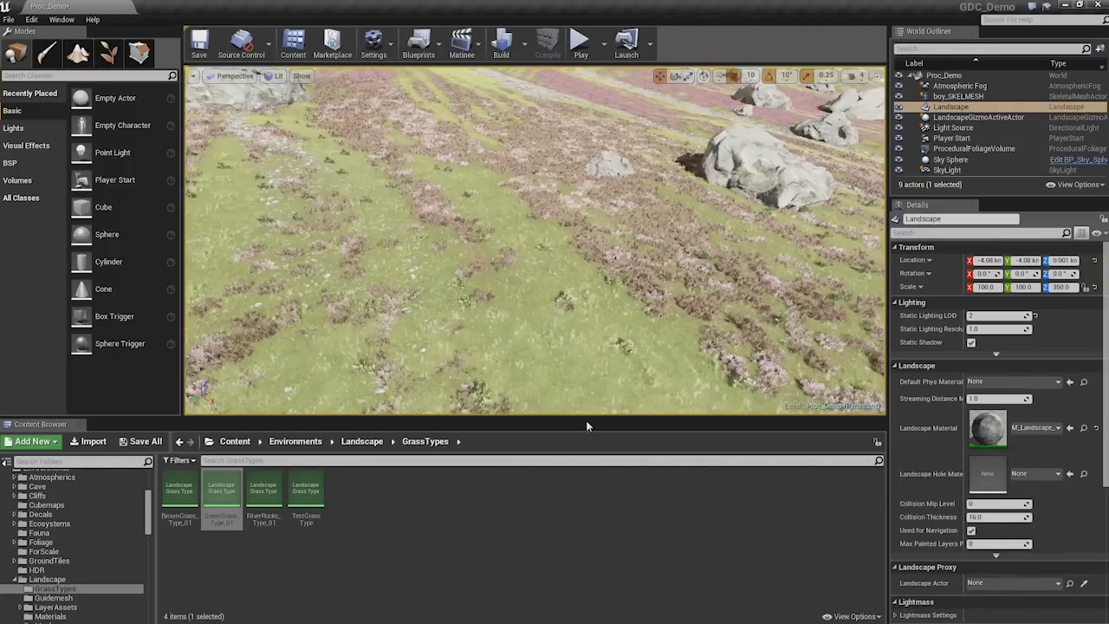
double_click(994, 440)
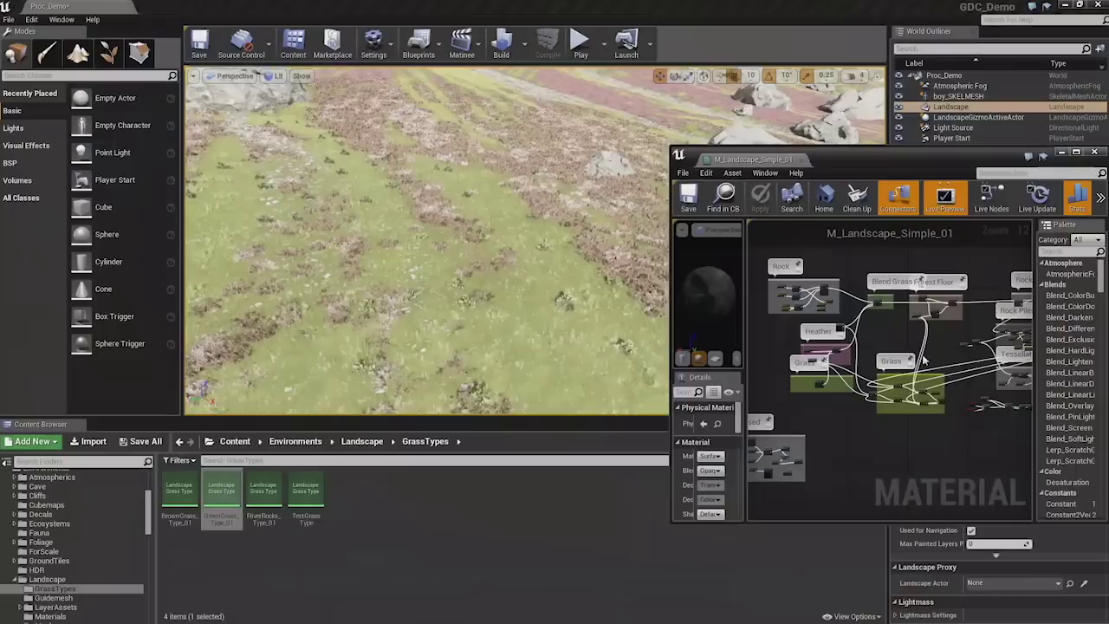
Preview the Grass output node and shrink the Material Editor to show the terrain beside it.
scroll(924, 358, up, 10)
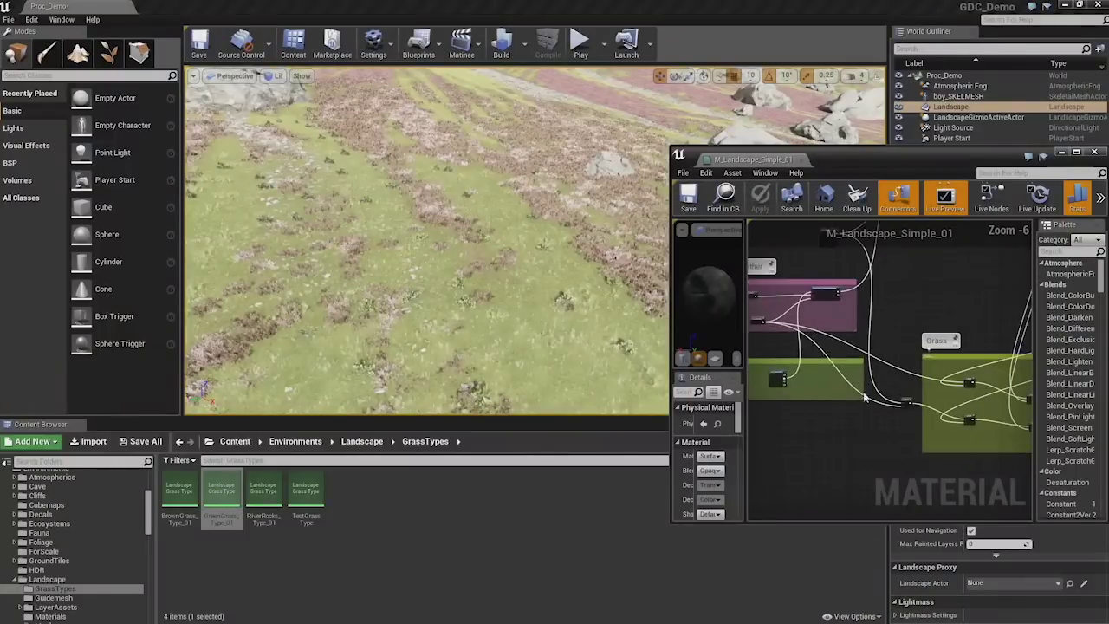
scroll(952, 369, down, 2)
right_drag(952, 369, 823, 349)
click(960, 381)
key(space)
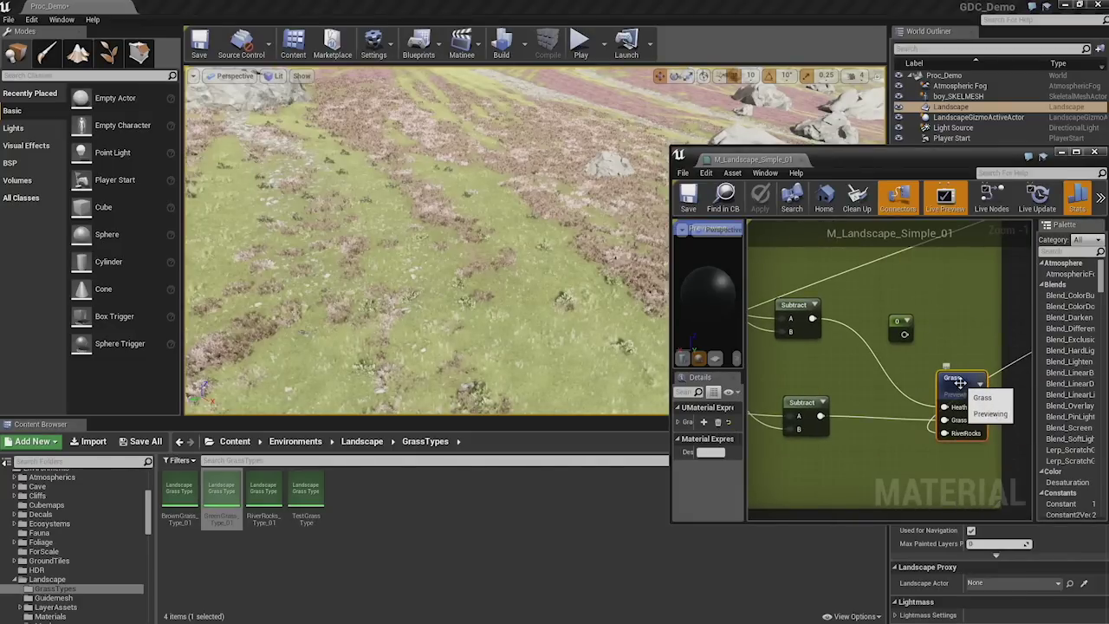
drag(960, 381, 951, 357)
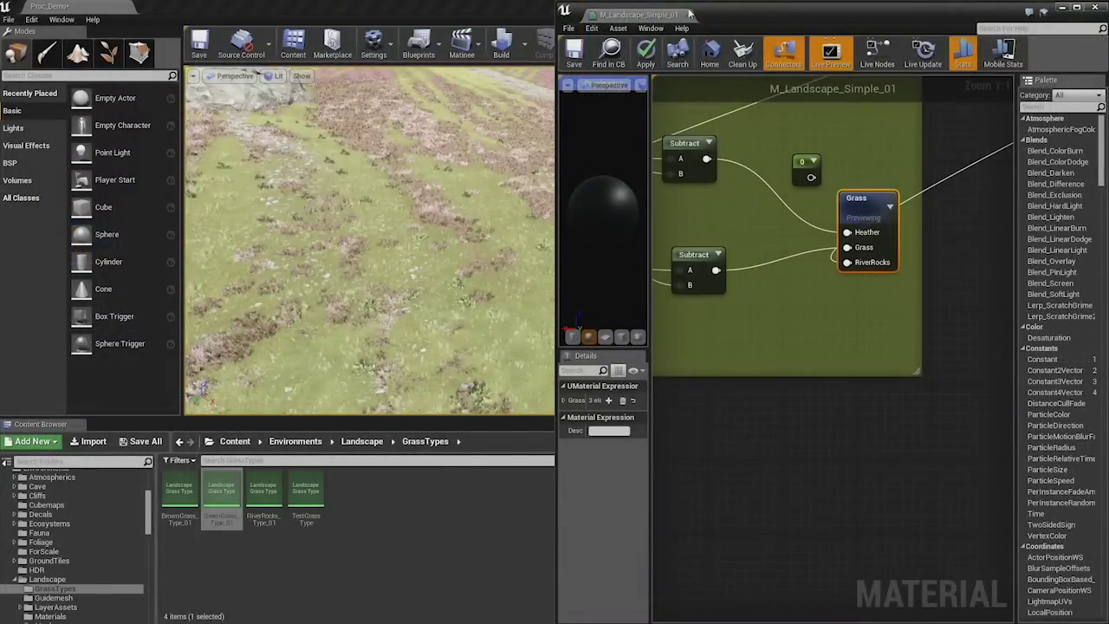
drag(555, 2, 678, 242)
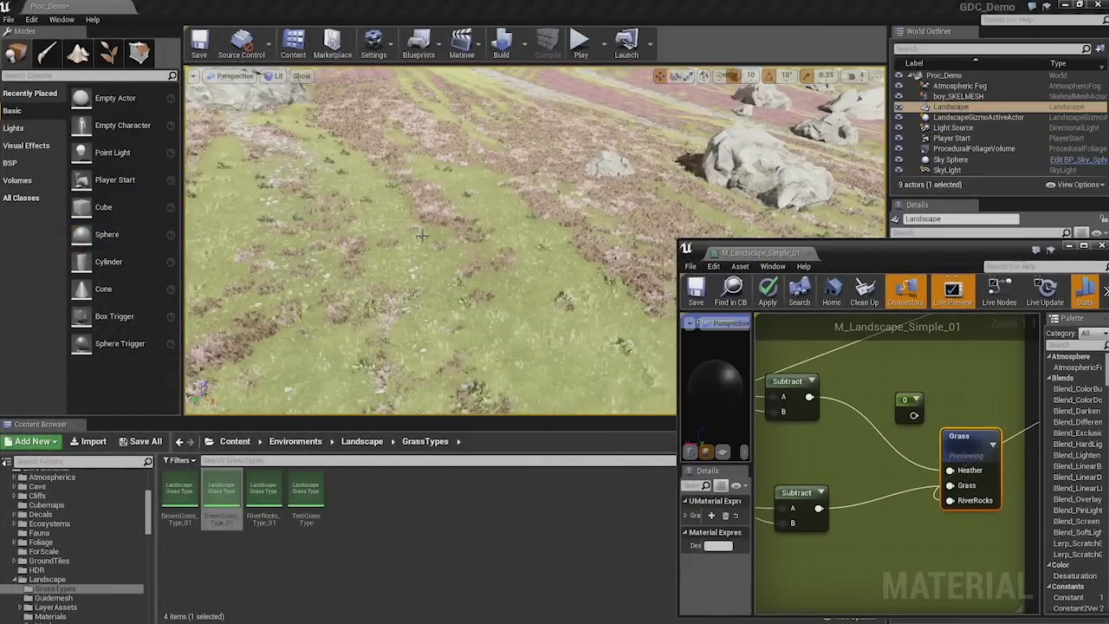
right_drag(297, 203, 317, 188)
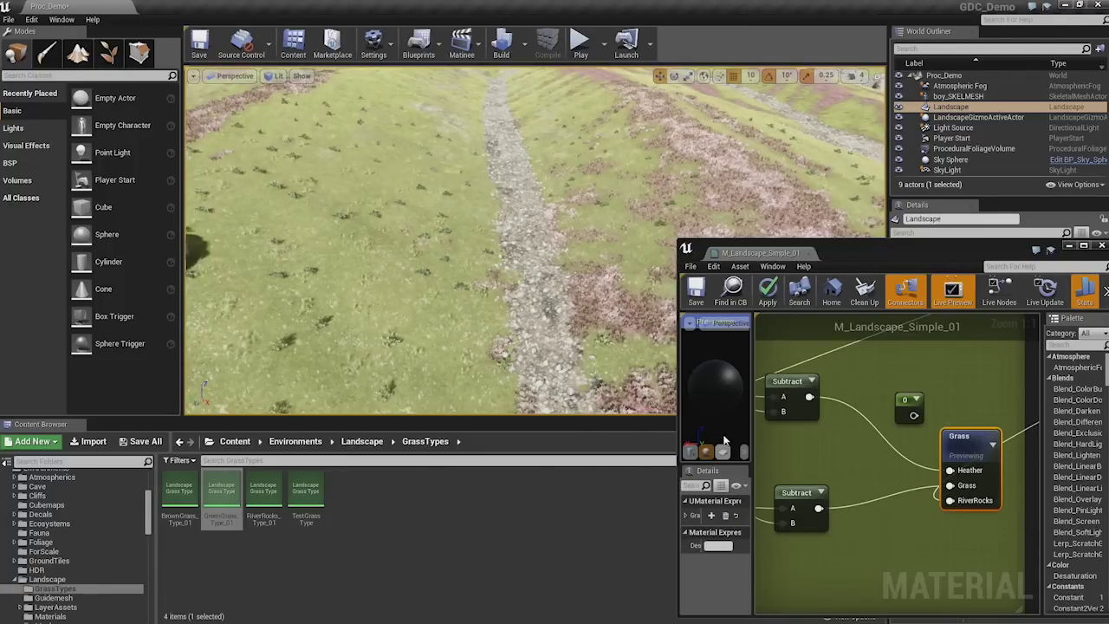
Add a fourth, empty element 3 to the Grass output's Grass Types list.
drag(752, 420, 804, 420)
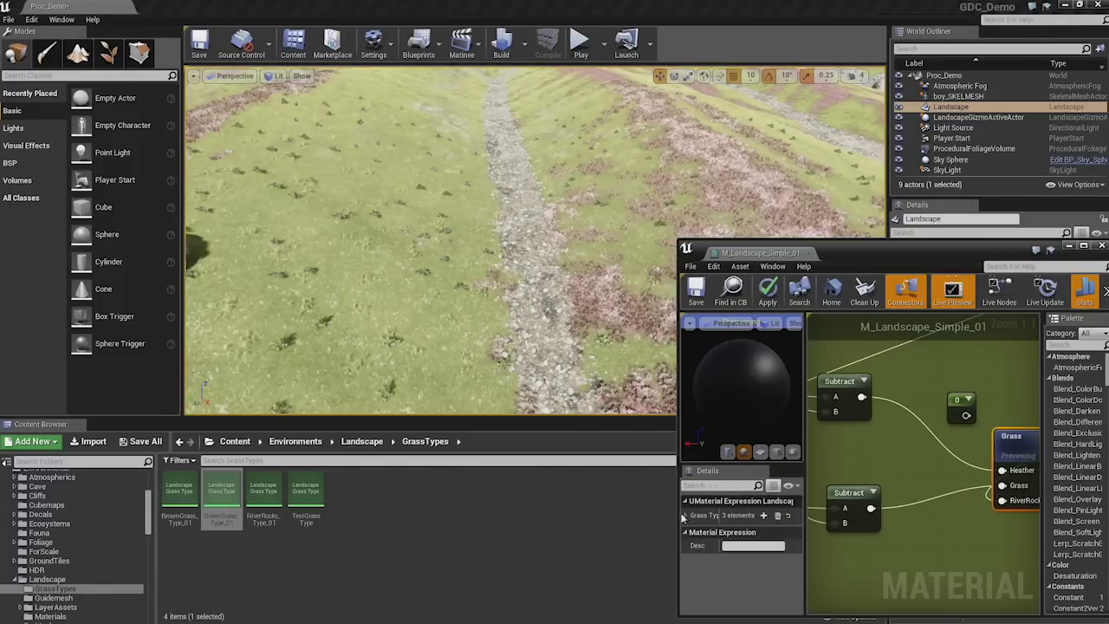
click(687, 516)
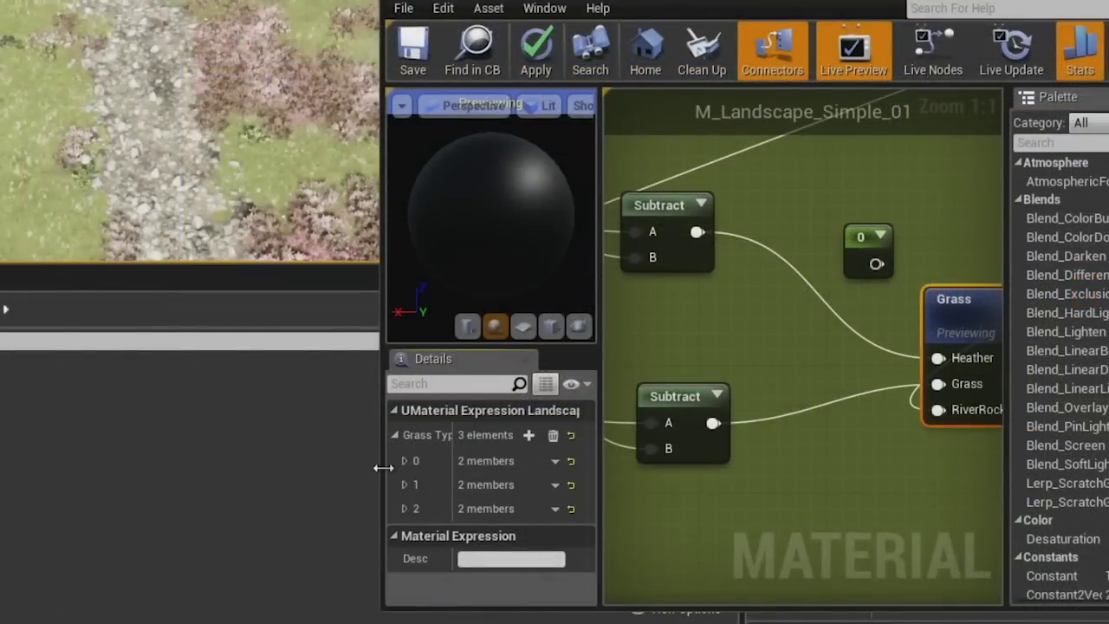
drag(383, 468, 126, 471)
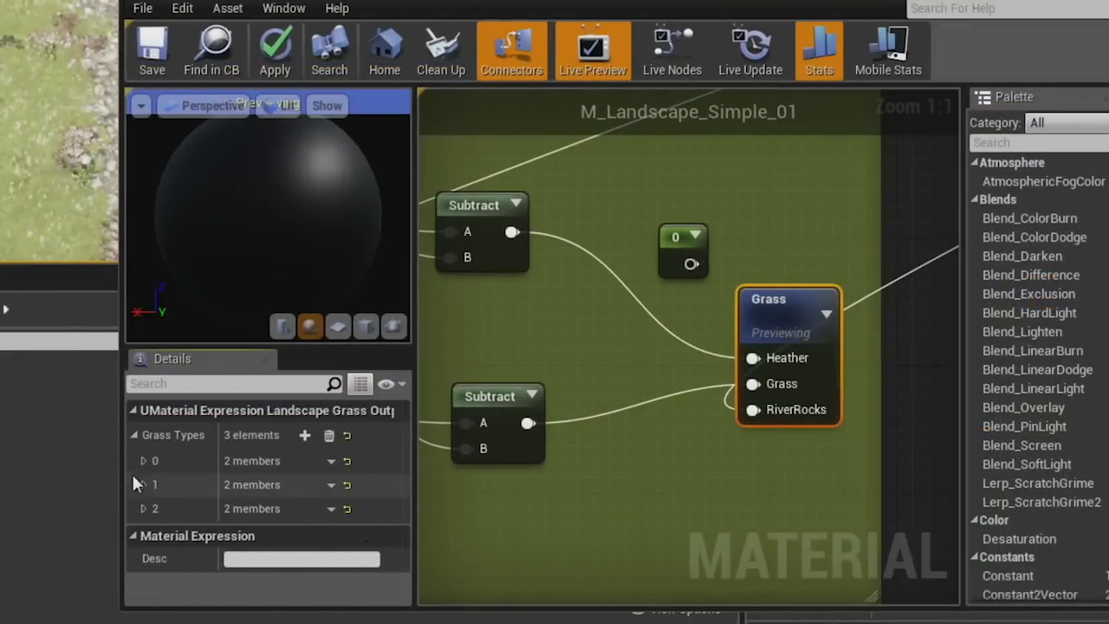
click(305, 435)
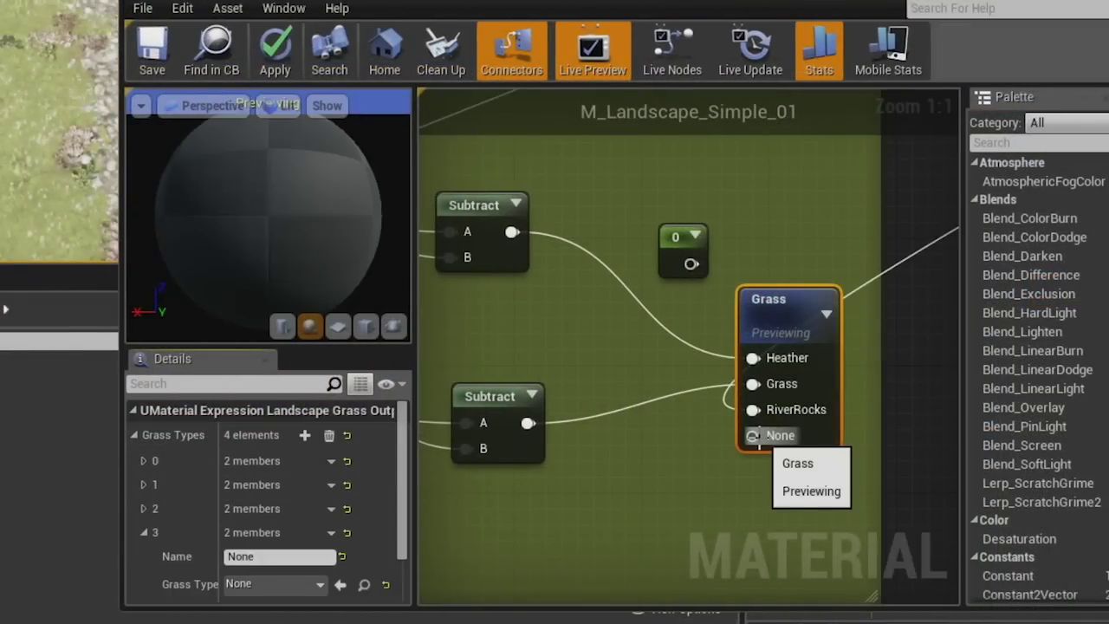
Reposition the Material Editor and select the Subtract Rocks node.
scroll(609, 363, down, 2)
right_drag(480, 275, 733, 309)
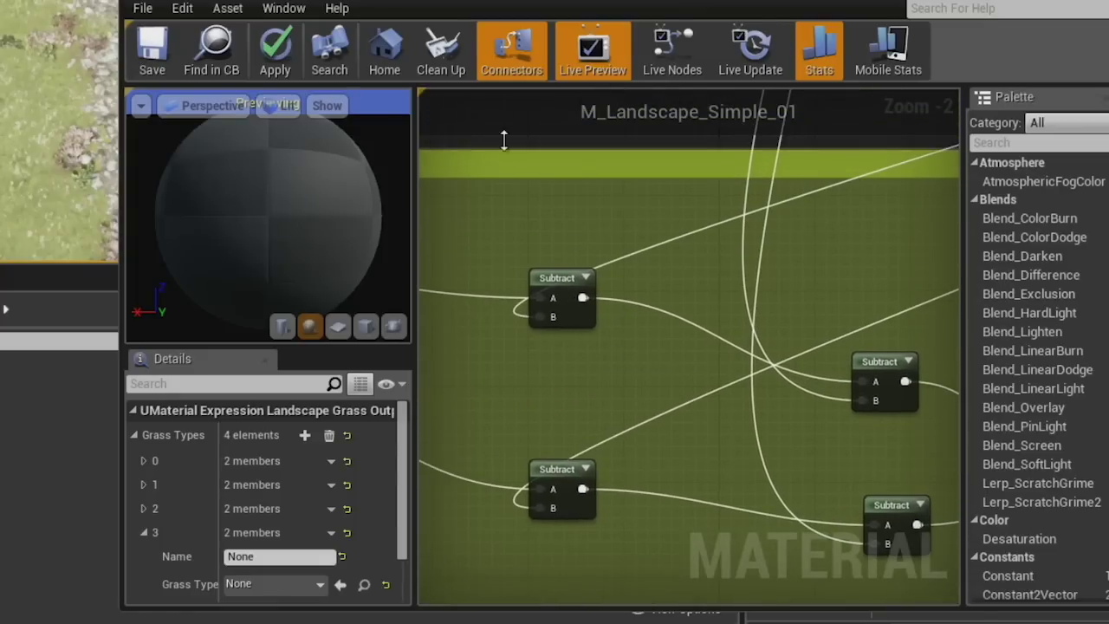
drag(546, 2, 642, 16)
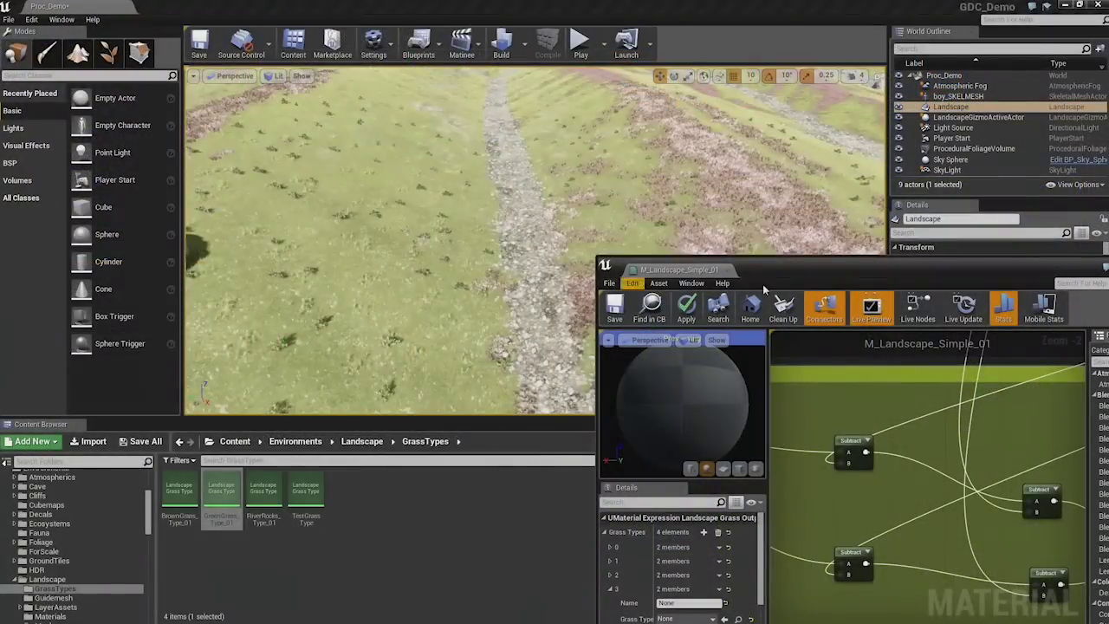
drag(764, 289, 528, 191)
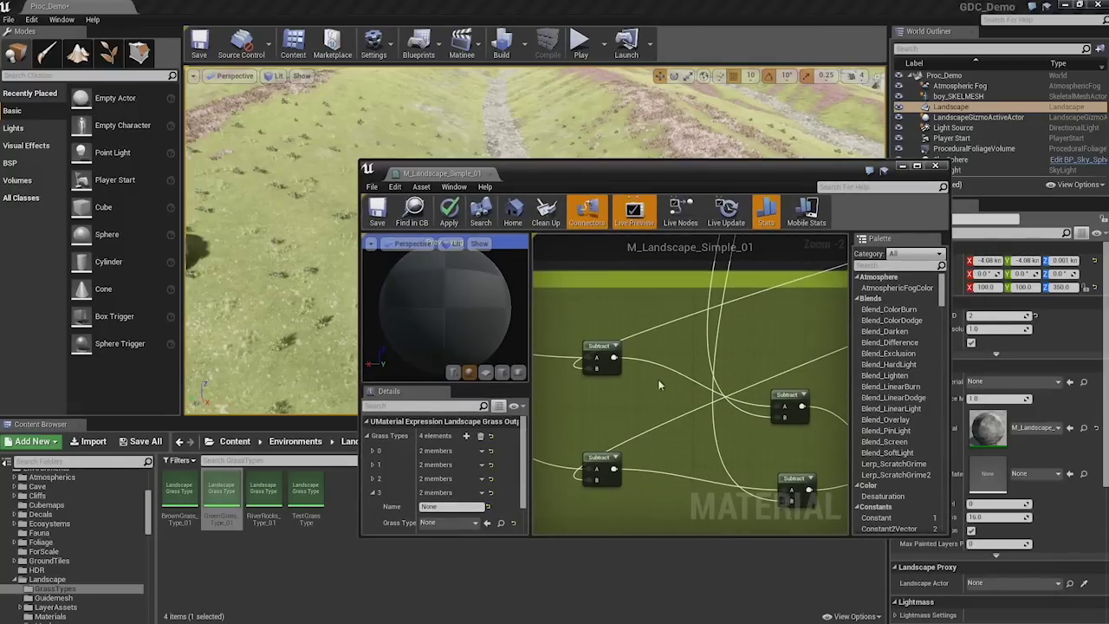
click(612, 362)
right_drag(612, 362, 674, 394)
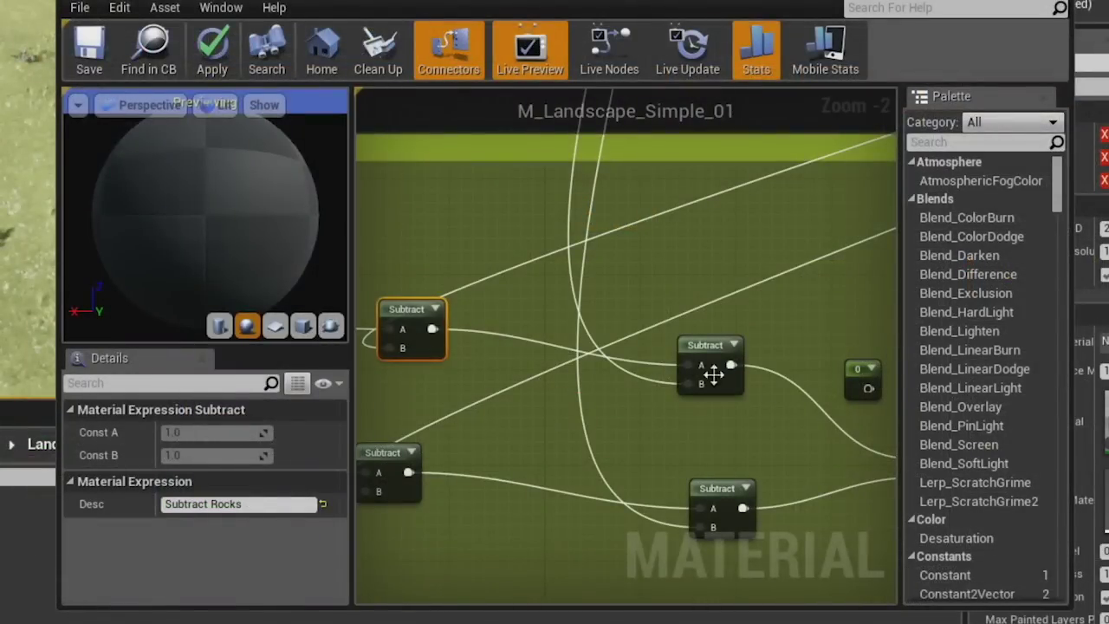
Pan and zoom past the Heather and Subtract nodes until Sample 'DeadLeaves' is centered.
scroll(599, 351, down, 2)
right_drag(537, 316, 546, 332)
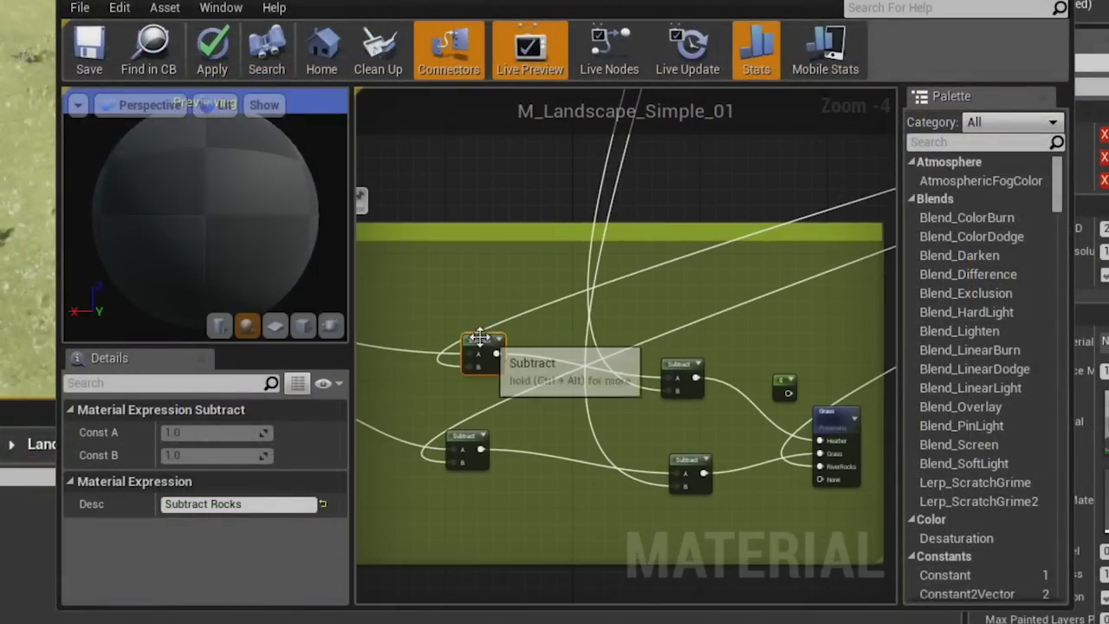
right_drag(641, 303, 649, 292)
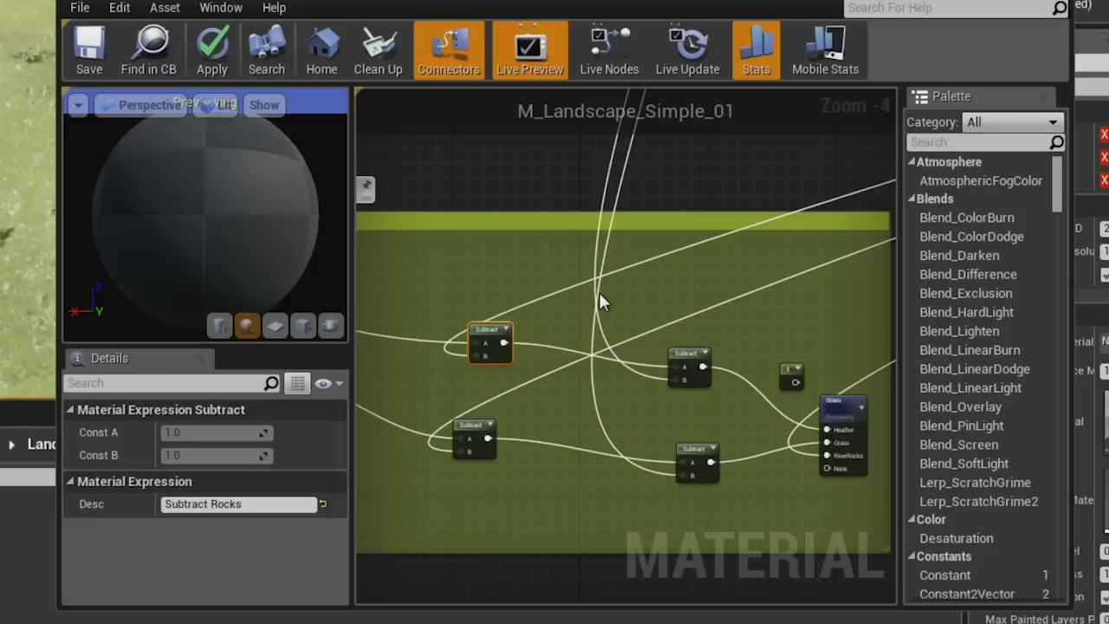
right_drag(598, 343, 589, 297)
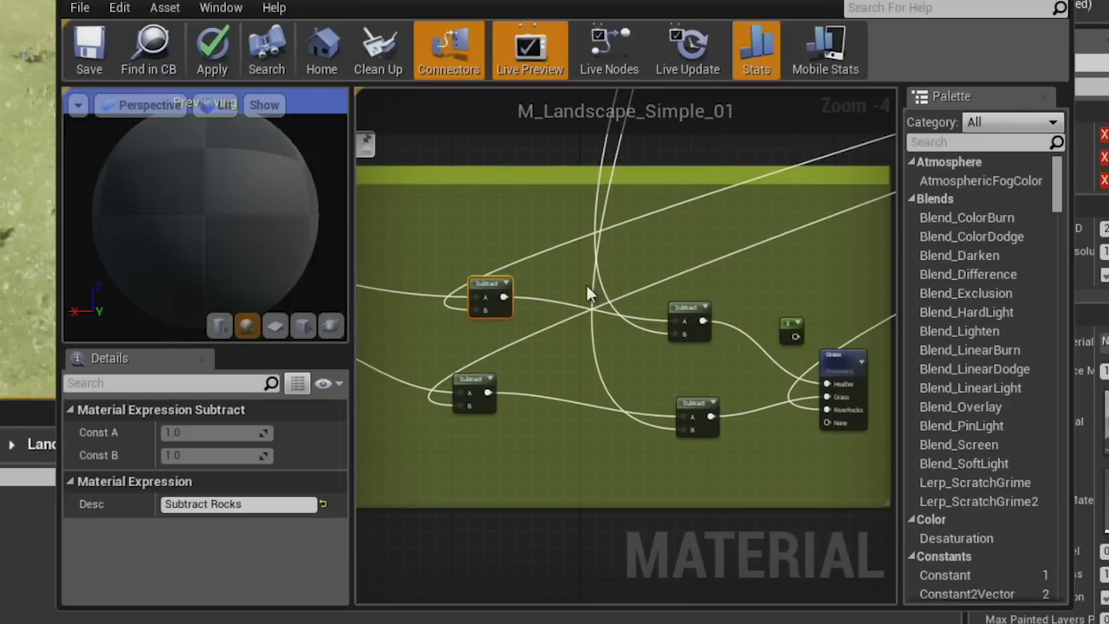
scroll(675, 422, up, 5)
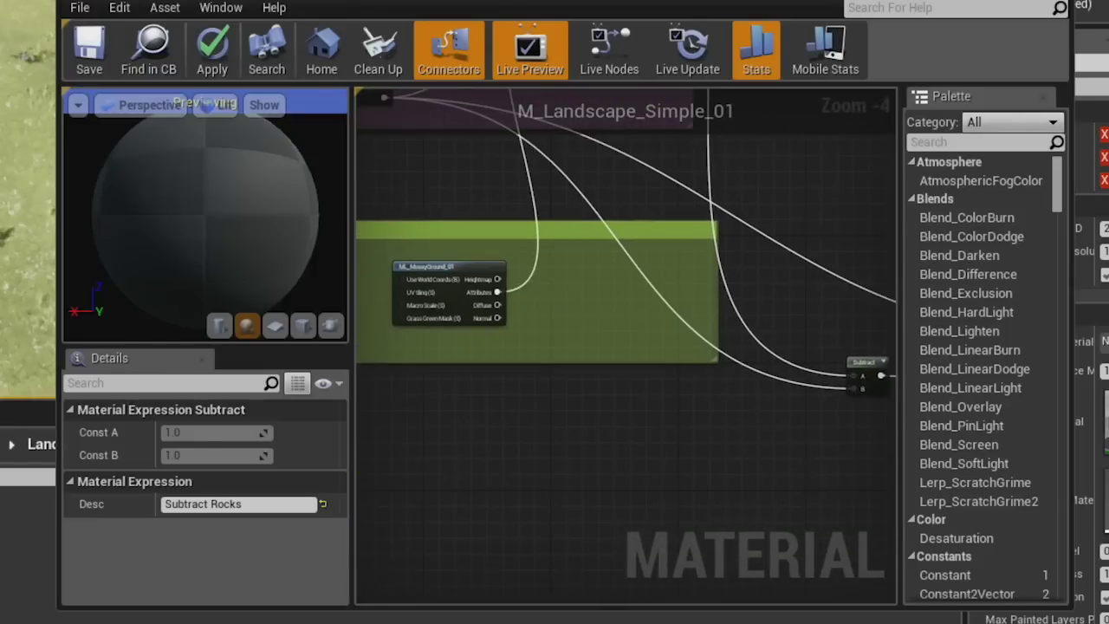
scroll(676, 422, up, 2)
right_drag(713, 126, 649, 286)
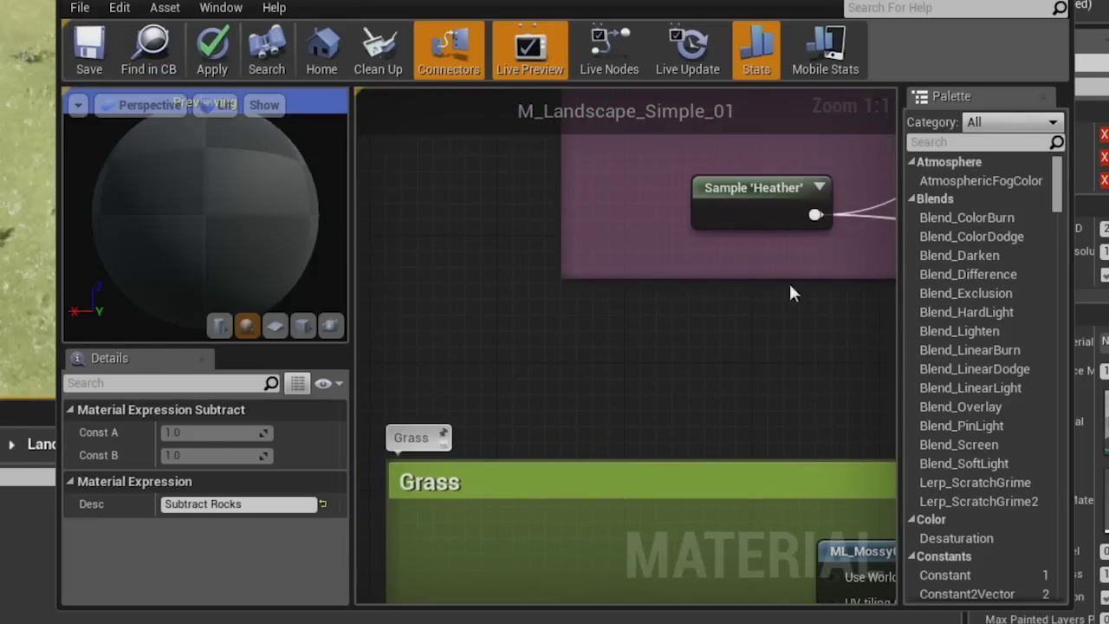
right_drag(788, 292, 456, 256)
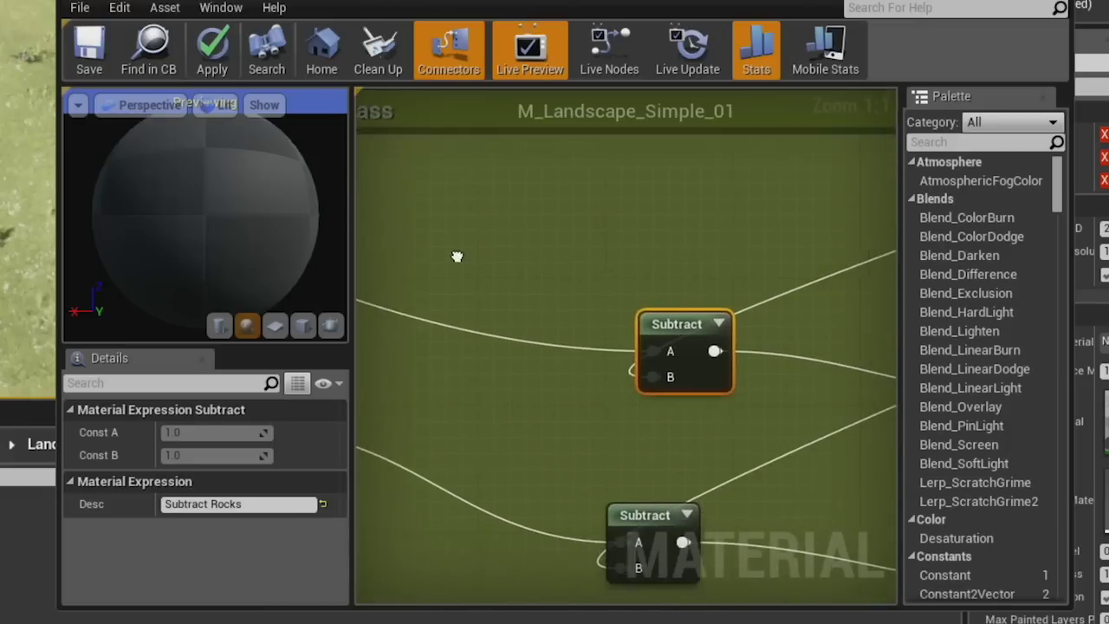
scroll(730, 346, down, 1)
right_drag(718, 309, 532, 315)
scroll(554, 321, down, 5)
right_drag(866, 225, 756, 371)
scroll(700, 283, up, 5)
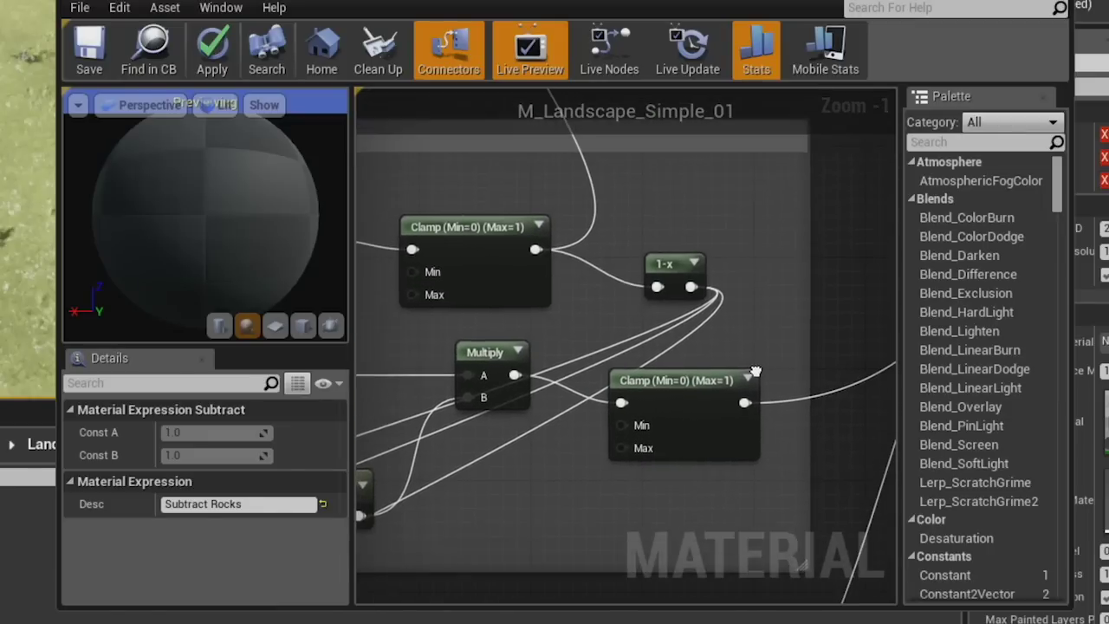
scroll(668, 272, down, 4)
right_drag(668, 272, 763, 173)
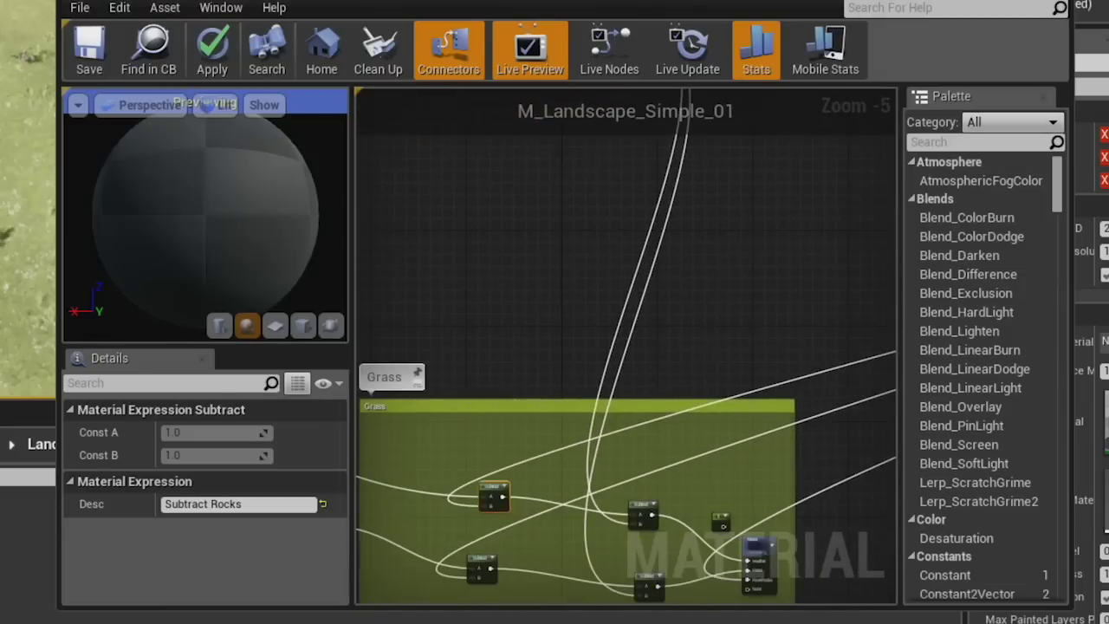
right_drag(555, 329, 574, 321)
scroll(574, 359, up, 2)
scroll(564, 206, up, 3)
right_drag(575, 358, 569, 256)
Close M_Landscape_Simple_01 without applying changes and turn the camera up toward the hills.
click(570, 258)
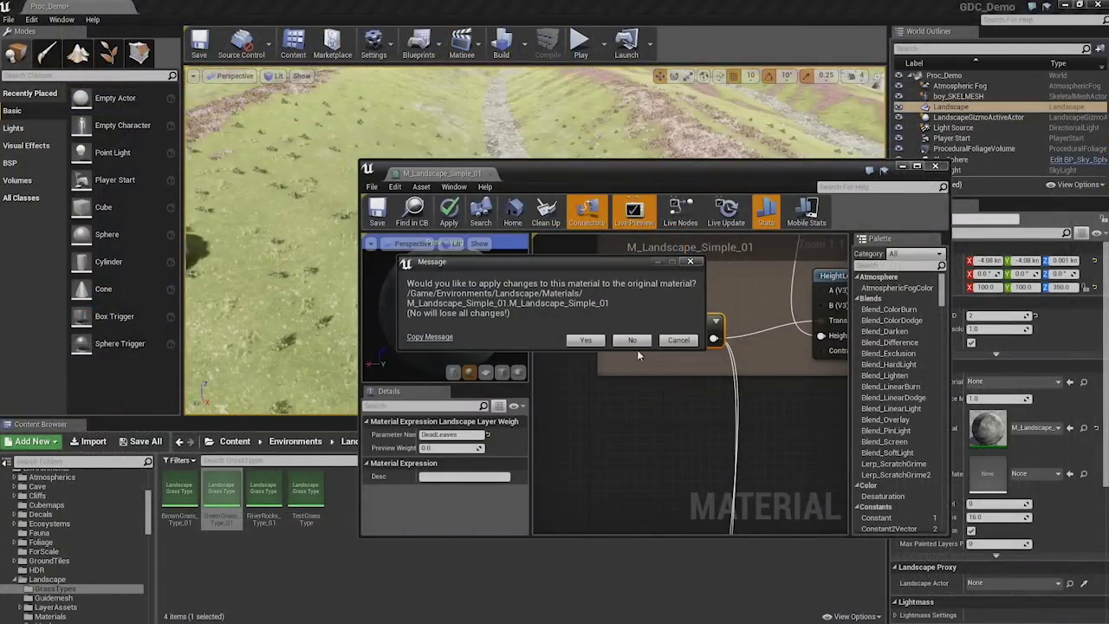
click(632, 340)
right_drag(537, 260, 535, 219)
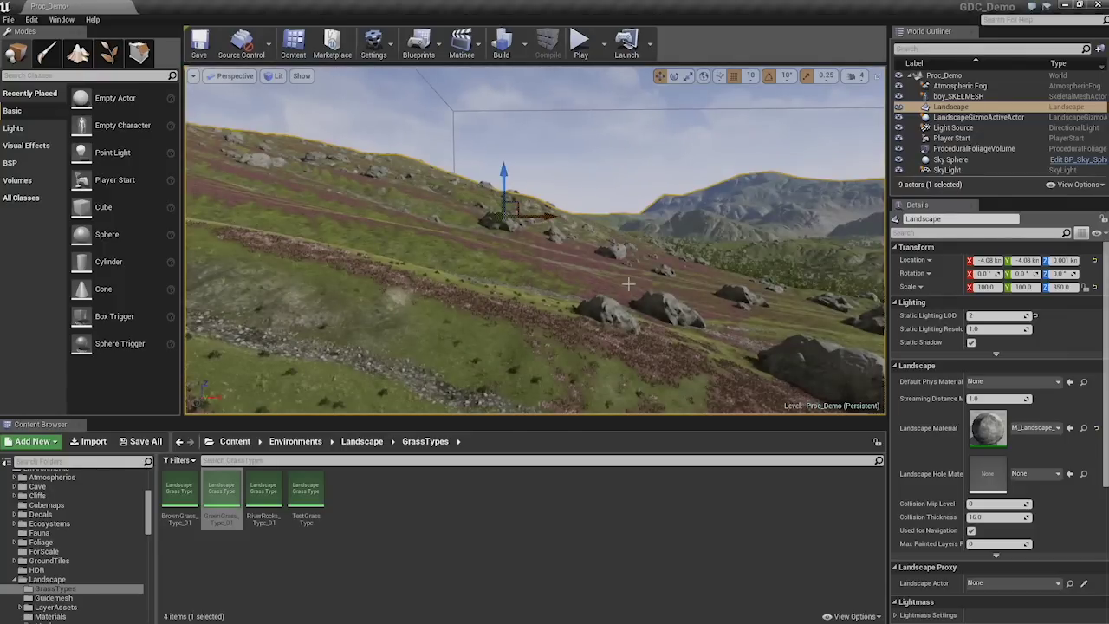
Deselect the Landscape with Escape.
key(Escape)
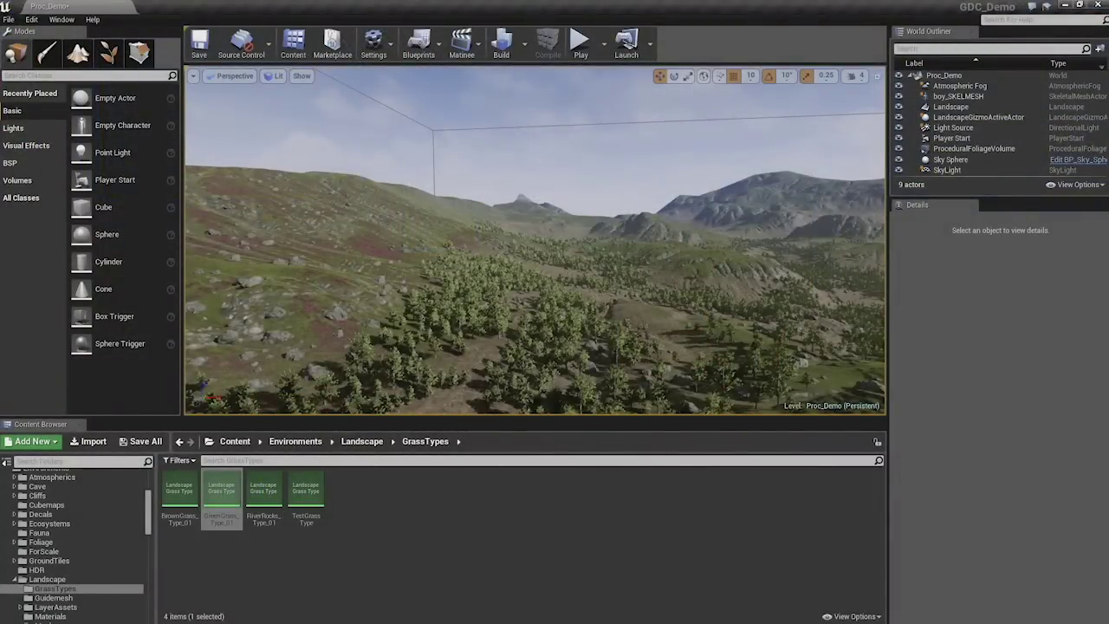
right_drag(536, 301, 536, 301)
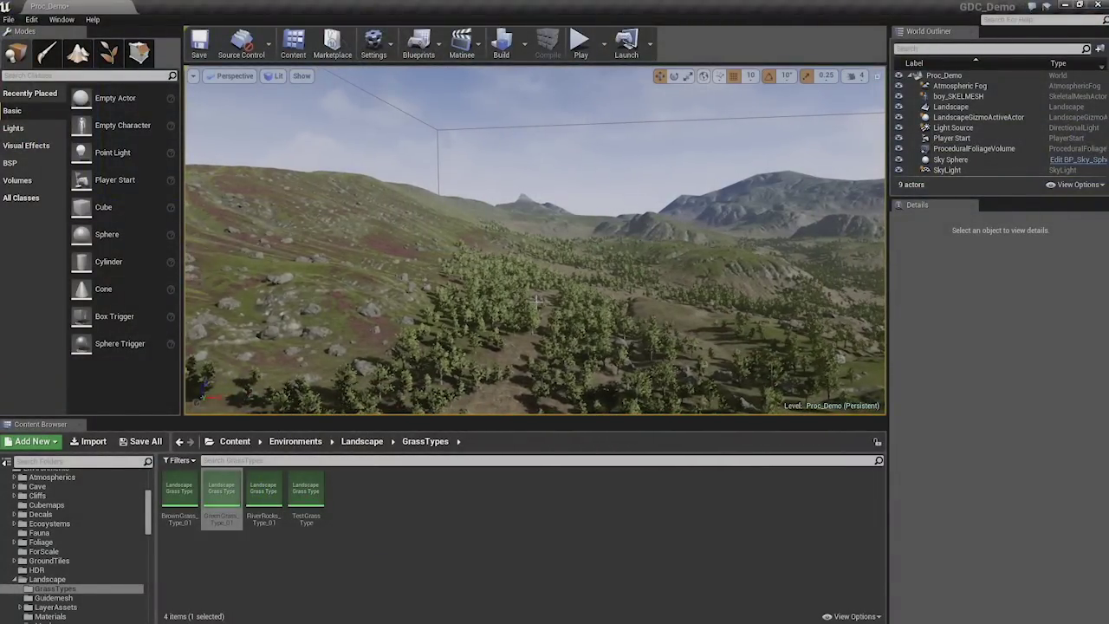
click(13, 23)
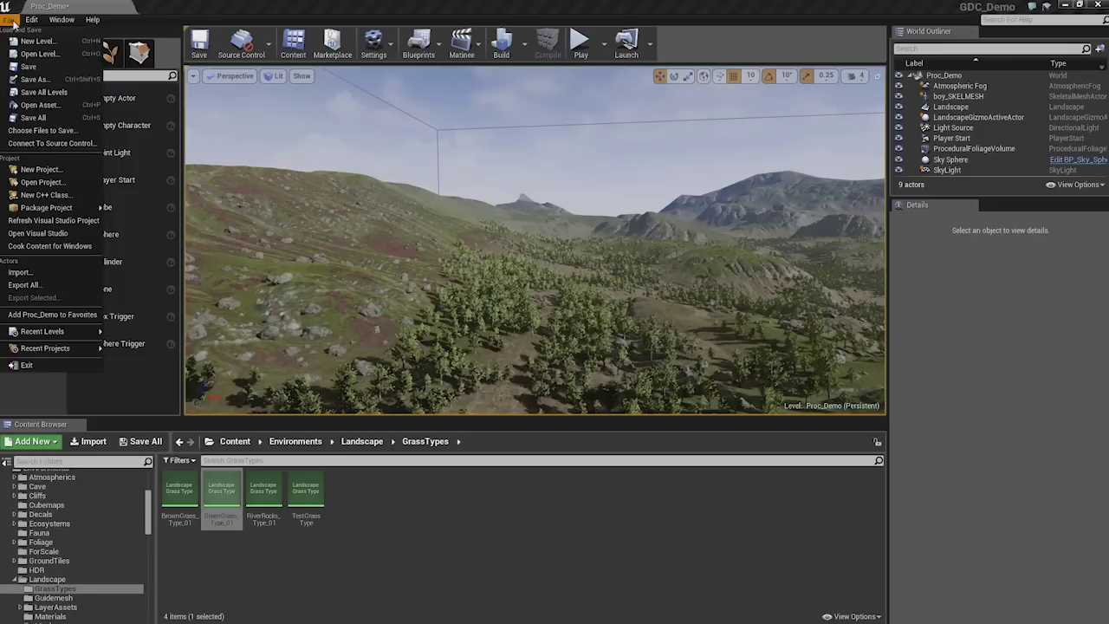
click(312, 5)
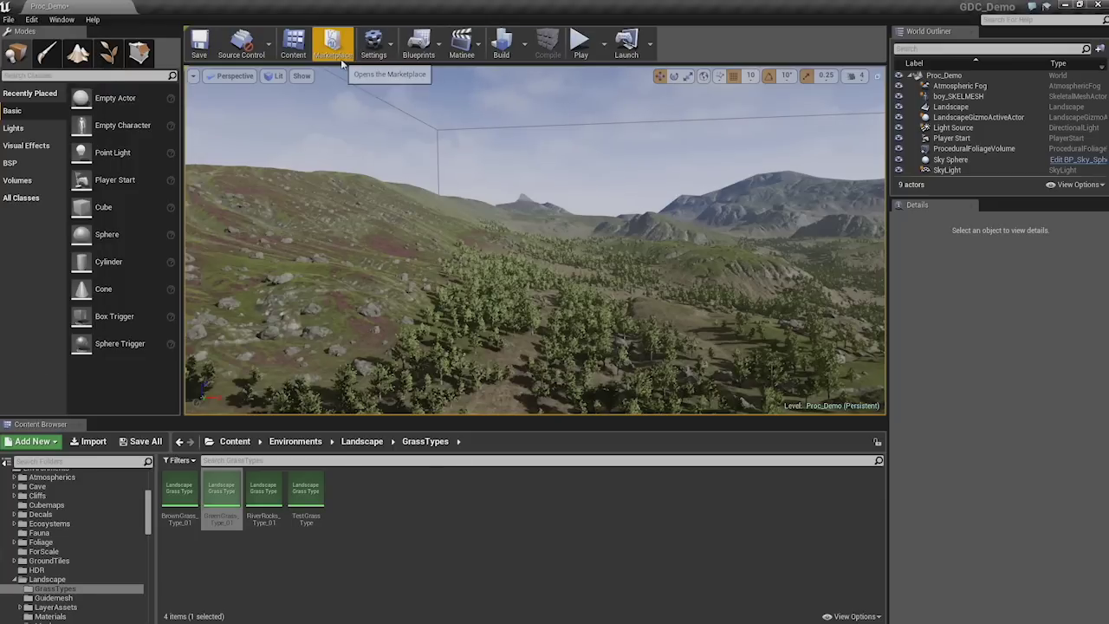
click(465, 269)
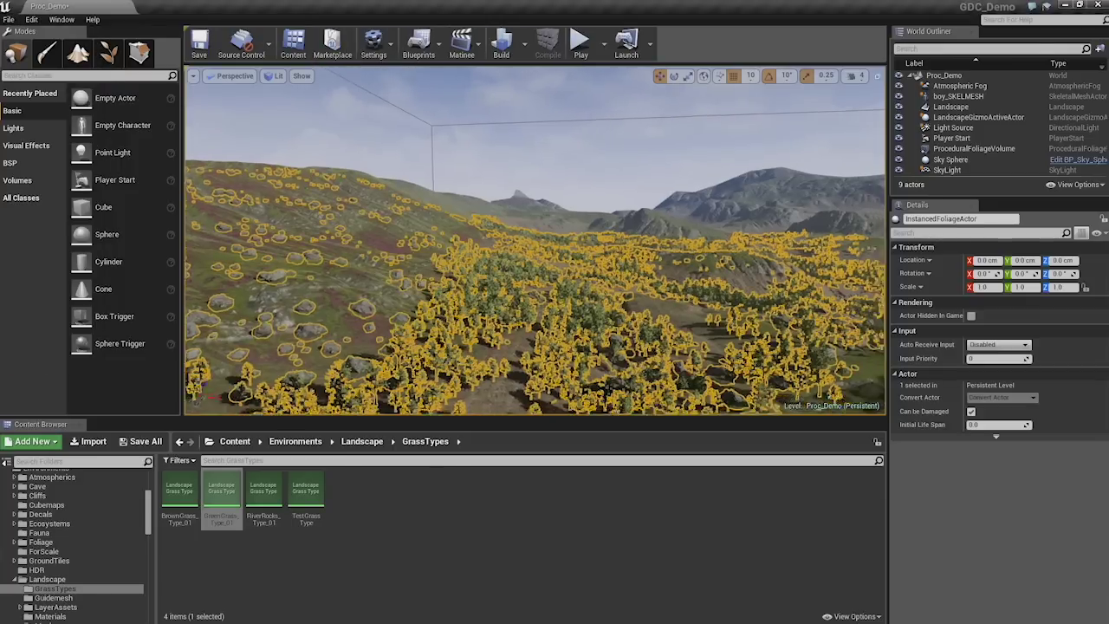
right_drag(407, 236, 407, 234)
key(Escape)
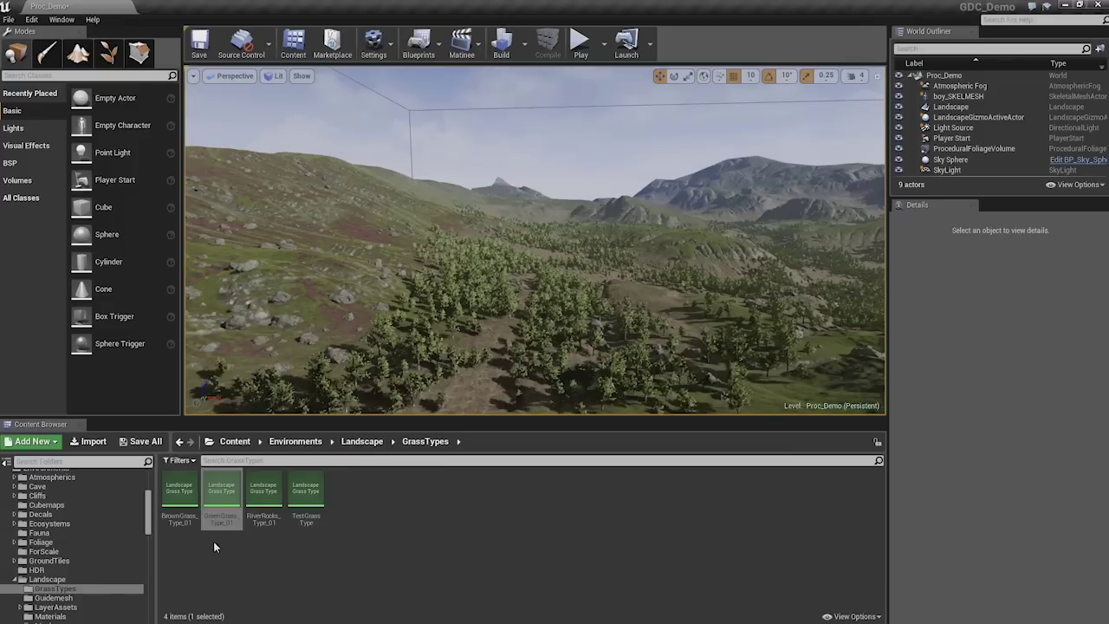
Open FT_HillTree_01 from the ProceduralFoliage FoliageTypes folder in the Content Browser.
scroll(77, 606, down, 5)
scroll(78, 607, down, 5)
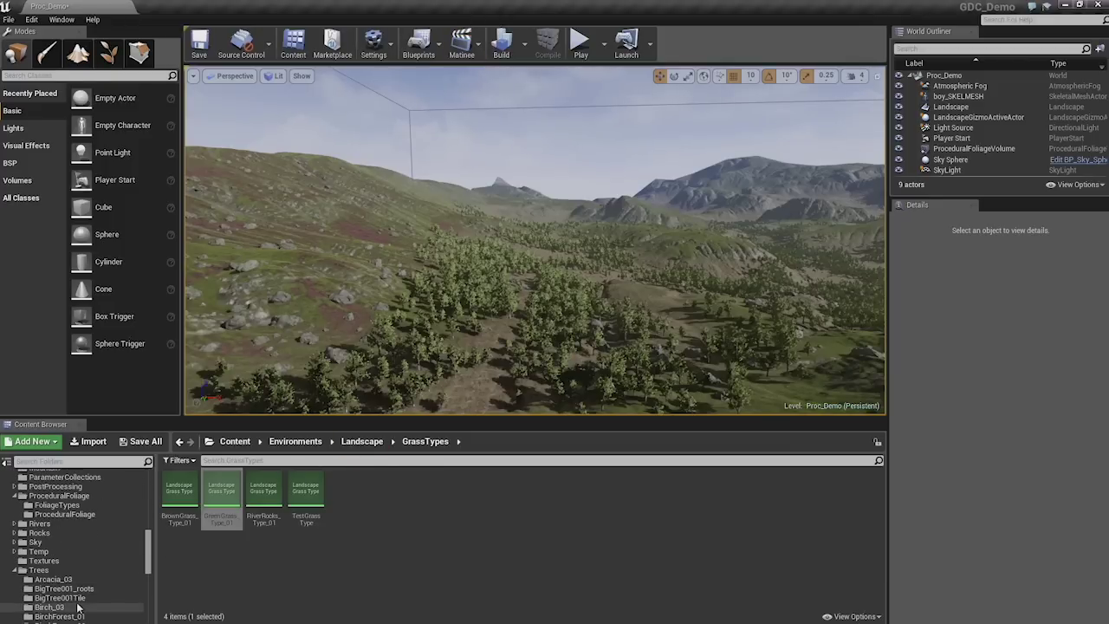
scroll(85, 600, up, 8)
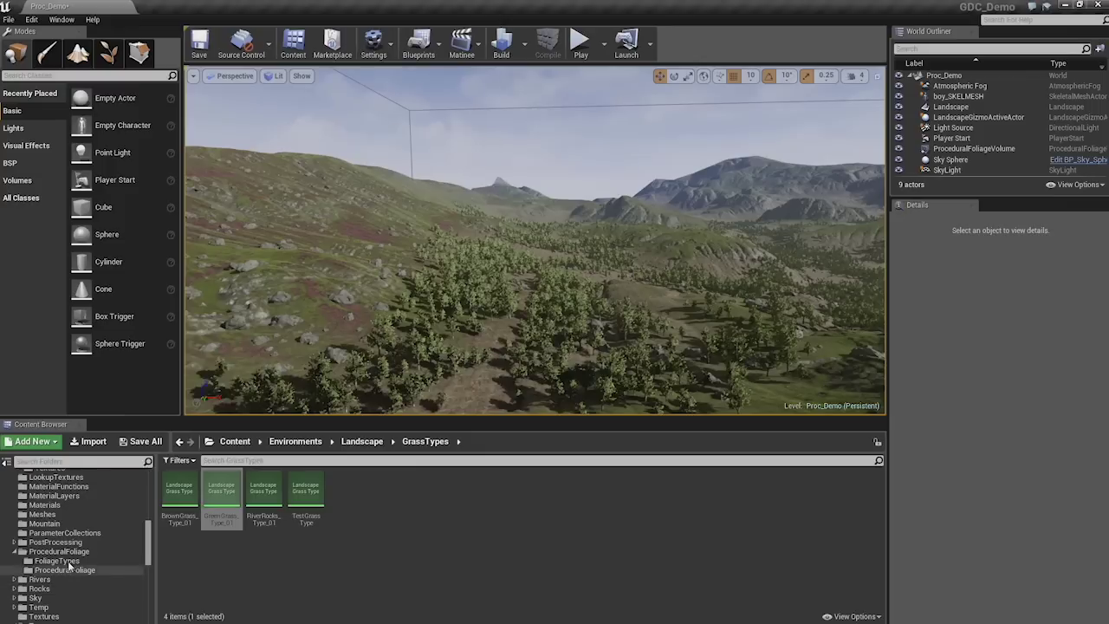
click(55, 560)
double_click(221, 492)
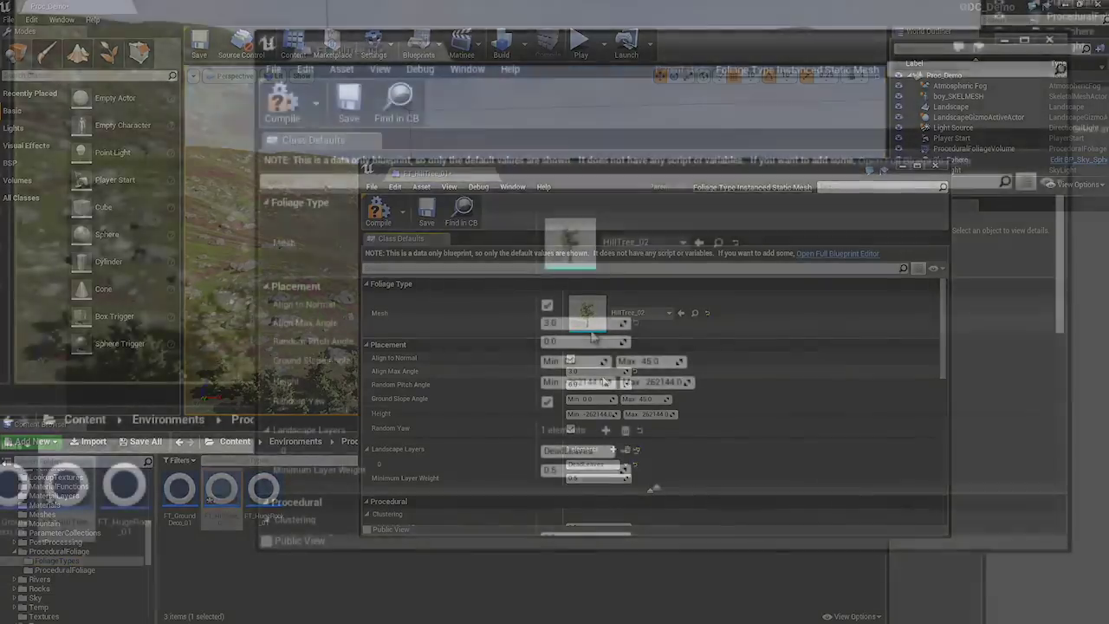
scroll(544, 404, down, 2)
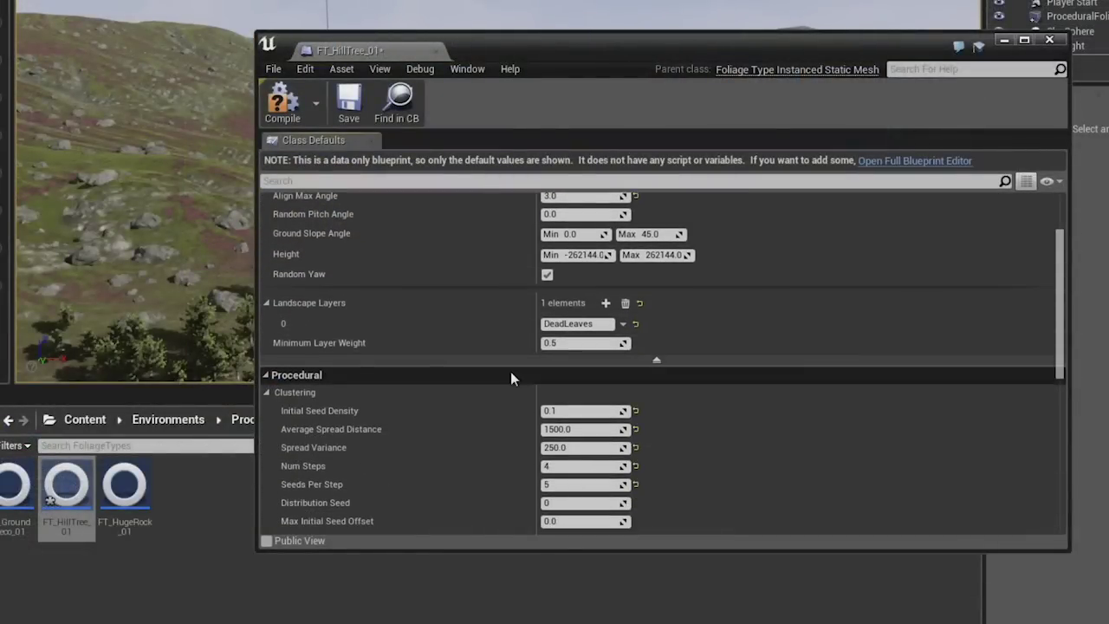
scroll(510, 378, down, 3)
scroll(408, 425, down, 2)
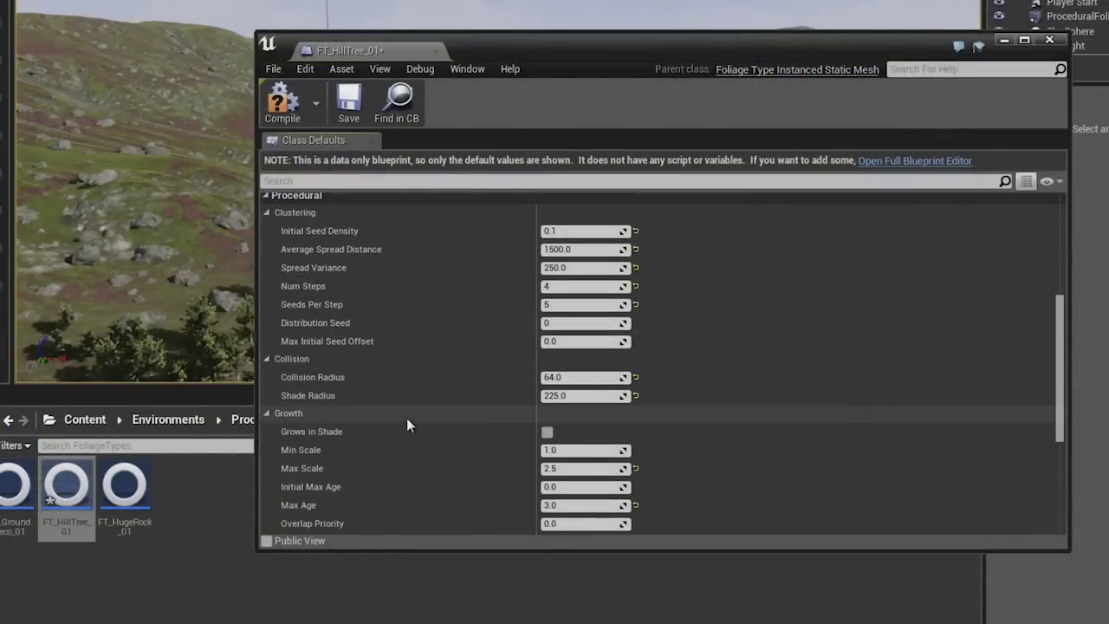
scroll(405, 422, down, 3)
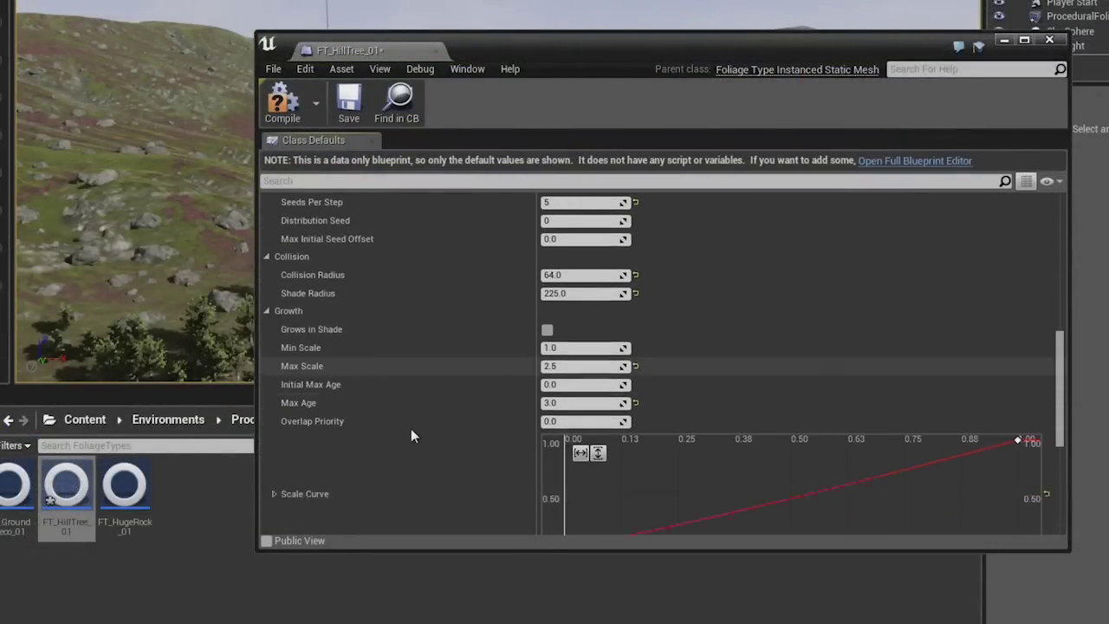
scroll(417, 433, up, 10)
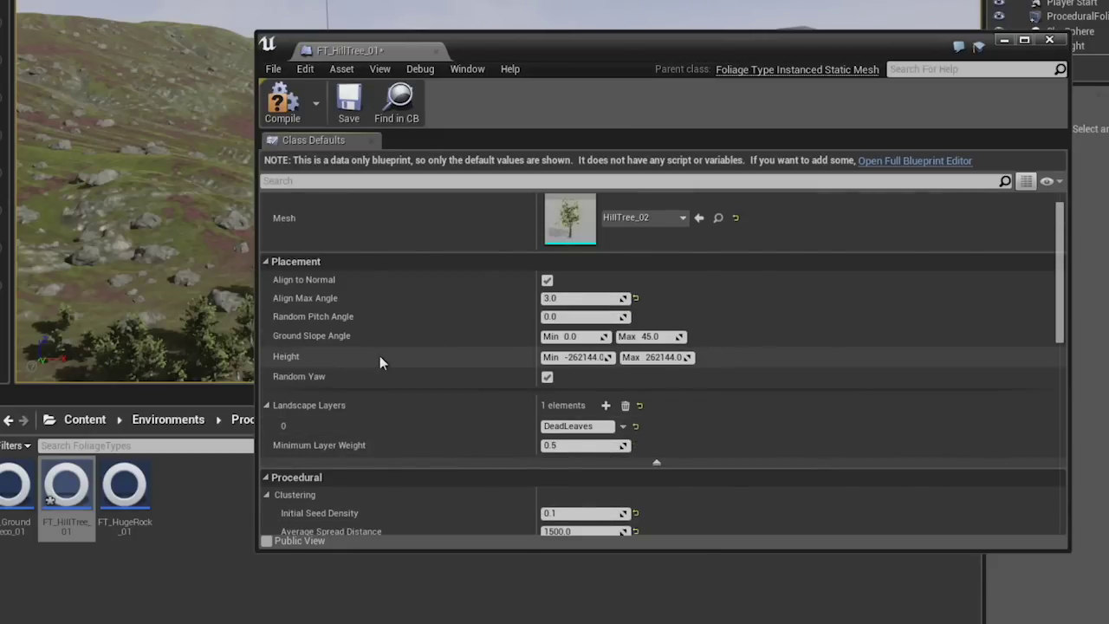
click(582, 355)
key(shift+Tab)
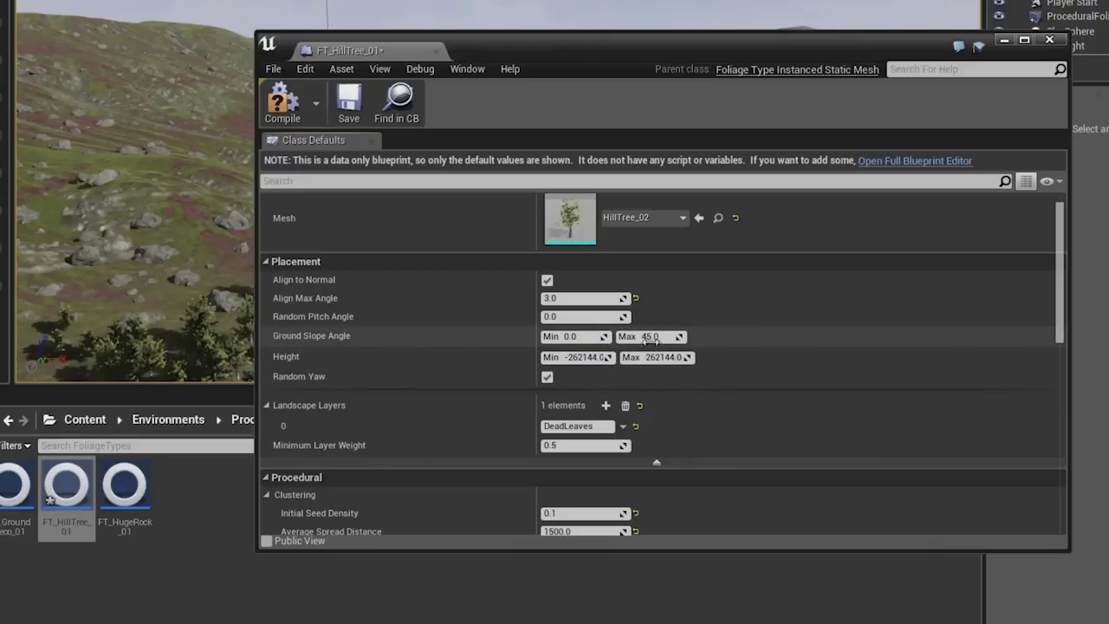
click(587, 335)
click(666, 338)
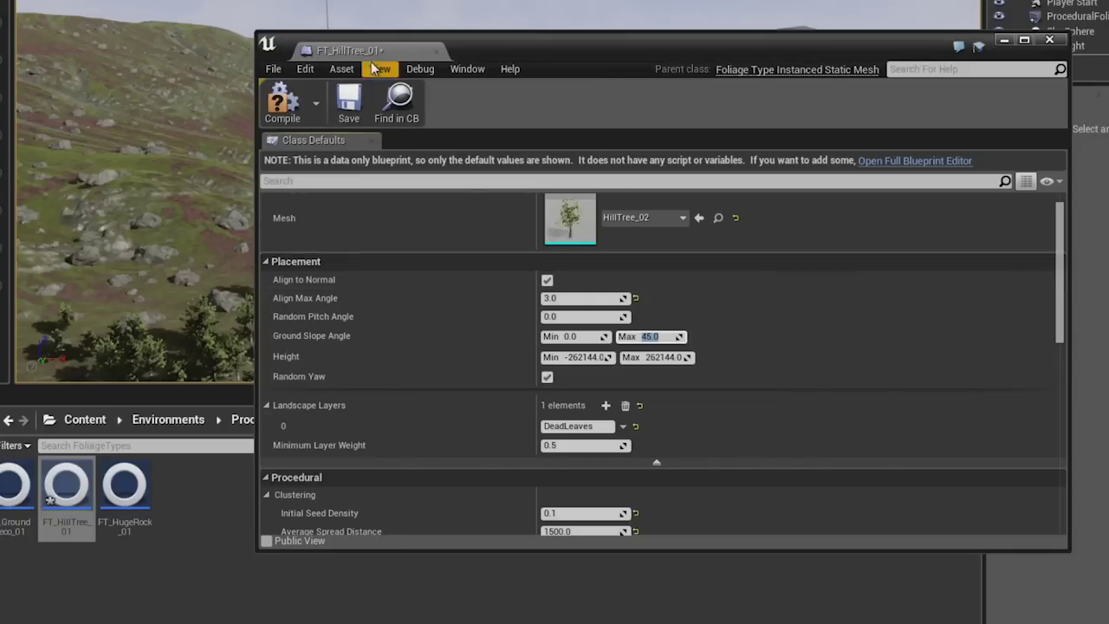
click(437, 52)
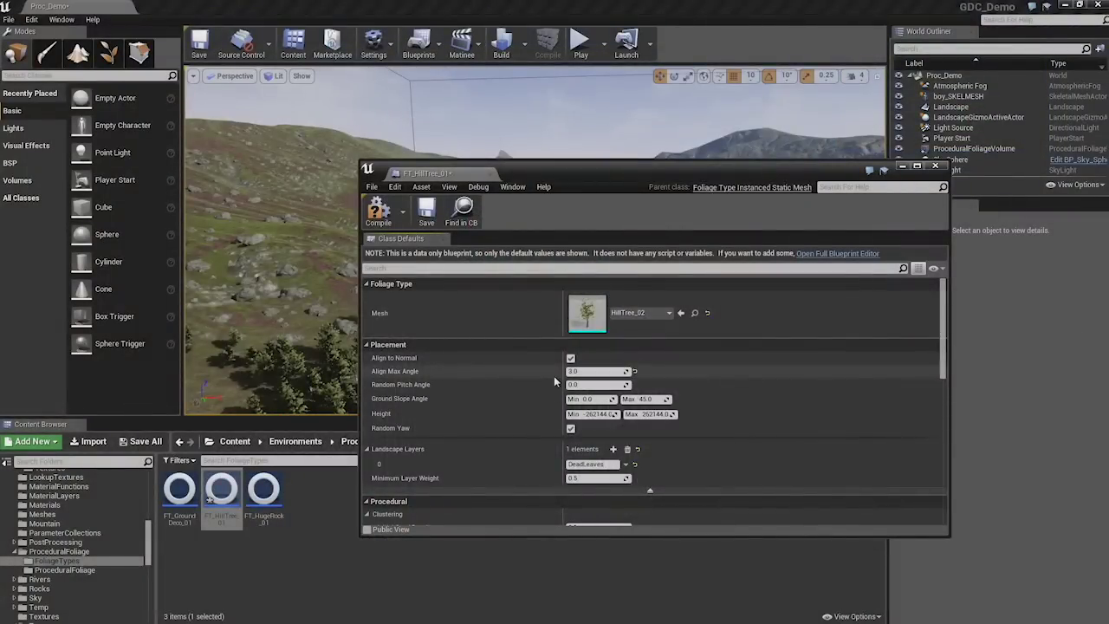
click(646, 414)
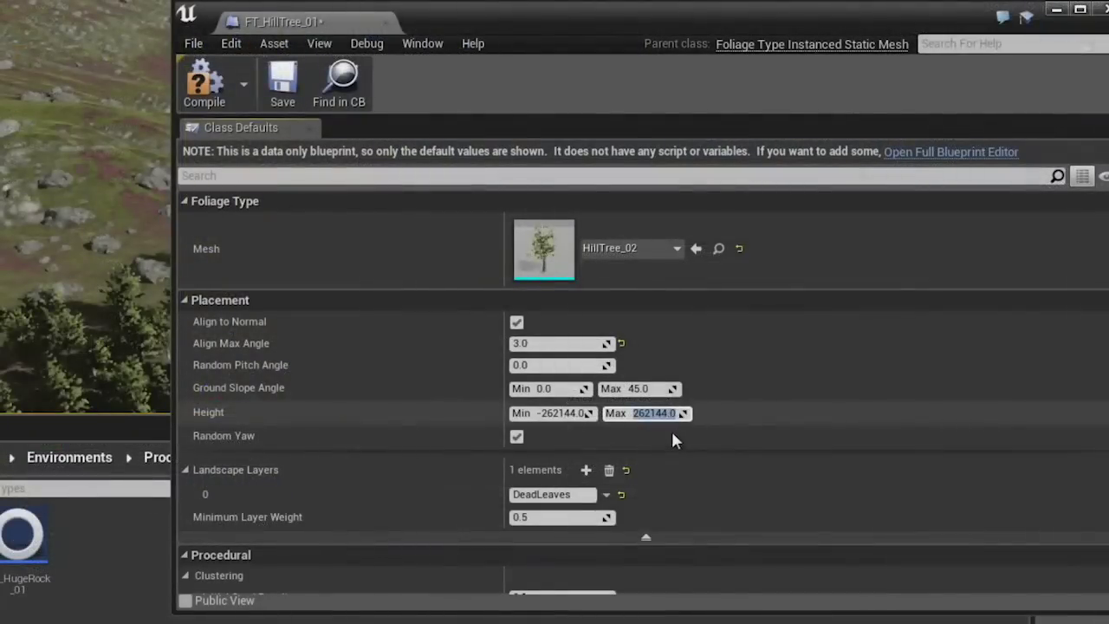
click(559, 418)
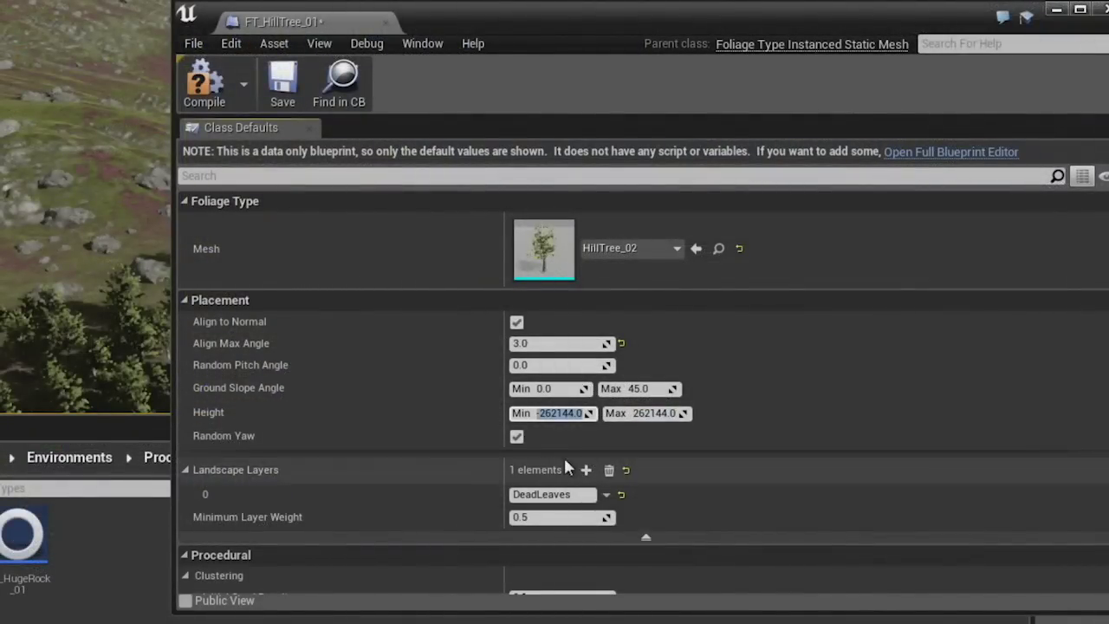
click(553, 410)
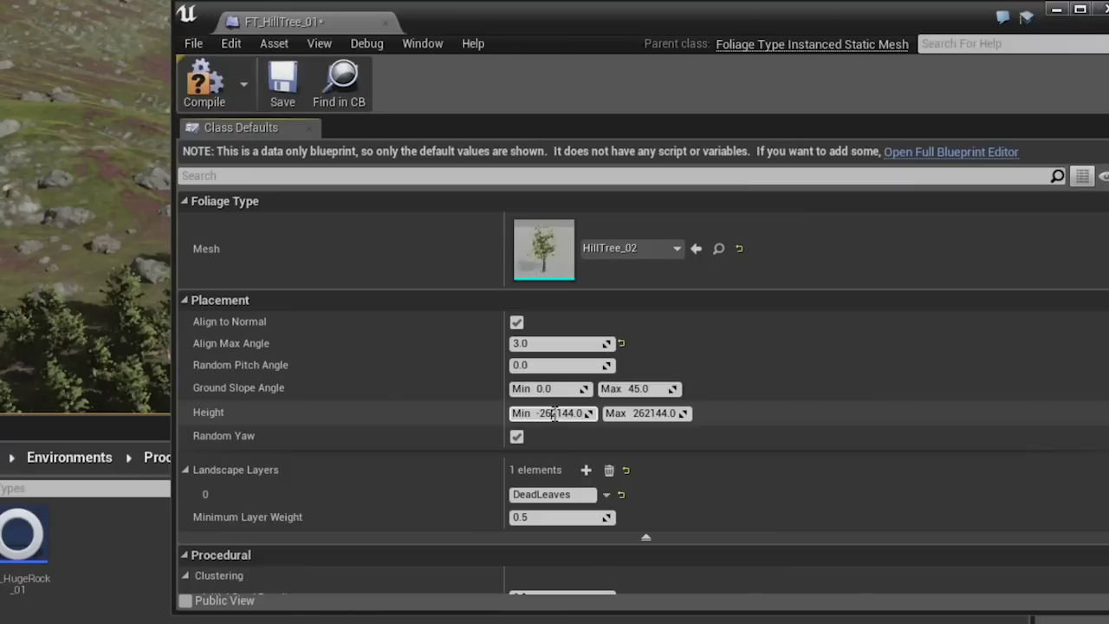
key(Tab)
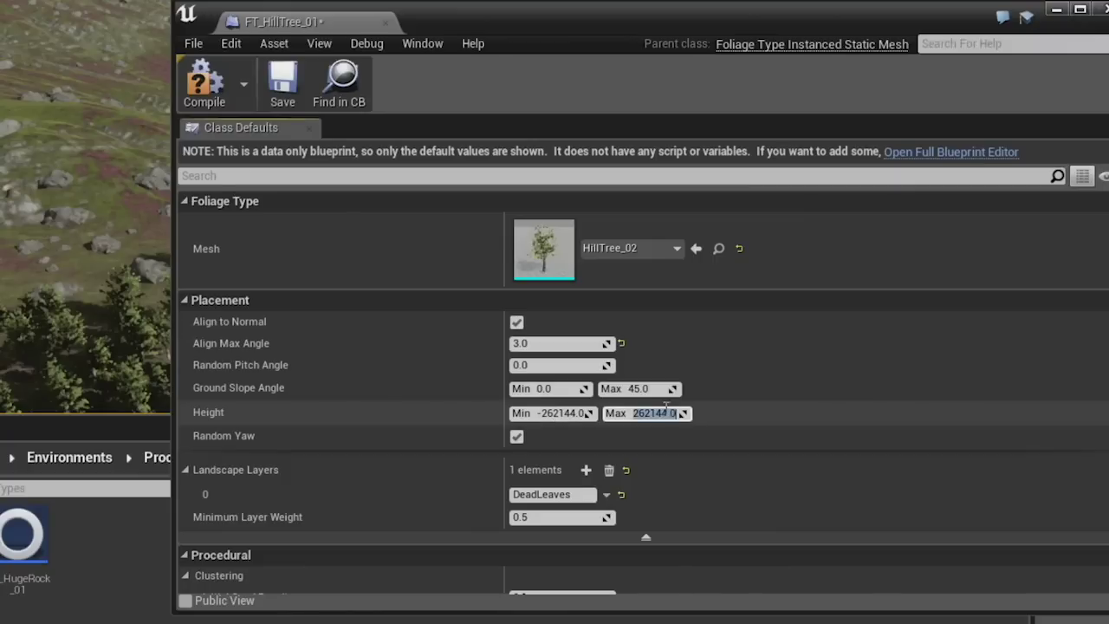
click(549, 410)
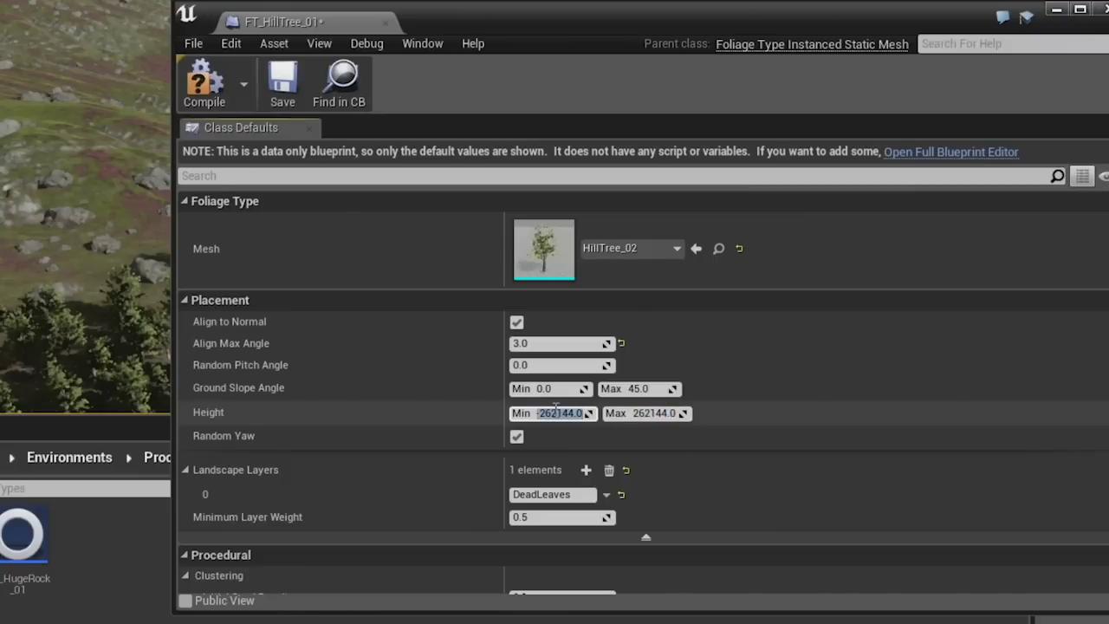
click(657, 413)
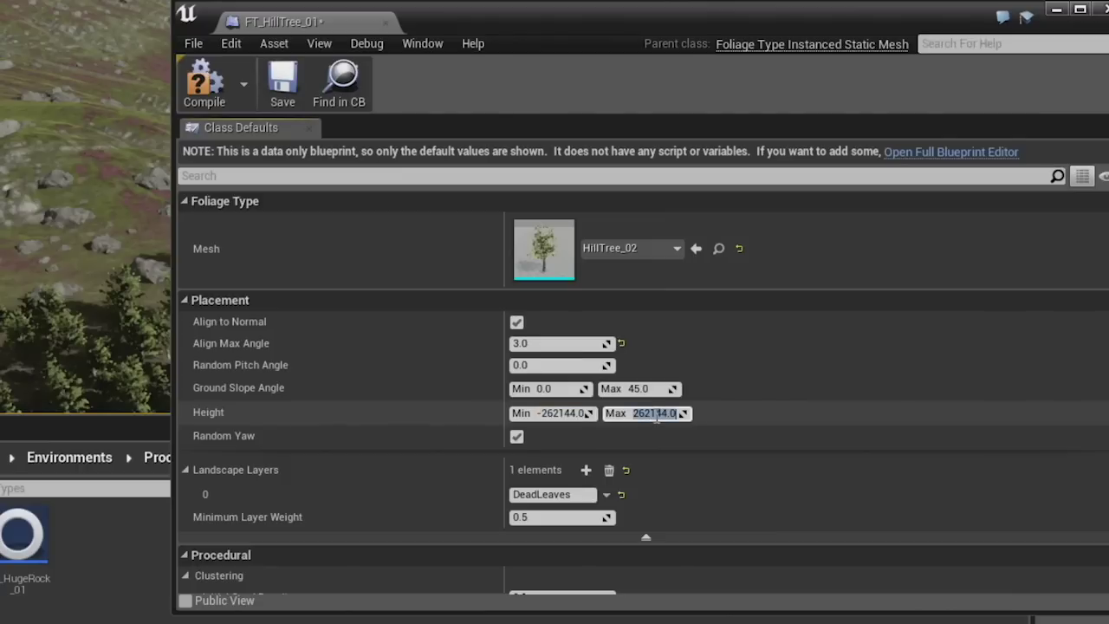